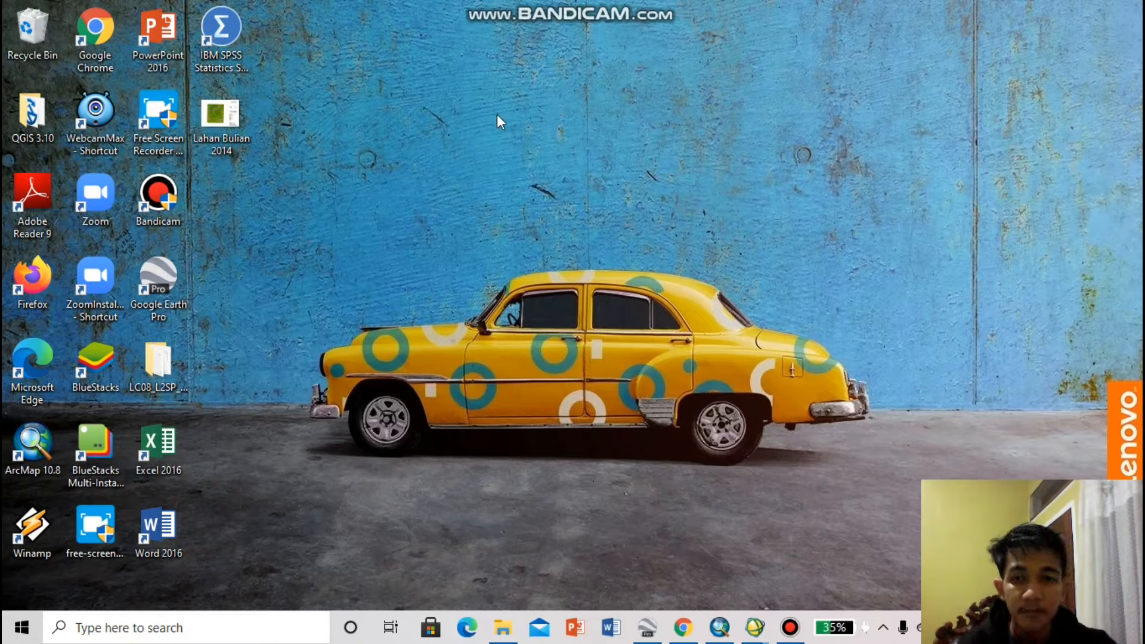
Switch to ENVI Classic, start opening an image file and browse to the DOCUMENTS (D:) drive
mouse_move(750, 637)
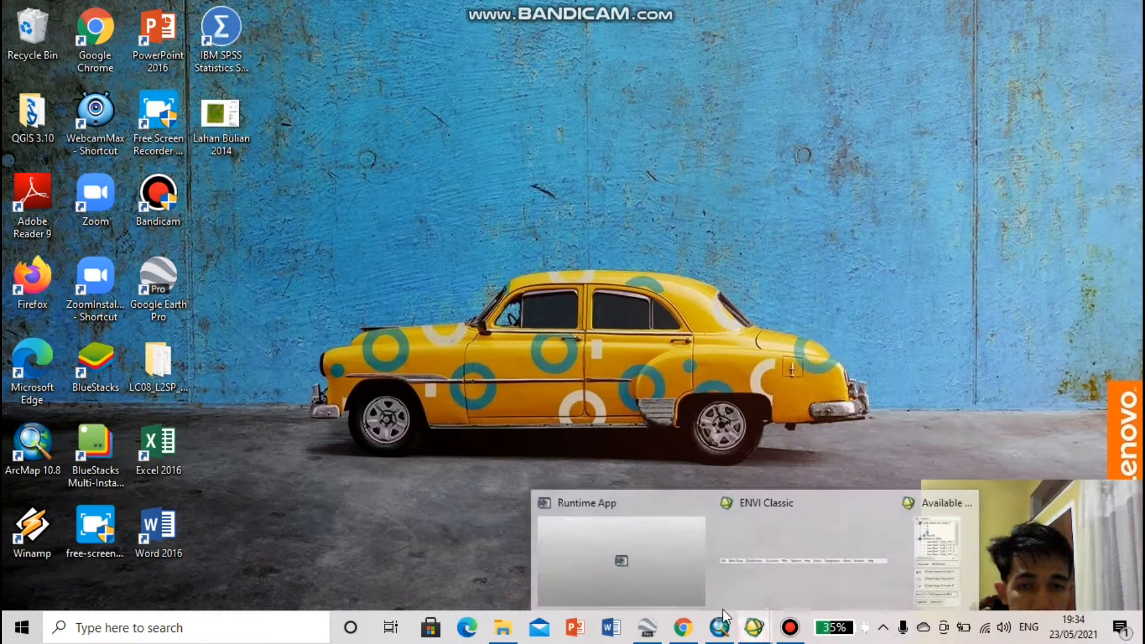
left_click(759, 545)
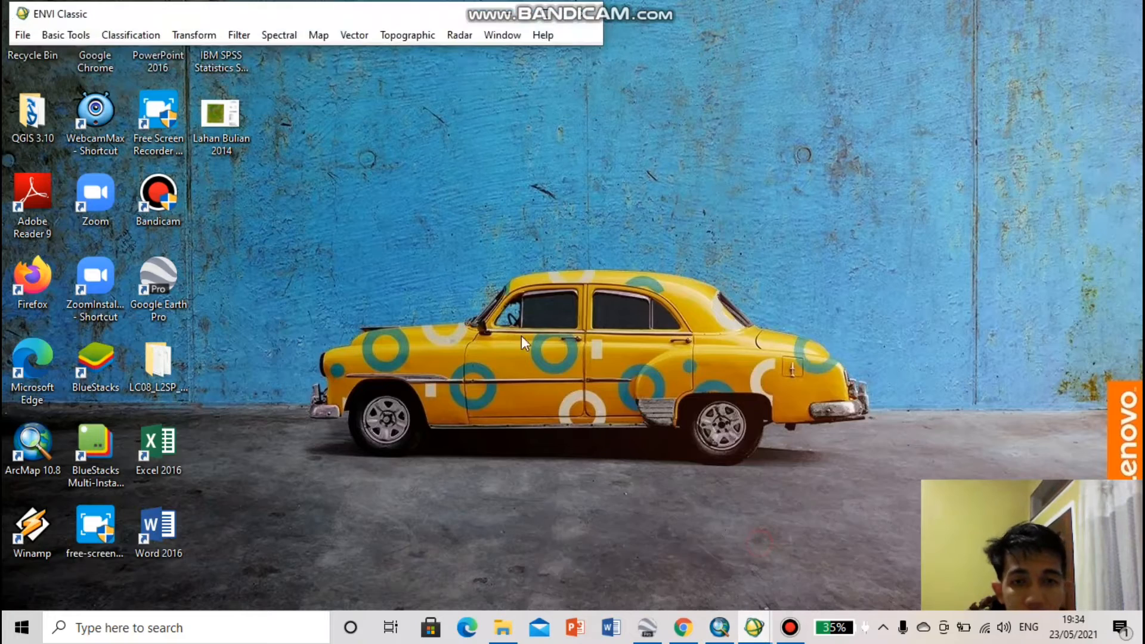
left_click(24, 34)
left_click(81, 52)
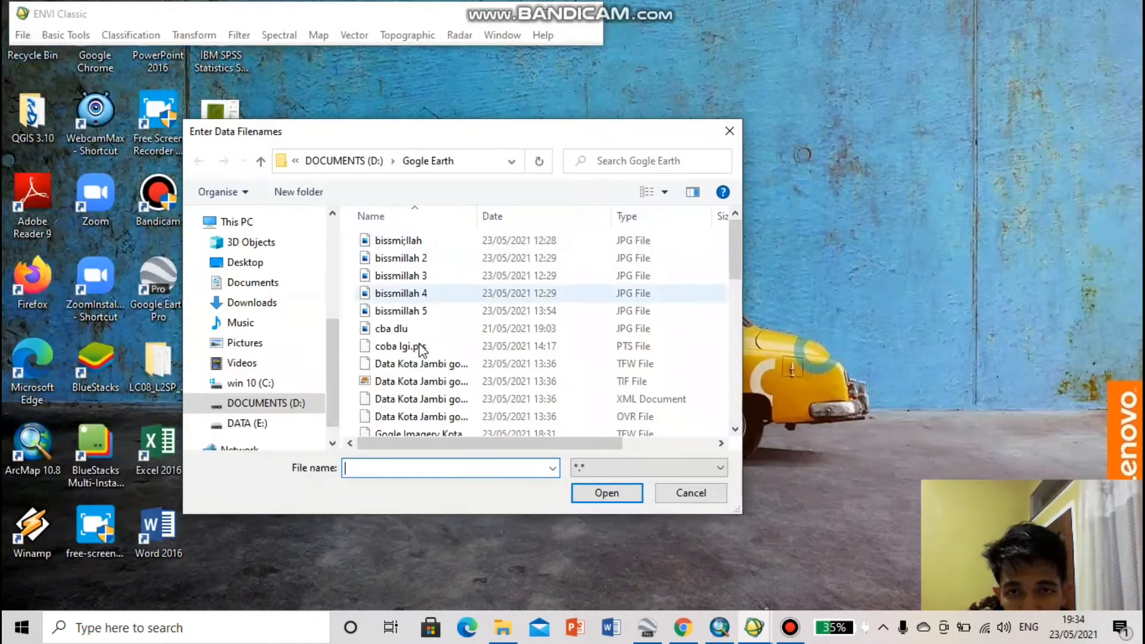
scroll(394, 322, "down", 5)
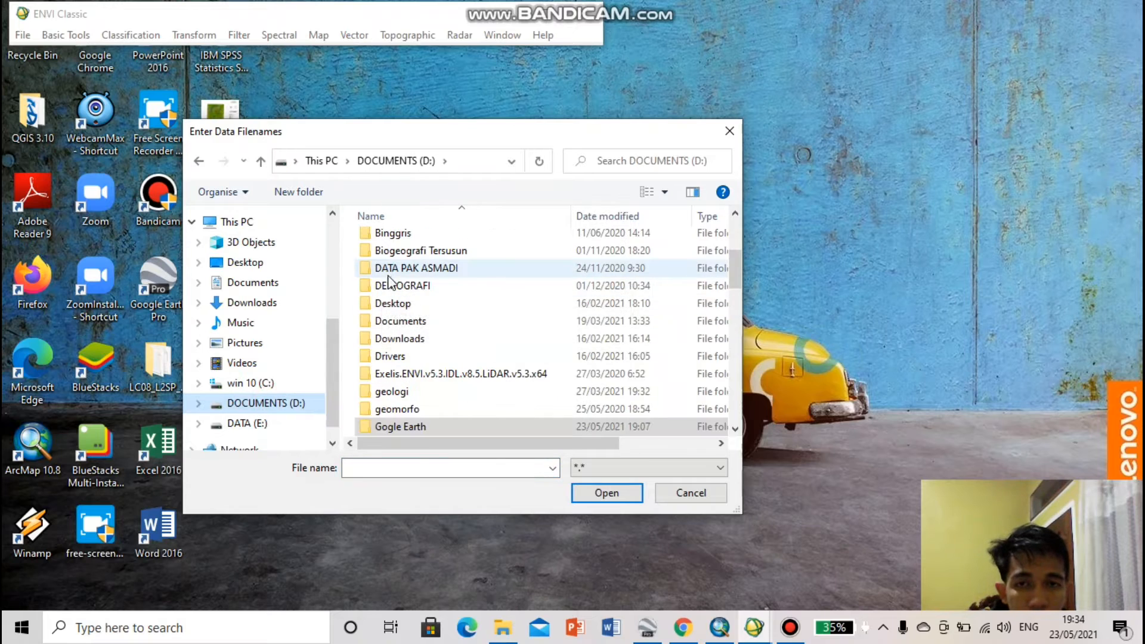
scroll(408, 238, "up", 2)
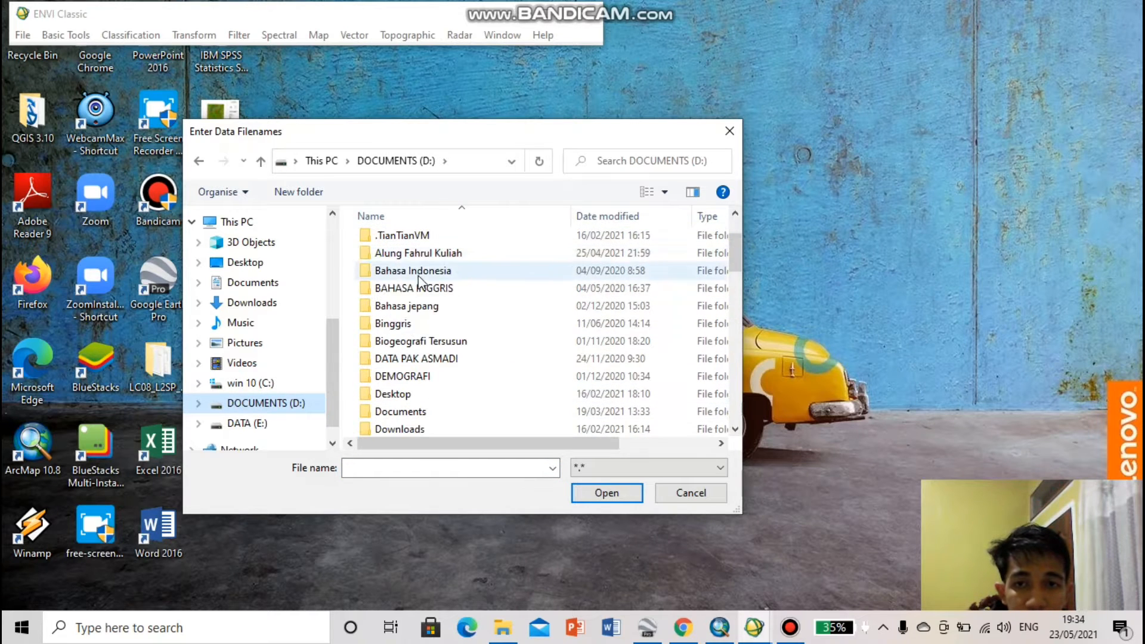
Browse through the coursework folder to Semester 4, Pengolaan Citra Digital, Latihan Tugas and its All Band folder
double_click(412, 254)
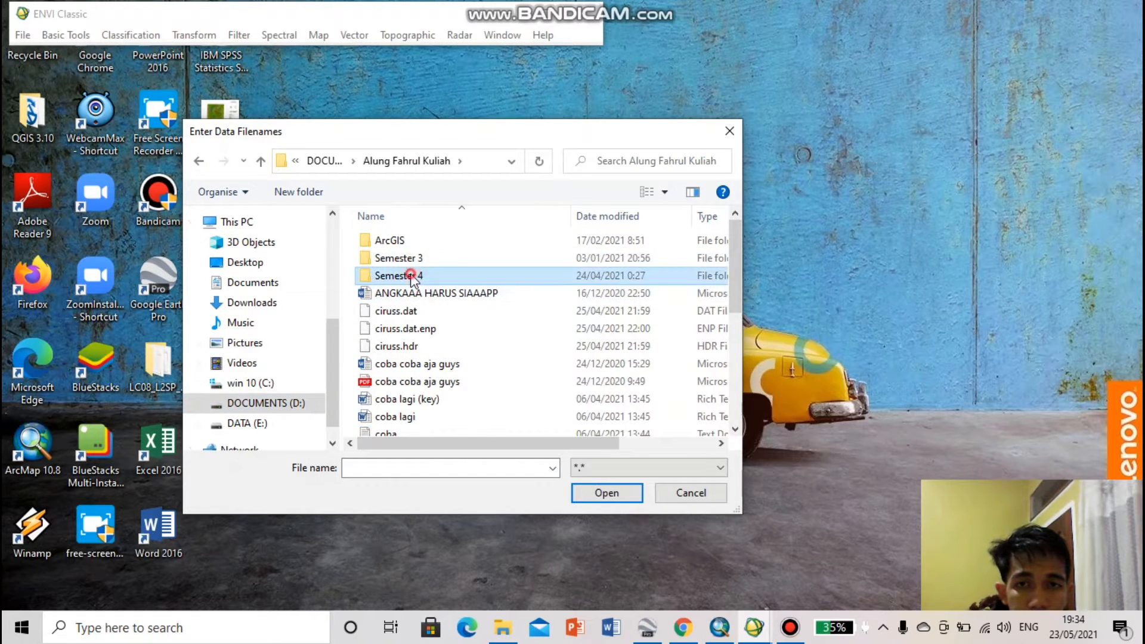
double_click(412, 275)
scroll(440, 327, "down", 1)
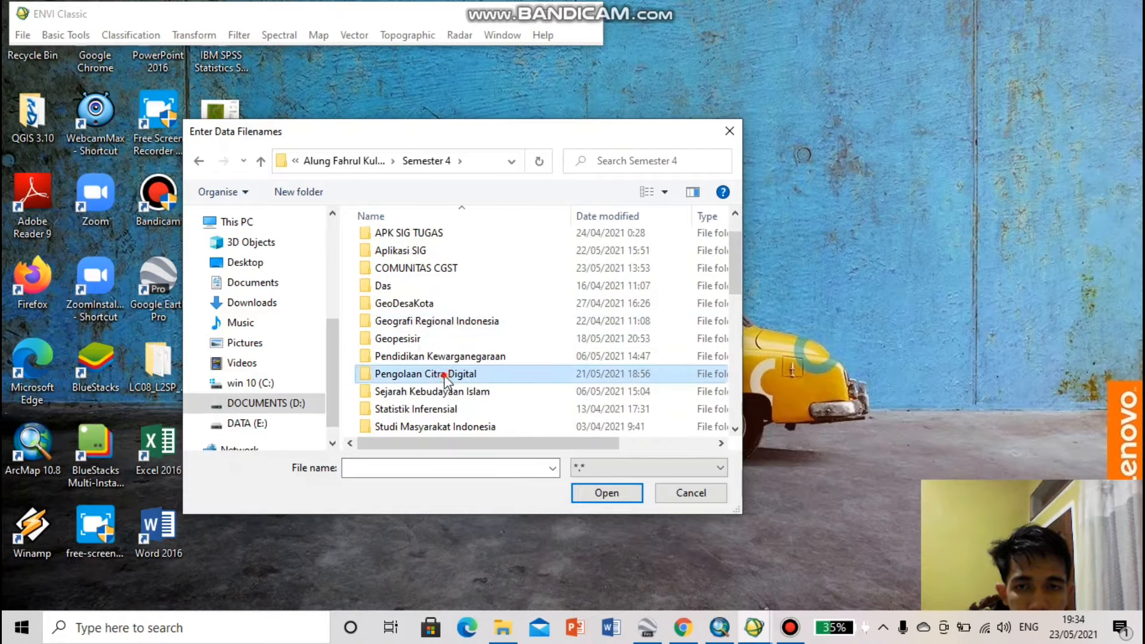
double_click(412, 374)
left_click(407, 311)
double_click(407, 311)
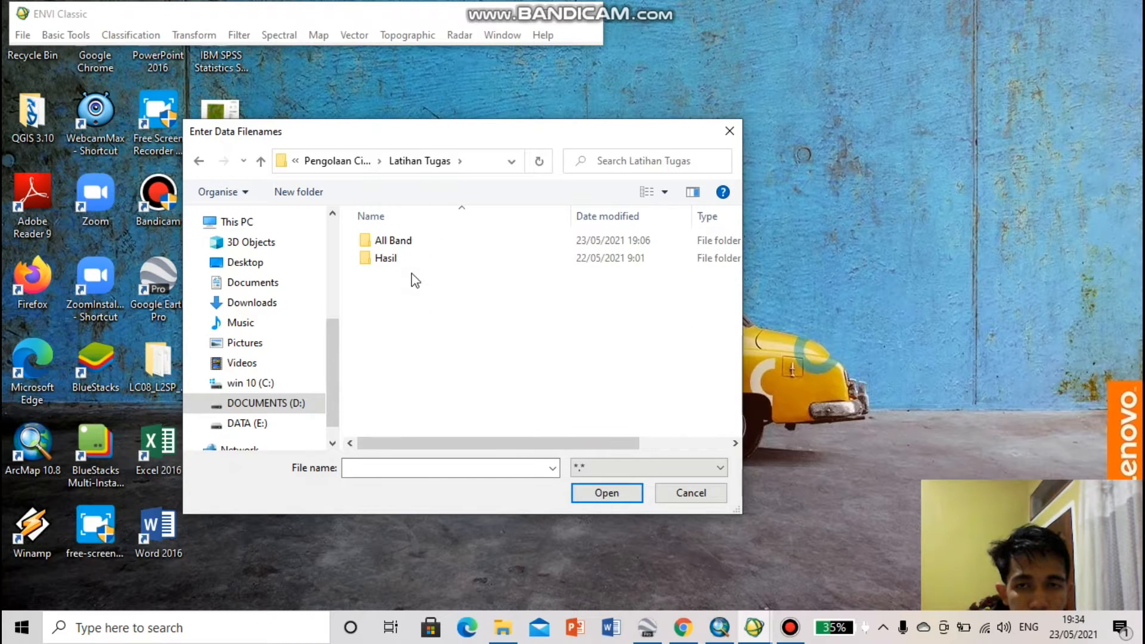
double_click(410, 241)
Open the all Band ld 8 ( 2020 ) image together with its .hdr file
scroll(430, 306, "down", 1)
scroll(430, 306, "down", 1)
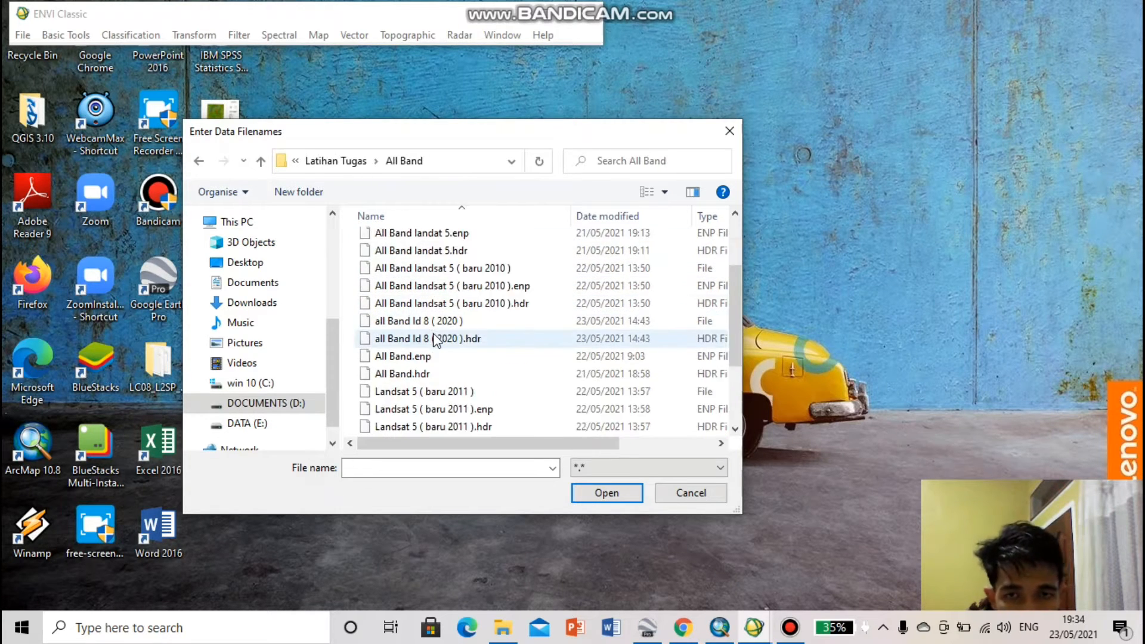
left_click(354, 328)
left_click_drag(354, 328, 359, 349)
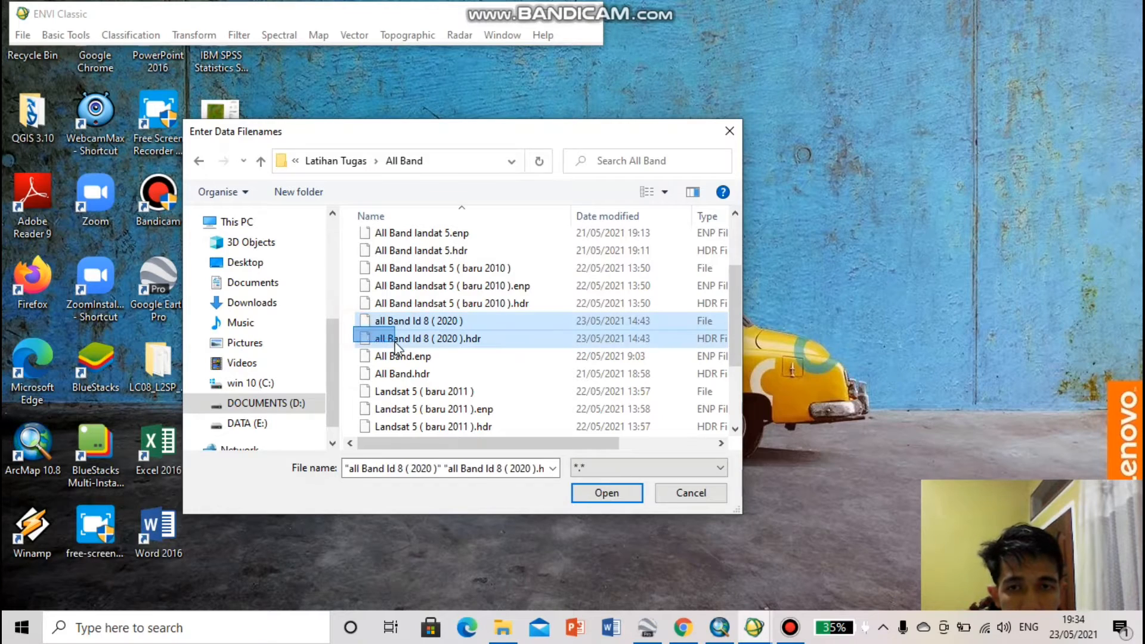
left_click(606, 493)
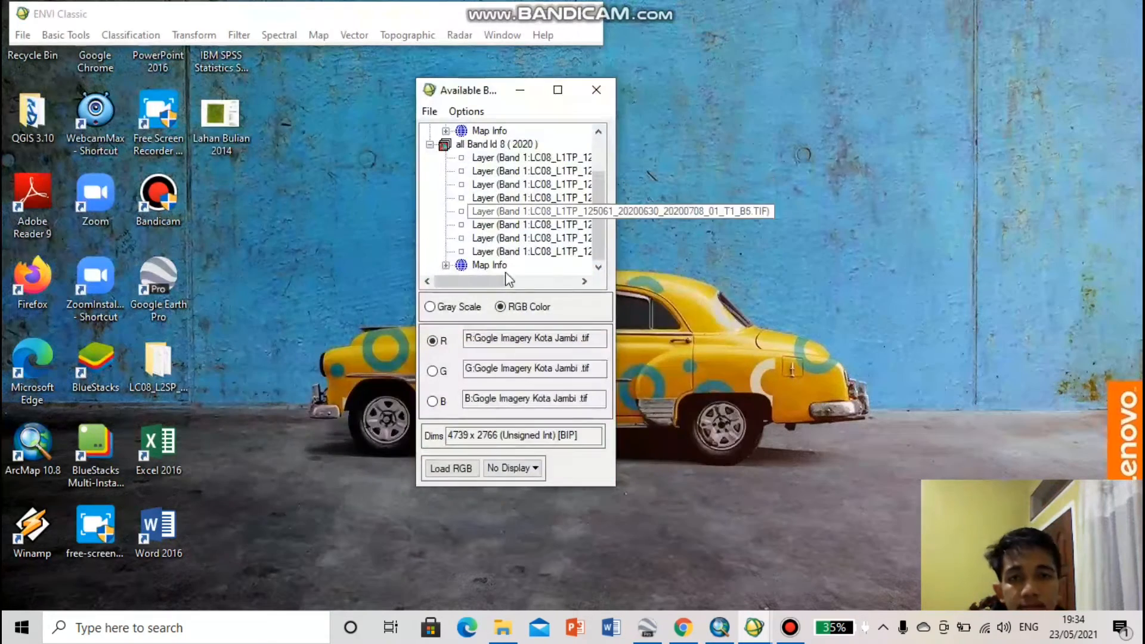
Assign Landsat bands B4, B3 and B2 to red, green and blue and load the RGB composite
scroll(530, 218, "right", 5)
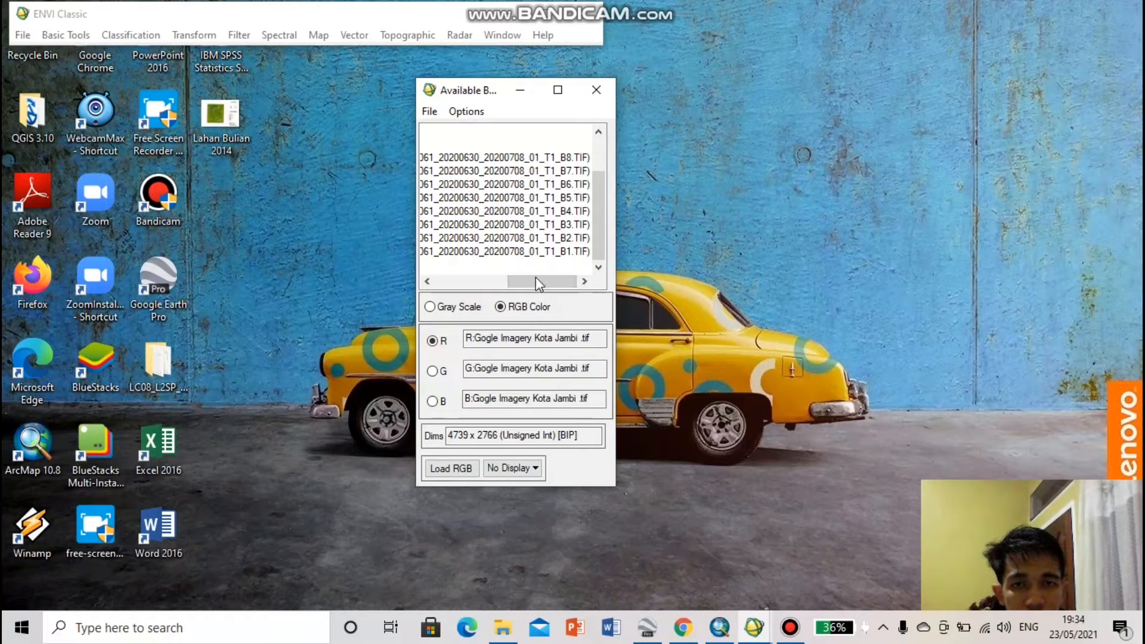
left_click(530, 212)
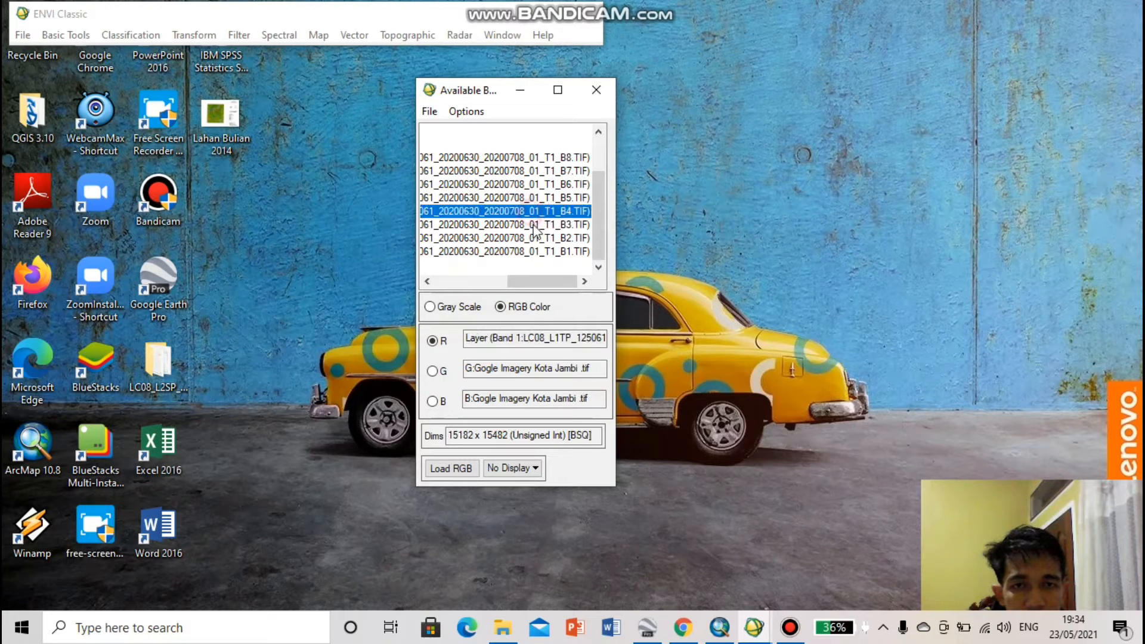
left_click(535, 225)
left_click(535, 238)
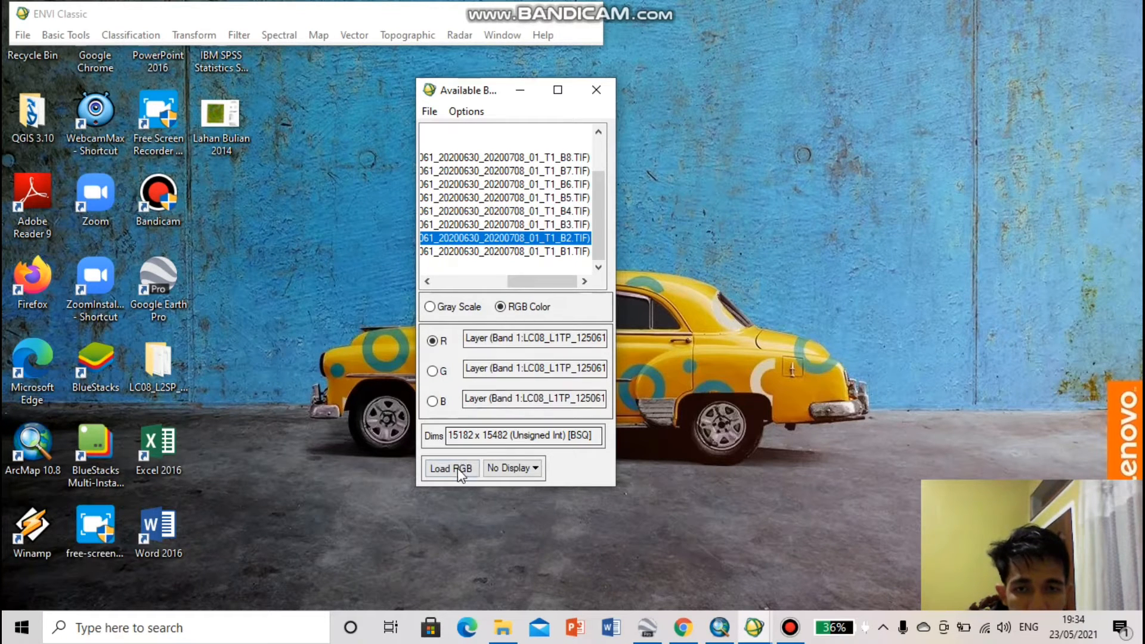
left_click(454, 468)
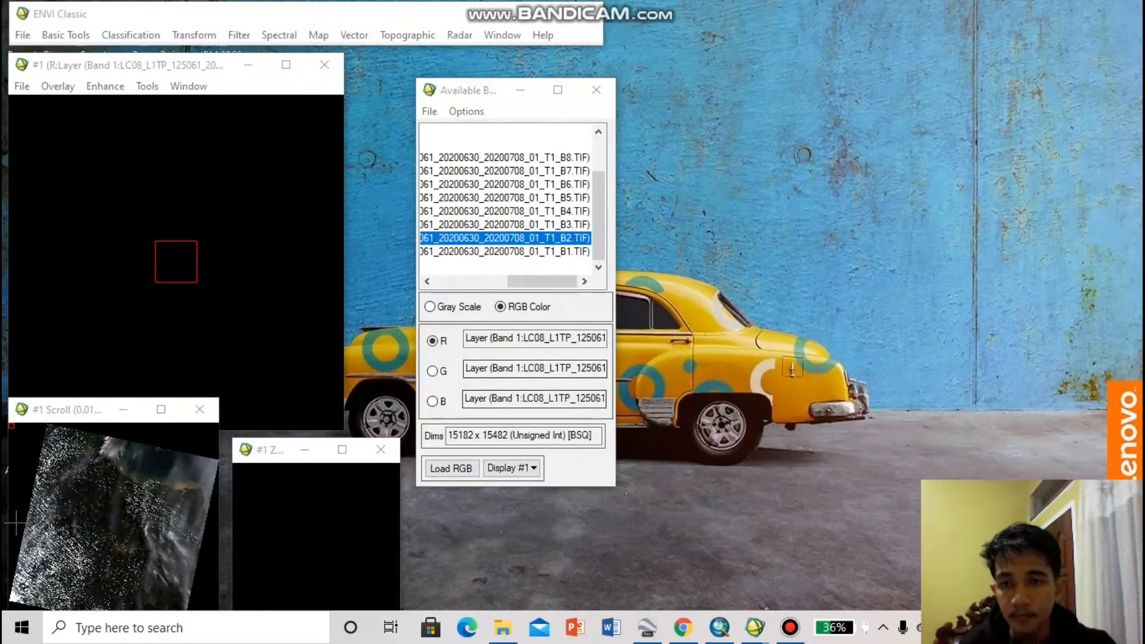
Examine the middle of the Landsat scene and the area near the image display's upper edge in the zoom view
left_click(120, 547)
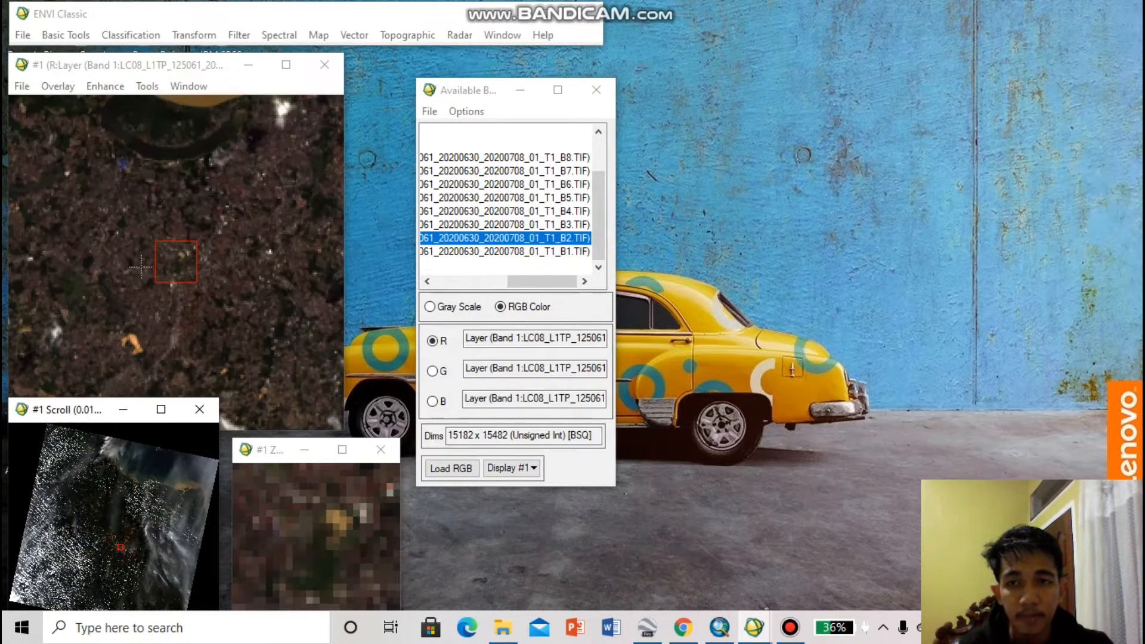
left_click_drag(175, 262, 177, 141)
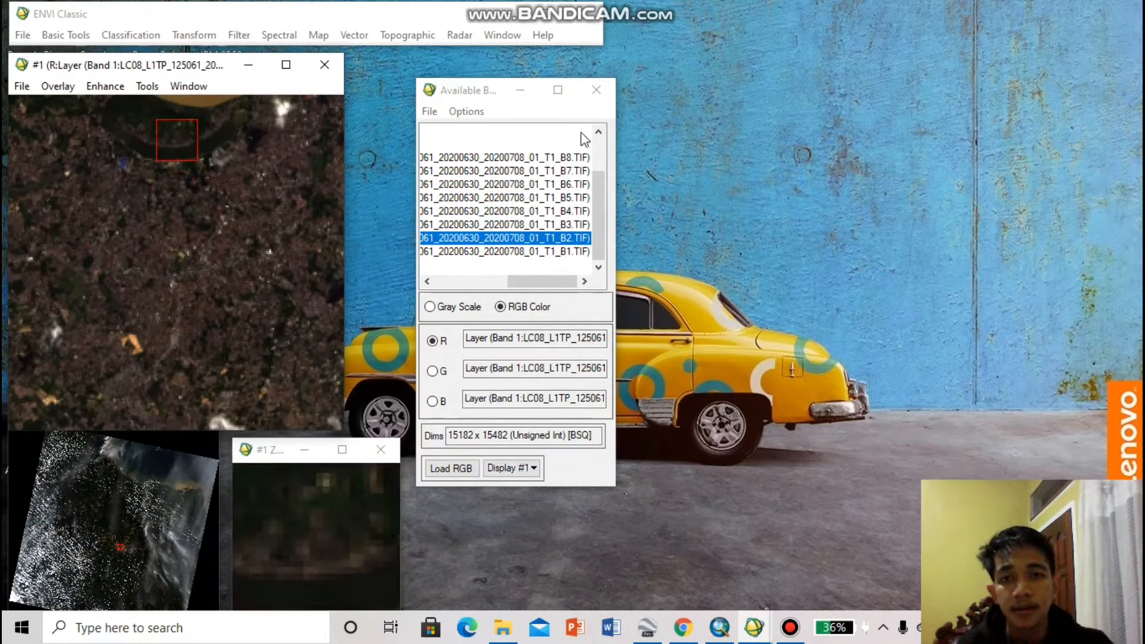
left_click_drag(470, 90, 442, 70)
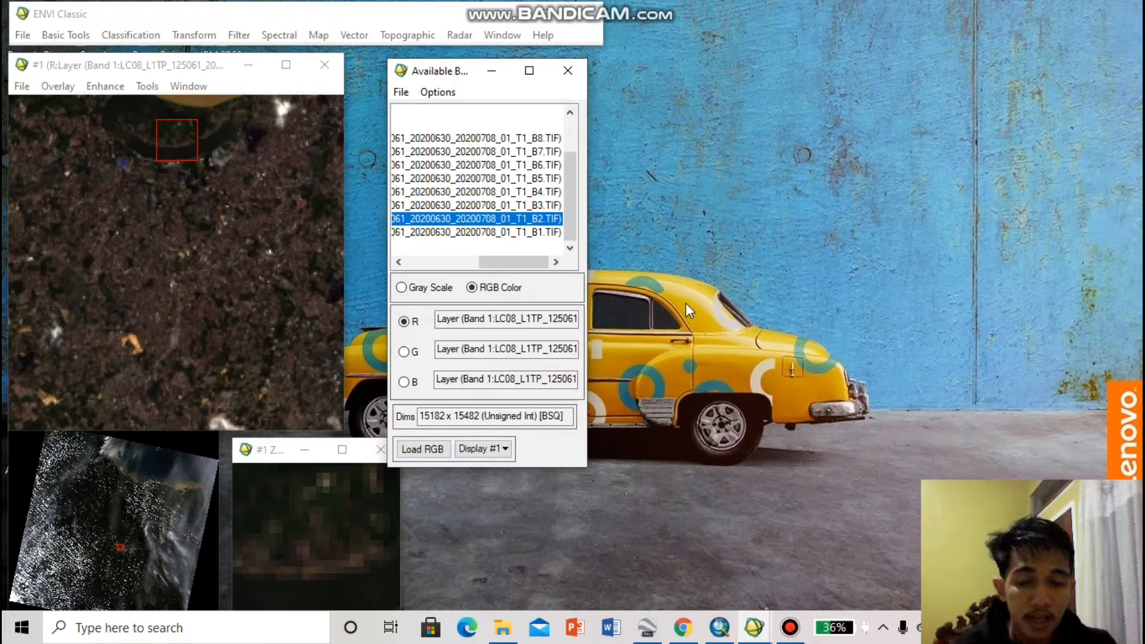
Switch to Google Earth Pro, bring up the map image export and review its available resolutions
left_click(648, 628)
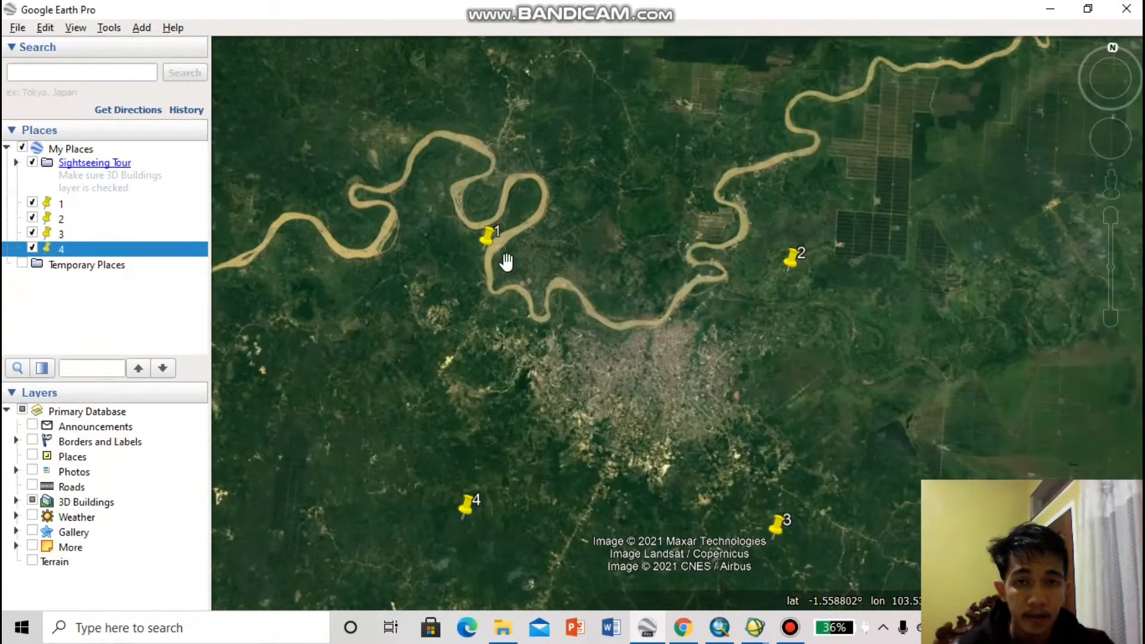
left_click(17, 28)
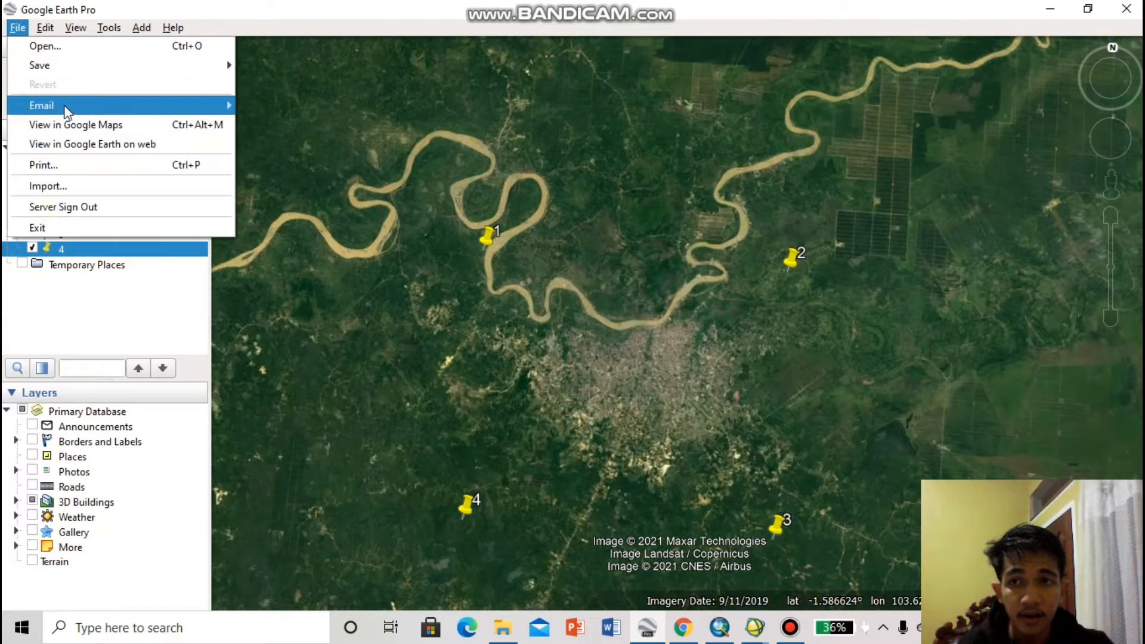
mouse_move(79, 75)
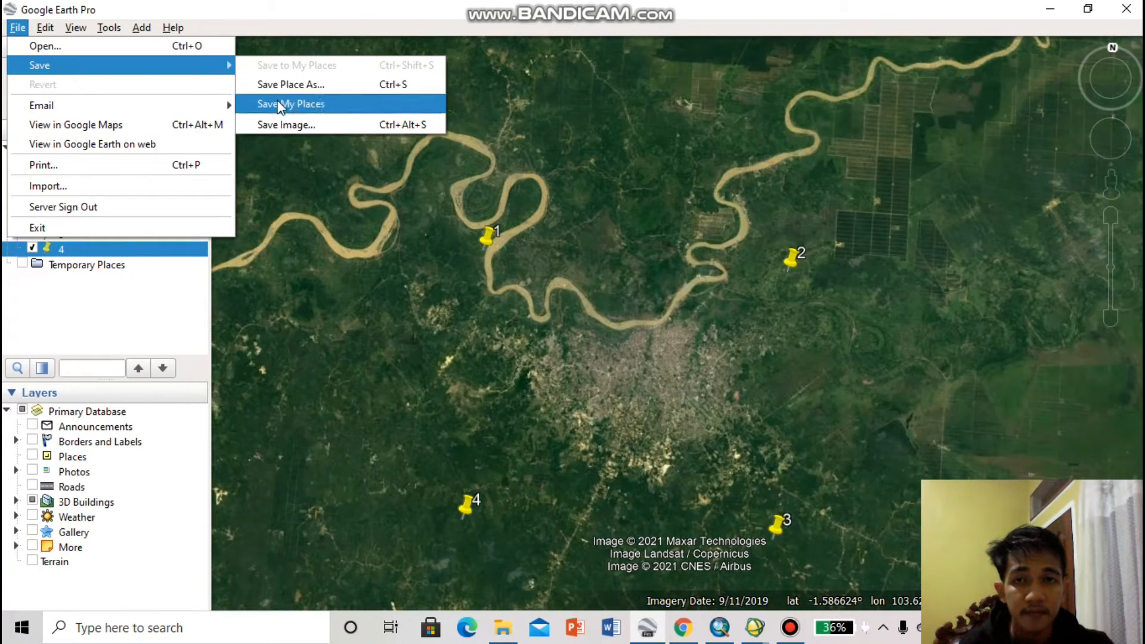
left_click(281, 118)
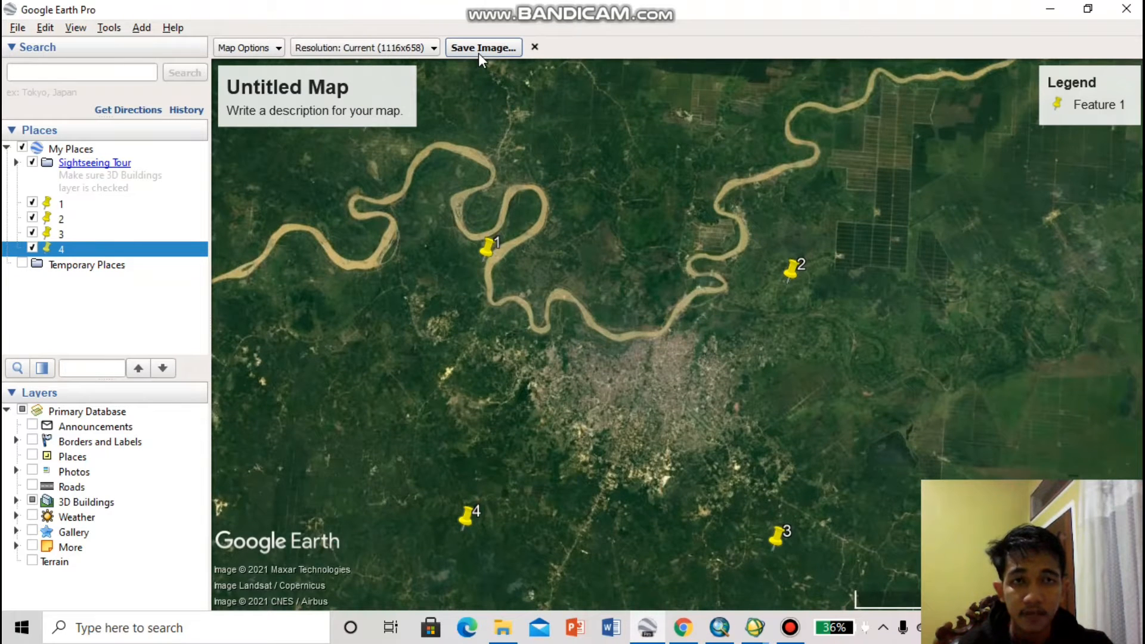
left_click(402, 46)
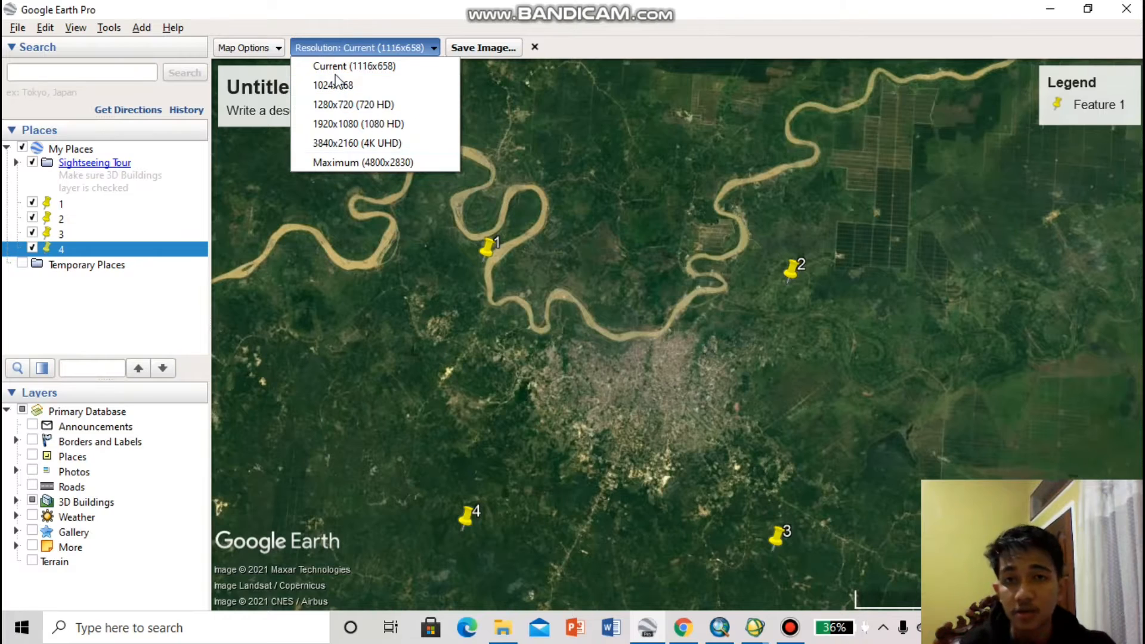
left_click(1050, 8)
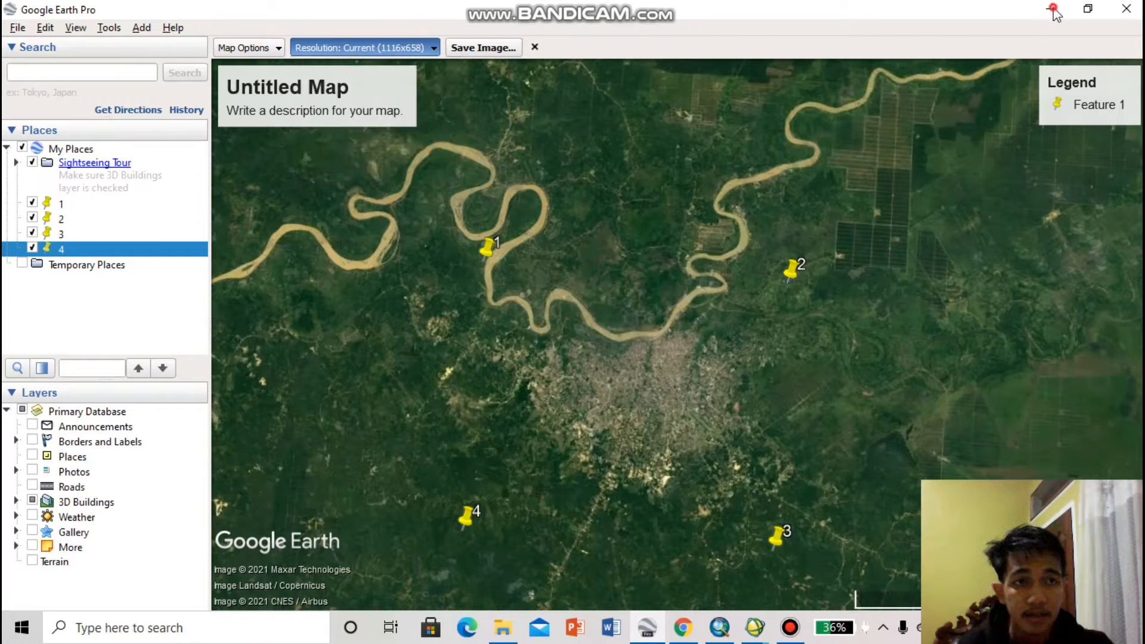
left_click(1050, 8)
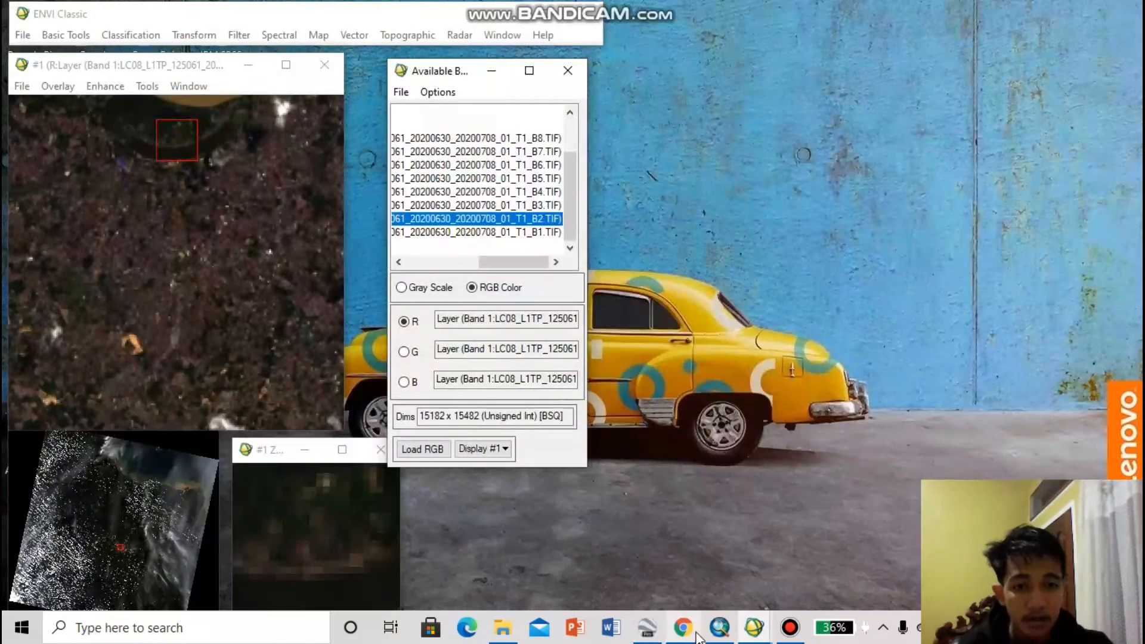
Look at the georeferenced image in ArcMap and inspect the latitude and longitude of placemark 1 in Google Earth Pro
left_click(723, 624)
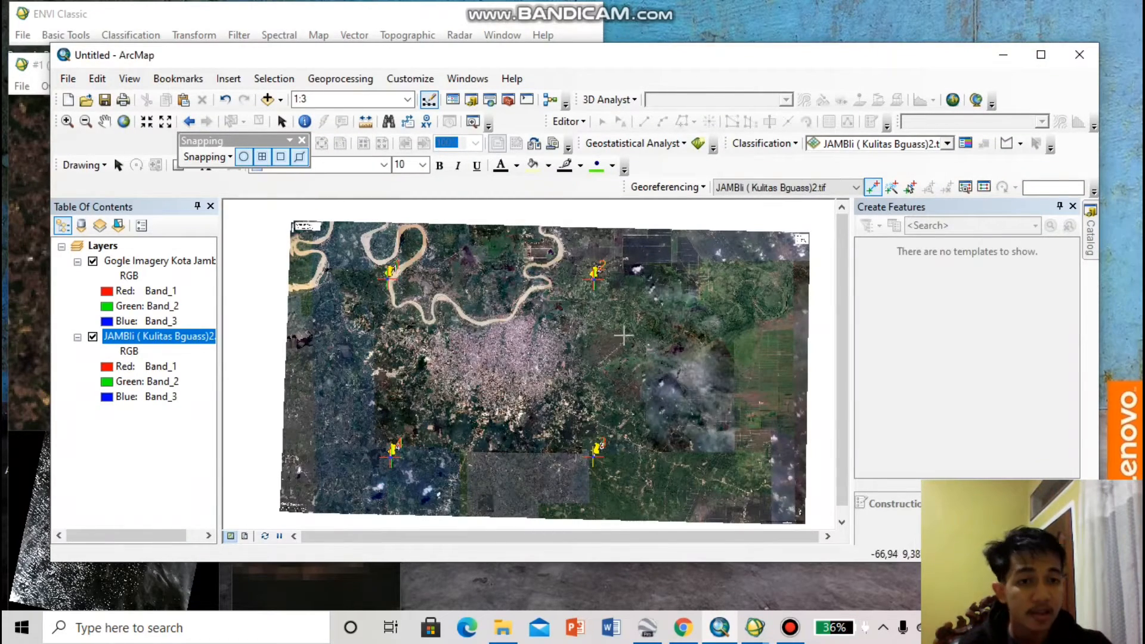
left_click(648, 630)
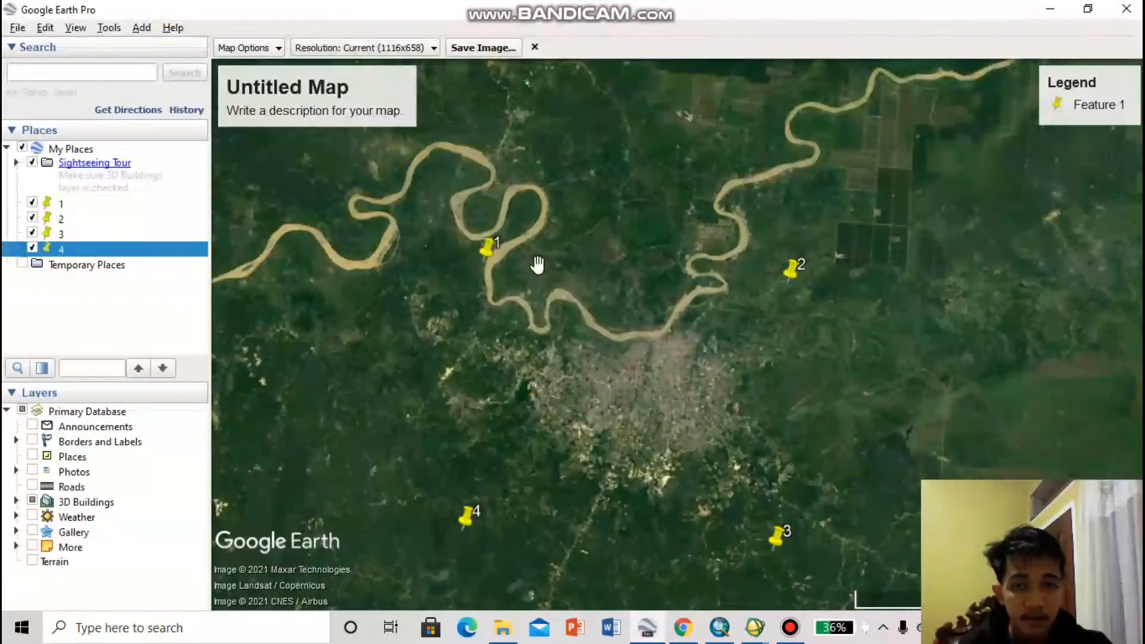
right_click(501, 249)
left_click(486, 243)
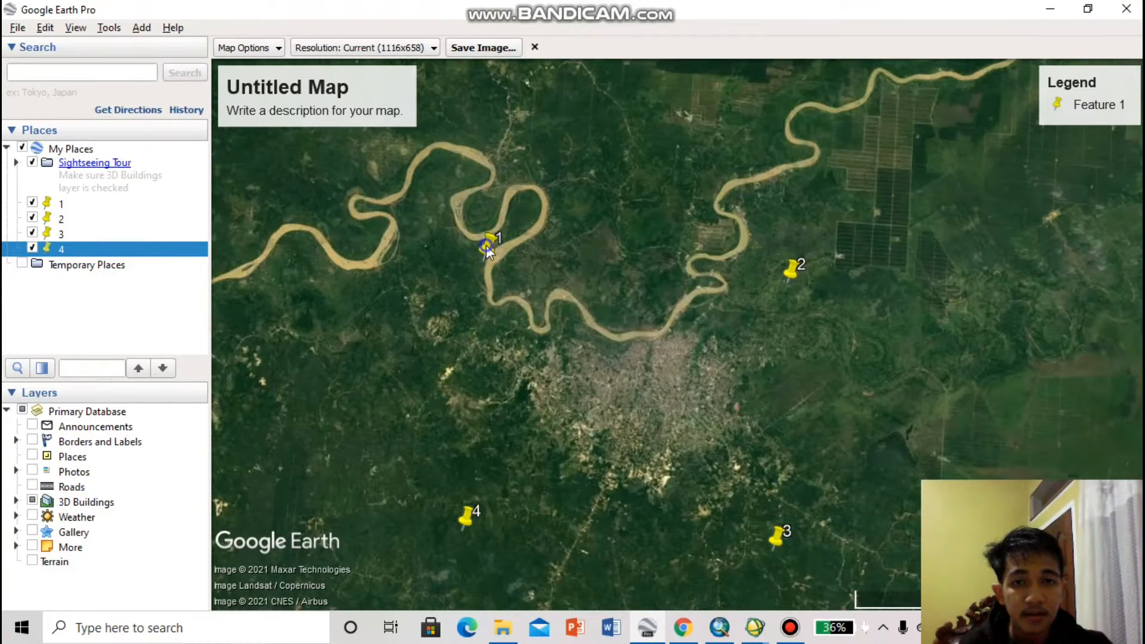
right_click(487, 243)
left_click(543, 462)
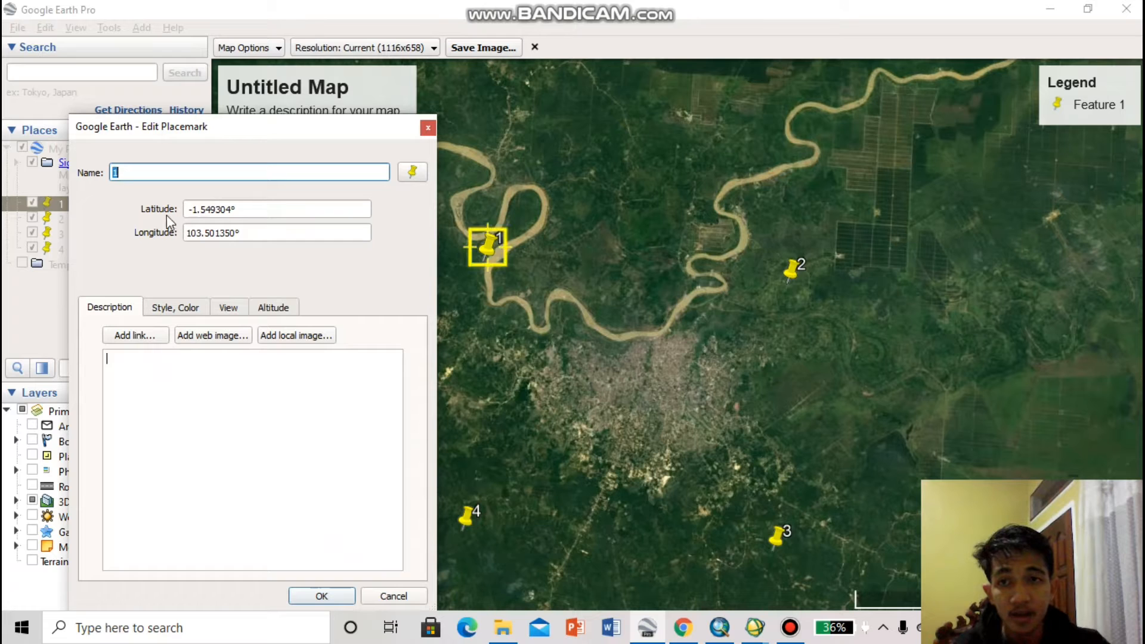
left_click(254, 232)
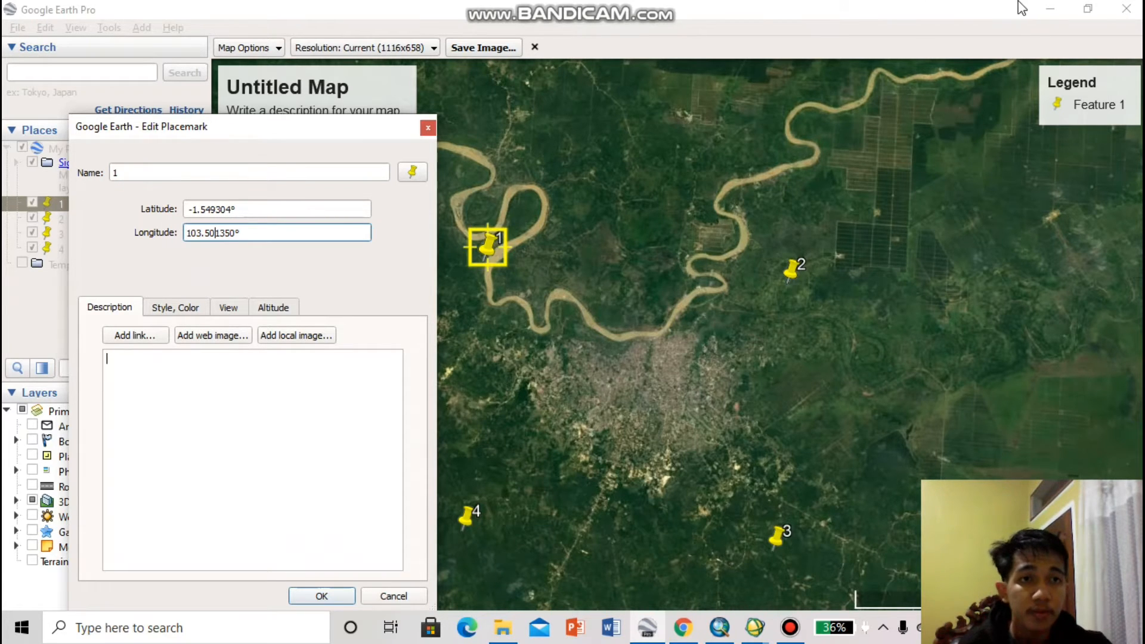
left_click(1050, 9)
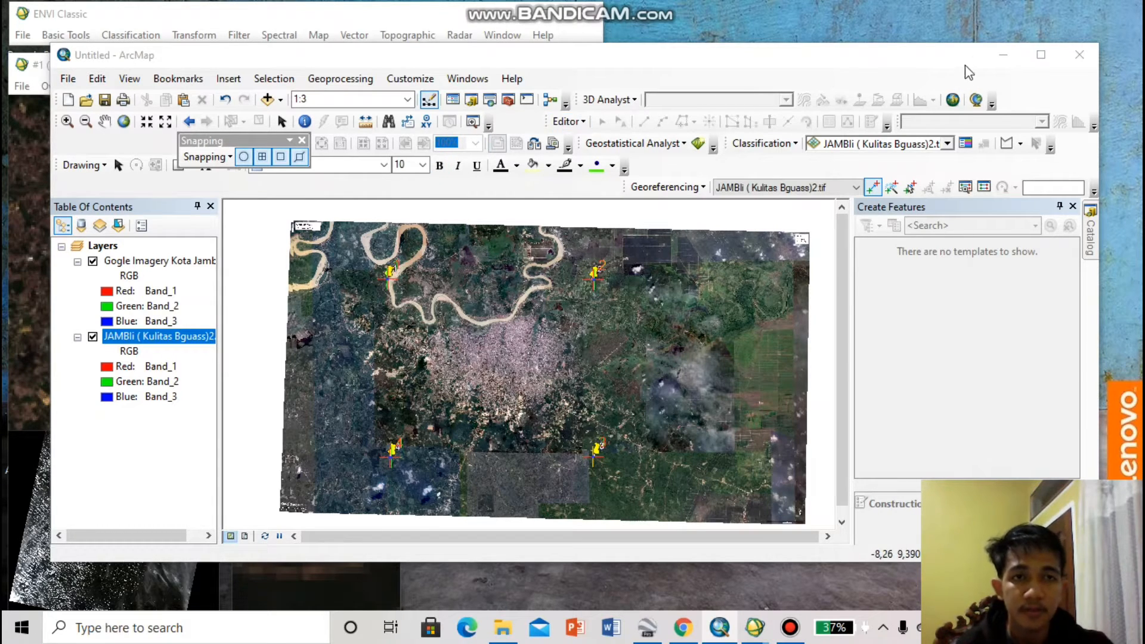
Review the rectification save settings for the georeferenced JAMBIi ( Kulitas Bguass)2.tif in ArcMap and close them without saving
left_click(1003, 54)
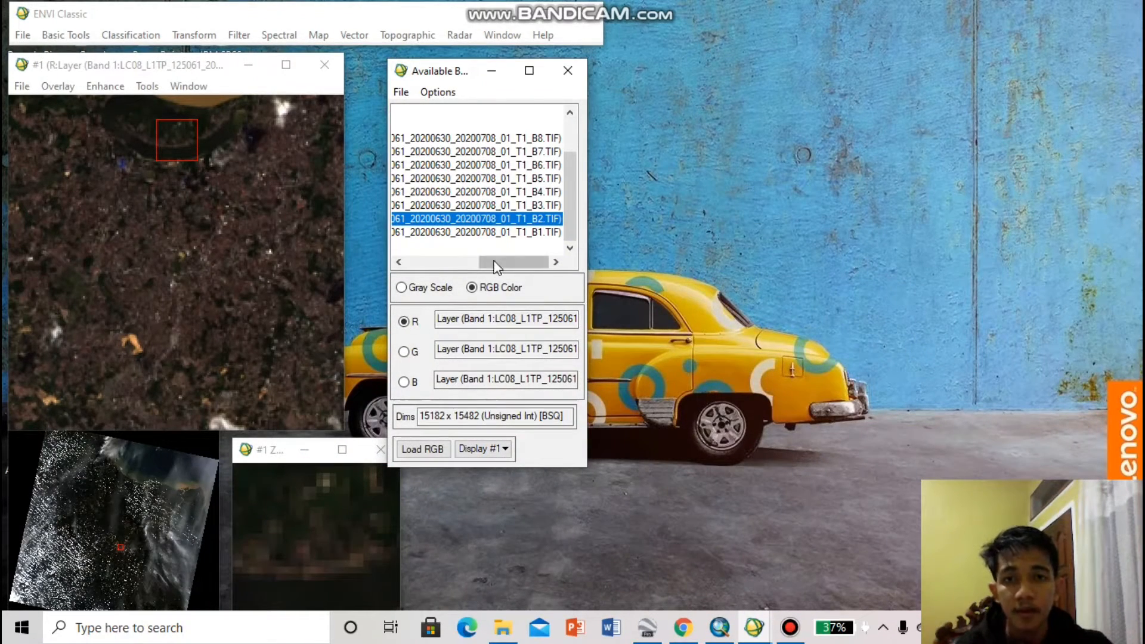
left_click_drag(496, 263, 428, 262)
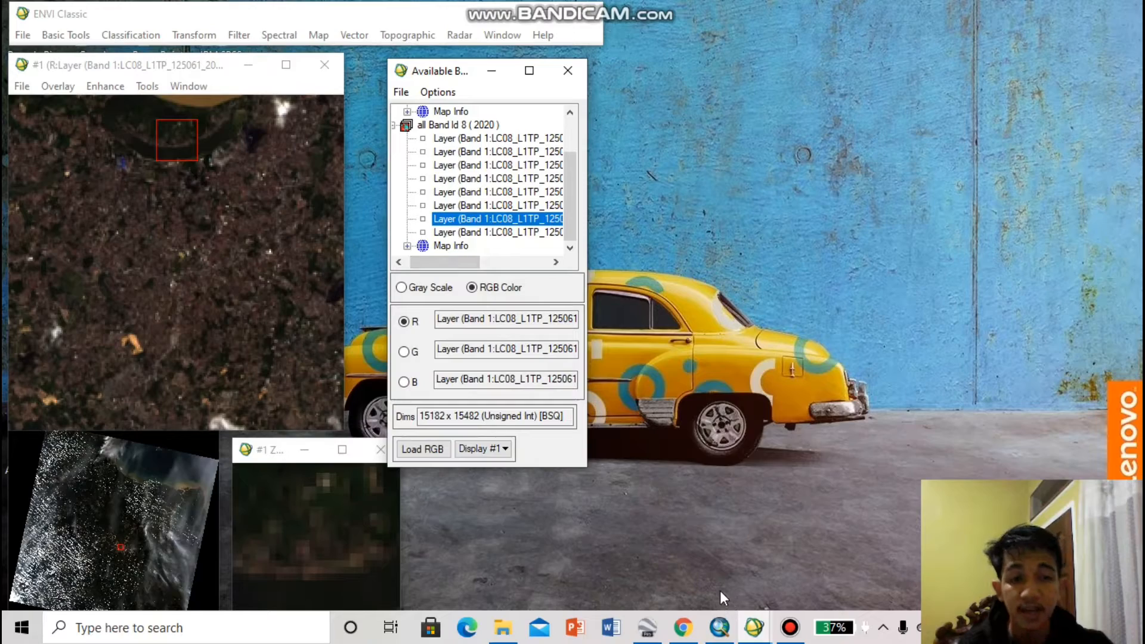
left_click(720, 628)
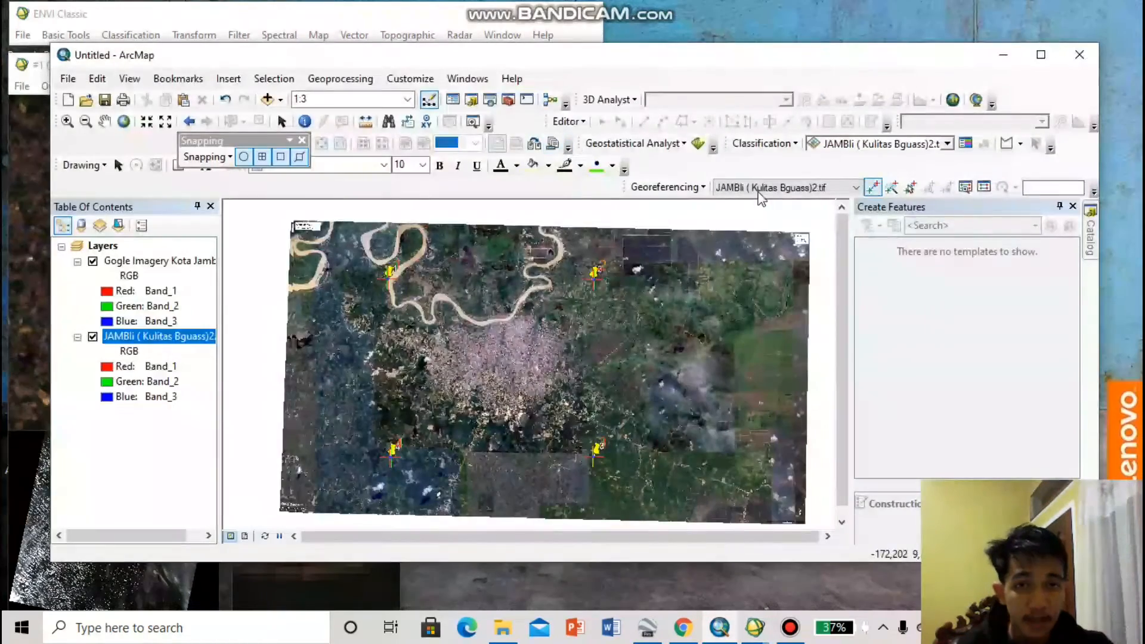
left_click(667, 187)
left_click(665, 225)
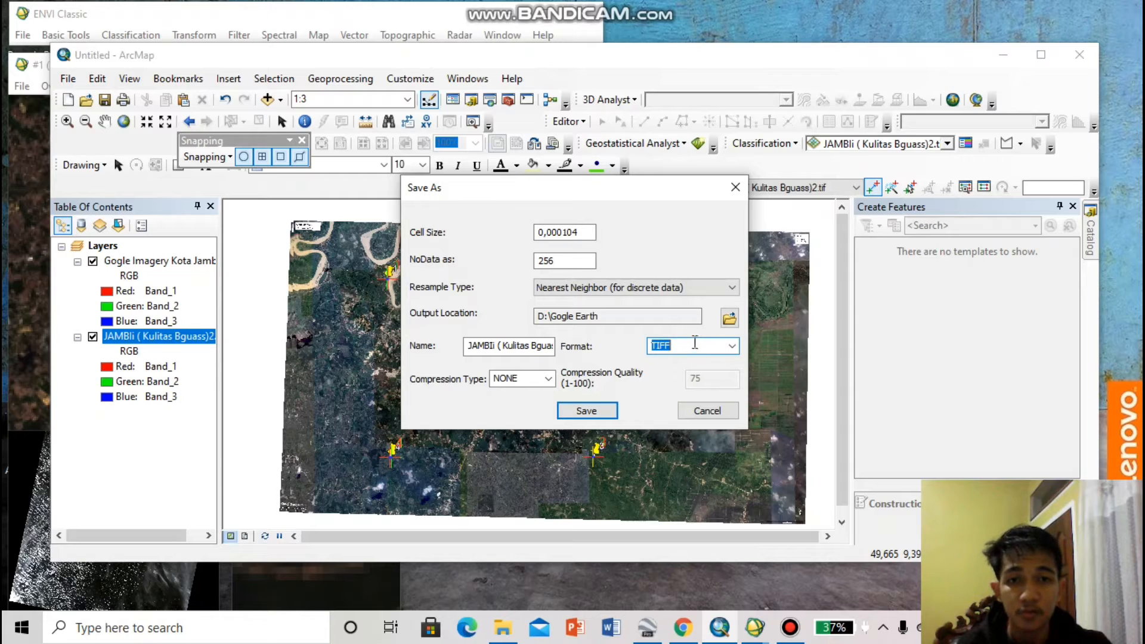
left_click(1009, 51)
left_click(732, 189)
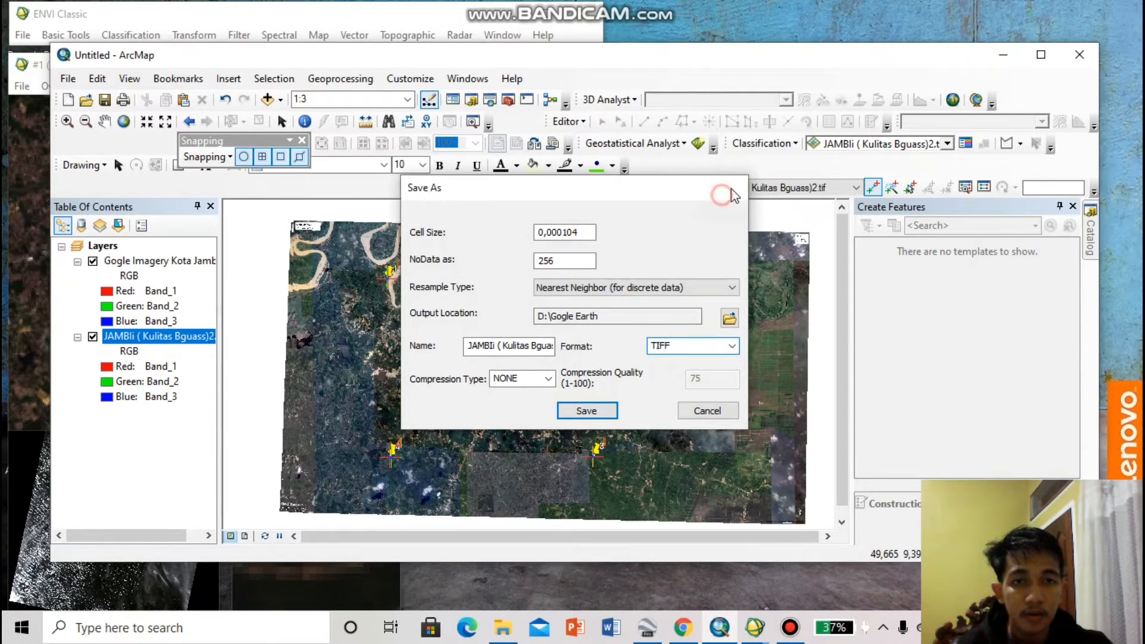
Switch to ENVI Classic, start opening an image file and browse to the Gogle Earth folder on drive D
left_click(1003, 54)
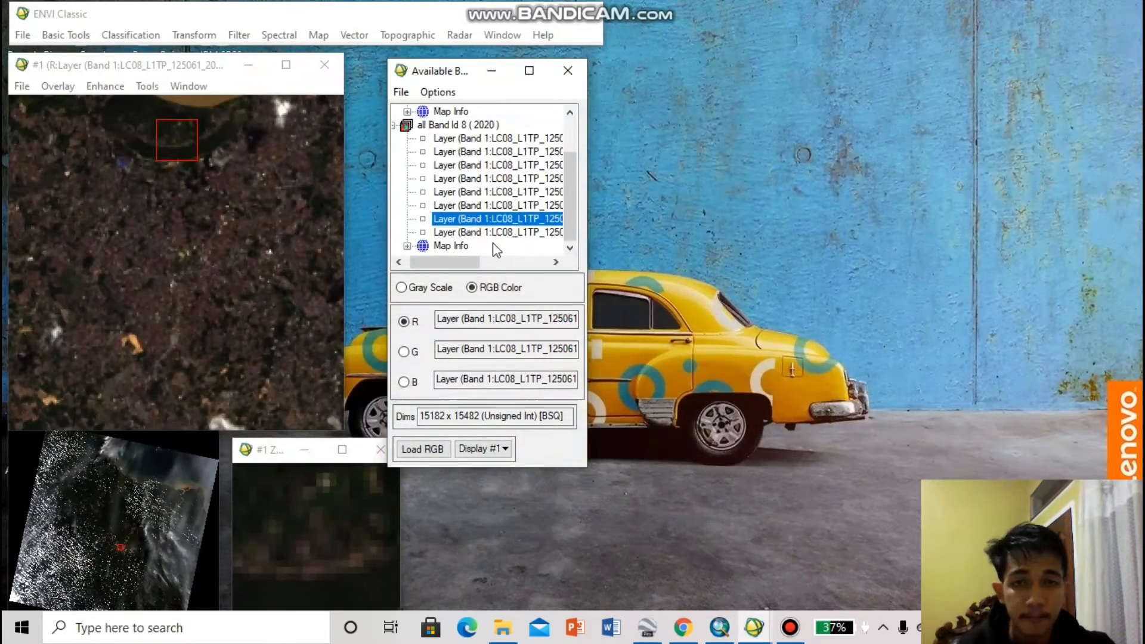
mouse_move(471, 262)
left_mouse_down()
mouse_move(540, 261)
mouse_move(454, 250)
mouse_move(467, 257)
left_mouse_up()
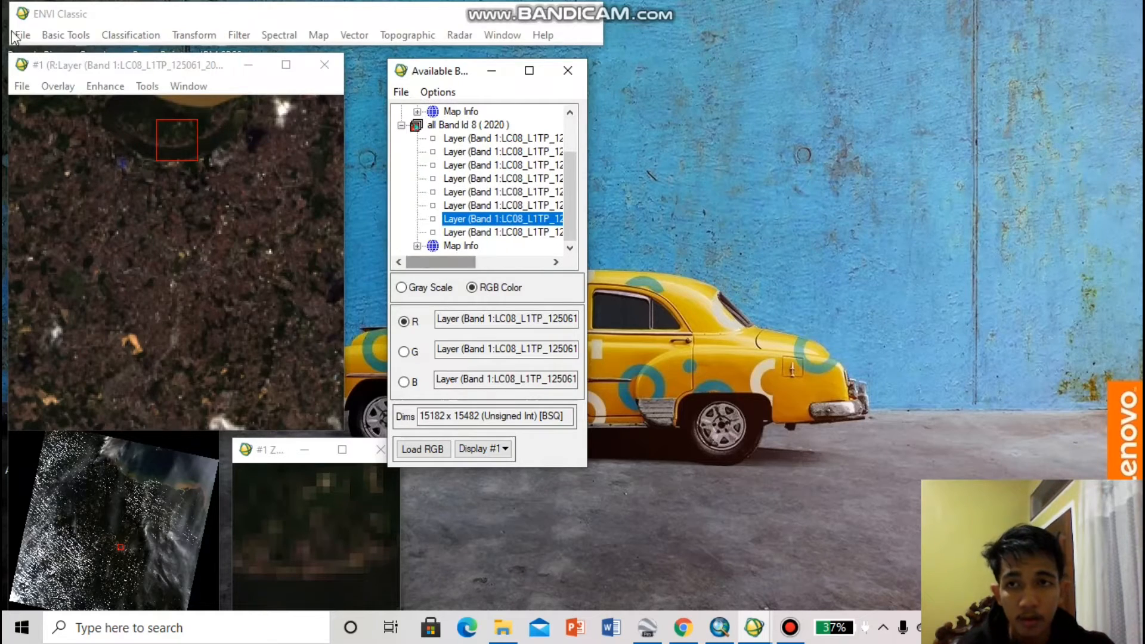
left_click(22, 35)
left_click(37, 54)
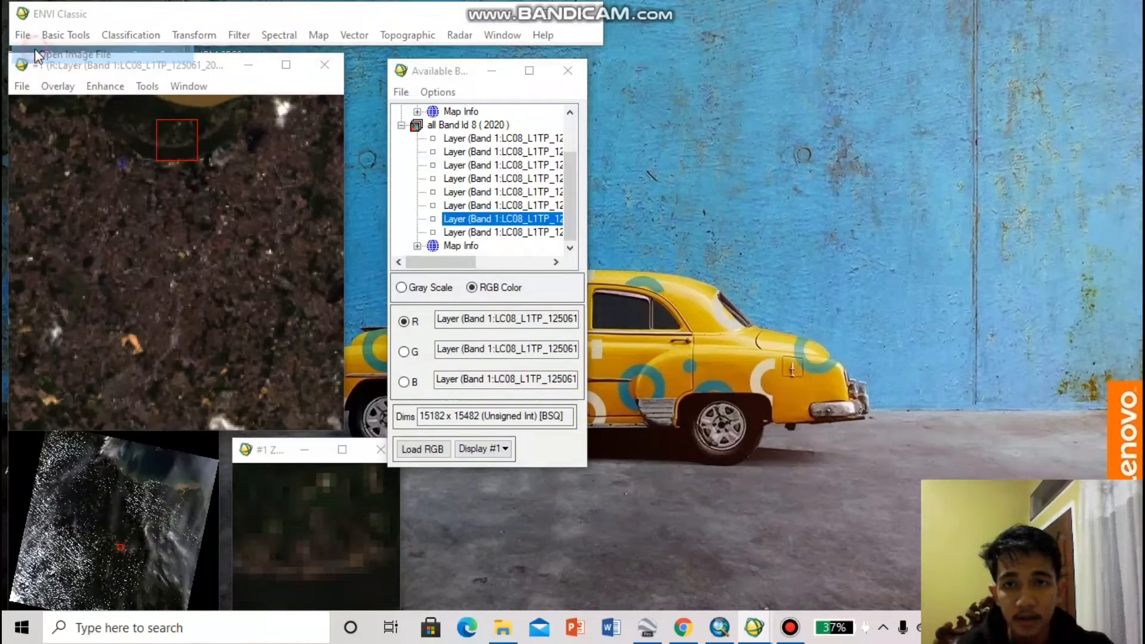
left_click(293, 403)
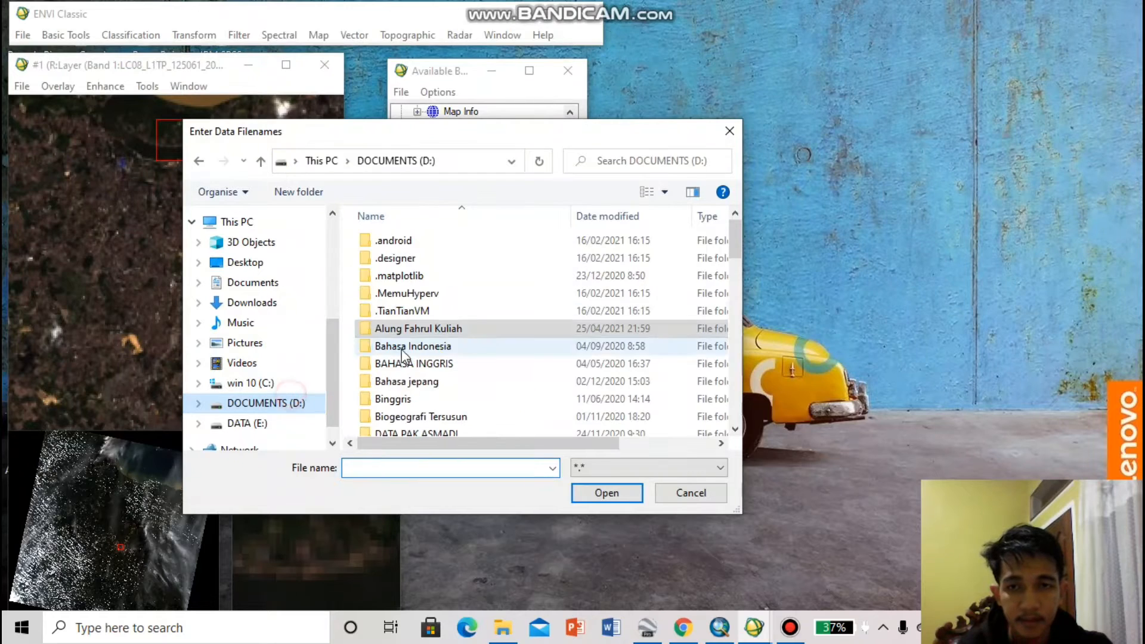
scroll(403, 357, "down", 5)
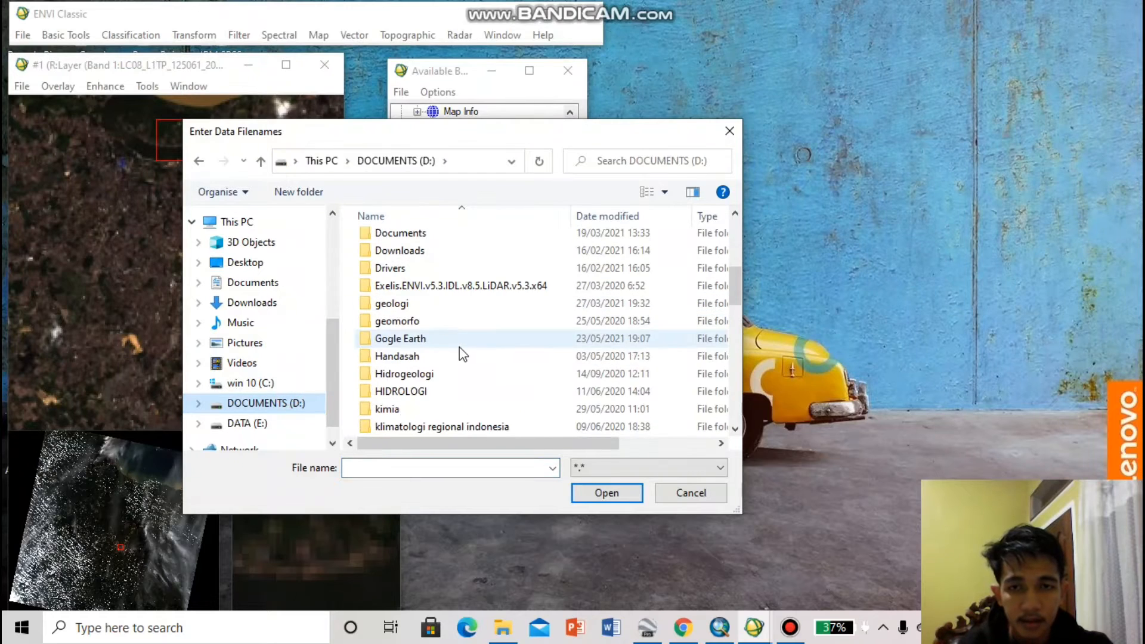
double_click(425, 337)
Open the TIF file Gogle Imagery Kota Jambi from the Gogle Earth folder
scroll(428, 338, "down", 5)
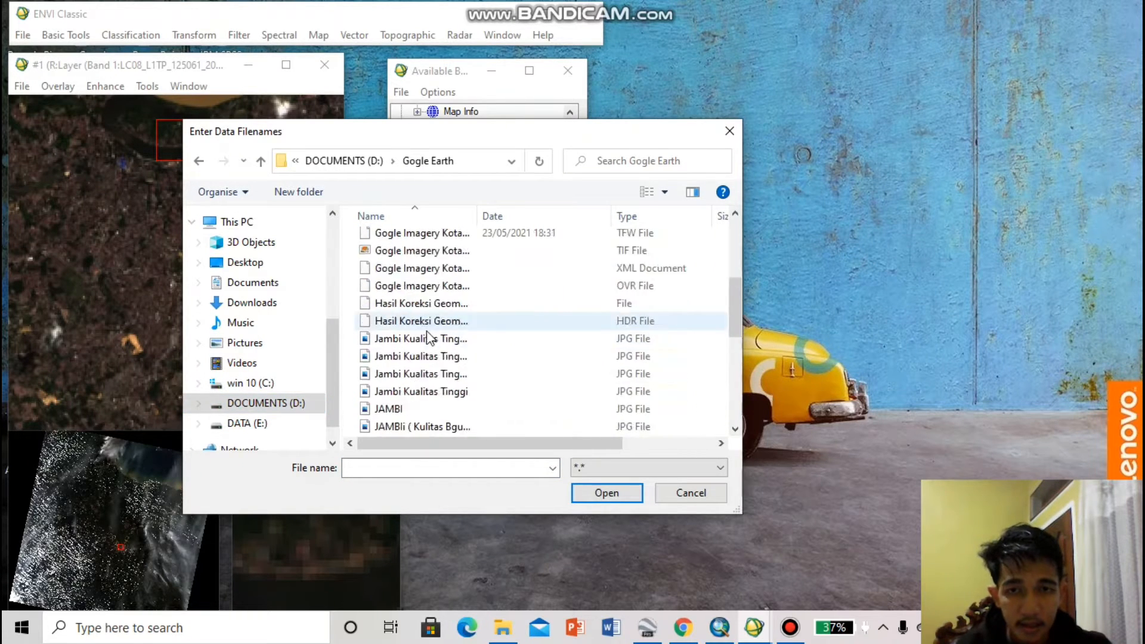
scroll(428, 338, "down", 6)
scroll(428, 322, "up", 2)
scroll(430, 298, "down", 2)
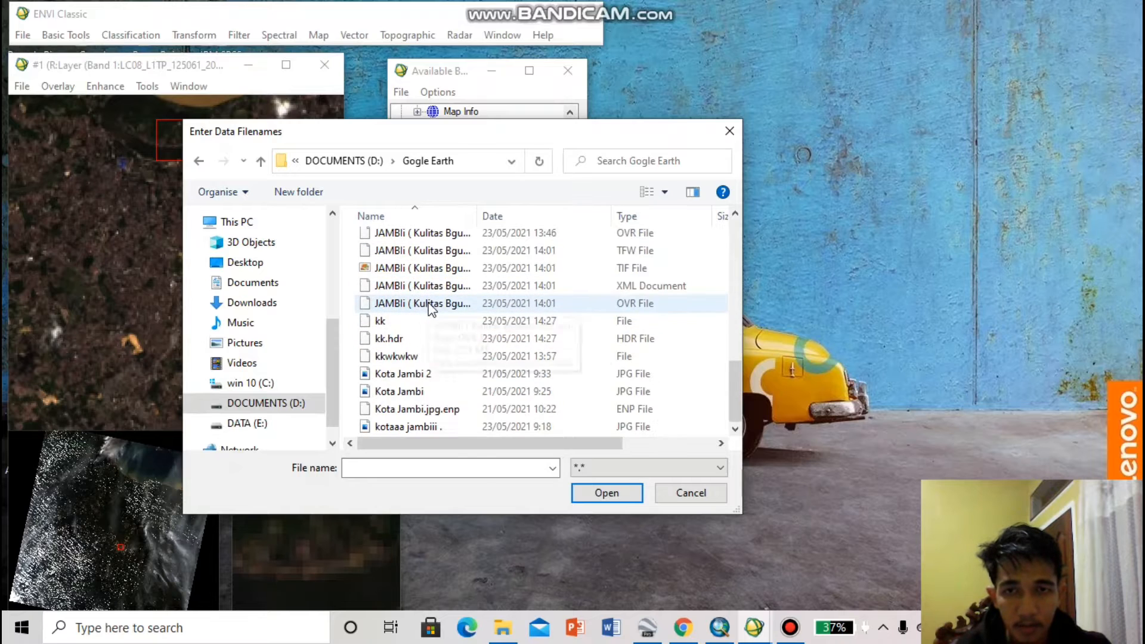
scroll(432, 310, "up", 5)
left_click(406, 271)
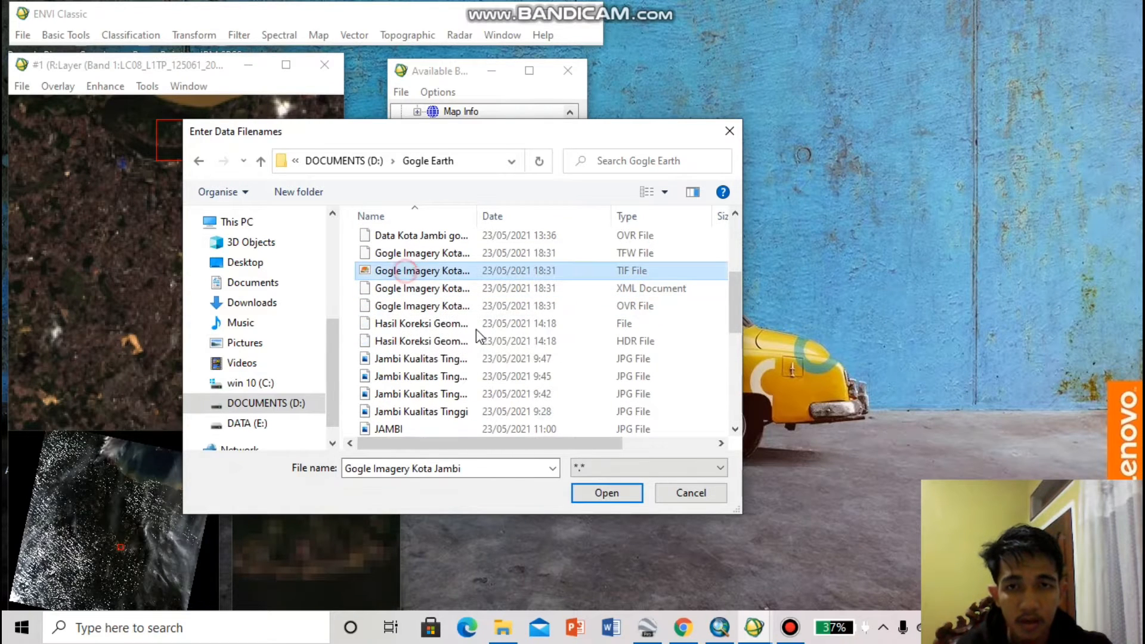
left_click(607, 492)
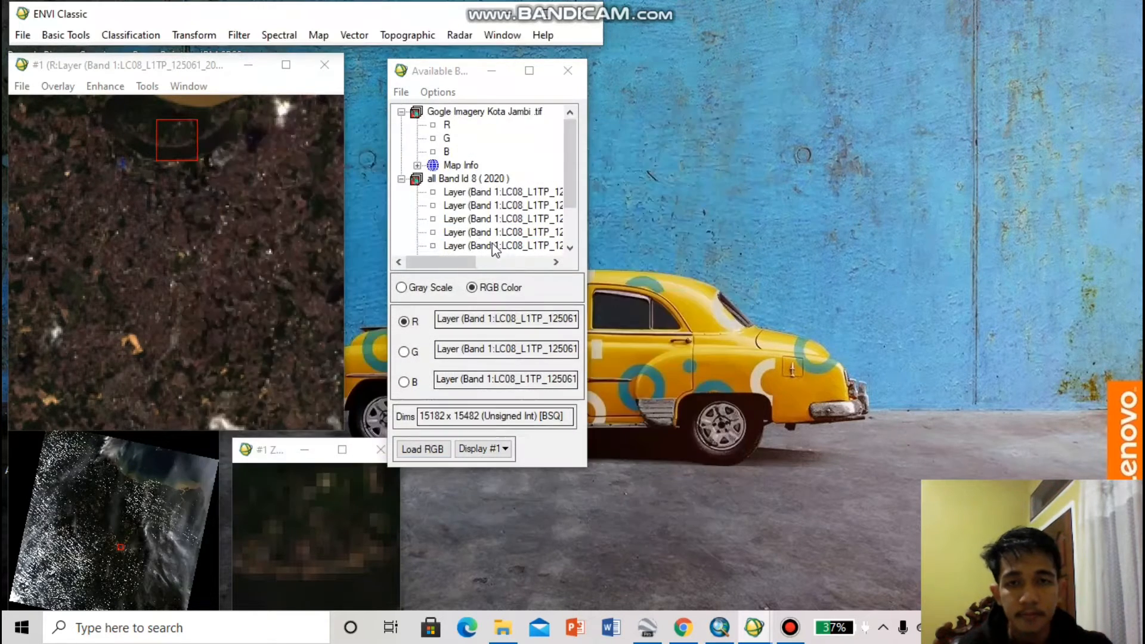
Create a second image display and place it clear of the available bands list
left_click_drag(454, 263, 515, 262)
left_click(493, 458)
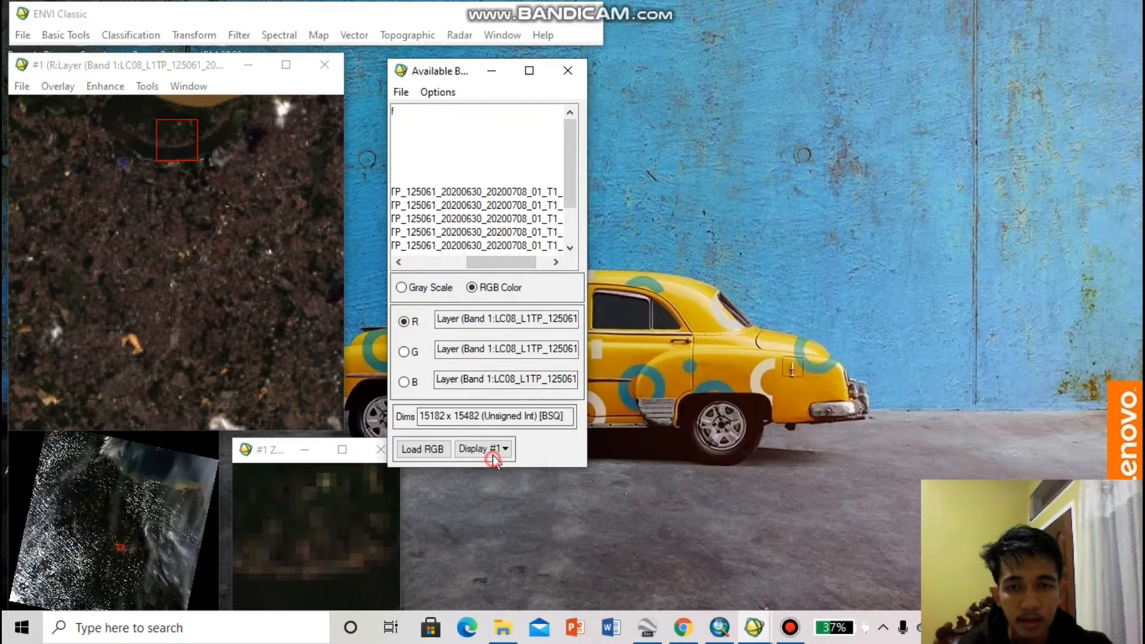
left_click(508, 471)
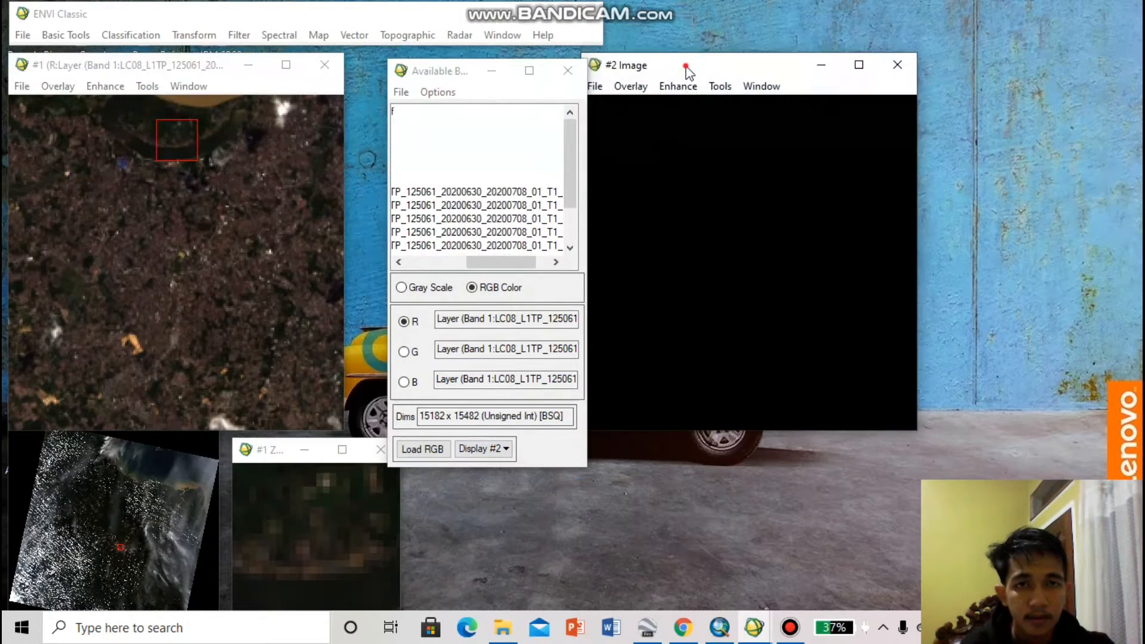
left_click_drag(687, 71, 744, 66)
left_click_drag(504, 263, 443, 262)
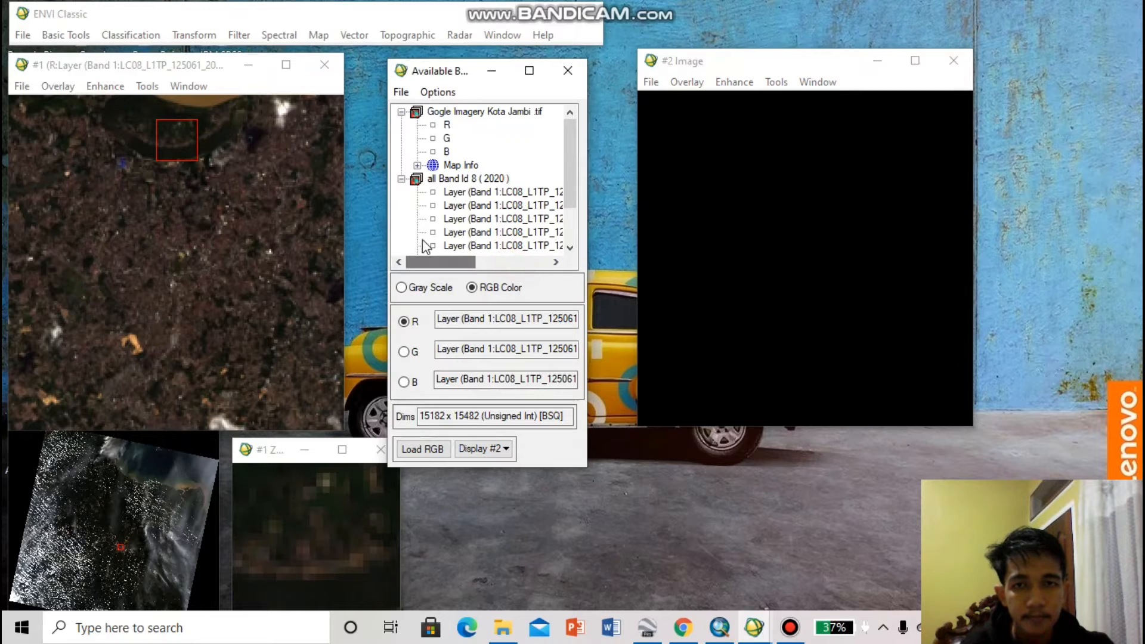
Assign bands R, G and B of Gogle Imagery Kota Jambi .tif to red, green and blue and load the composite into Display #2
left_click(446, 125)
left_click(447, 137)
left_click(446, 151)
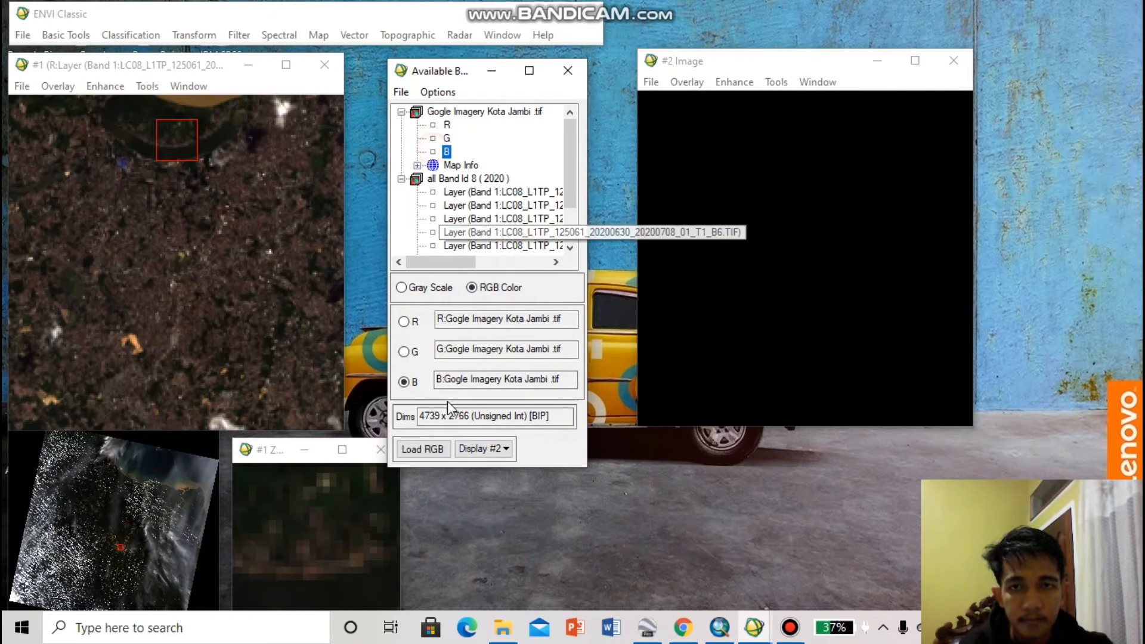
left_click(424, 450)
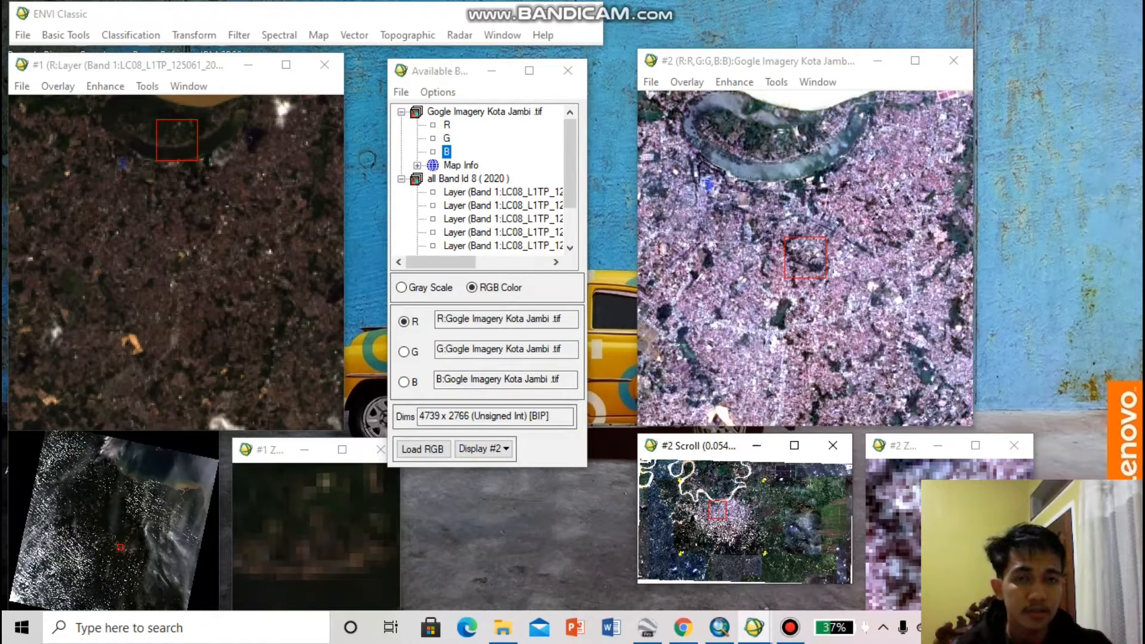
Review the map projection conversion parameters for Gogle Imagery Kota Jambi .tif and close them without converting
left_click(311, 36)
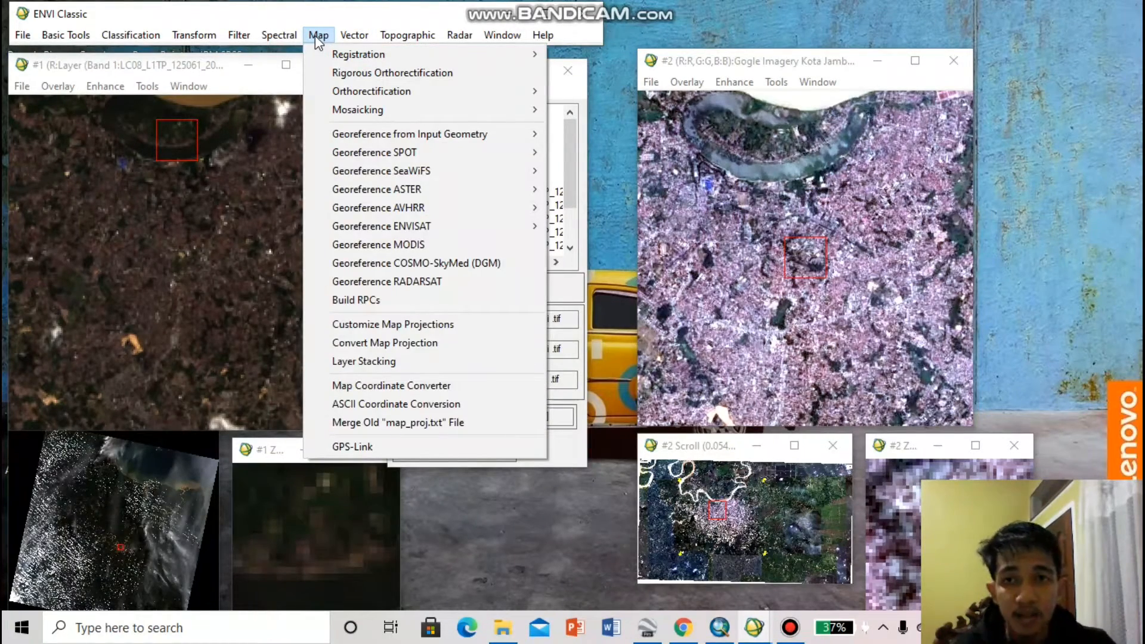
left_click(399, 345)
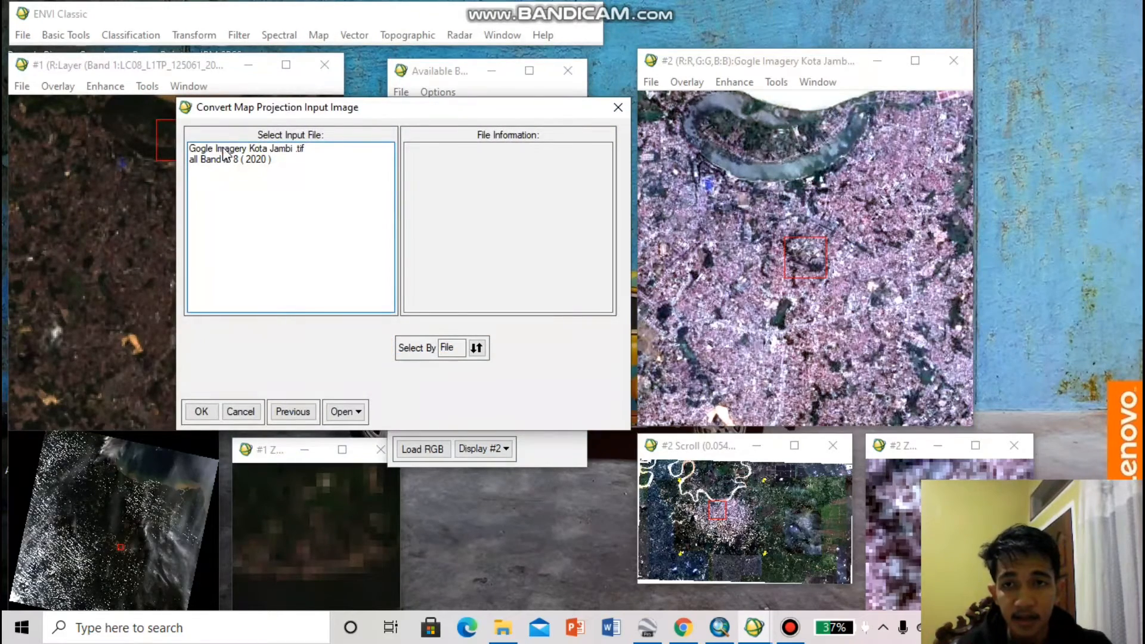
left_click(225, 149)
left_click(206, 409)
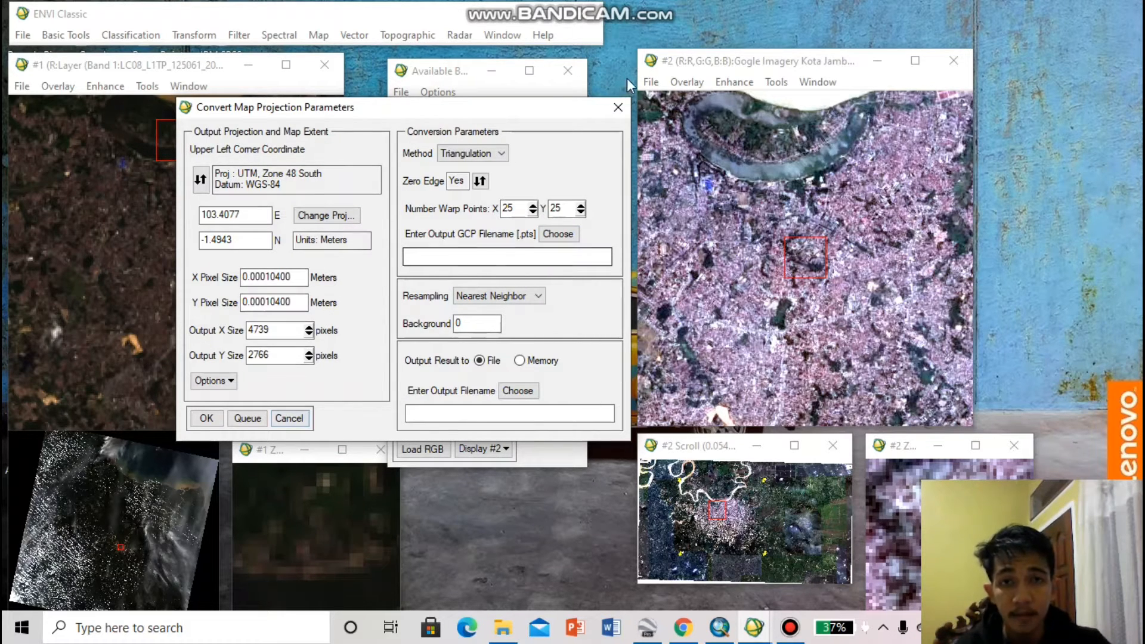
left_click(617, 108)
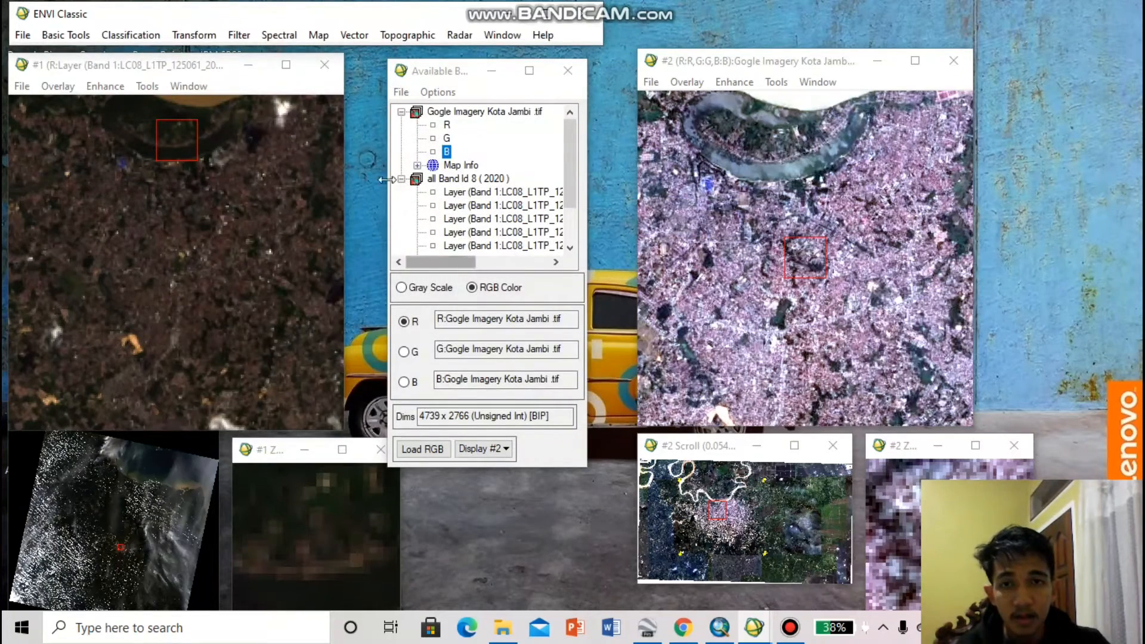
Start image-to-image ground control point selection with Display #1 as the base image and Display #2 as the warp image
left_click(317, 35)
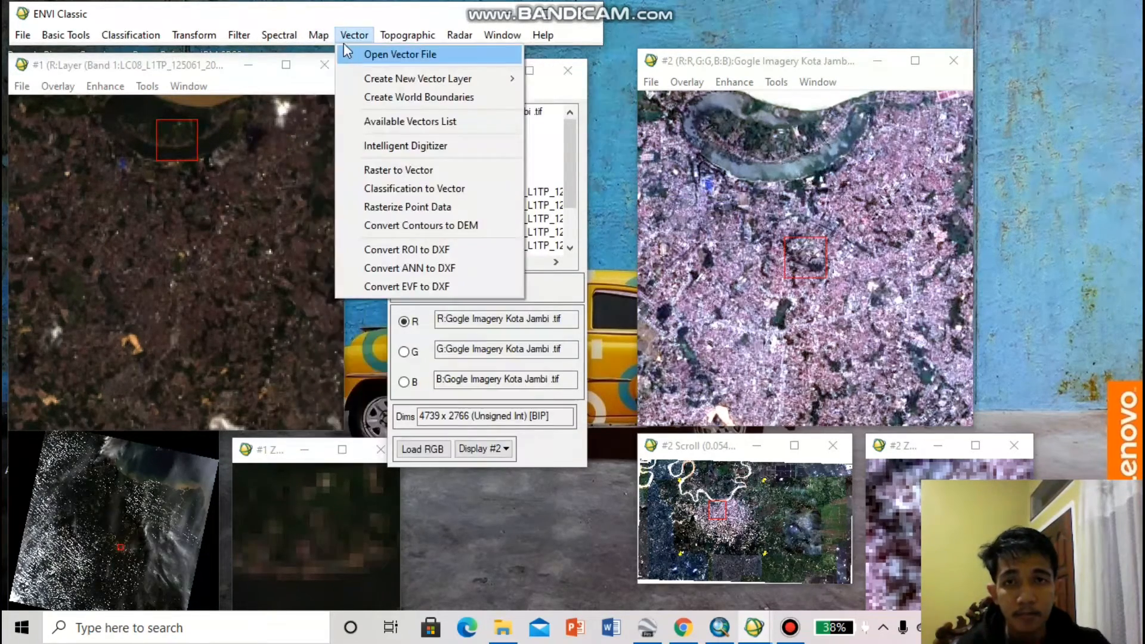
mouse_move(338, 58)
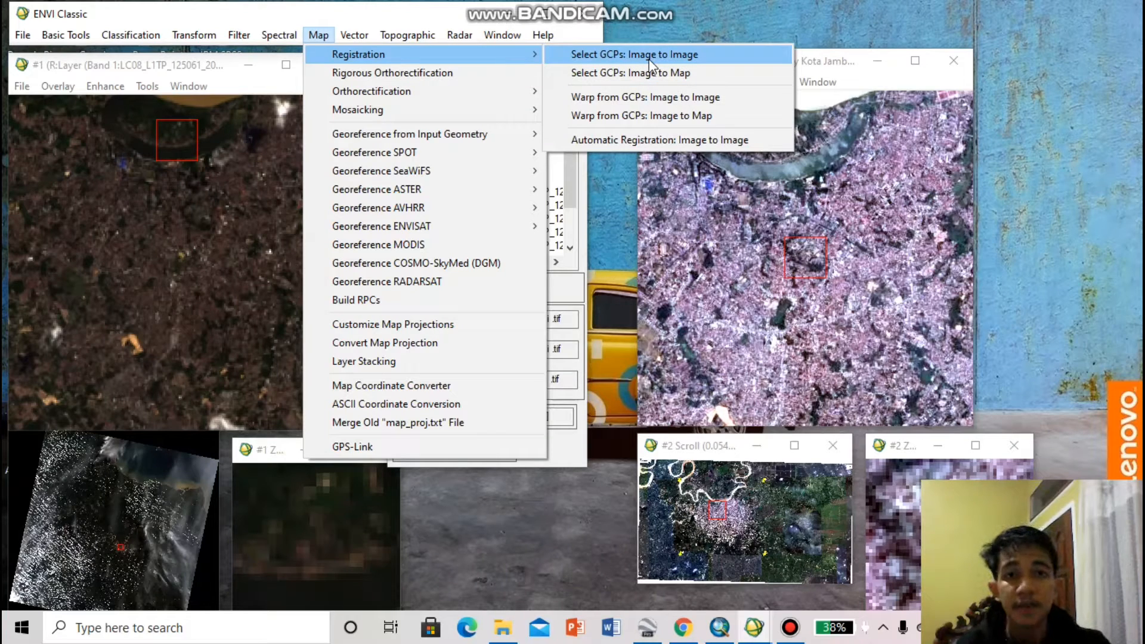
left_click(650, 59)
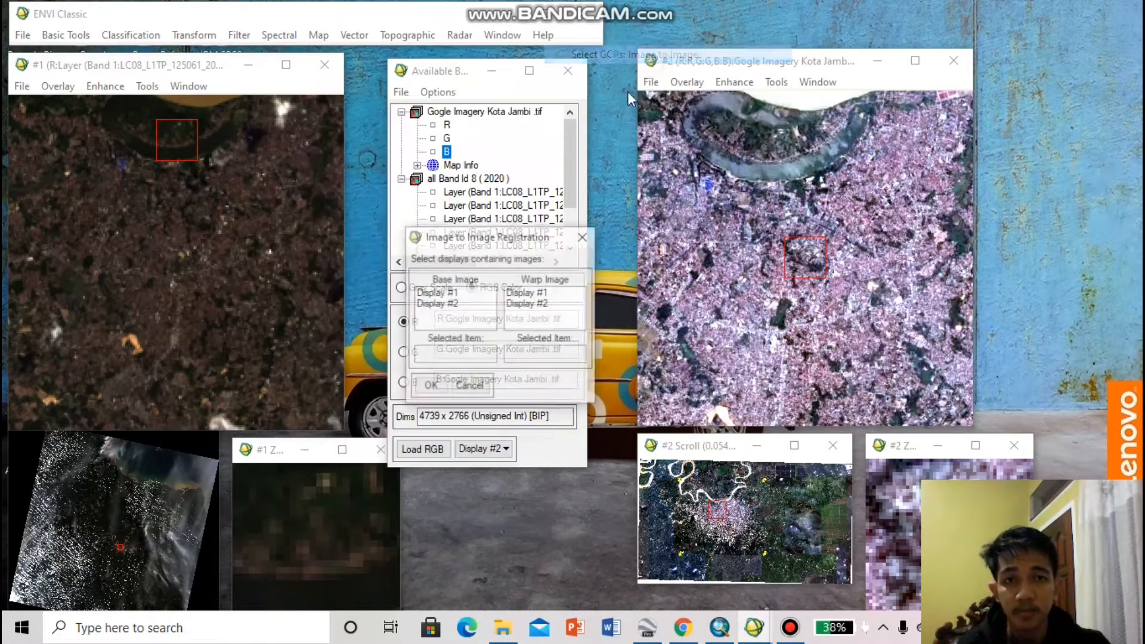
left_click(449, 293)
left_click(527, 303)
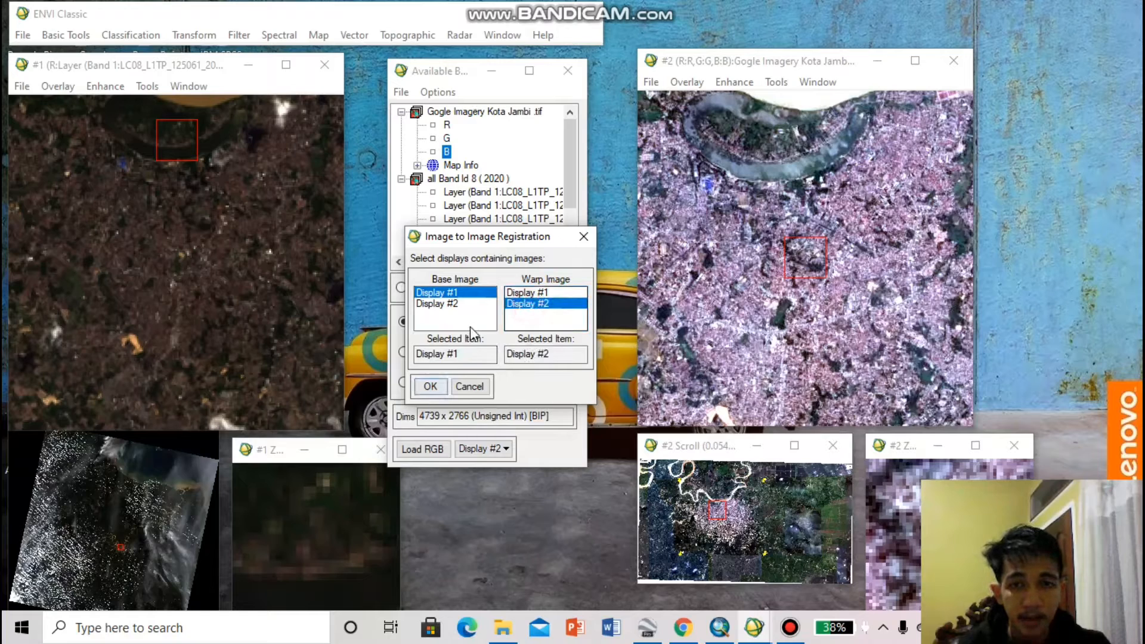
left_click(430, 386)
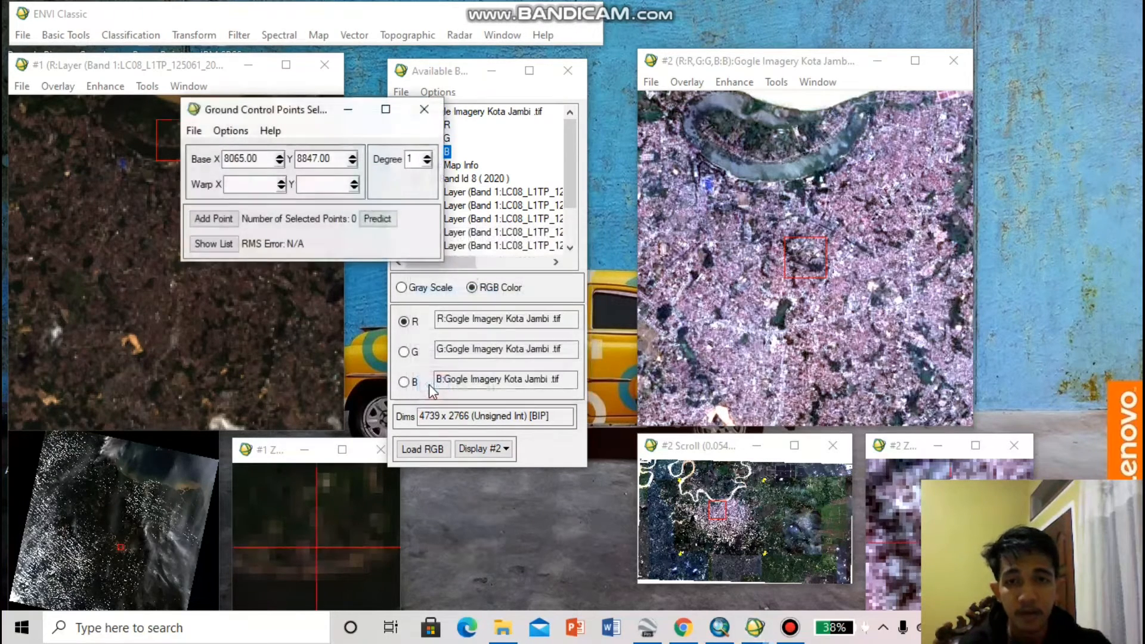
Add a ground control point on the curved lake south of the river, at base 8086, 8854 and warp 1736, 1033
left_click_drag(309, 115, 489, 110)
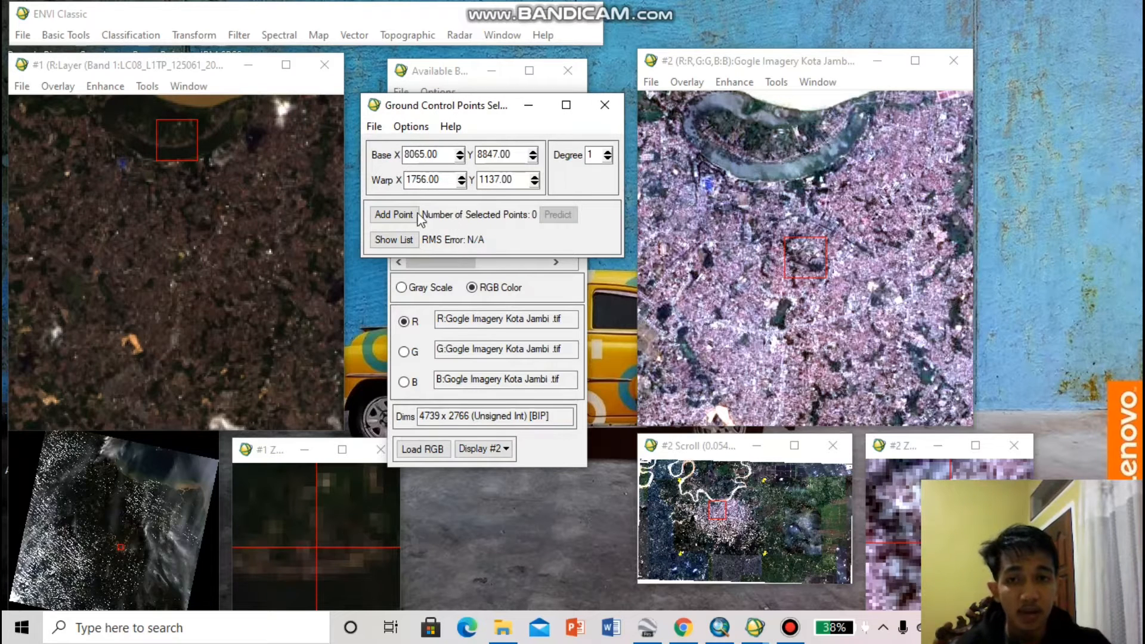
left_click(208, 143)
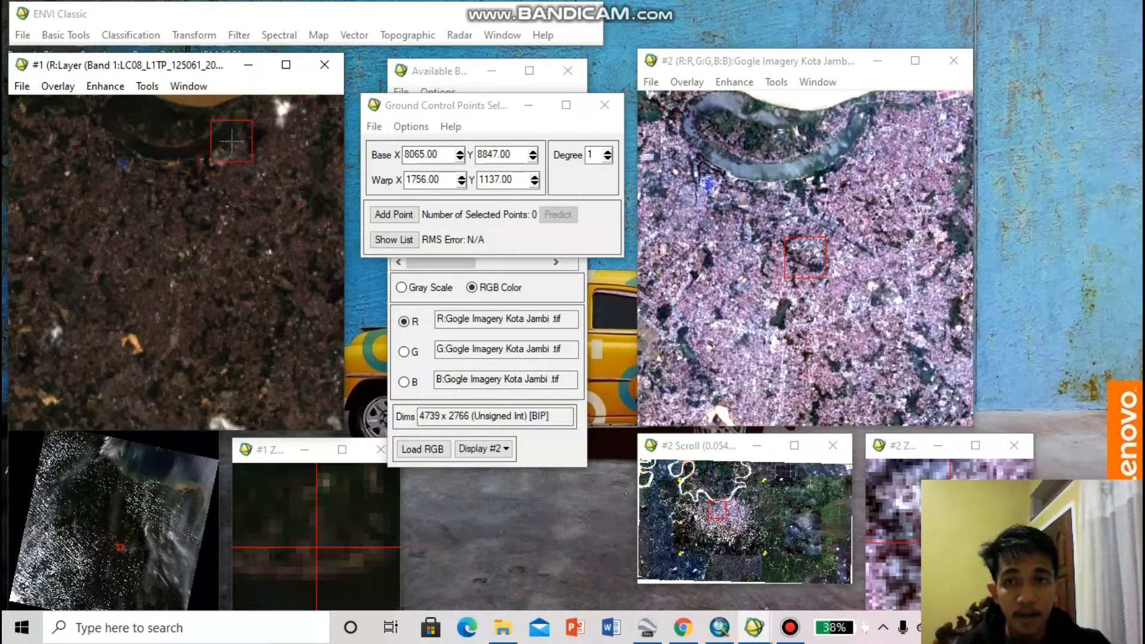
left_click(194, 145)
left_click(809, 160)
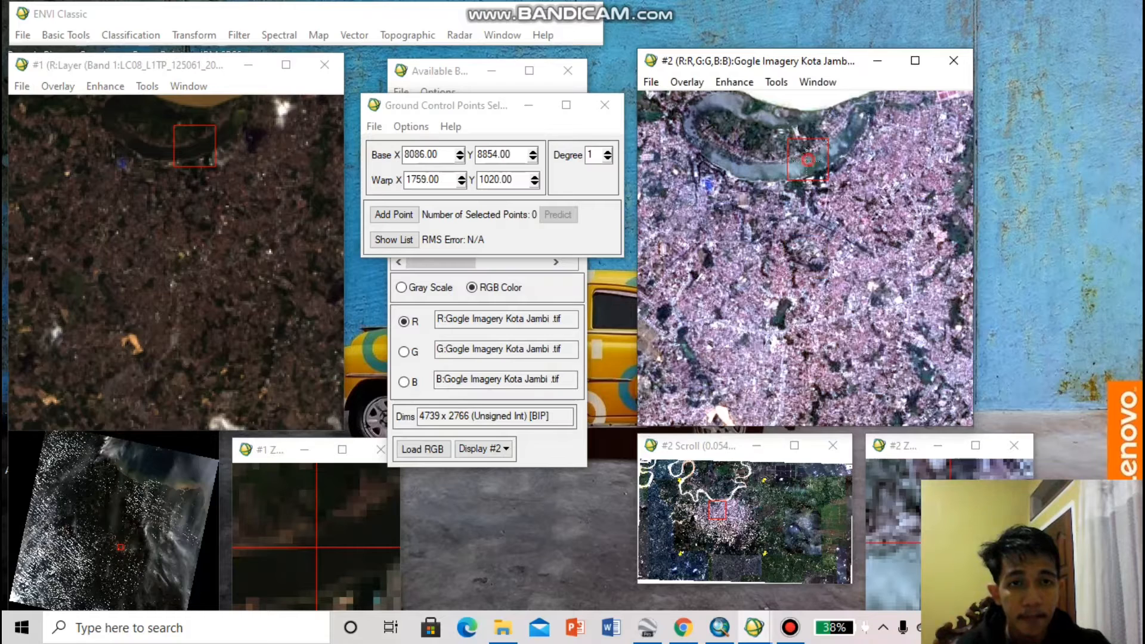
left_click(798, 171)
left_click(788, 170)
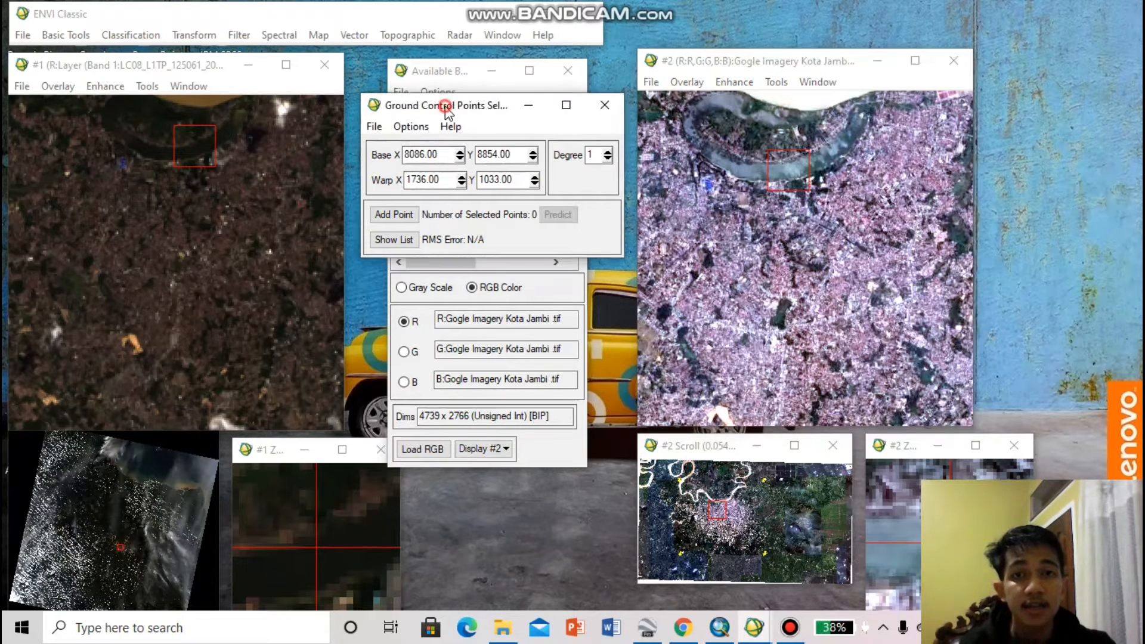
left_click_drag(443, 106, 445, 81)
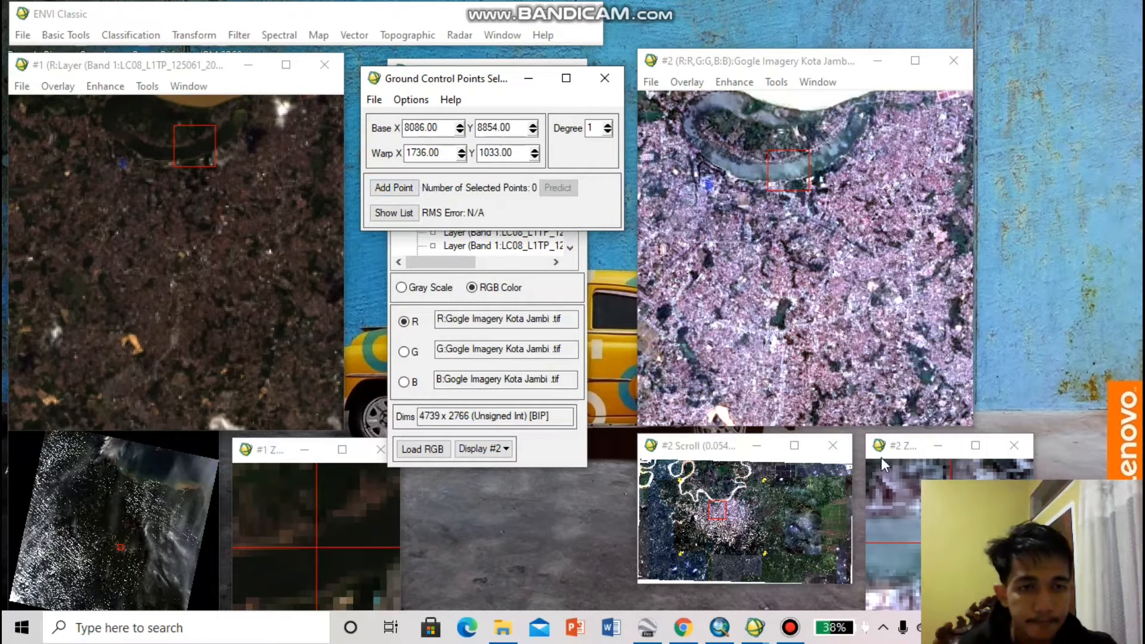
left_click_drag(895, 444, 1005, 182)
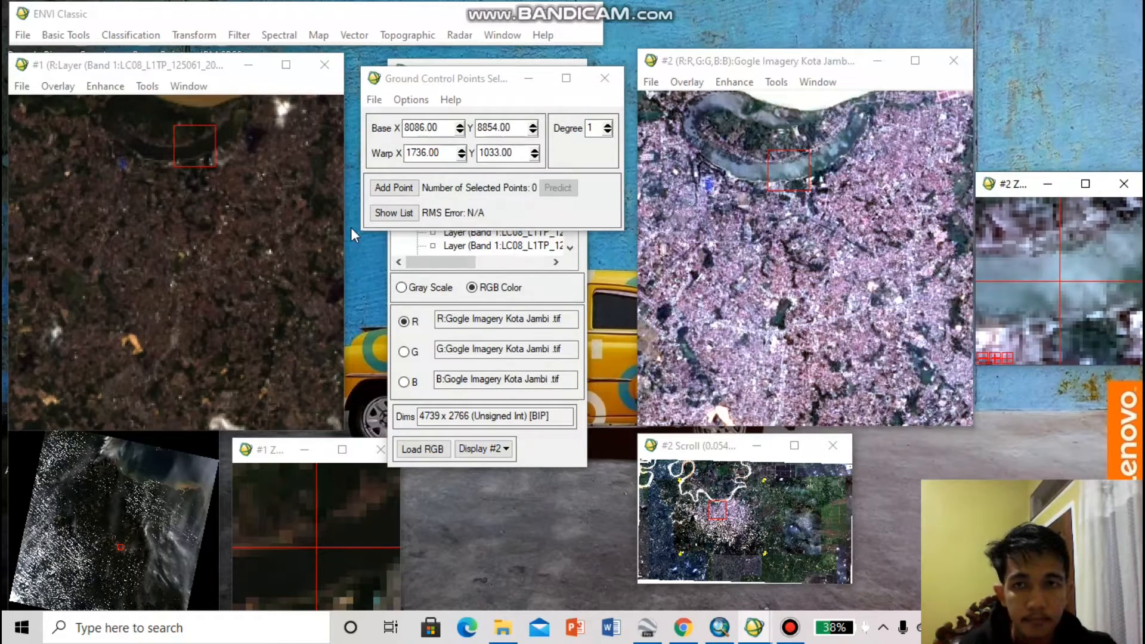
left_click(406, 186)
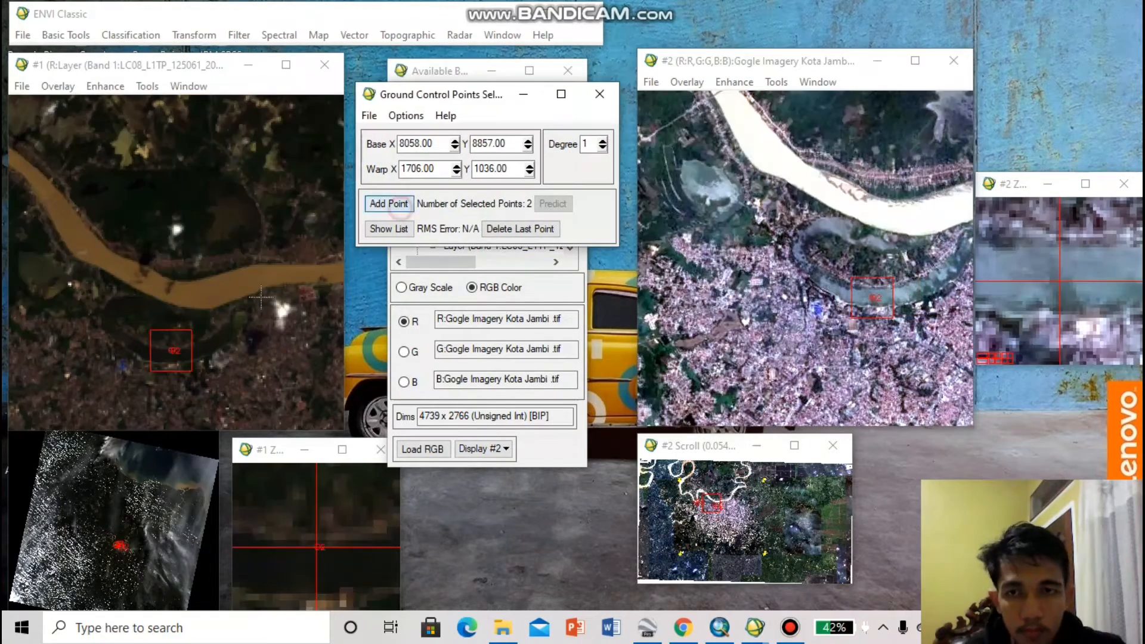
Add ground control points on the river's north bank (base 8077, 8764; warp 1732, 911) and the western lake (base 7897, 8759; warp 1506, 898)
left_click(394, 203)
left_click(80, 189)
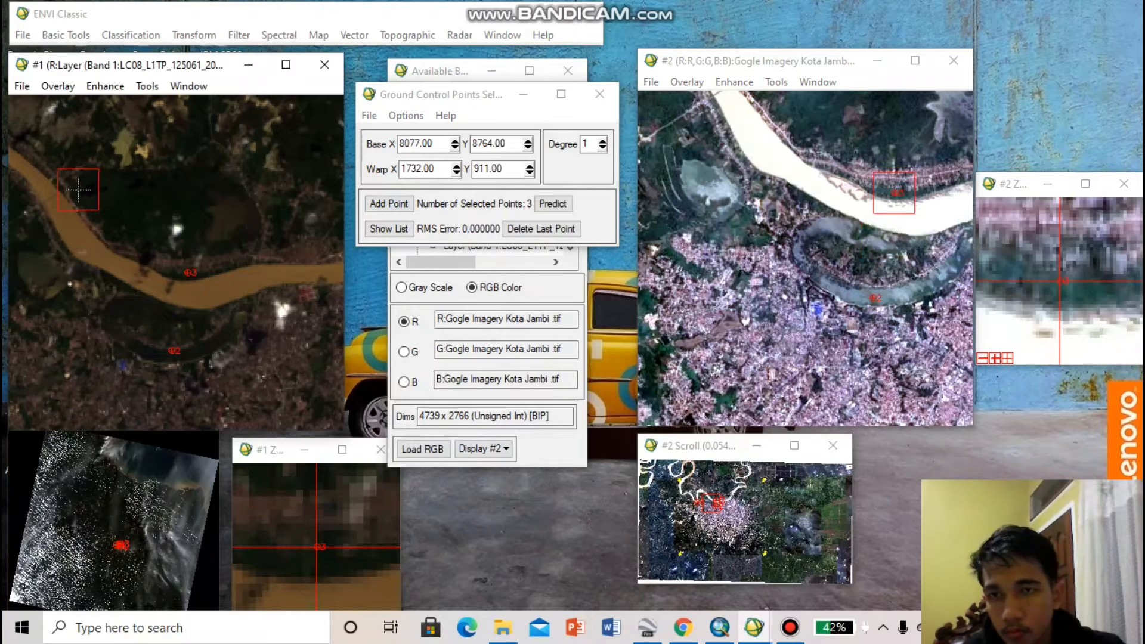
left_click(52, 231)
left_click(750, 161)
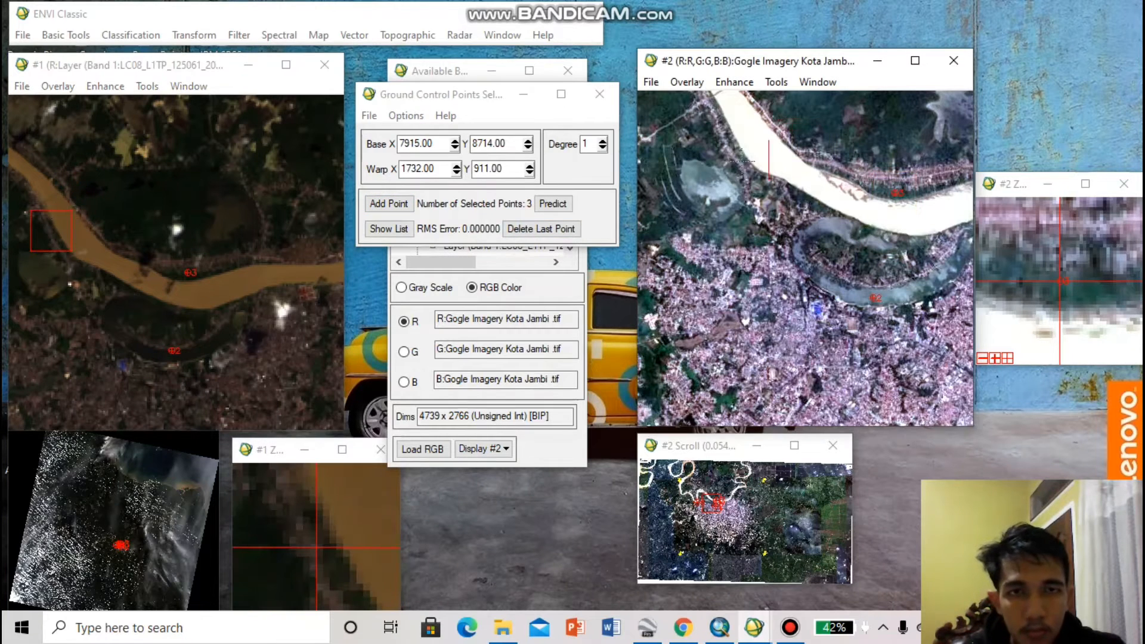
left_click(716, 180)
left_click(36, 269)
left_click(705, 182)
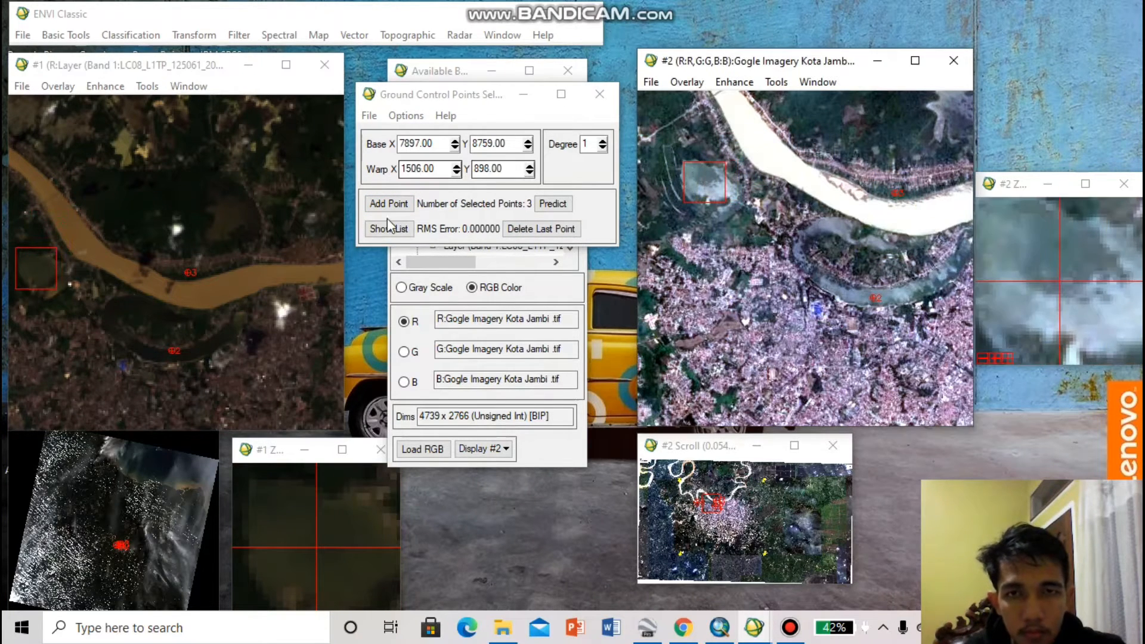
left_click(389, 207)
Try a fifth ground control point on the river's north bank, at base 7964, 8693 and warp 1613, 839
left_click(795, 133)
left_click(75, 207)
left_click(117, 294)
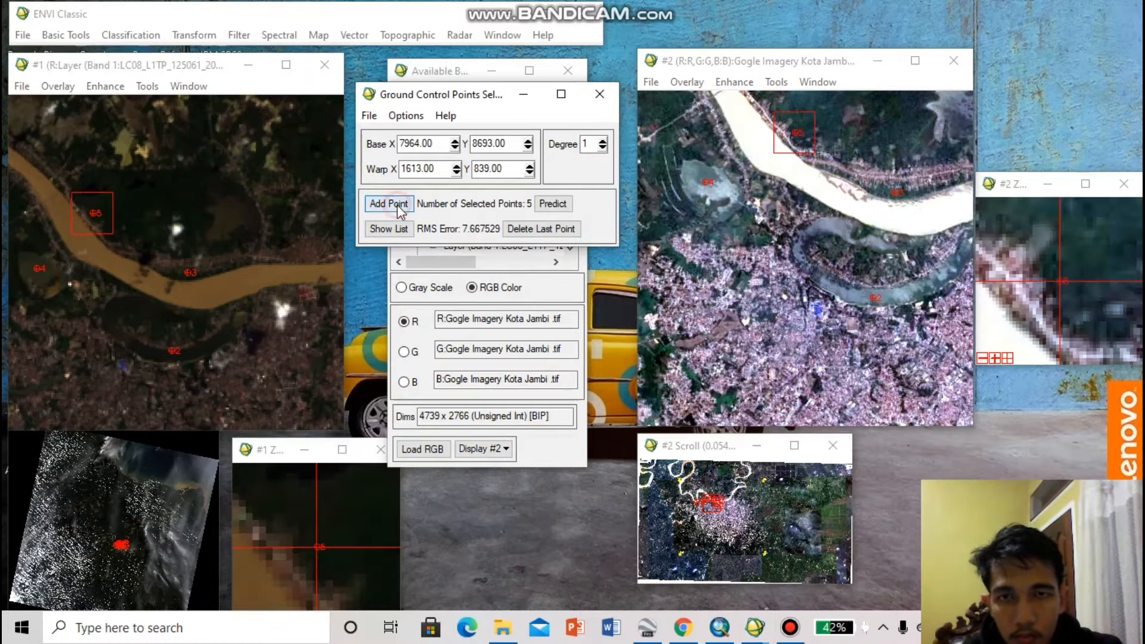
left_click(780, 229)
left_click_drag(780, 230, 758, 206)
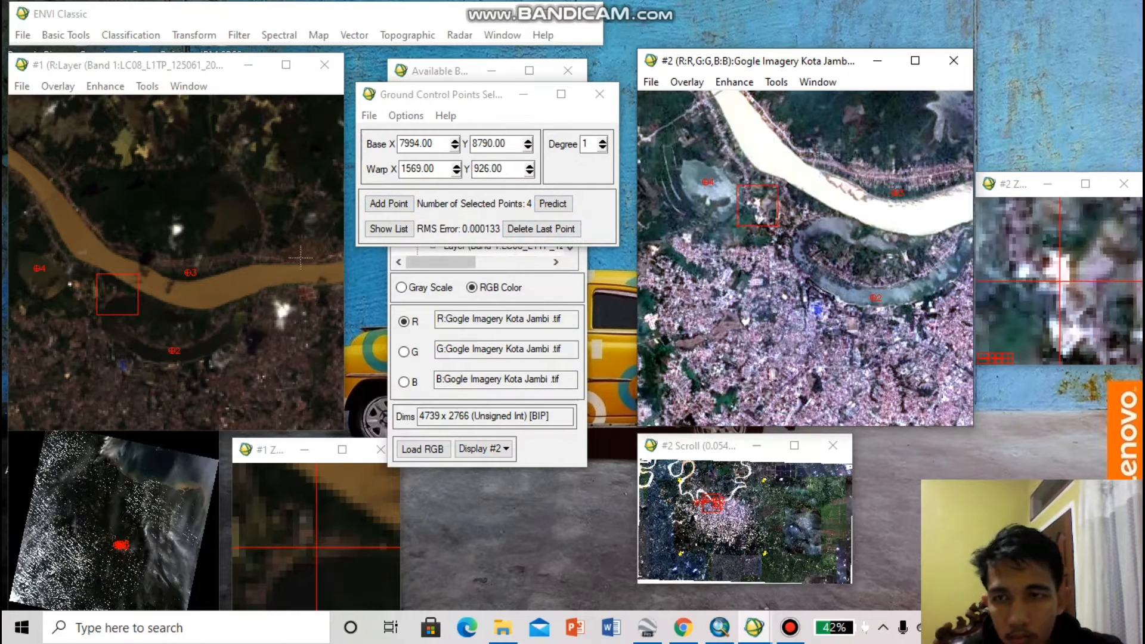
Add a fifth ground control point on the bright clearing north of the river, at base 8004, 8607 and warp 1647, 698
left_click(125, 141)
left_click(713, 490)
left_click(807, 263)
left_click(389, 206)
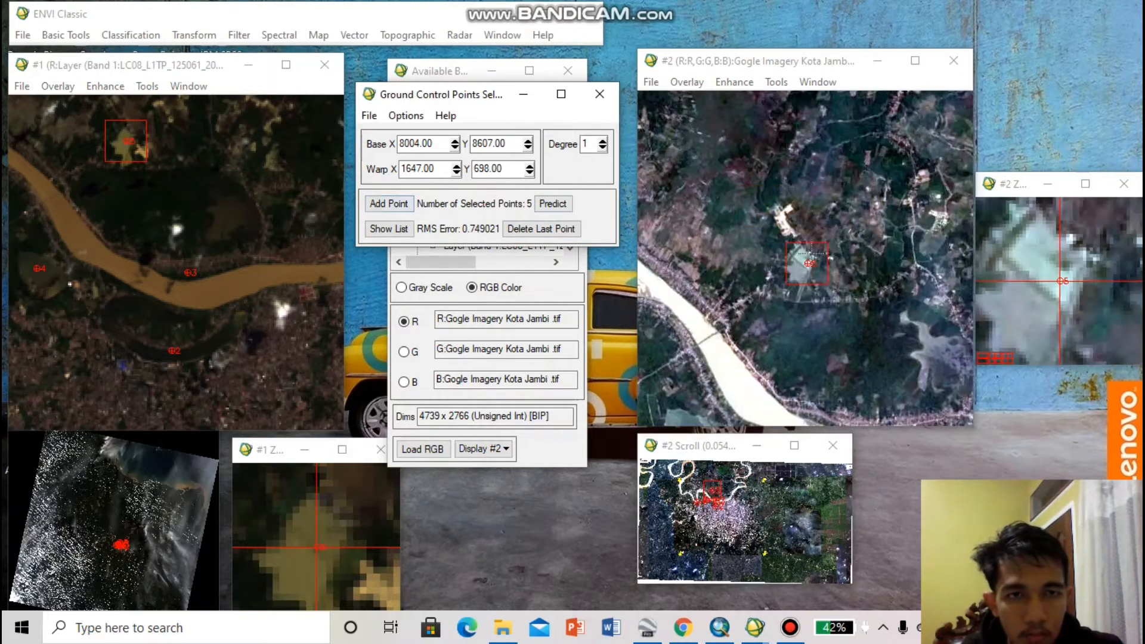
Delete the fifth ground control point and add it again at the same base position with warp 1649, 699
left_click(541, 230)
left_click(807, 266)
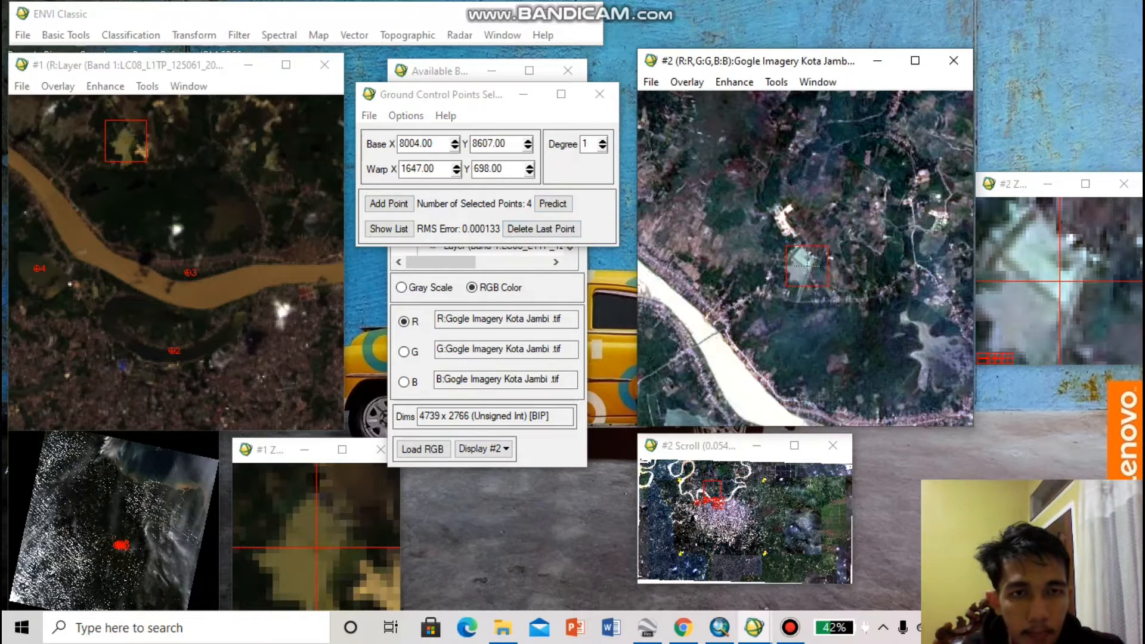
left_click(389, 203)
left_click(541, 228)
left_click(809, 265)
left_click(389, 204)
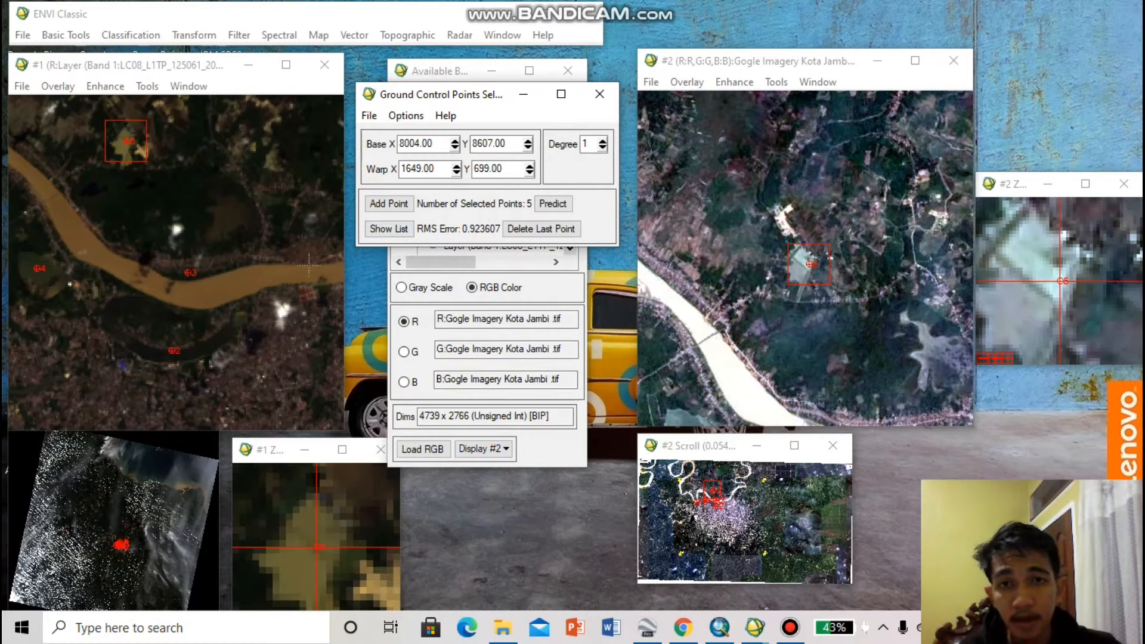
Review the coordinates, predictions and errors in the image-to-image GCP list, and close the list
left_click(406, 232)
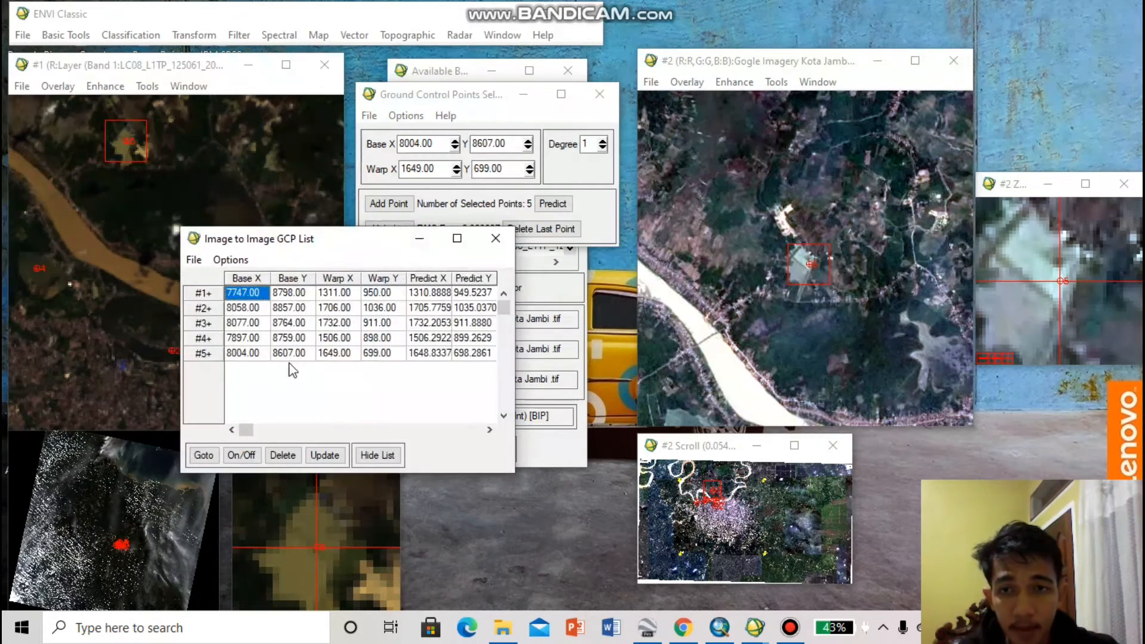
left_click_drag(244, 433, 278, 435)
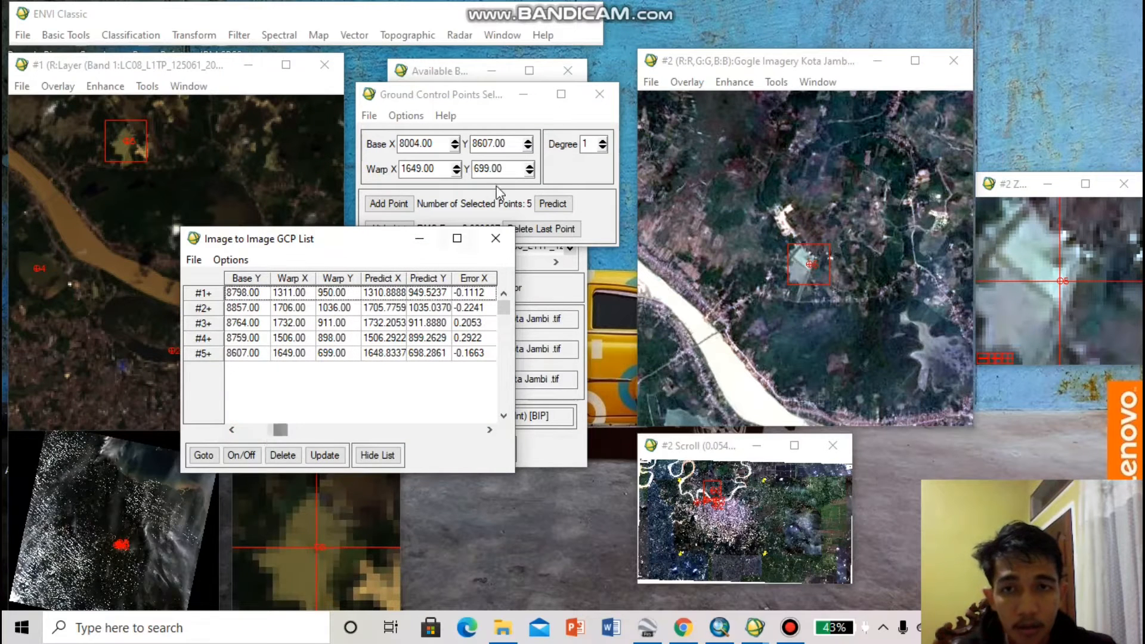
left_click(420, 239)
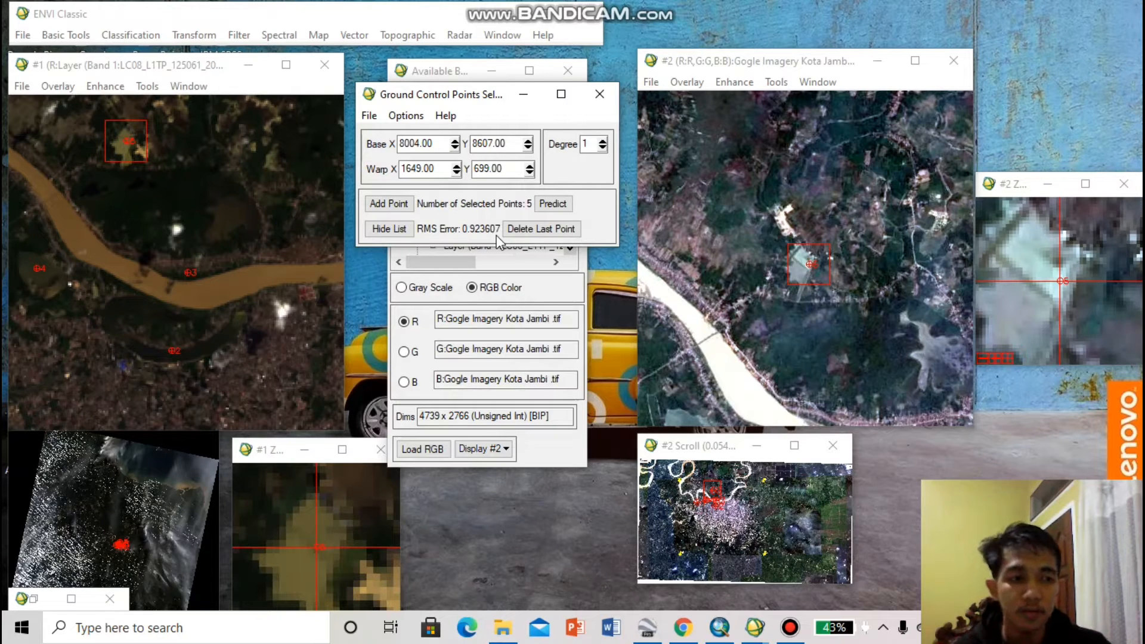
left_click(377, 229)
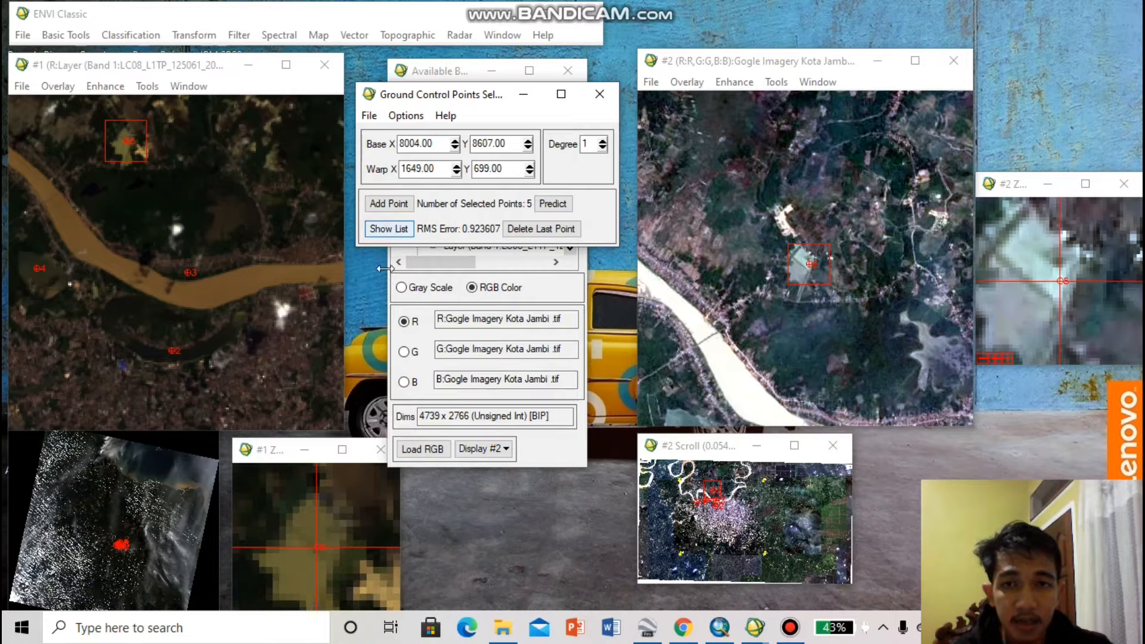
left_click(388, 232)
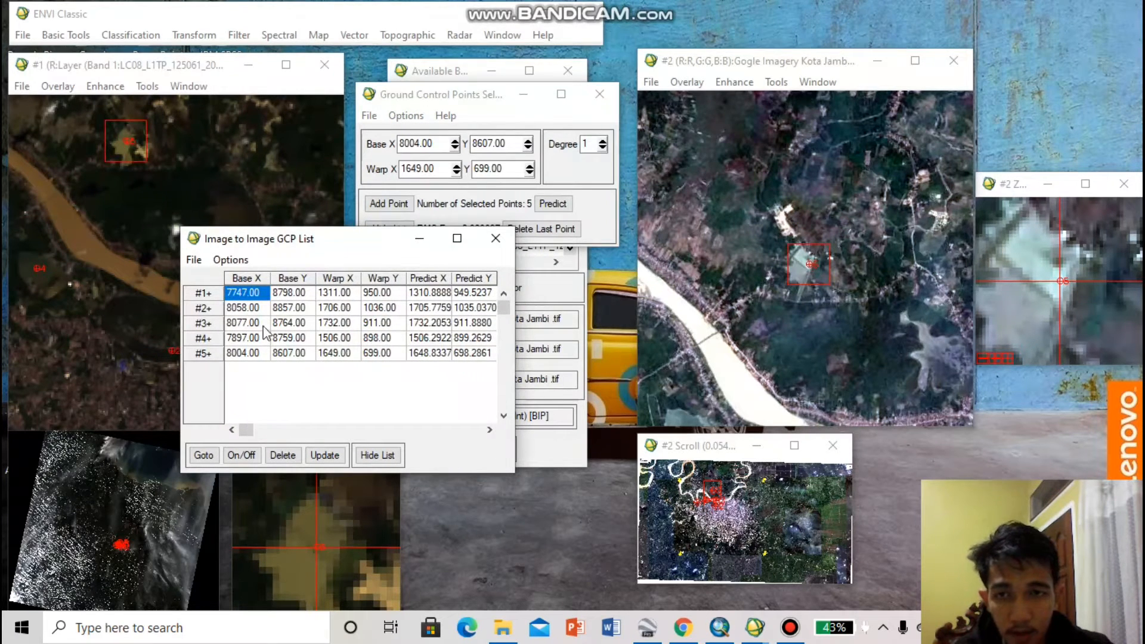
mouse_move(246, 430)
left_mouse_down()
mouse_move(388, 431)
mouse_move(254, 427)
left_mouse_up()
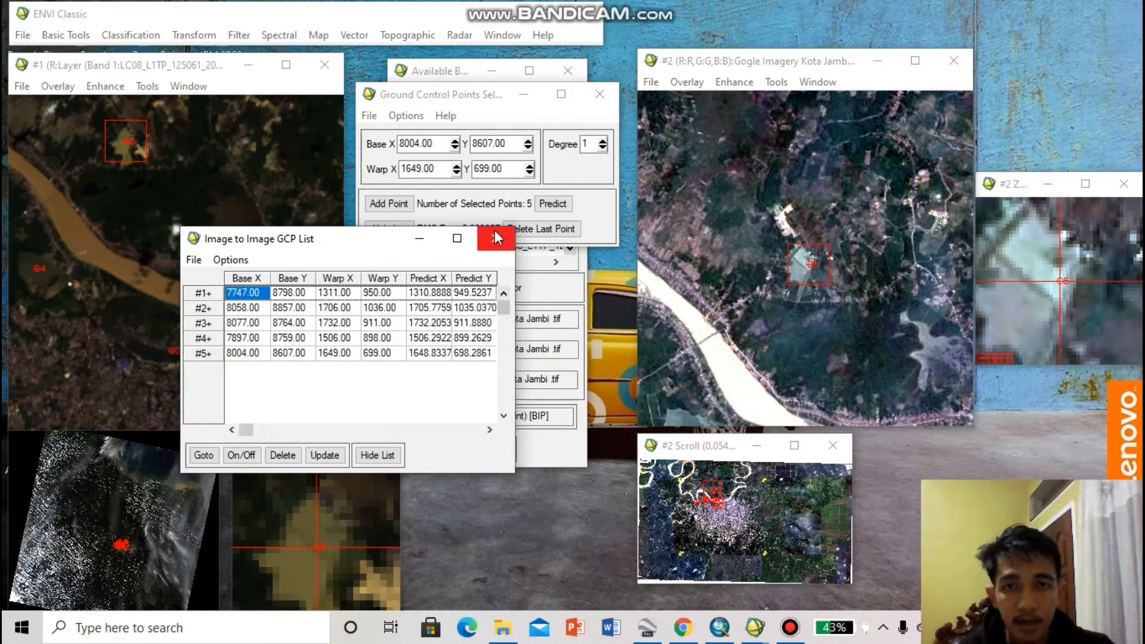
left_click(495, 238)
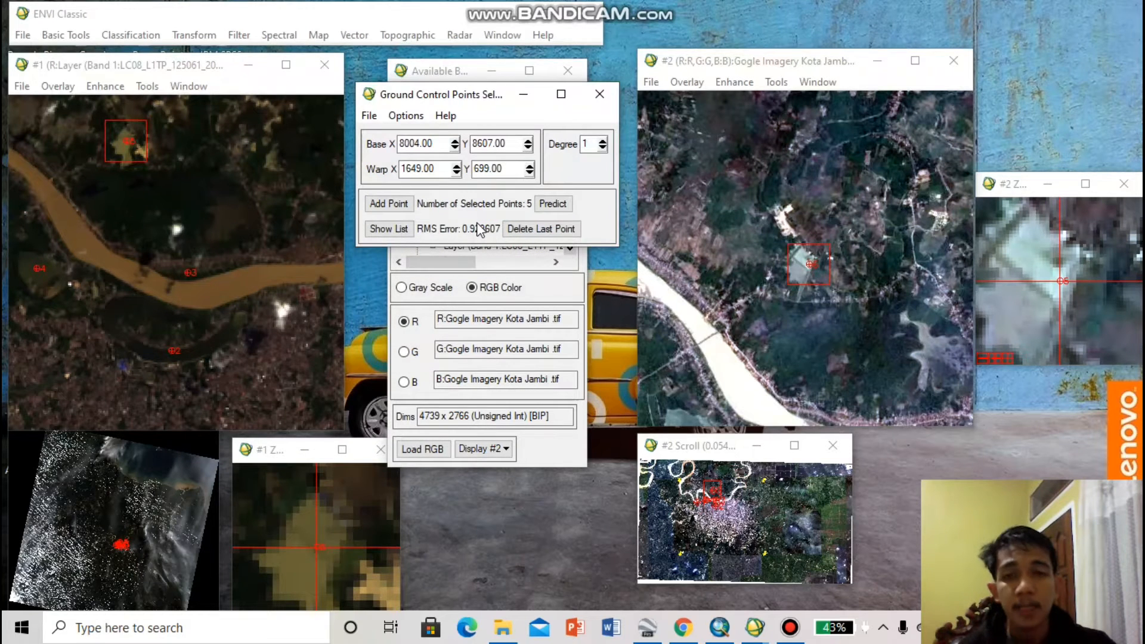
Save the ground control points as gpc jambi.pts in the Gogle Earth folder on drive D
left_click(369, 116)
left_click(386, 136)
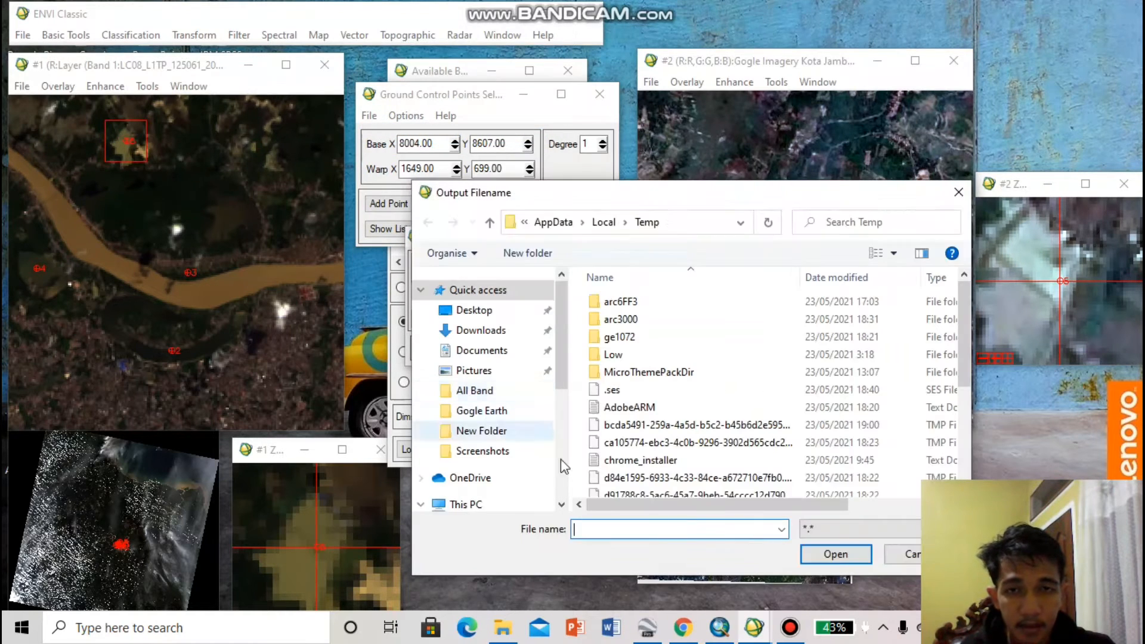
scroll(508, 382, "down", 2)
scroll(507, 371, "up", 1)
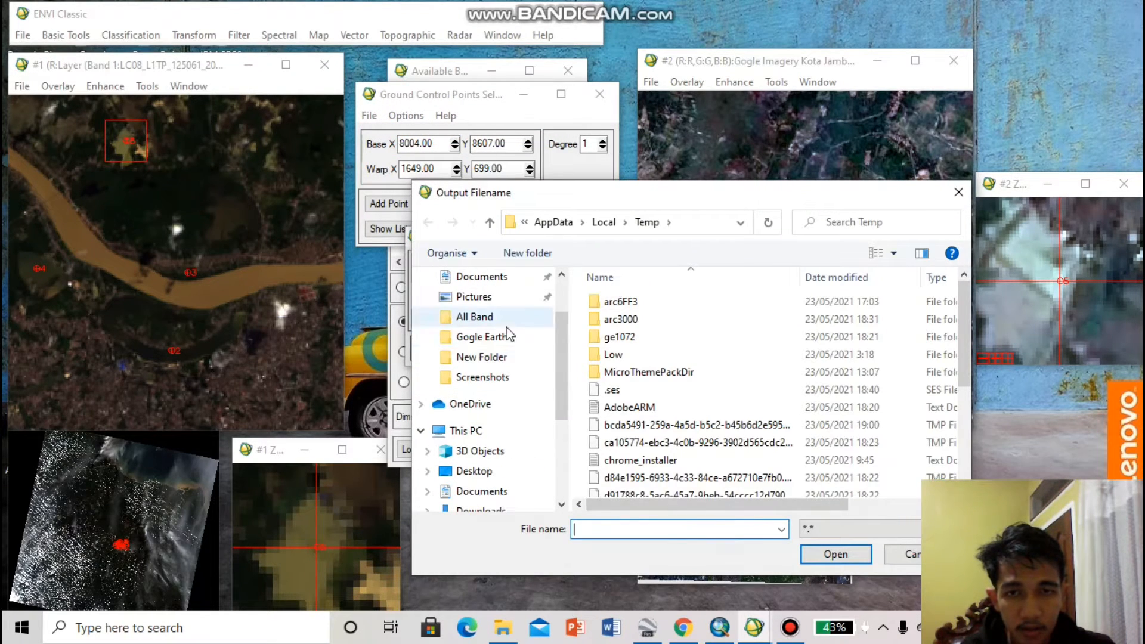
left_click(482, 337)
left_click(639, 527)
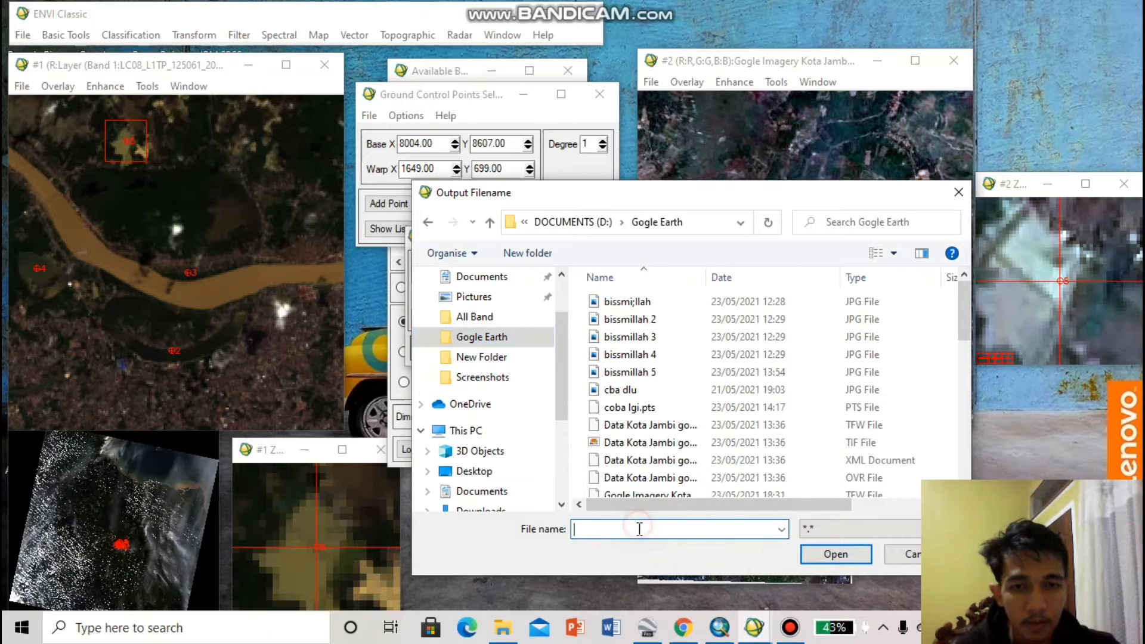
type("gpc jambi")
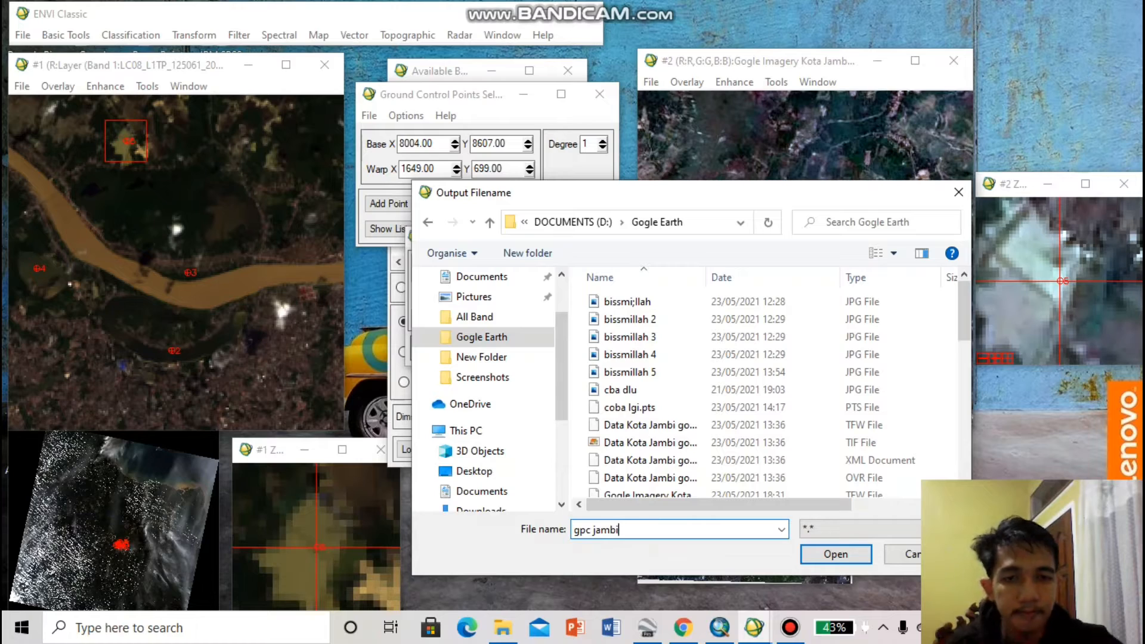
left_click(808, 560)
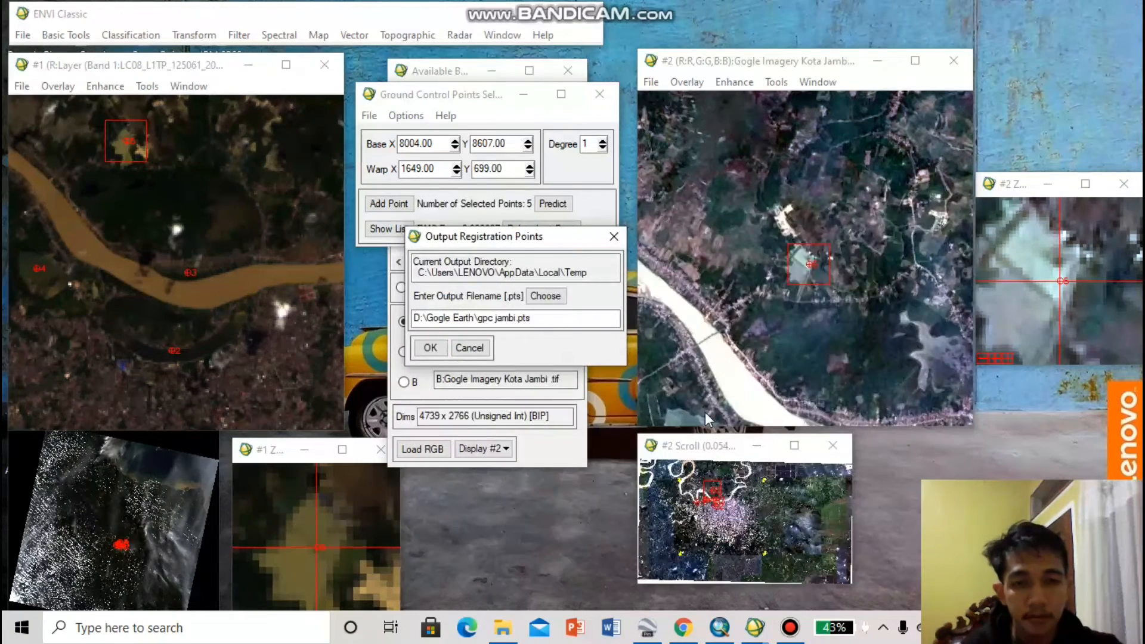
left_click(439, 351)
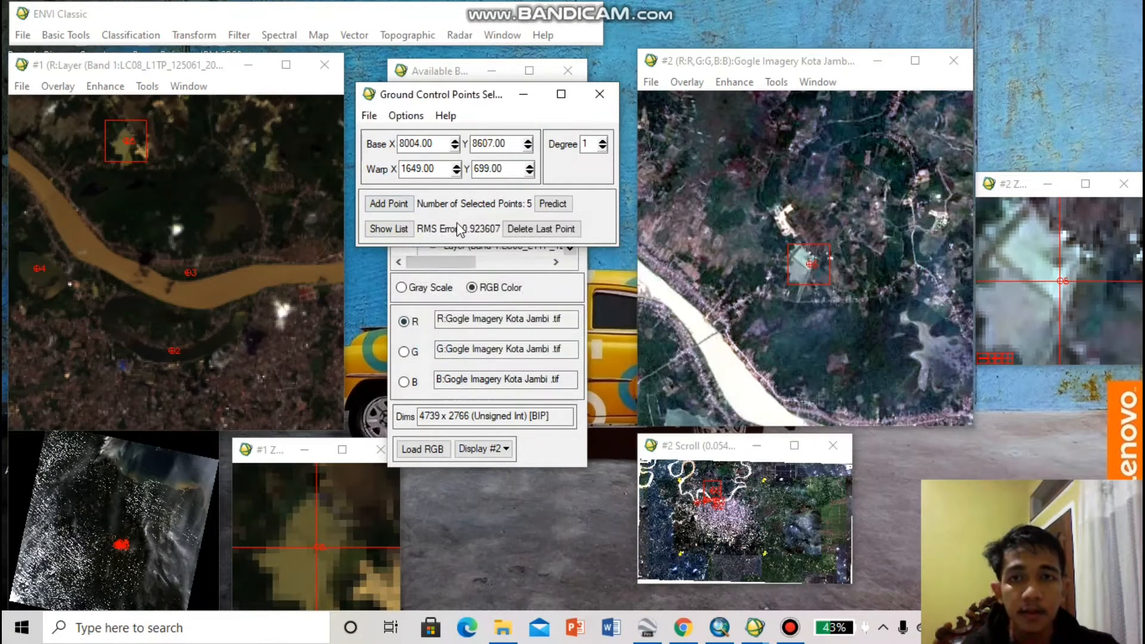
Start warping the file Gogle Imagery Kota Jambi .tif, using the full scene and all three bands
left_click(407, 116)
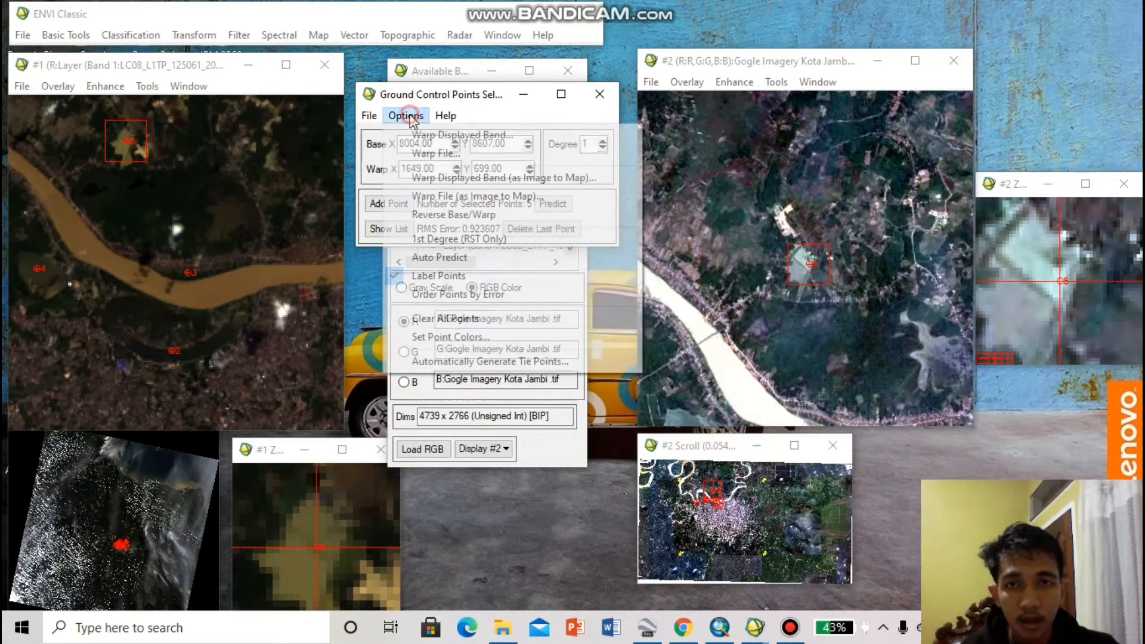
left_click(433, 151)
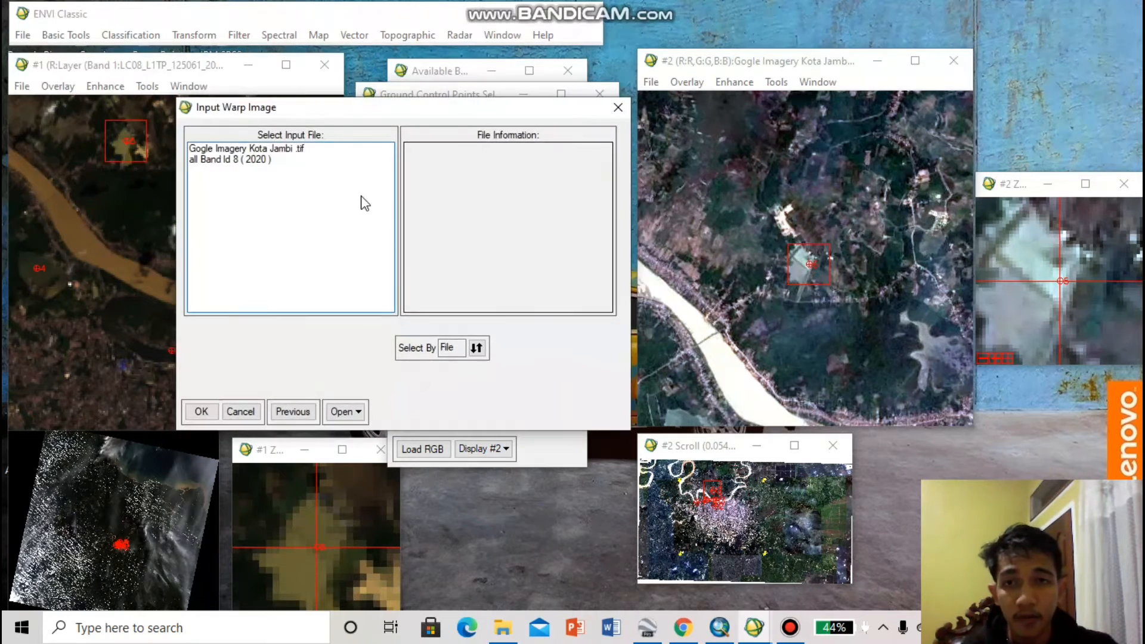
left_click(247, 152)
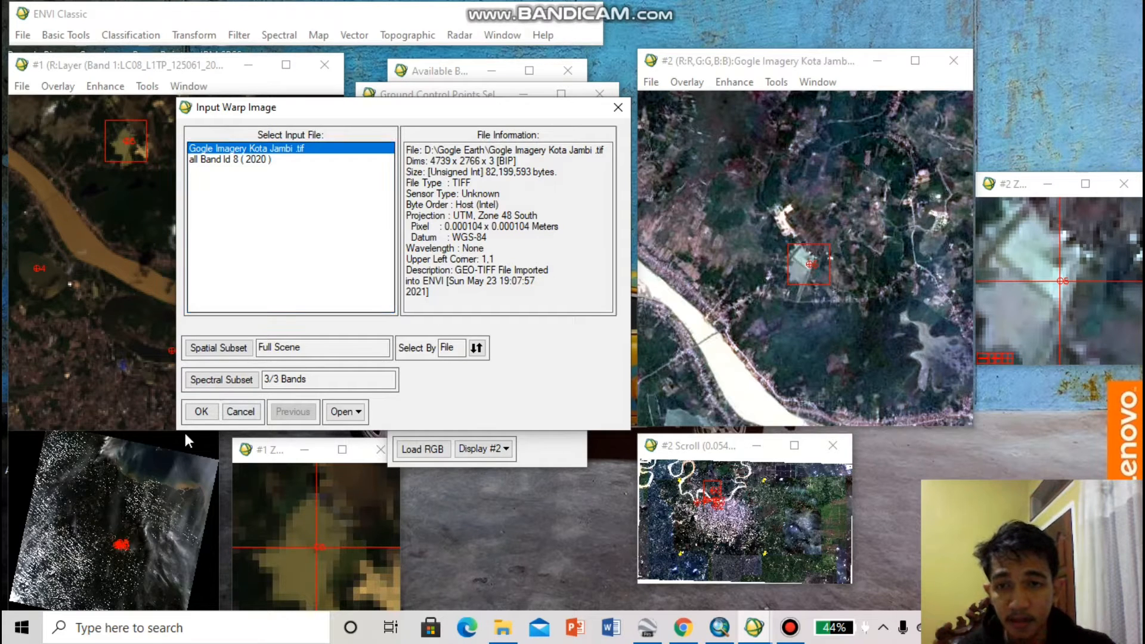
left_click(201, 412)
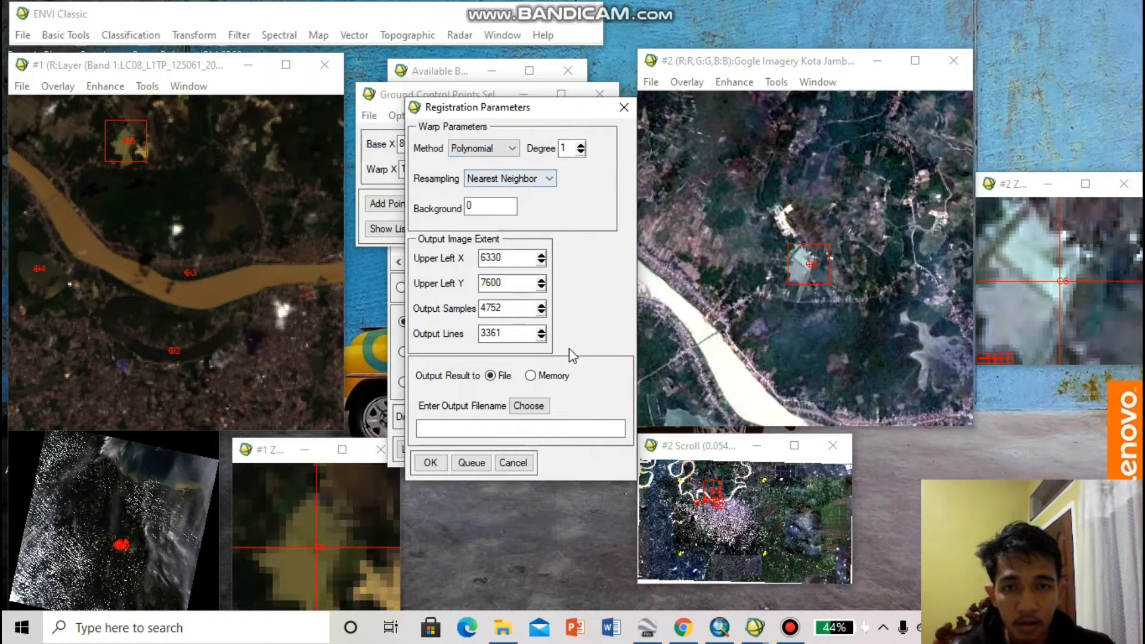
Choose the warp output location by browsing drive D to the Hasil folder under Semester 4, Pengolaan Citra Digital, Latihan Tugas
left_click(528, 407)
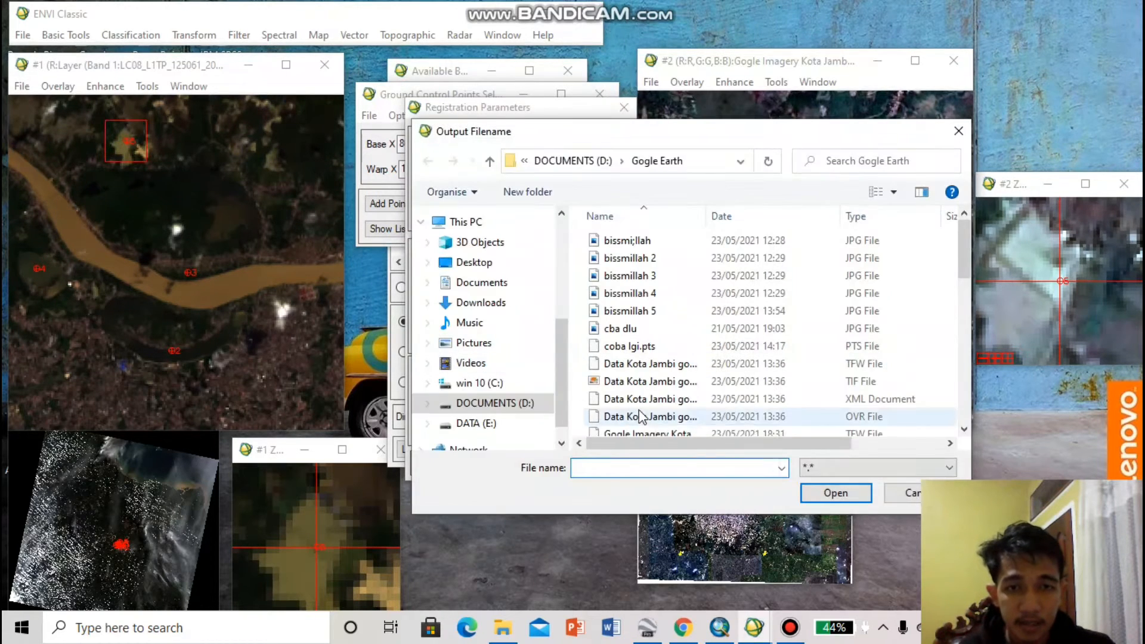
scroll(645, 418, "down", 1)
left_click(478, 385)
left_click(485, 404)
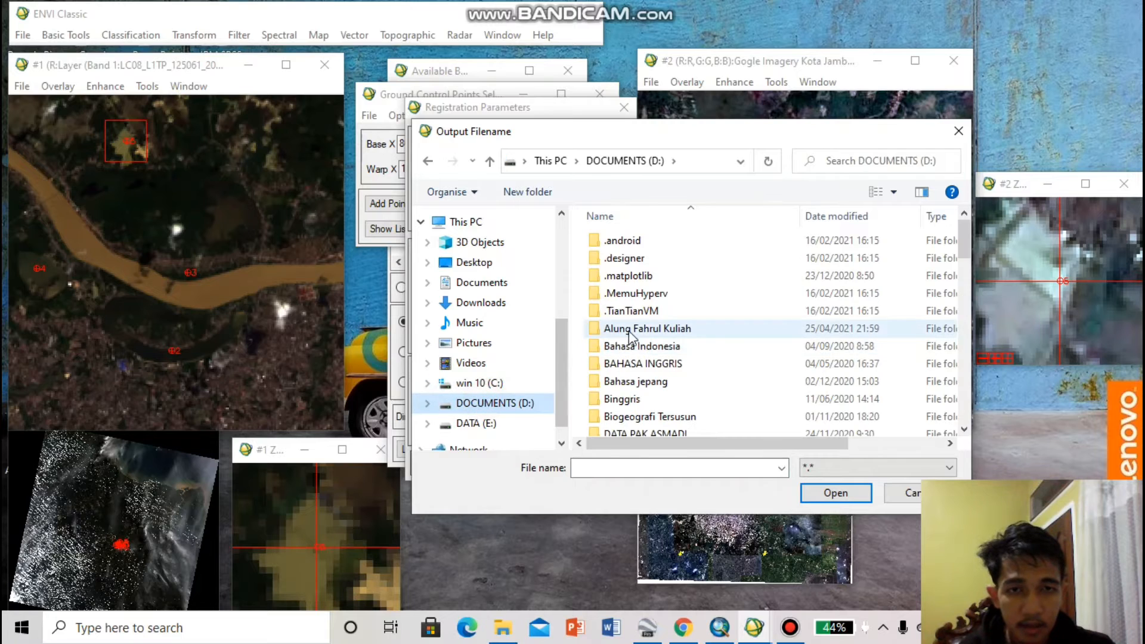
double_click(641, 331)
scroll(664, 339, "down", 2)
scroll(664, 339, "up", 2)
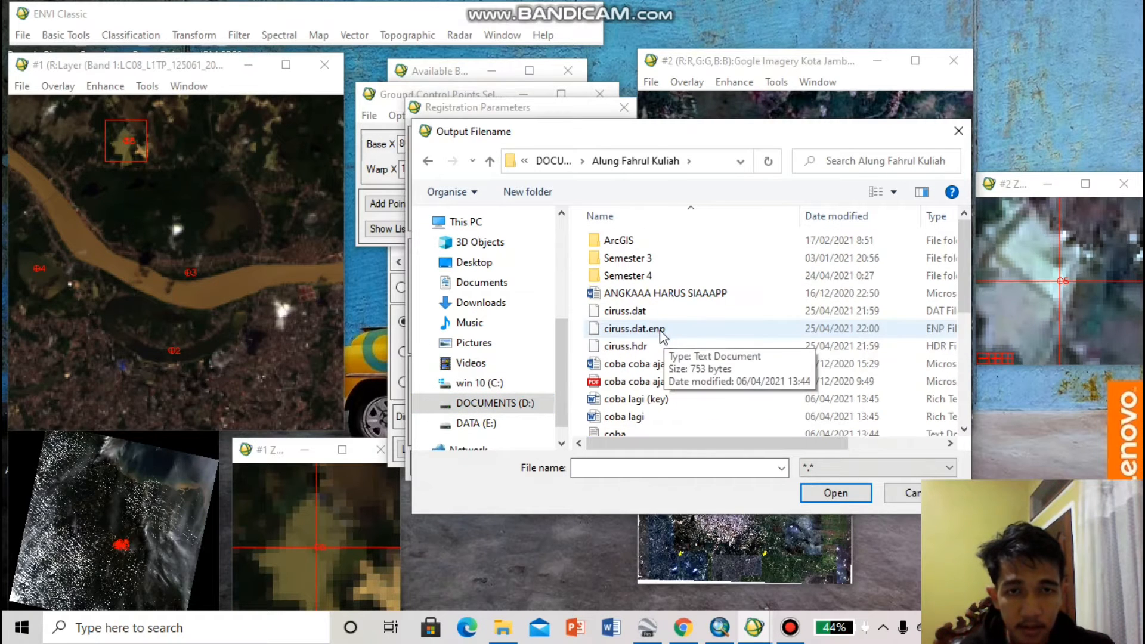
double_click(625, 267)
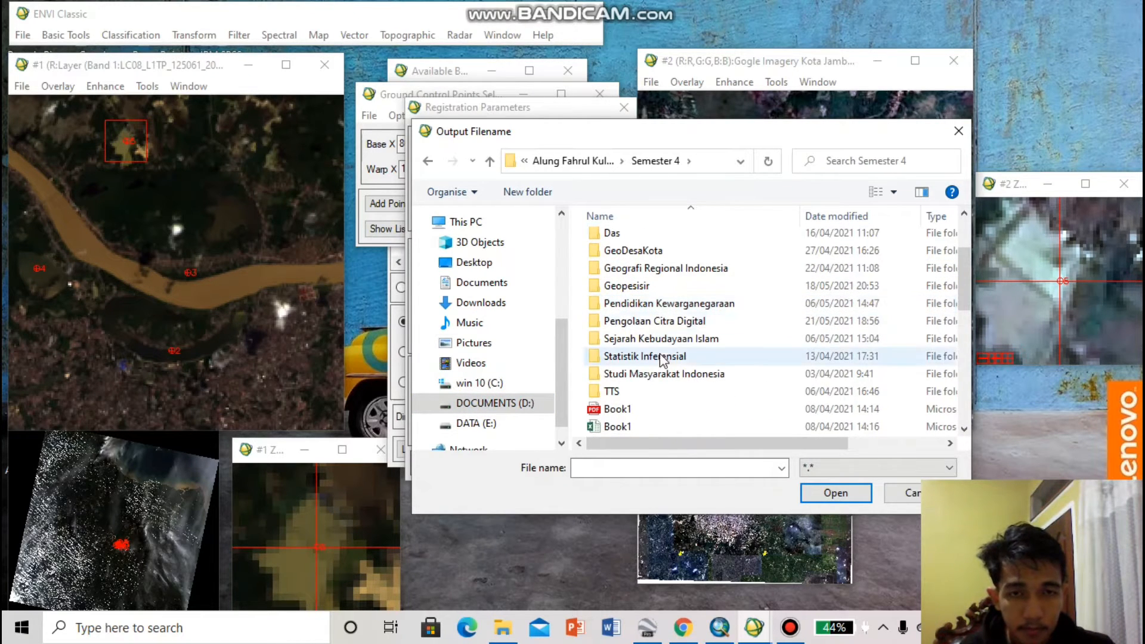
left_click(663, 321)
double_click(663, 321)
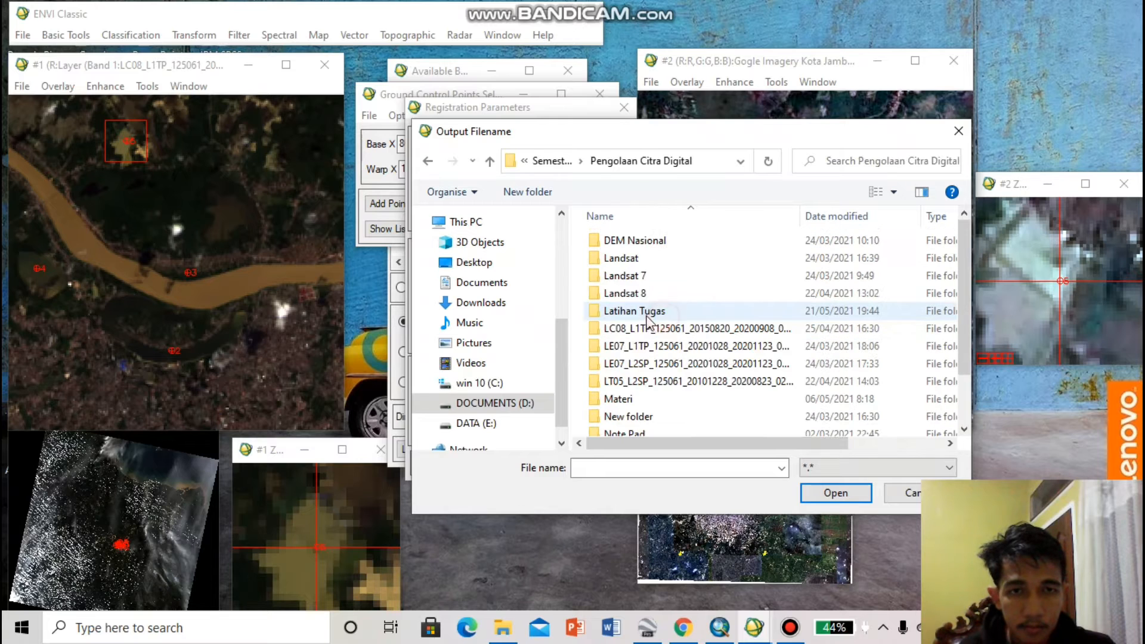
double_click(650, 312)
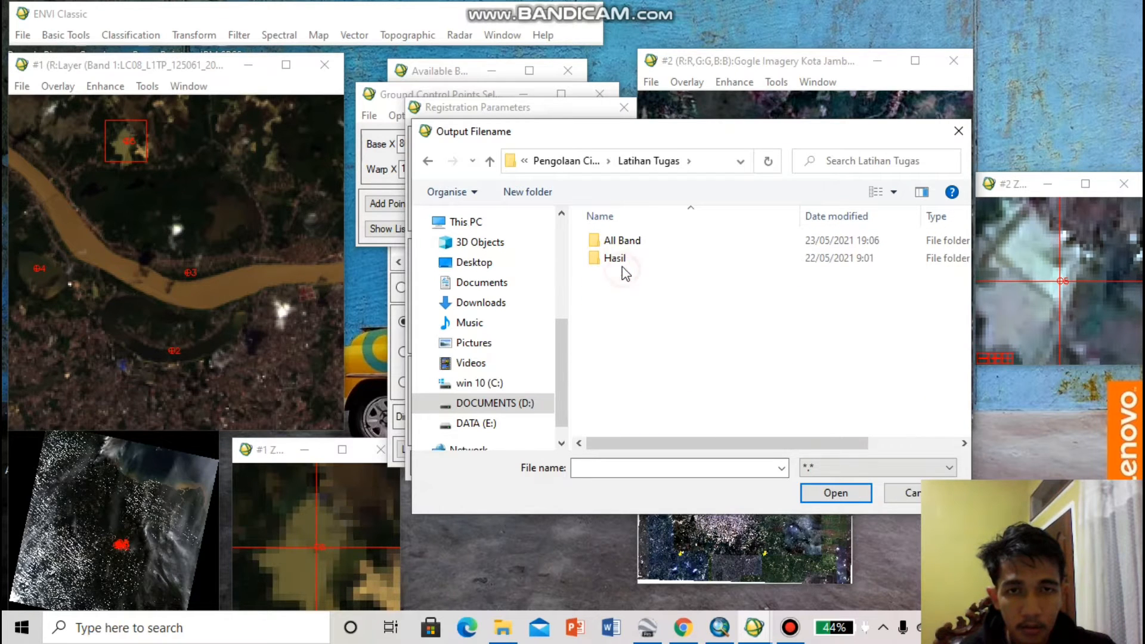
double_click(618, 262)
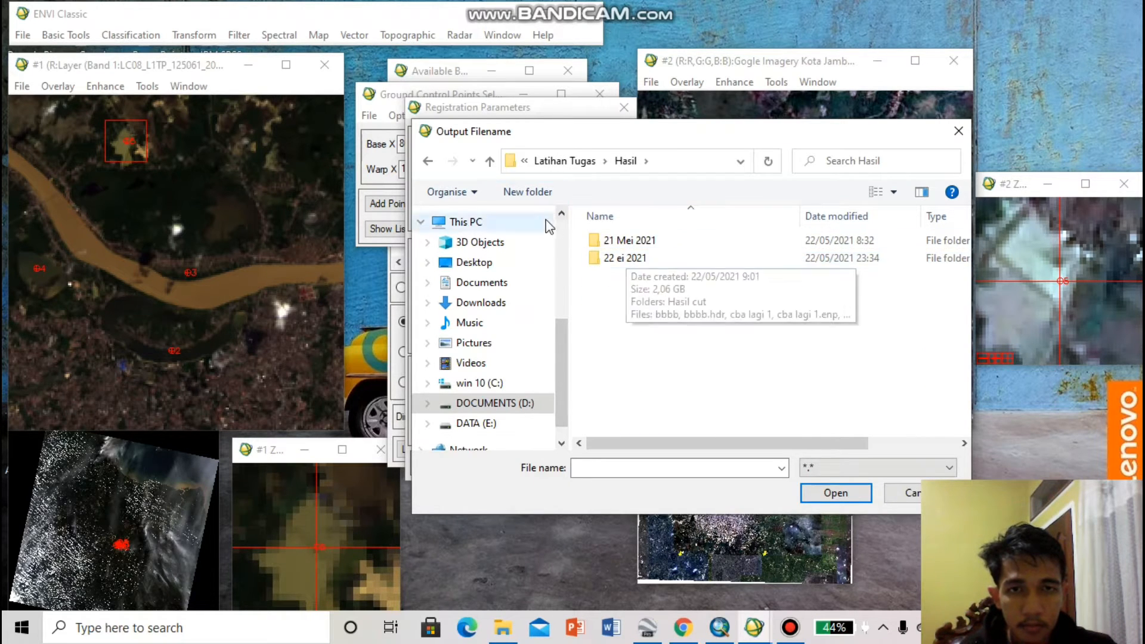
Create a folder named hasil koreksi geomteri gogle earth inside the Hasil folder
left_click(533, 192)
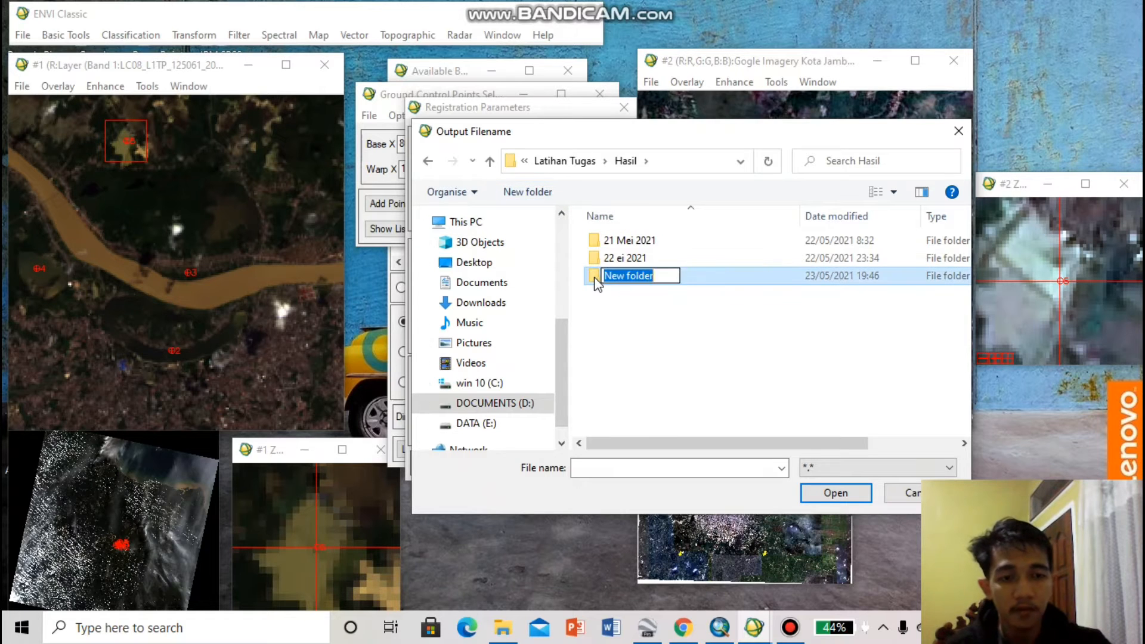
key("BackSpace")
type("hasil")
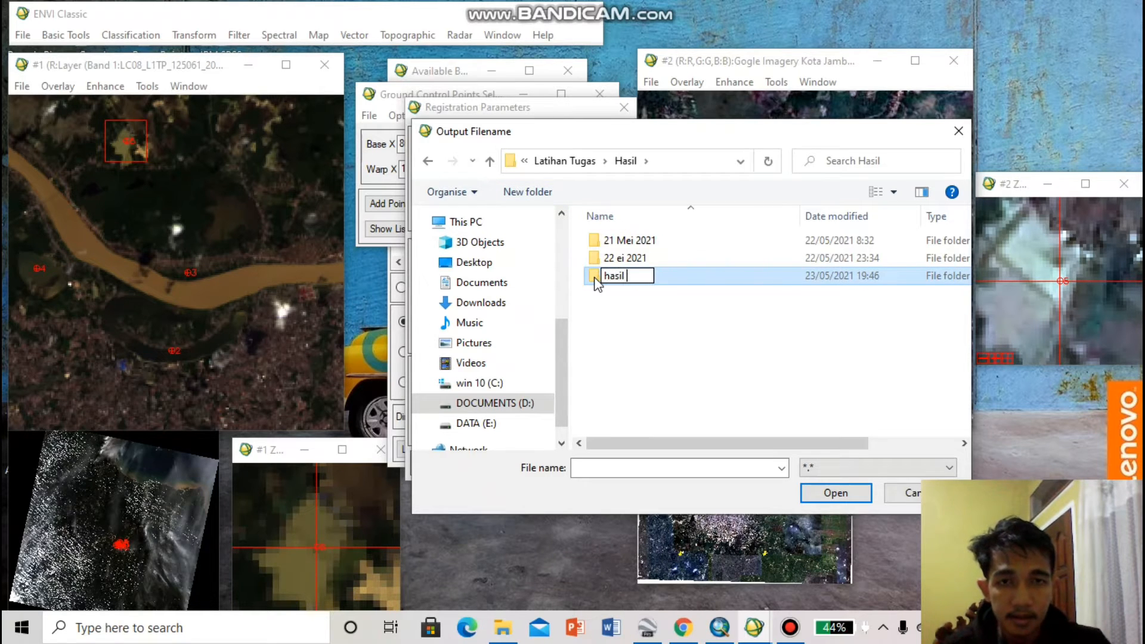
type(" koreks")
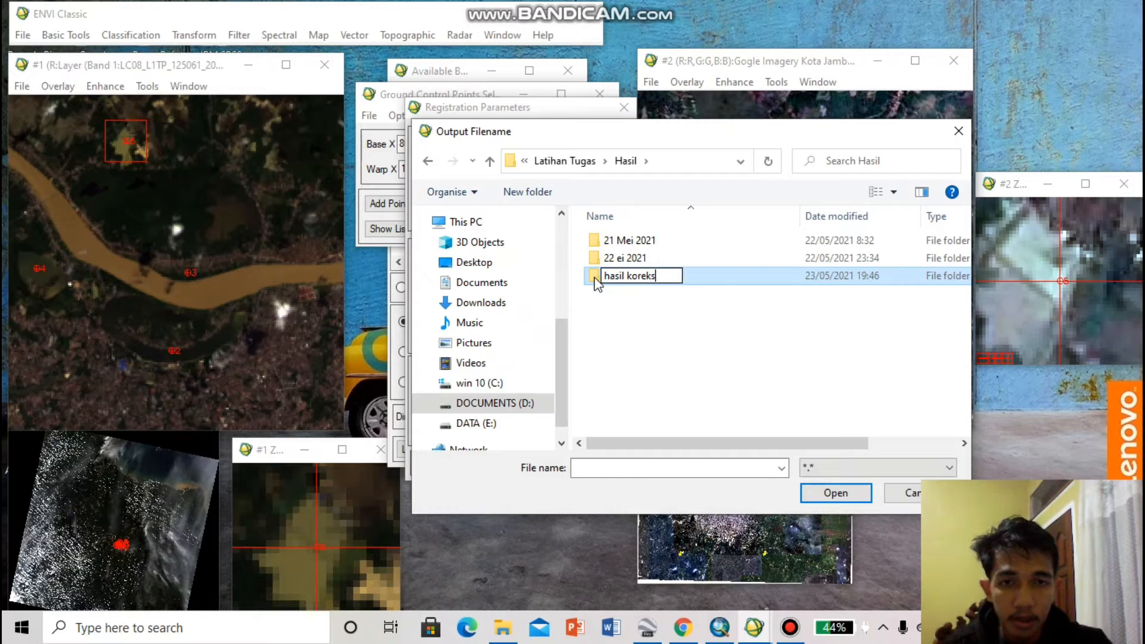
type("i geomteri ")
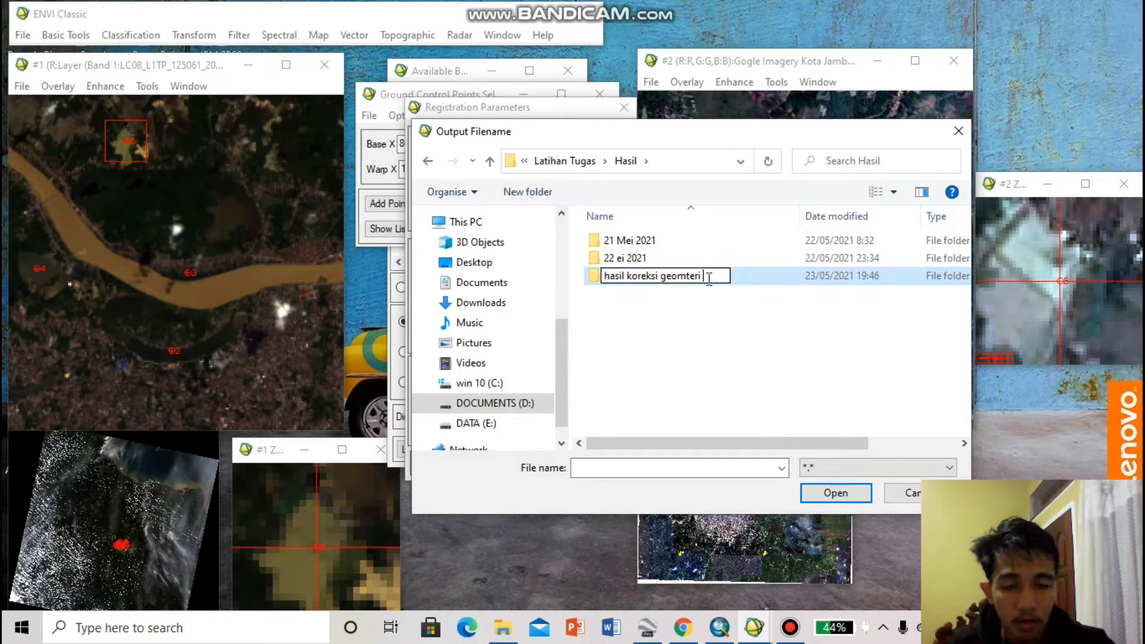
type("gogle a")
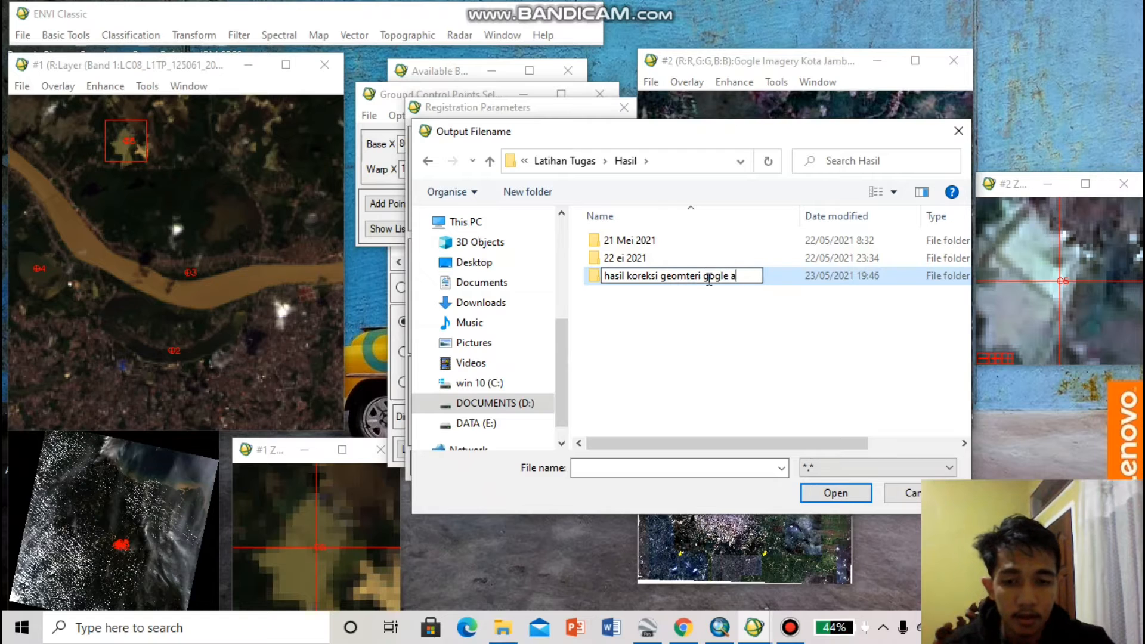
type("rt")
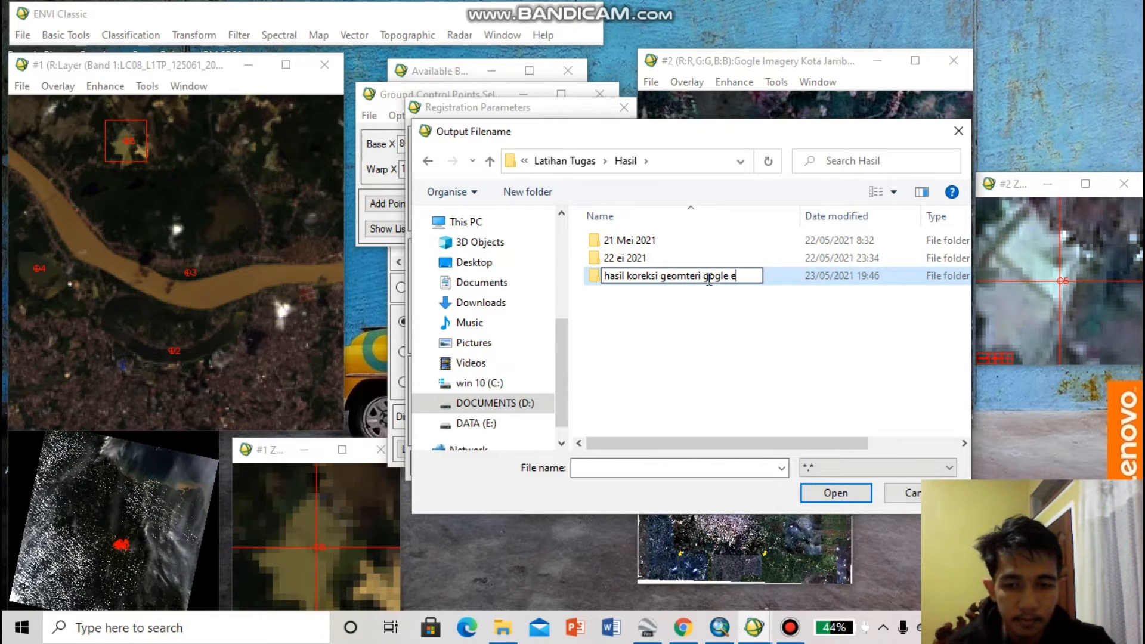
type("arth")
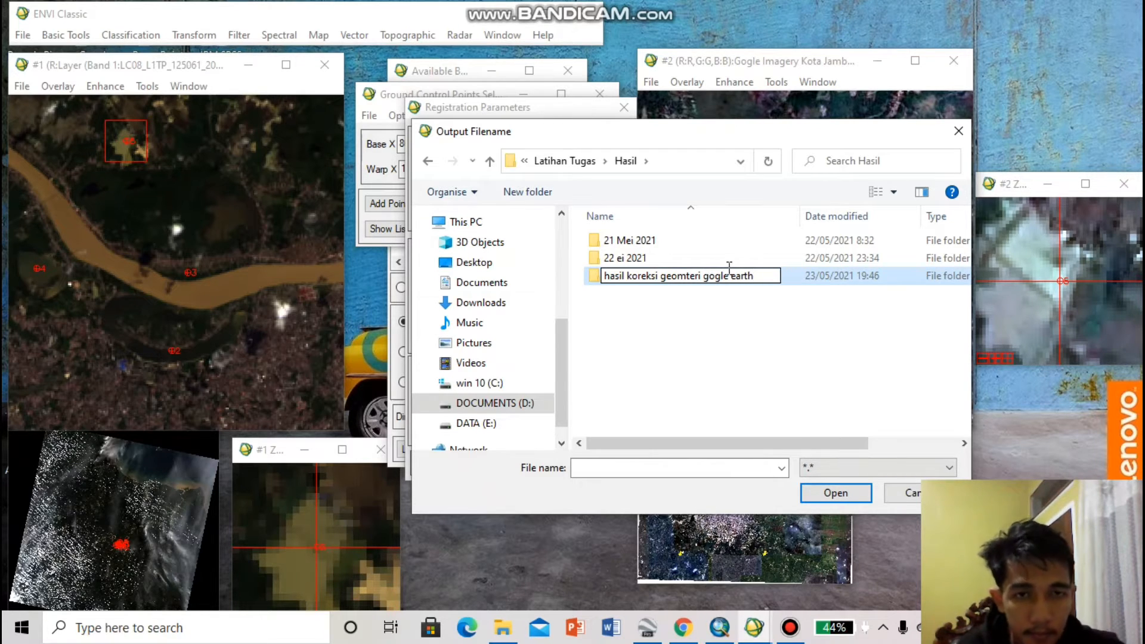
key("Return")
Name the output file hasil koreksi geomteri gogle earth in the new folder and run the first-degree polynomial warp with nearest neighbor resampling
double_click(813, 276)
left_click(735, 469)
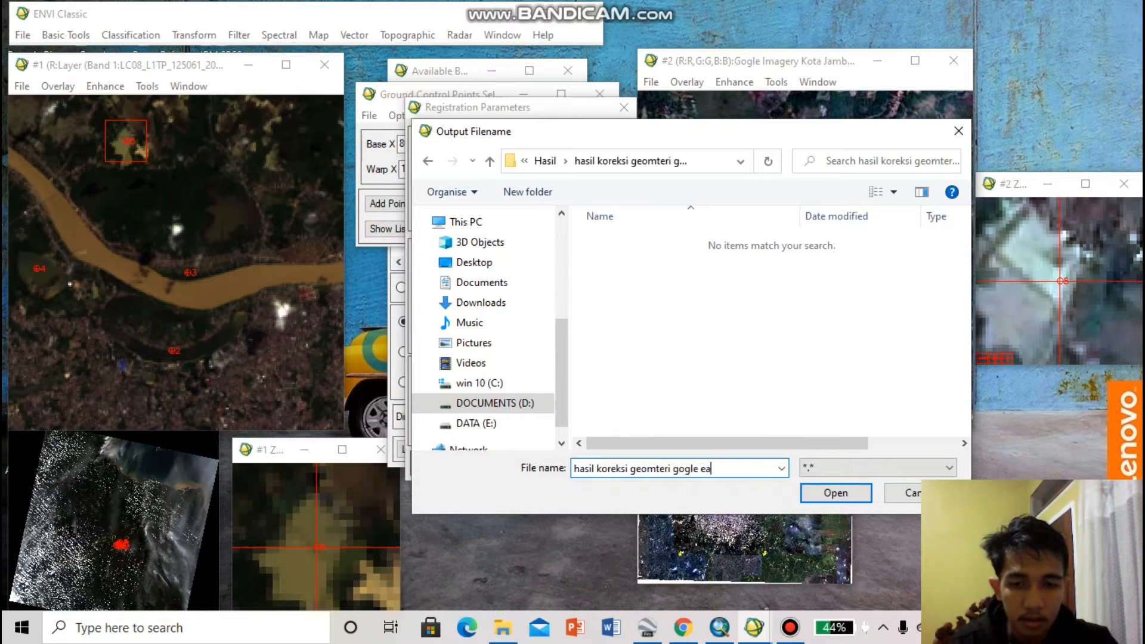
left_click(838, 492)
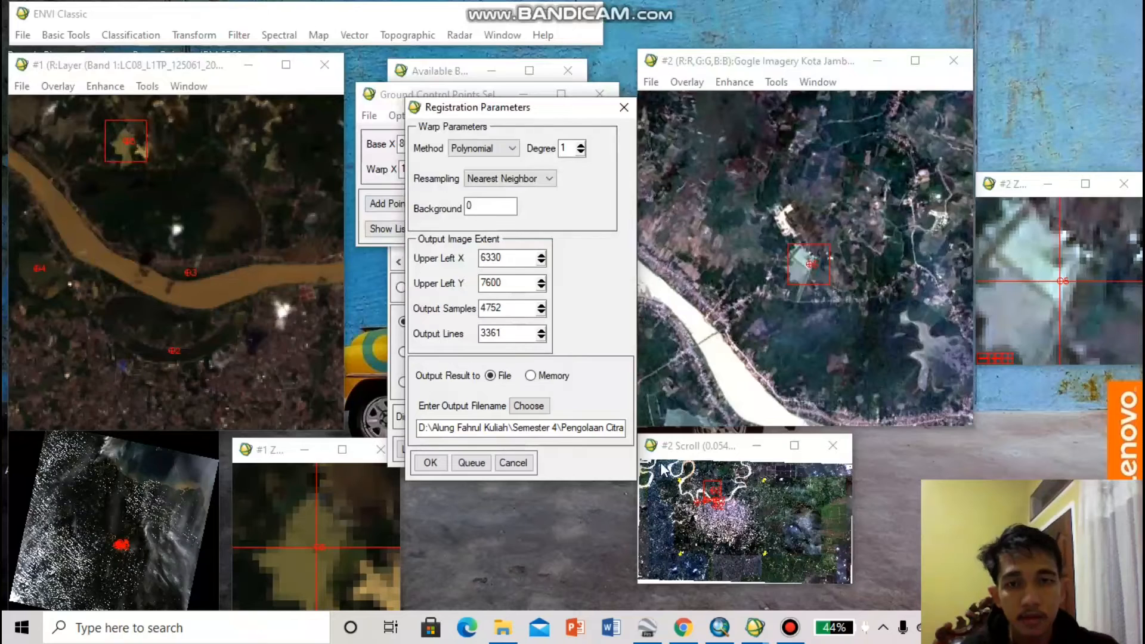
left_click(429, 462)
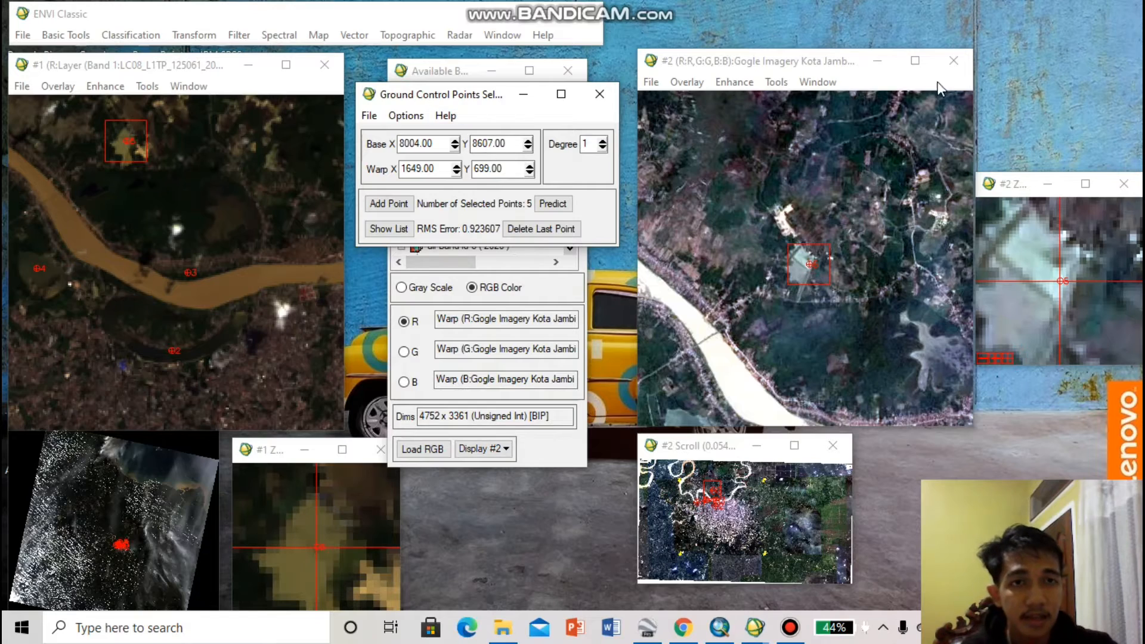
Minimize the Display #2 image, zoom and scroll windows and move the Ground Control Points Selection window clear of the Available Bands List
left_click(878, 60)
left_click(1048, 183)
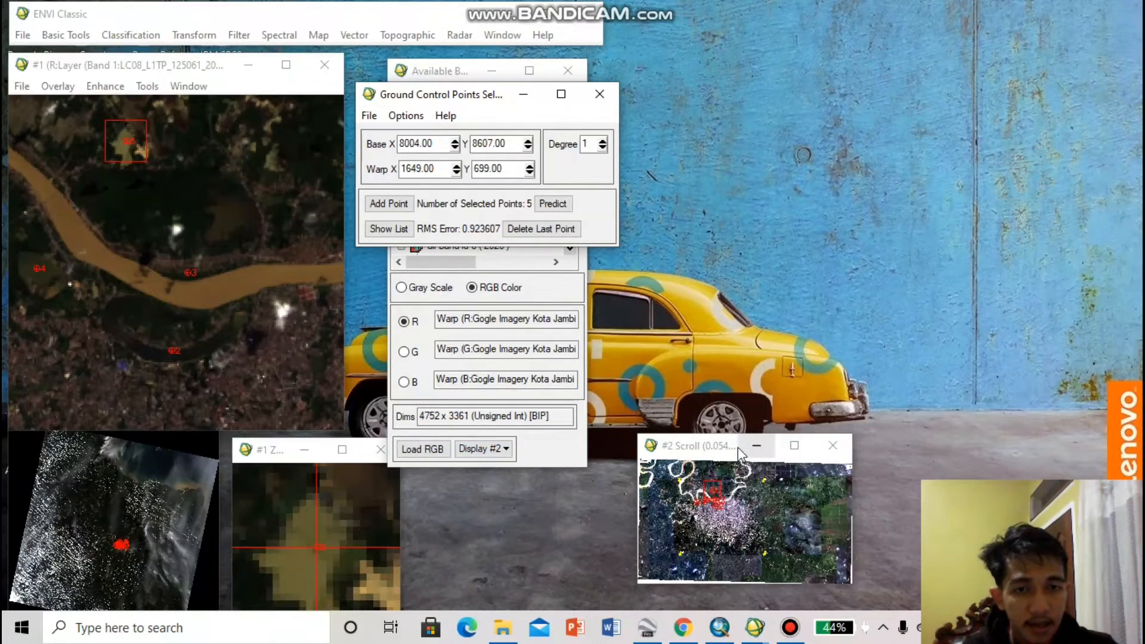
left_click(757, 446)
left_click_drag(480, 95, 308, 190)
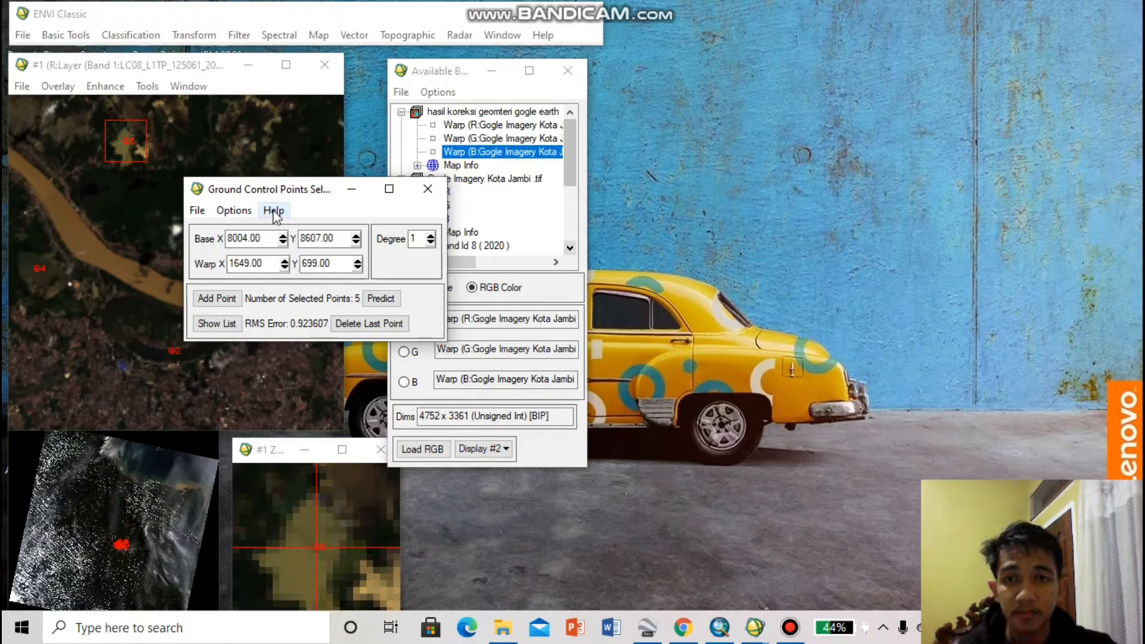
left_click_drag(304, 190, 258, 208)
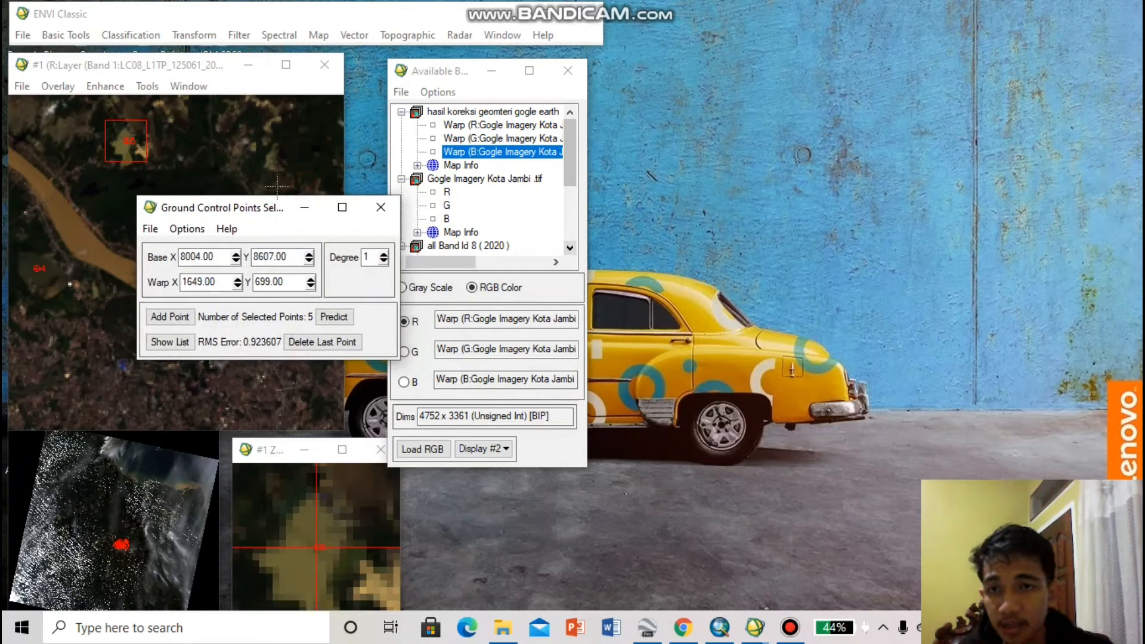
Start opening an image file and browse drive D to the Hasil folder under Semester 4, Pengolaan Citra Digital, Latihan Tugas
left_click(320, 35)
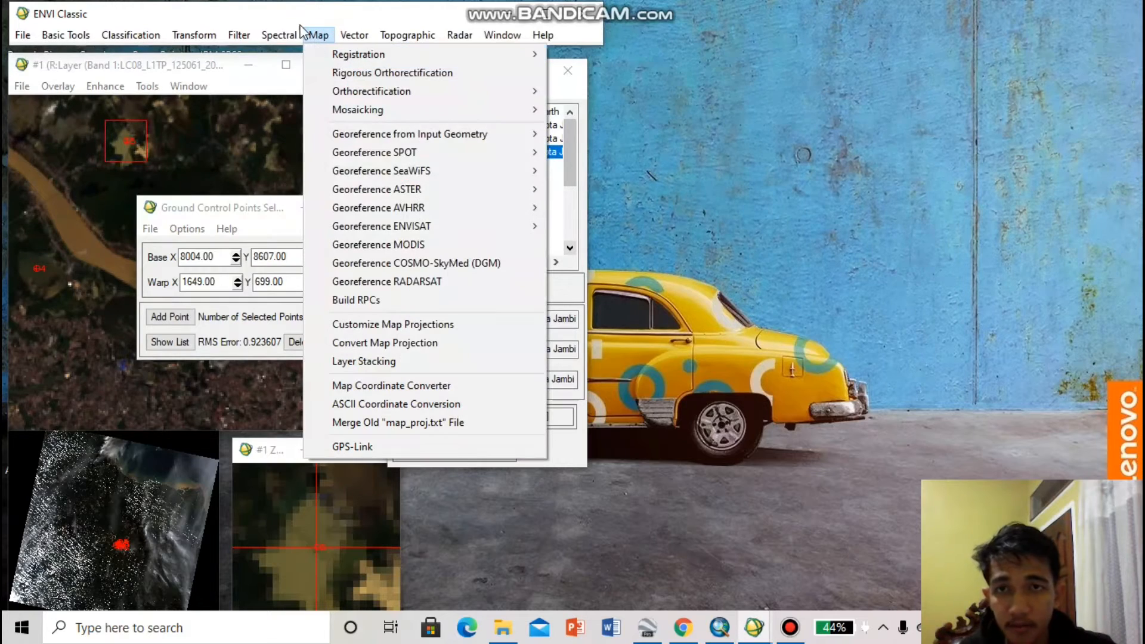
left_click(310, 36)
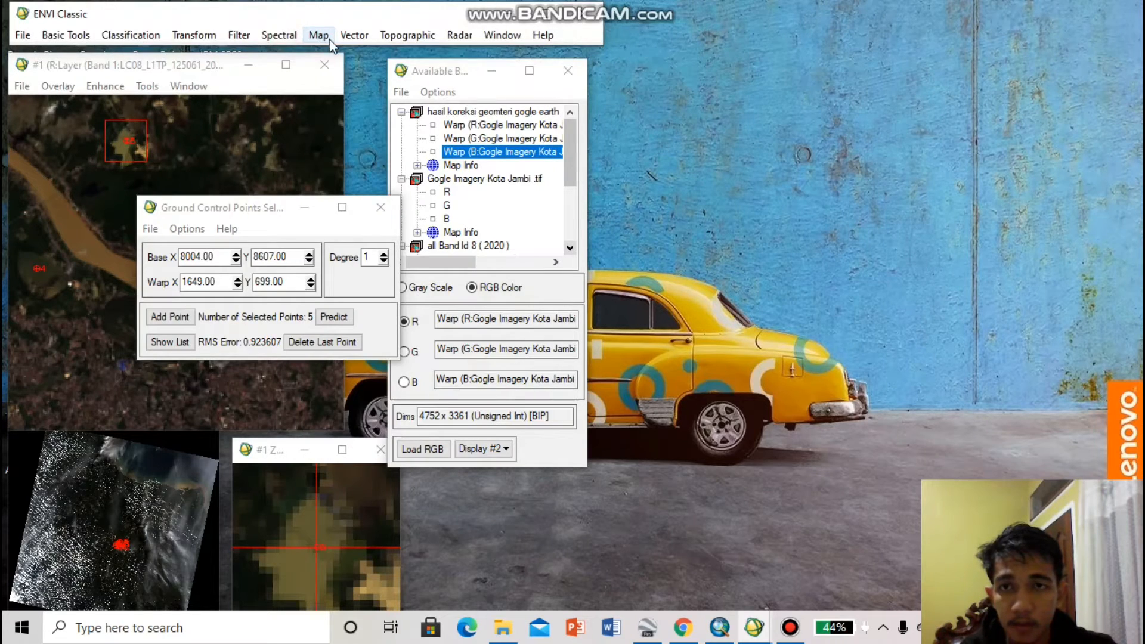
left_click(22, 36)
left_click(35, 54)
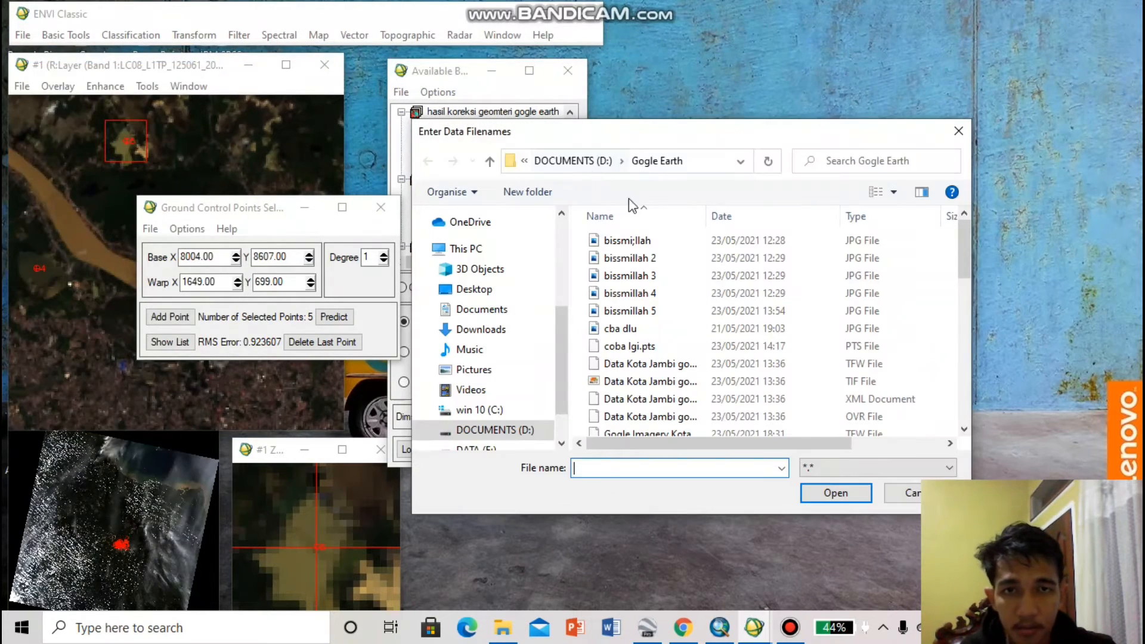
left_click(521, 425)
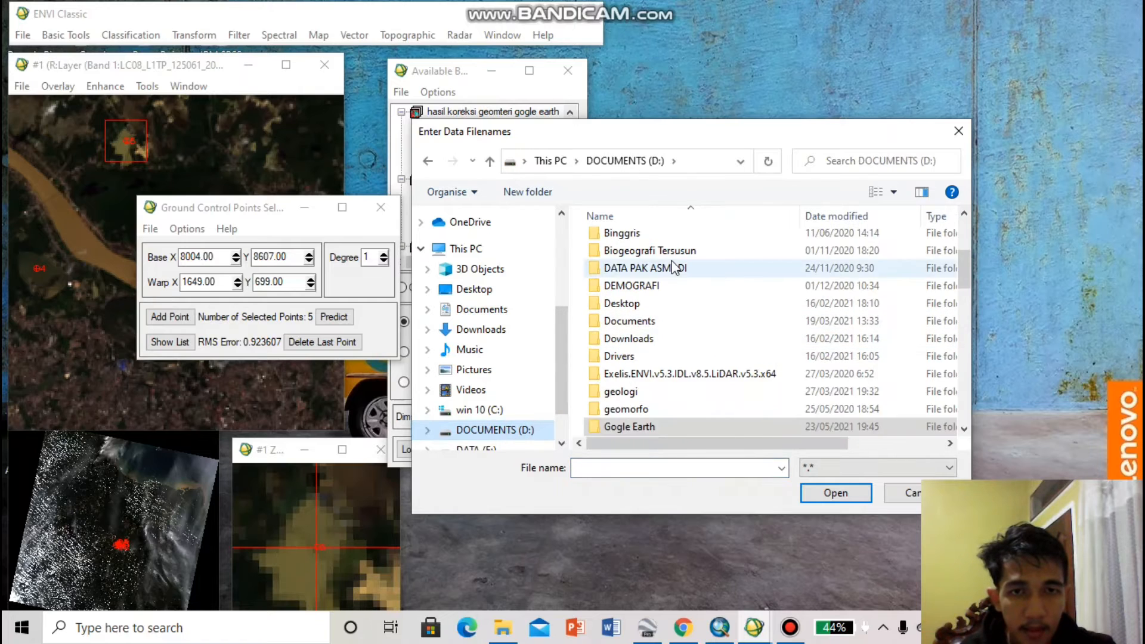
double_click(648, 253)
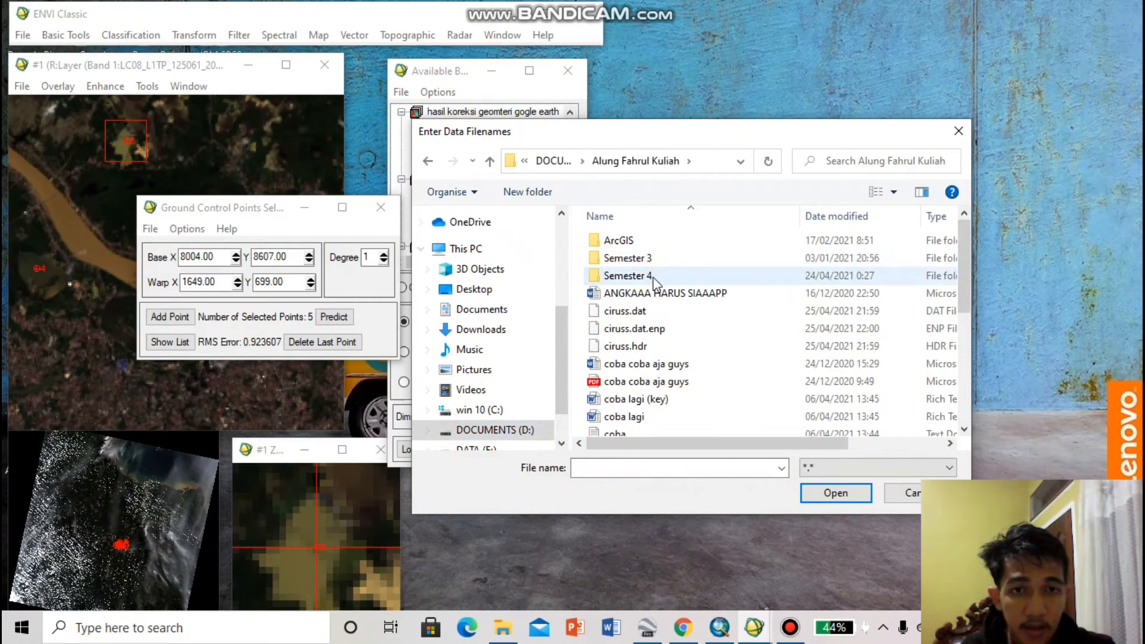
double_click(659, 276)
scroll(659, 304, "down", 2)
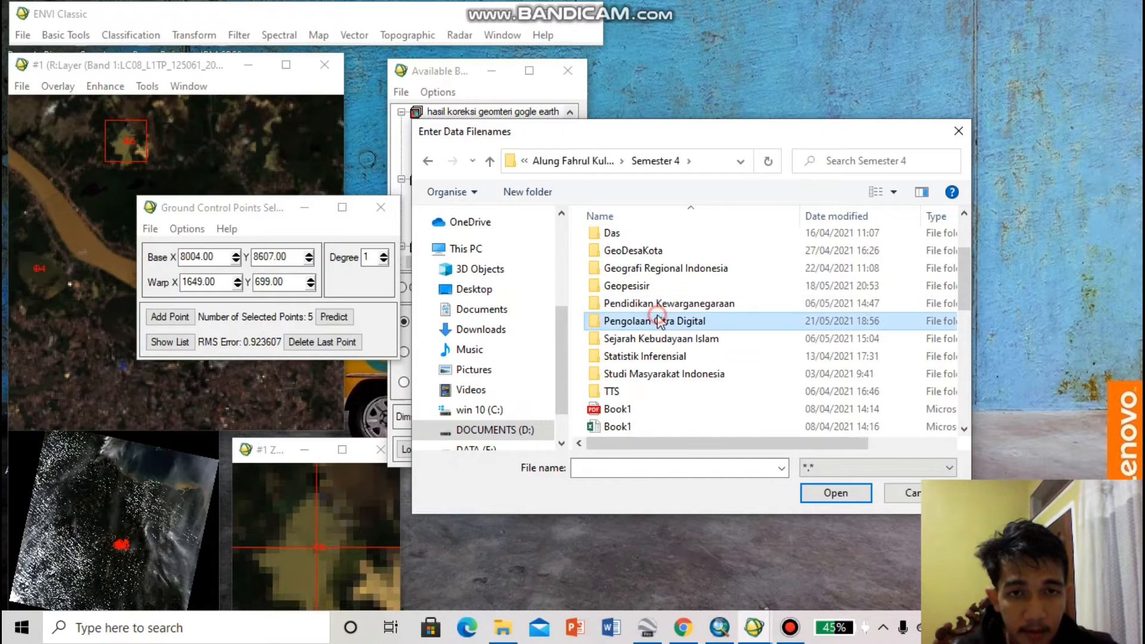
double_click(659, 320)
double_click(637, 307)
double_click(620, 261)
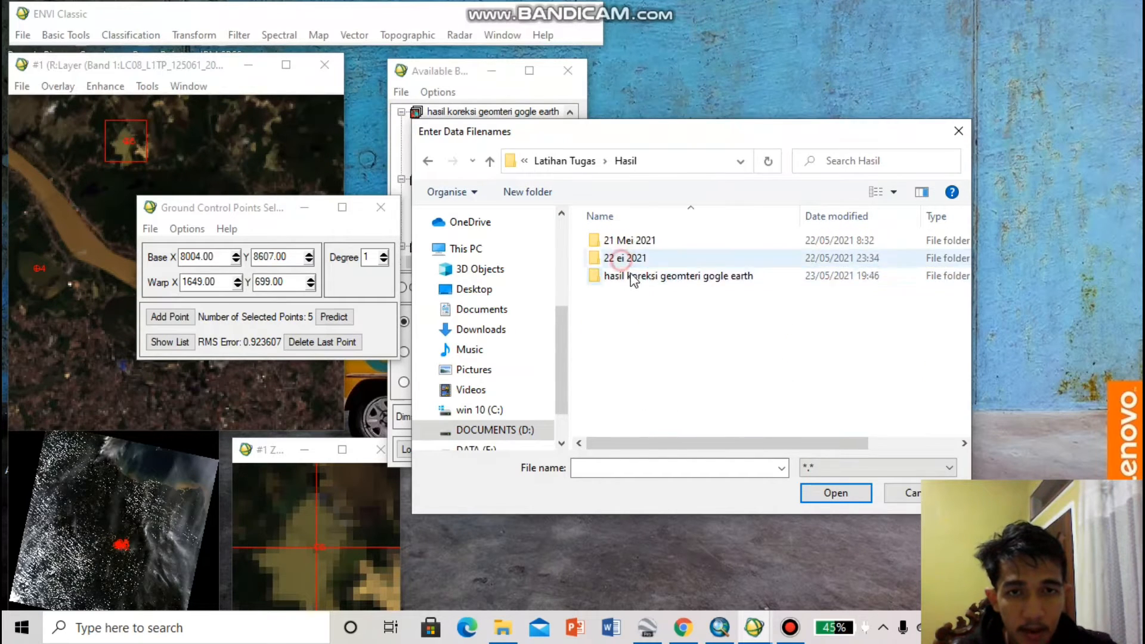
Open the warped image file hasil koreksi geomteri gogle earth from the folder of the same name
double_click(631, 277)
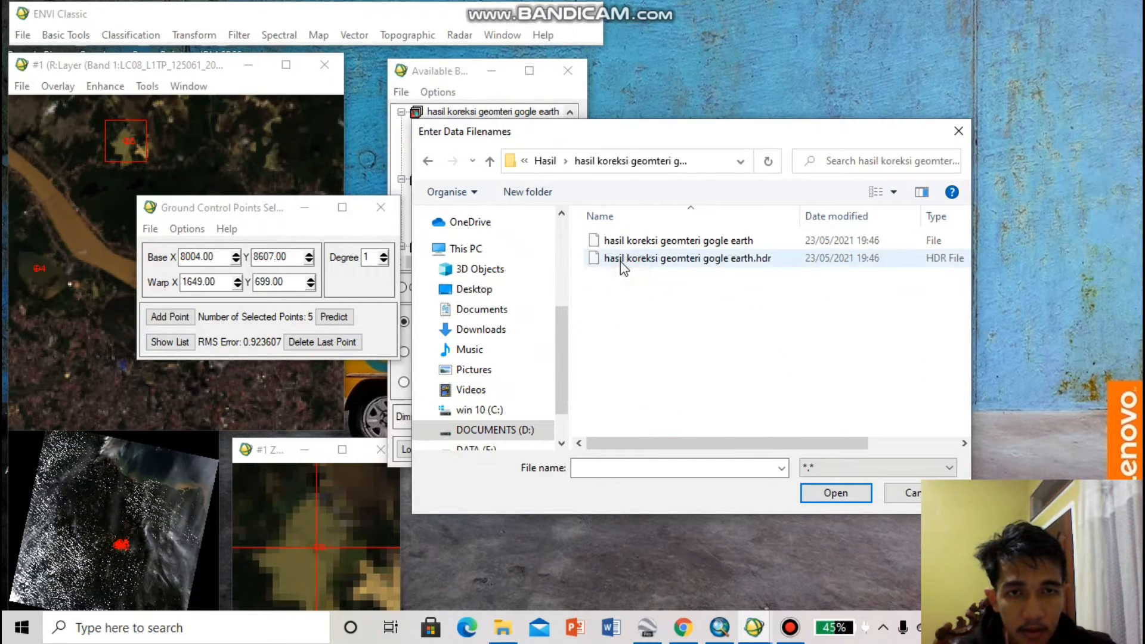
left_click(595, 243)
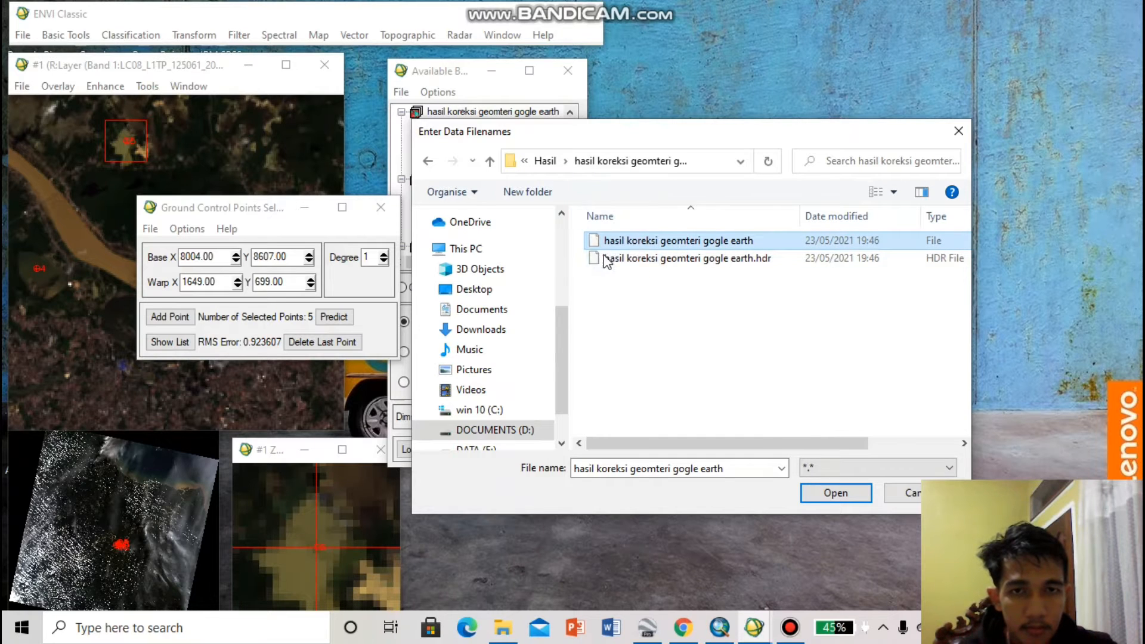
left_click_drag(609, 277, 607, 244)
left_click(860, 495)
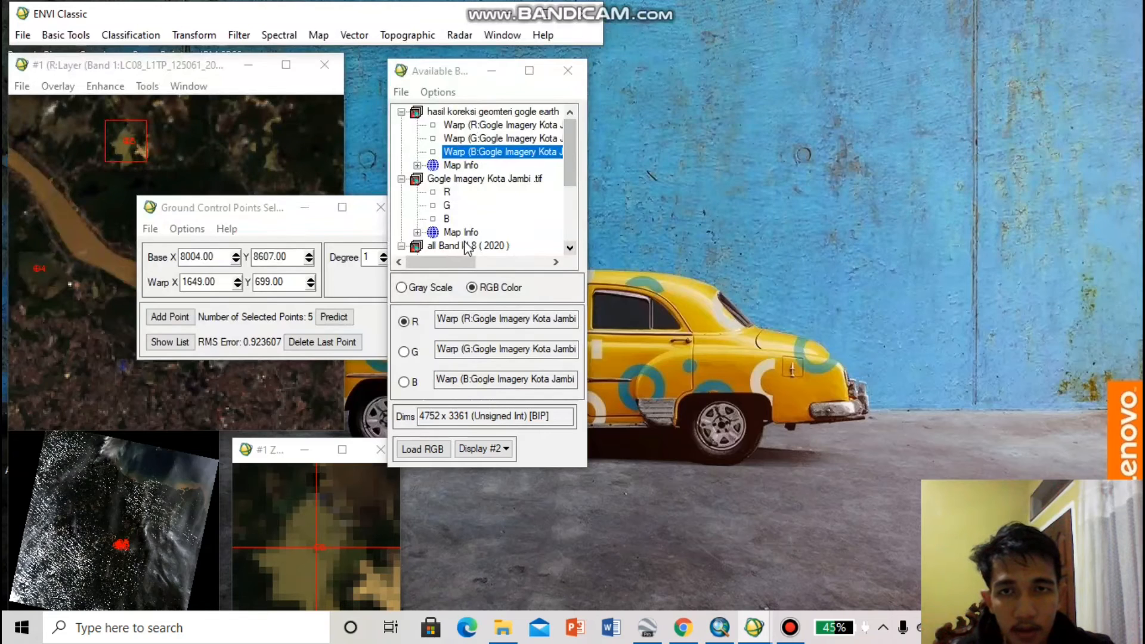
Create a new display for the warped image and place its window over the free desktop area beside the Available Bands List
left_click_drag(468, 261, 527, 263)
left_click(499, 449)
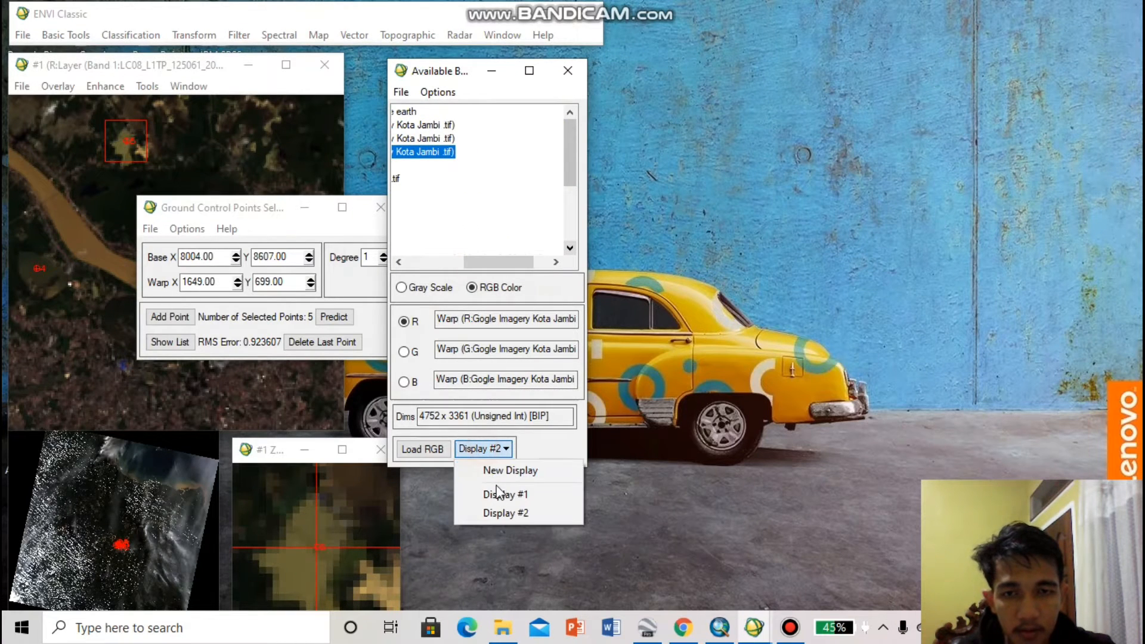
left_click(511, 471)
left_click_drag(205, 71, 891, 75)
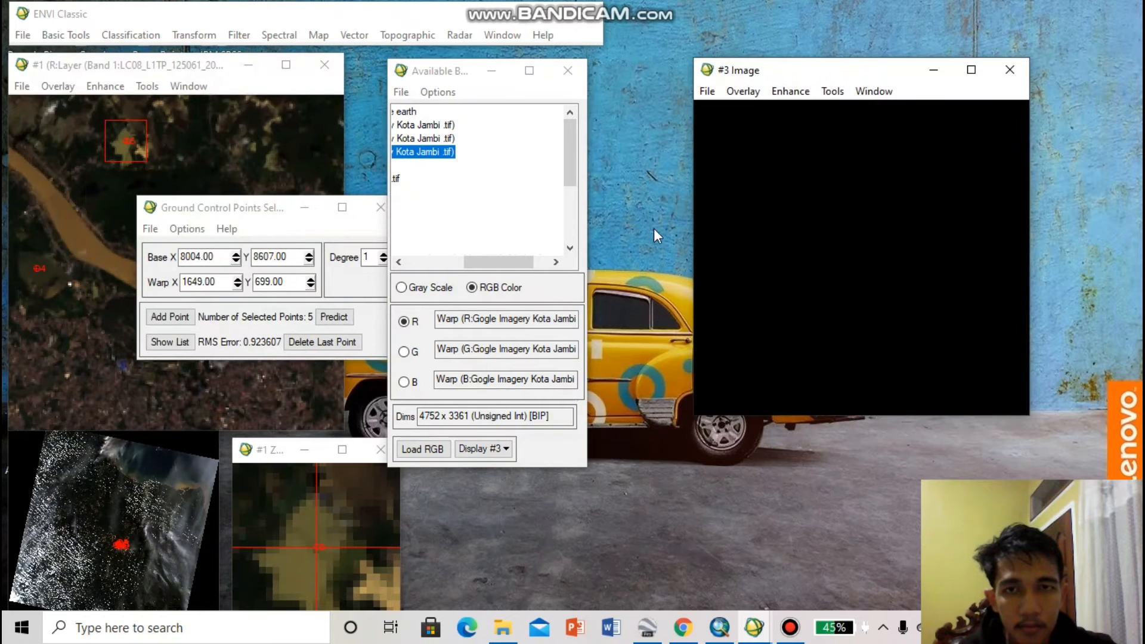
Load the Warp R, G and B bands of hasil koreksi geomteri gogle earth as an RGB composite in Display #3
left_click_drag(495, 262, 449, 260)
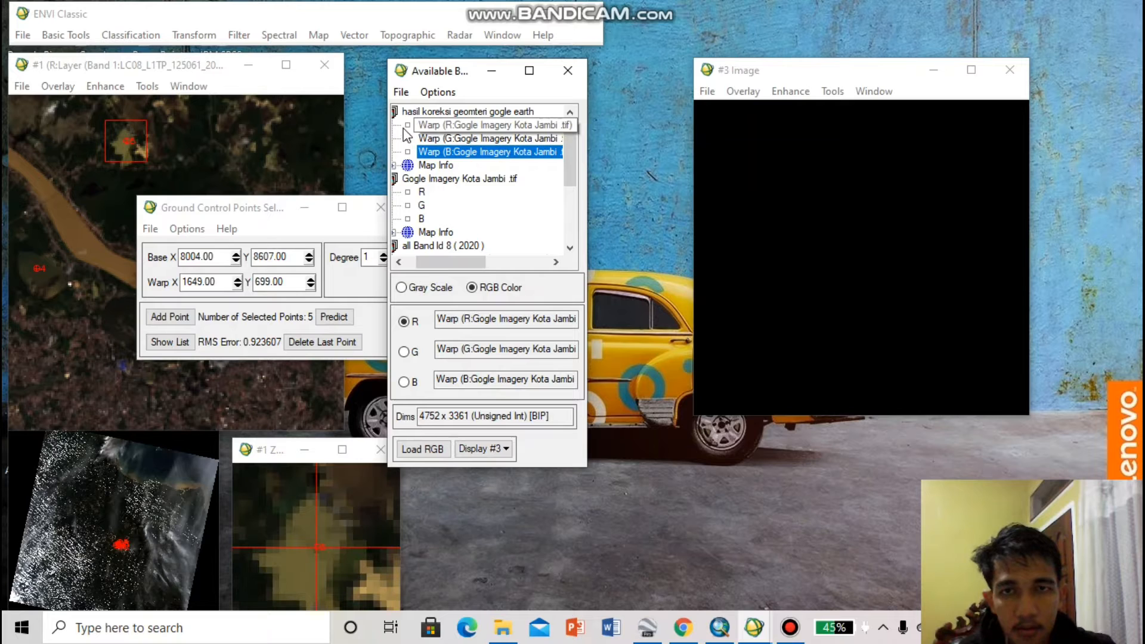
left_click(430, 124)
left_click(430, 138)
left_click(429, 152)
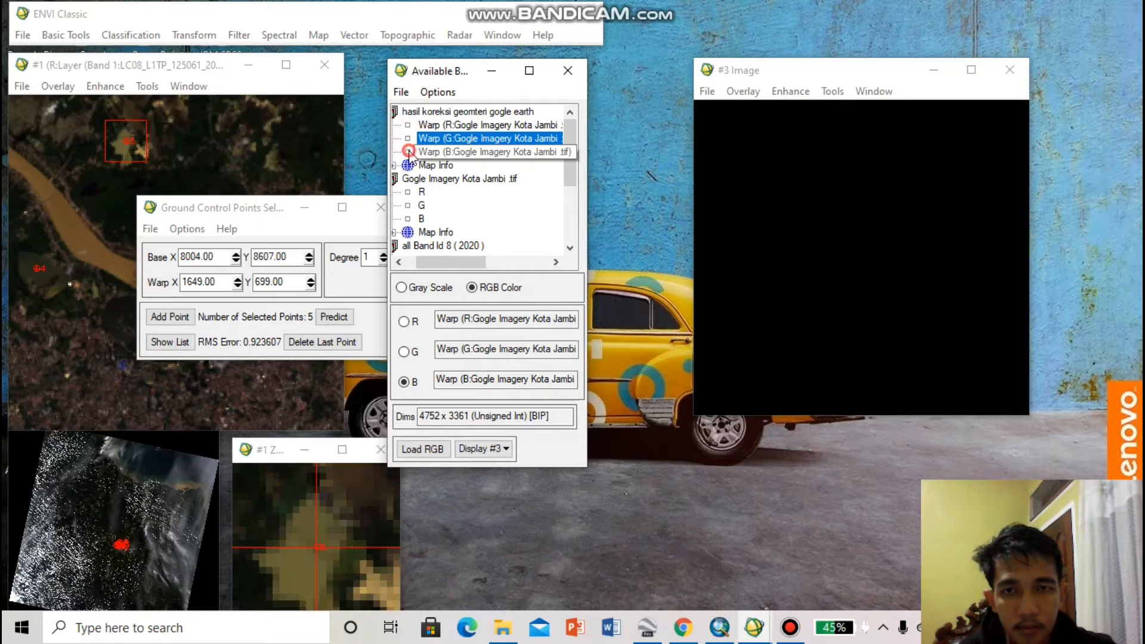
left_click(439, 450)
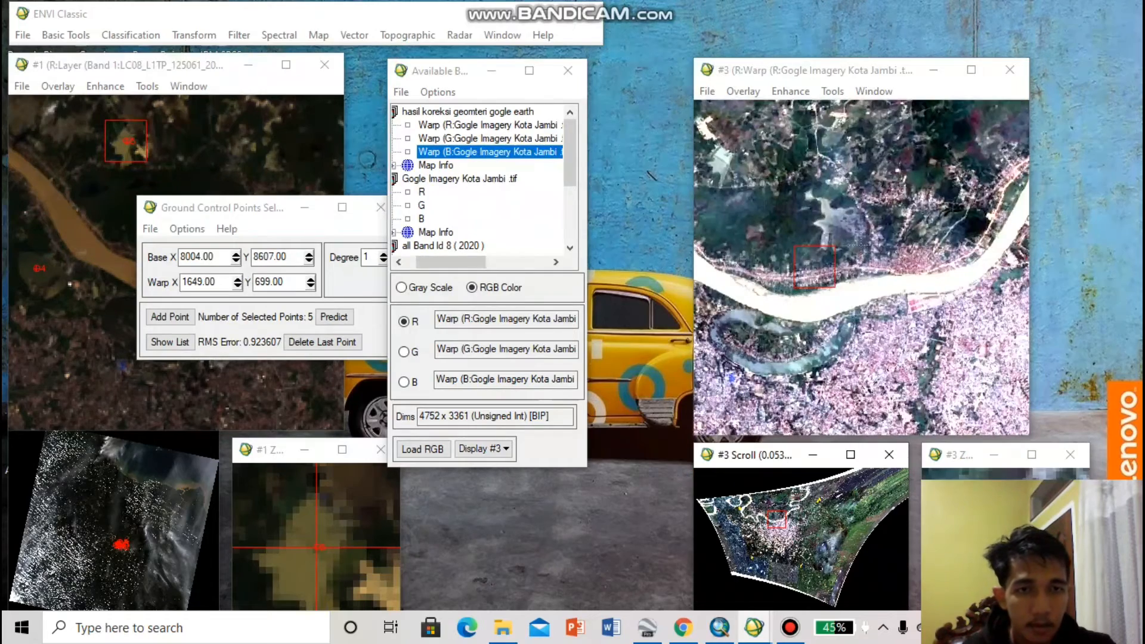
Examine the warped image in Display #3 around the river, the oxbow lake and the built-up area of Jambi
left_click(842, 281)
left_click(800, 542)
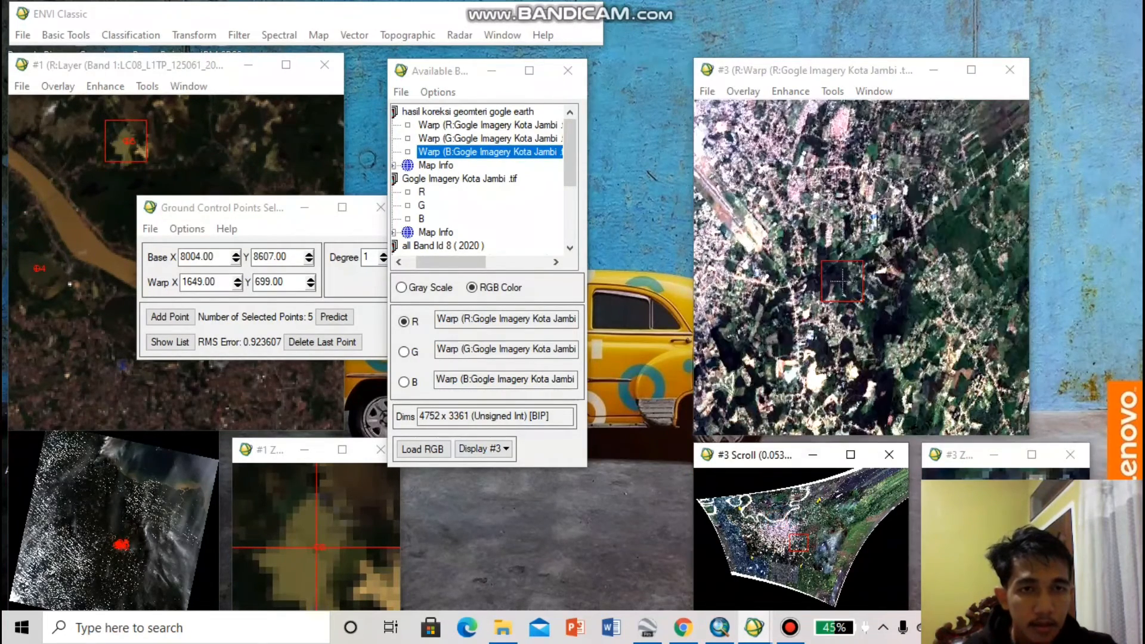
left_click(829, 217)
left_click(768, 525)
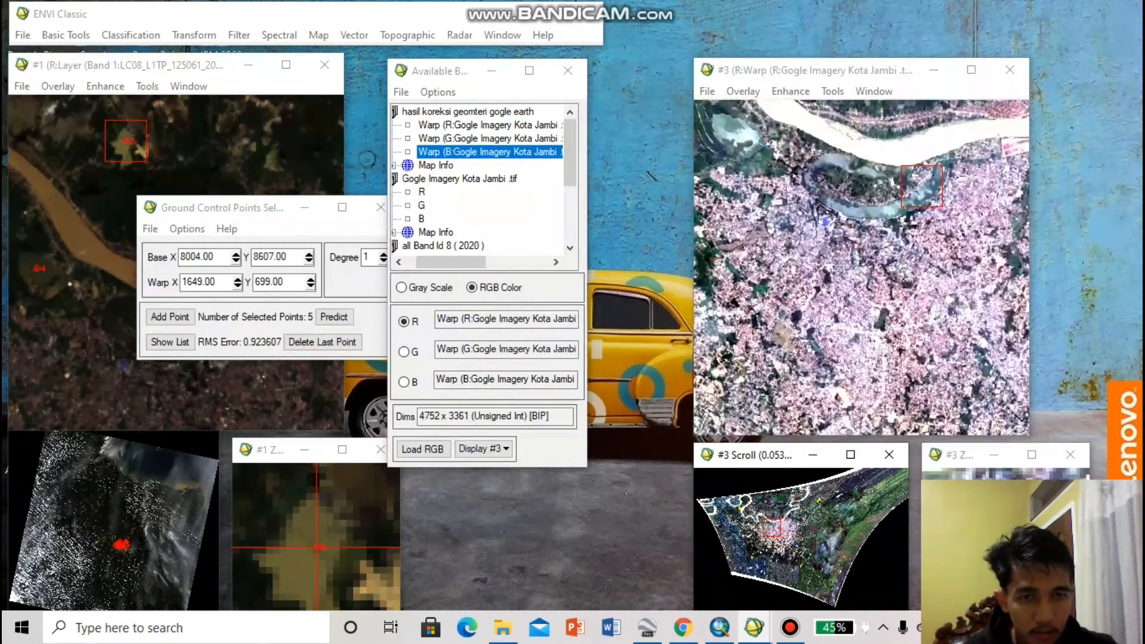
left_click(957, 219)
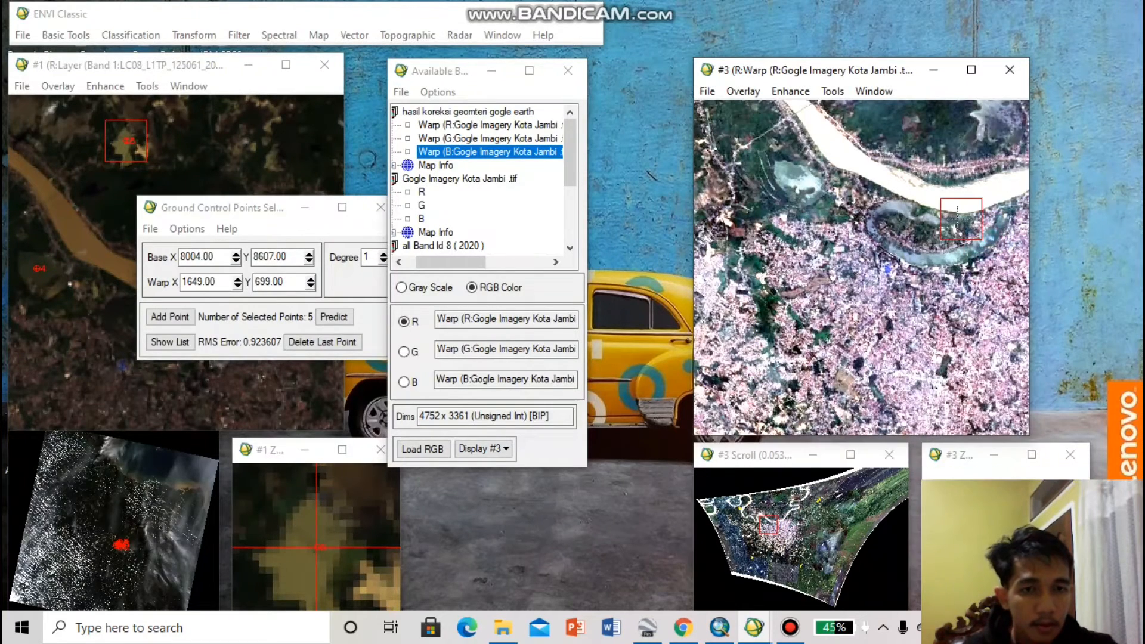
left_click_drag(957, 214, 812, 182)
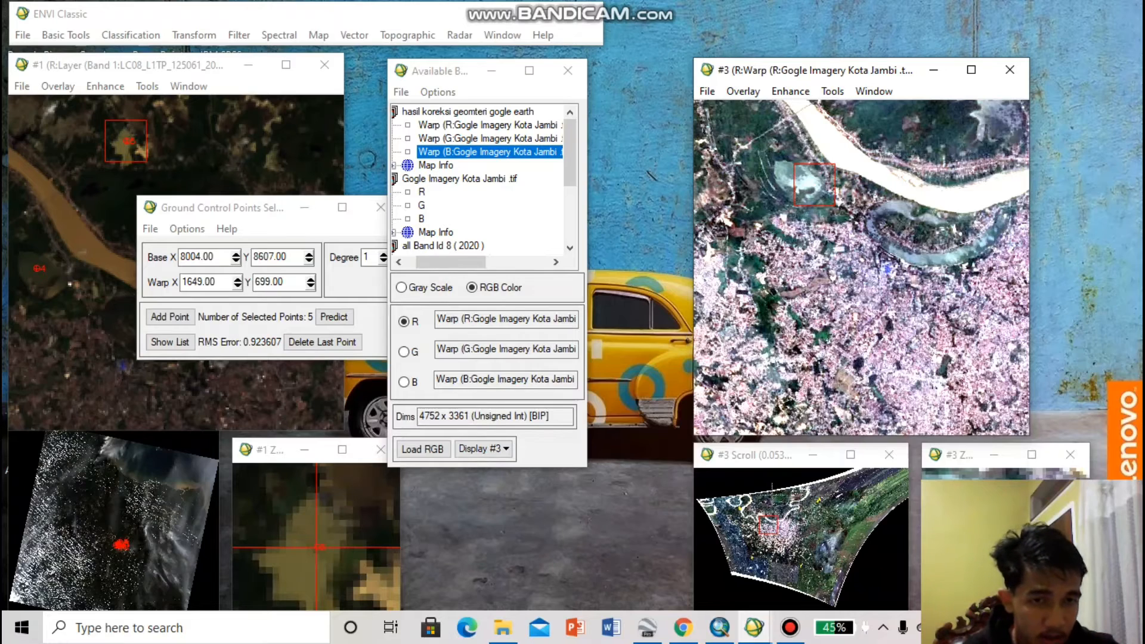
left_click(767, 523)
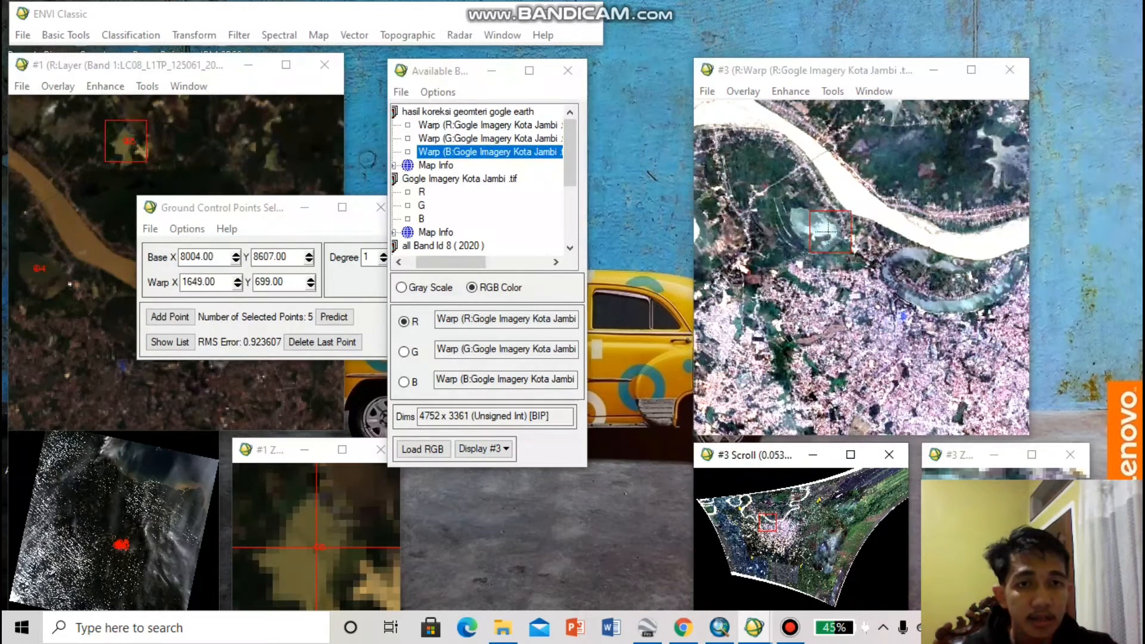
left_click(818, 244)
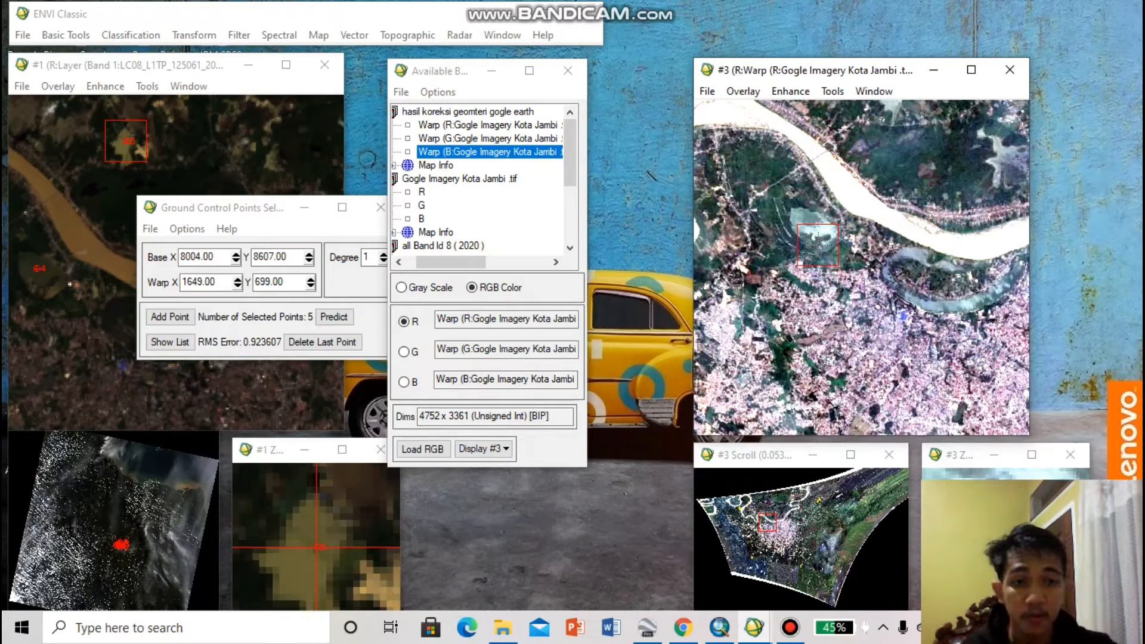
left_click(835, 223)
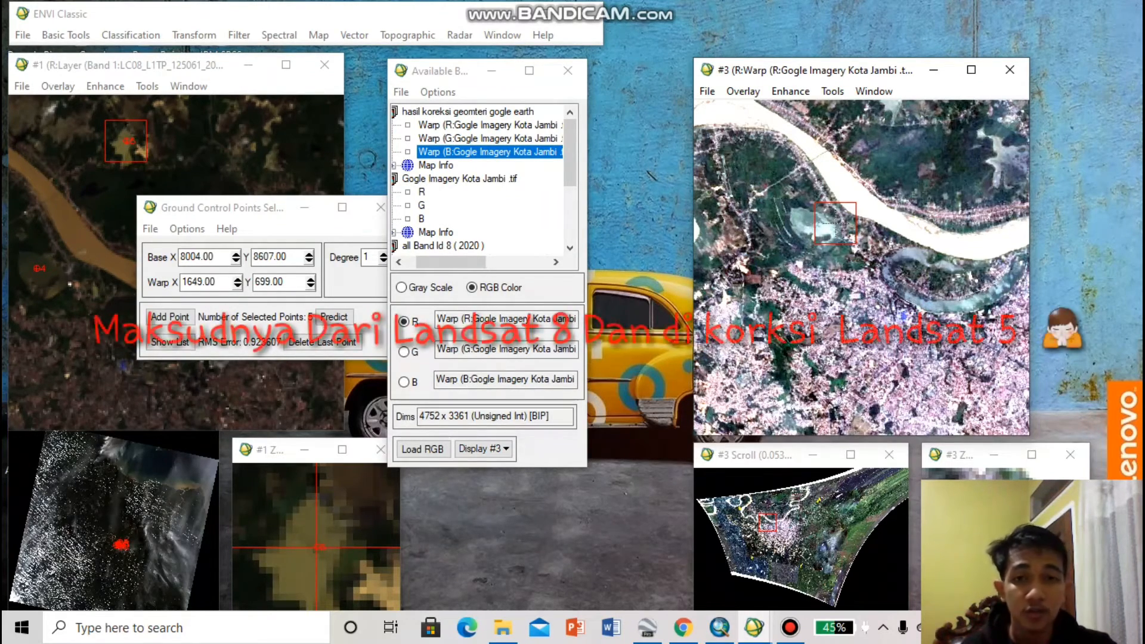
Close Display #3, the Available Bands List, the ground control point selection window and Display #1
left_click(1010, 70)
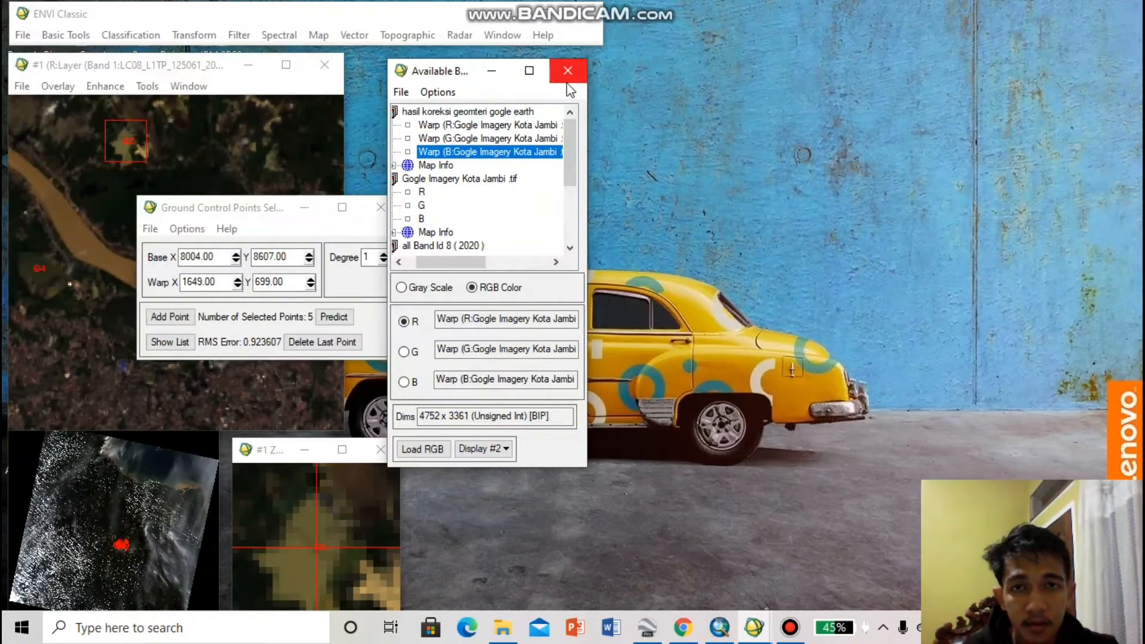
left_click(568, 83)
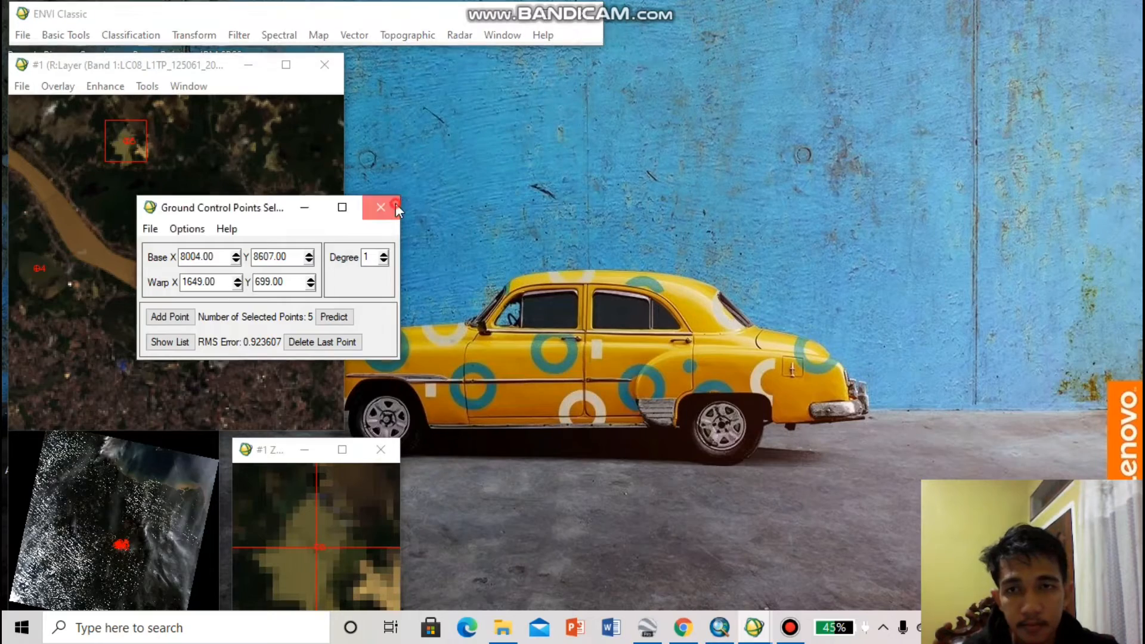
left_click(380, 207)
left_click(325, 65)
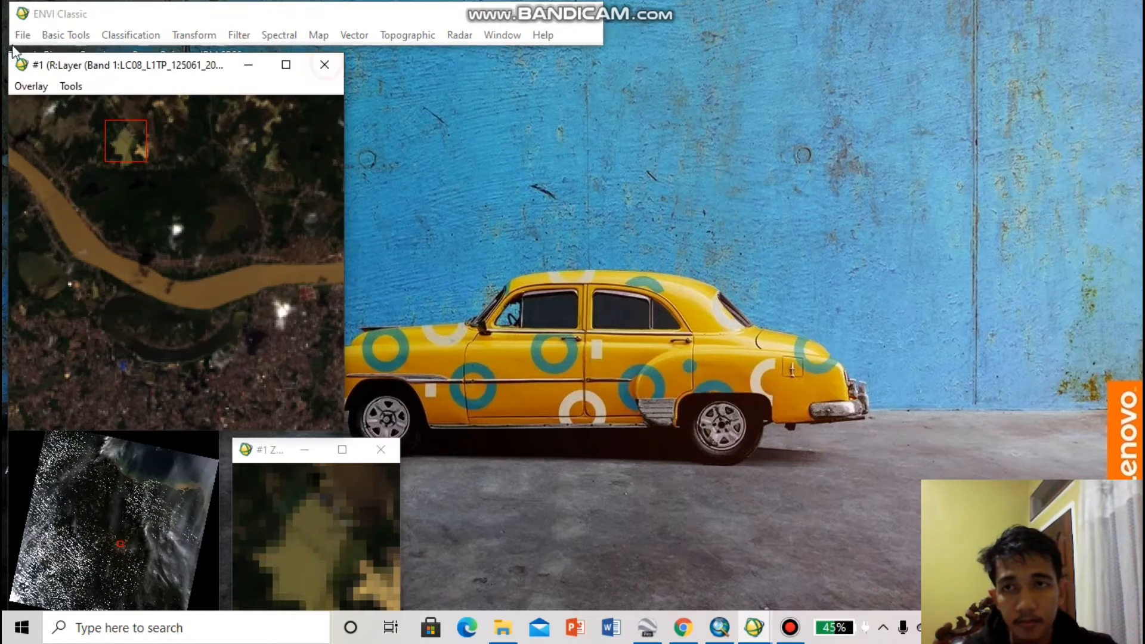
Open the image file Landsat 8 from the All Band folder
left_click(22, 35)
left_click(21, 36)
left_click(22, 36)
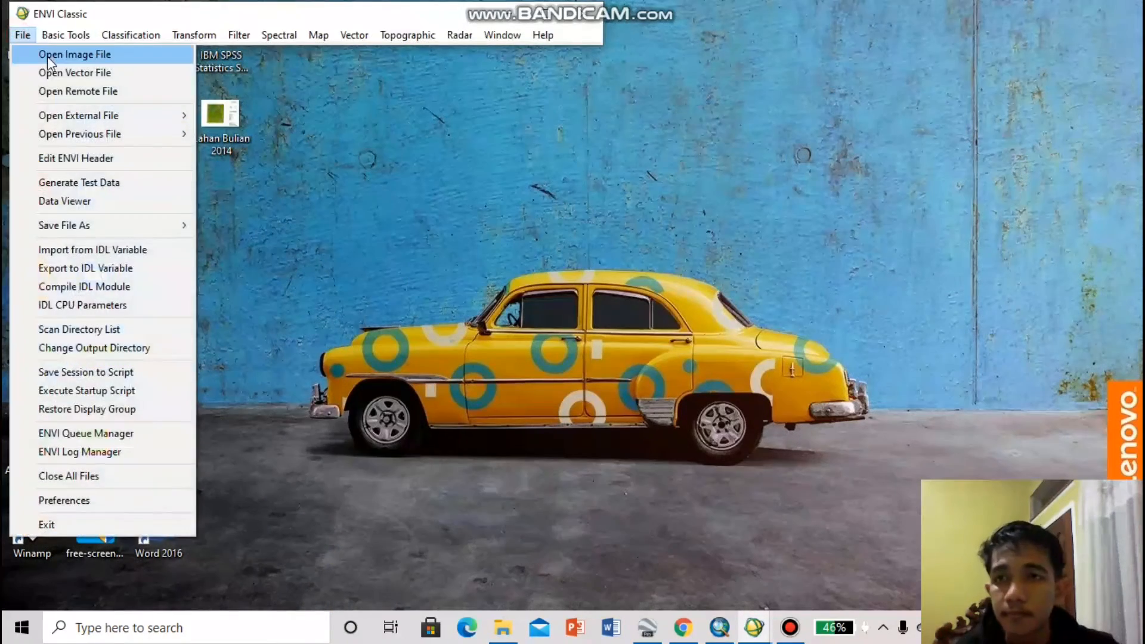
left_click(43, 55)
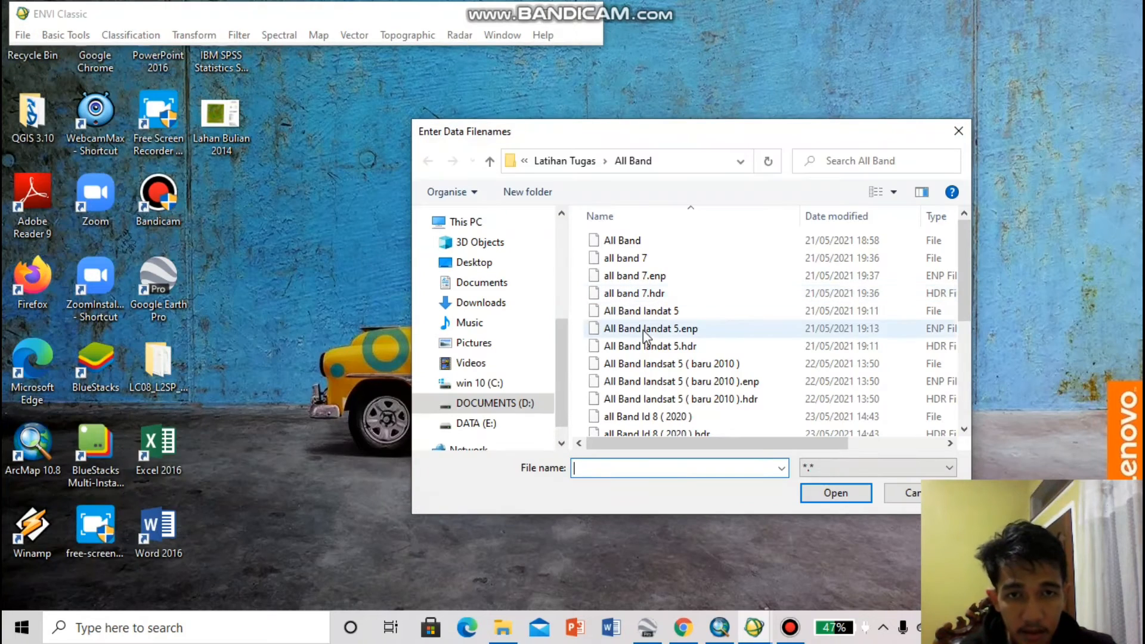
scroll(654, 358, "down", 2)
scroll(655, 358, "down", 3)
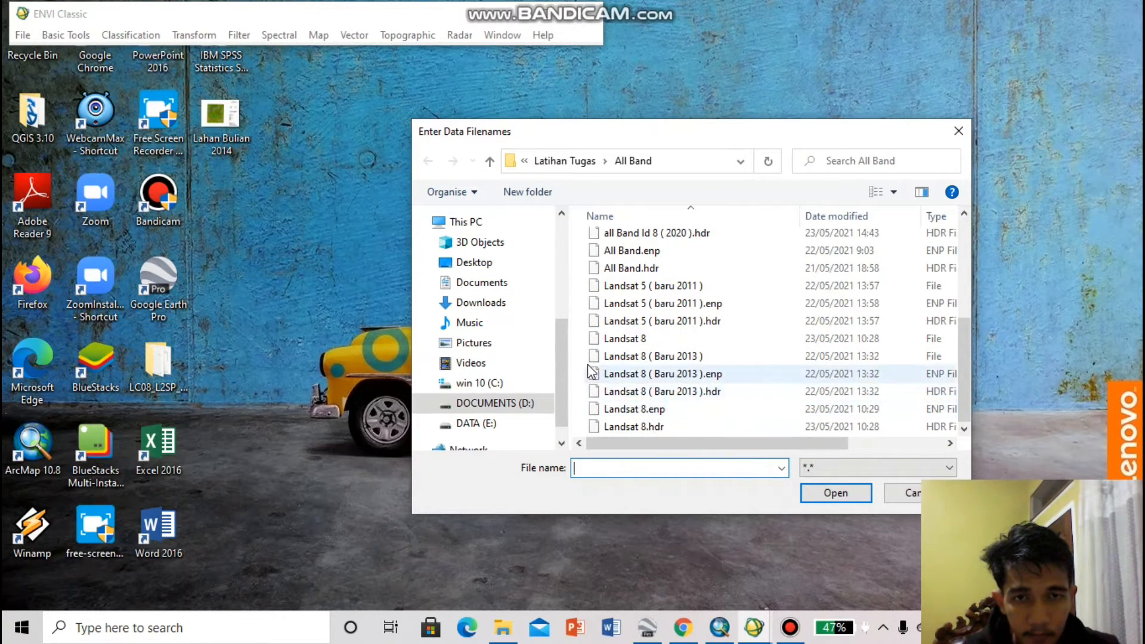
left_click(585, 340)
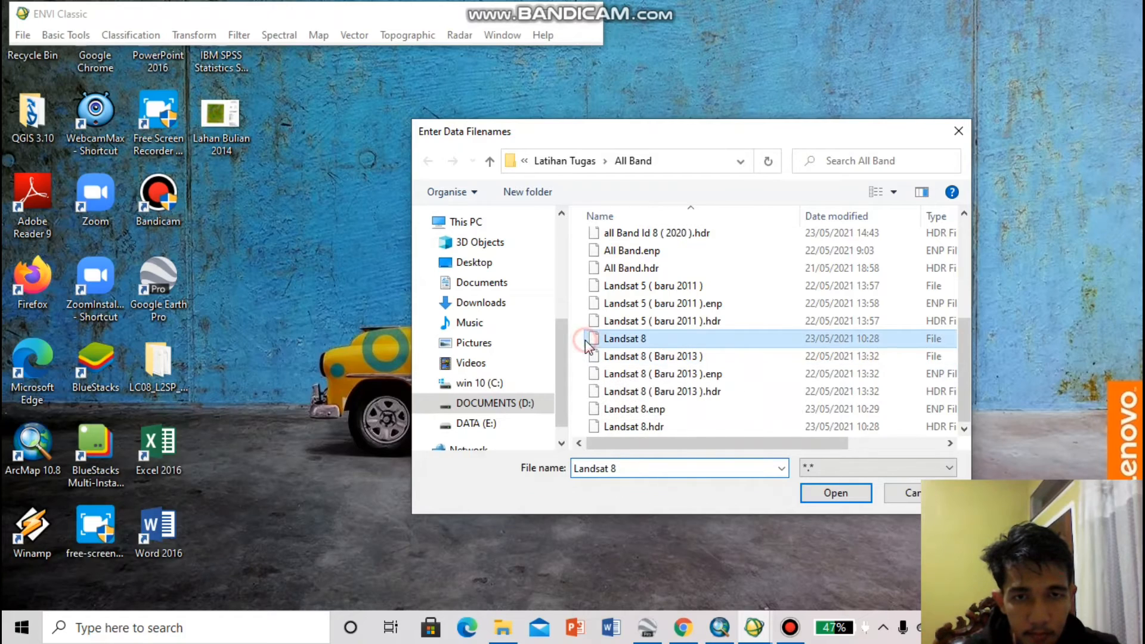
left_click(834, 493)
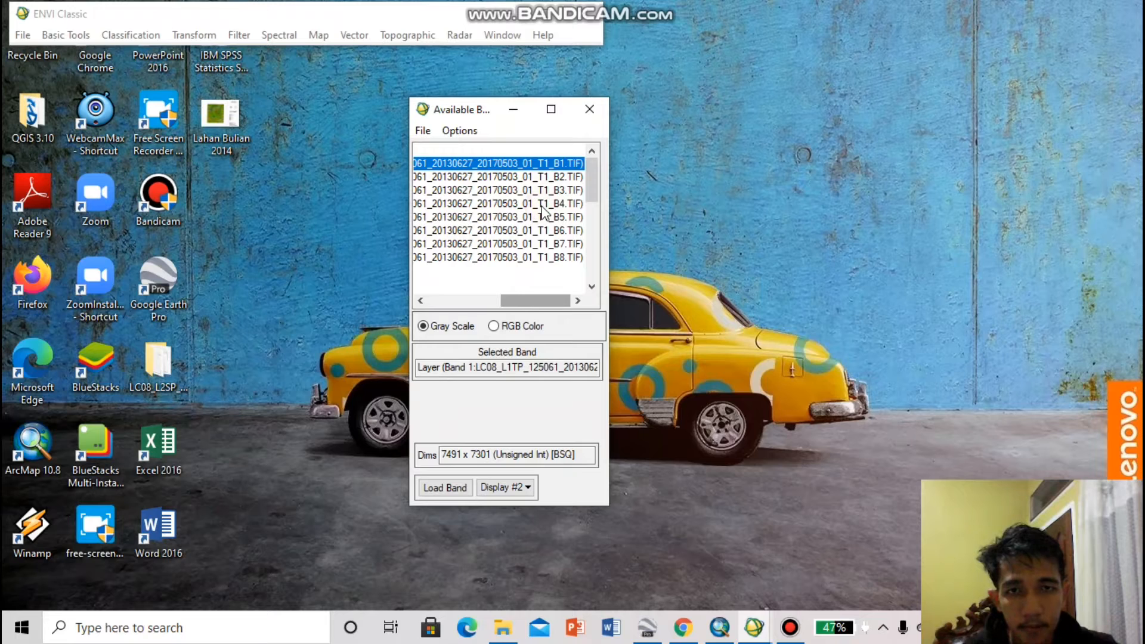
Load bands B4, B3 and B2 of Landsat 8 as an RGB composite in a new display
left_click(493, 326)
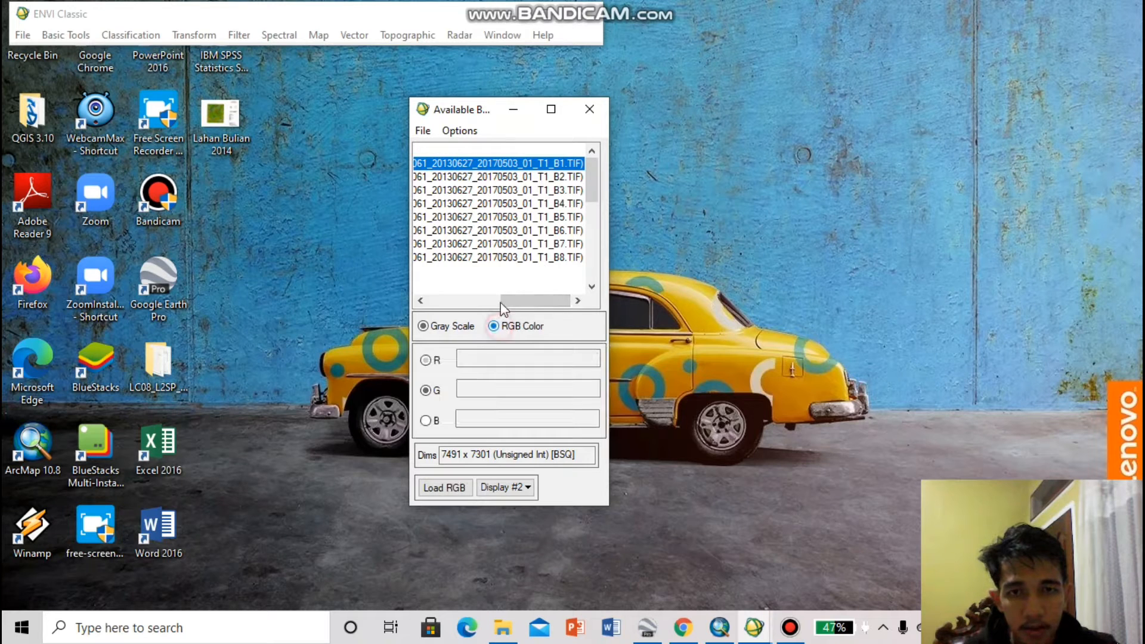
left_click(540, 205)
left_click(532, 190)
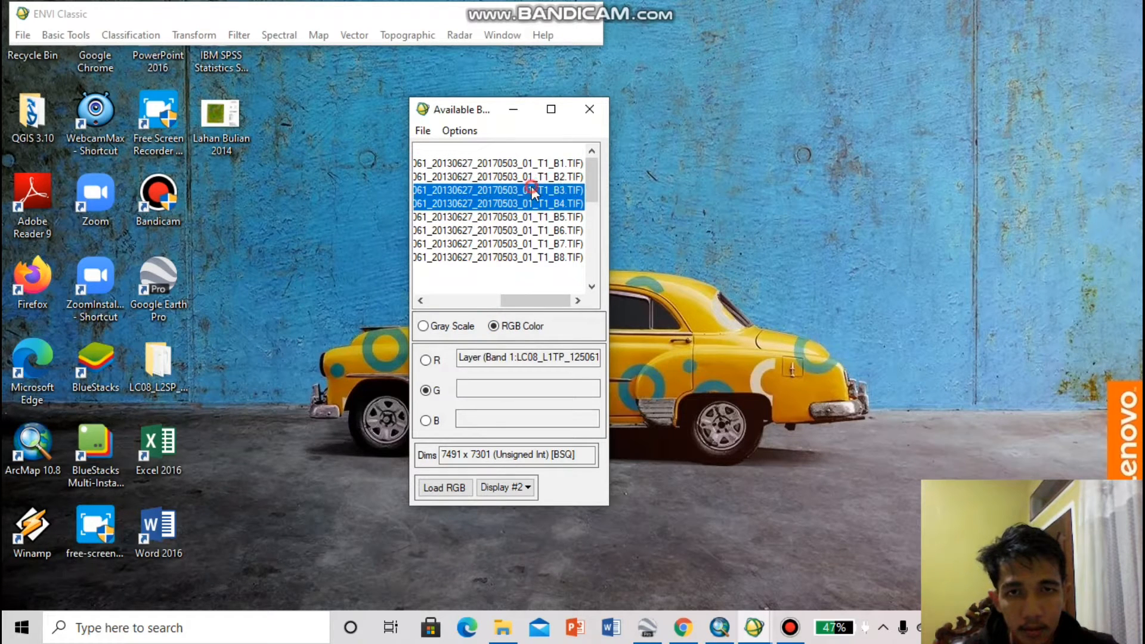
left_click(532, 177)
left_click(442, 488)
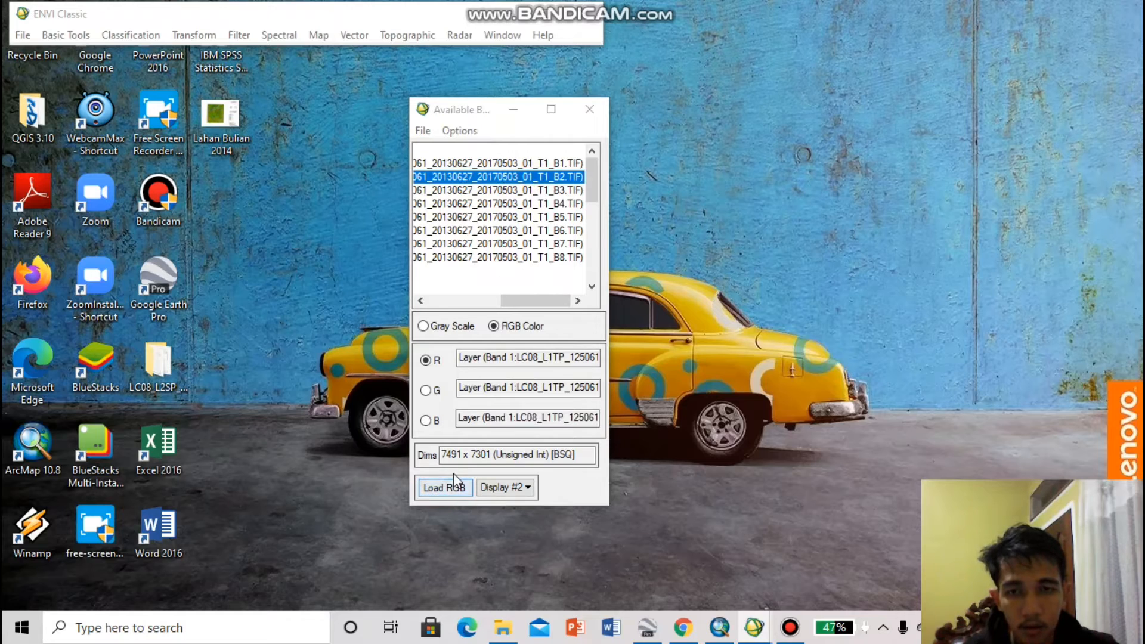
left_click(485, 487)
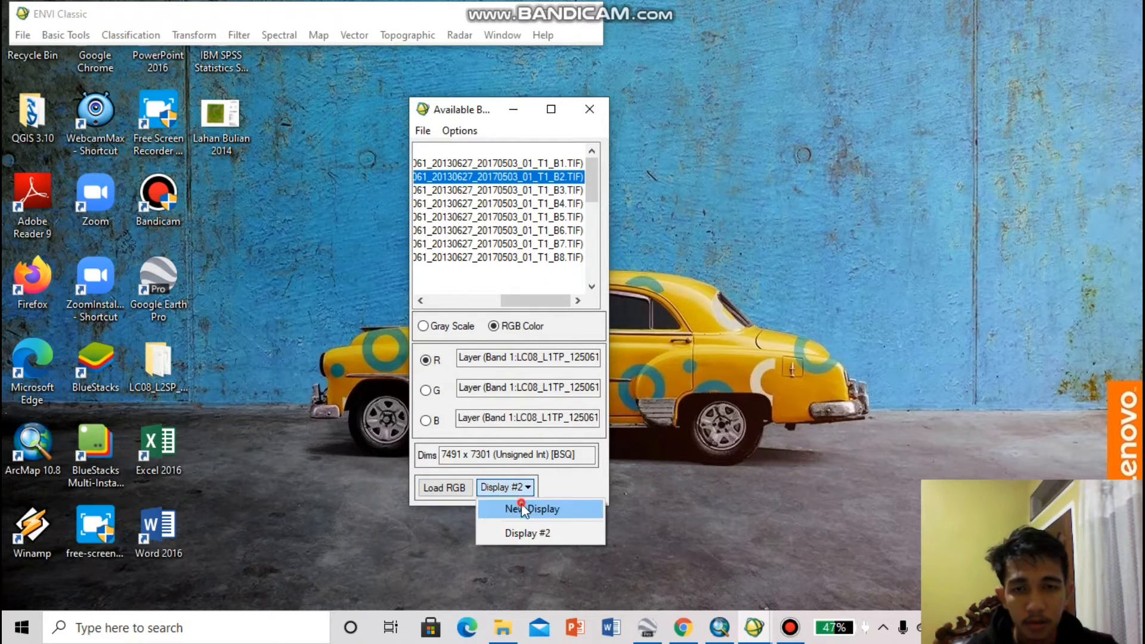
left_click(511, 506)
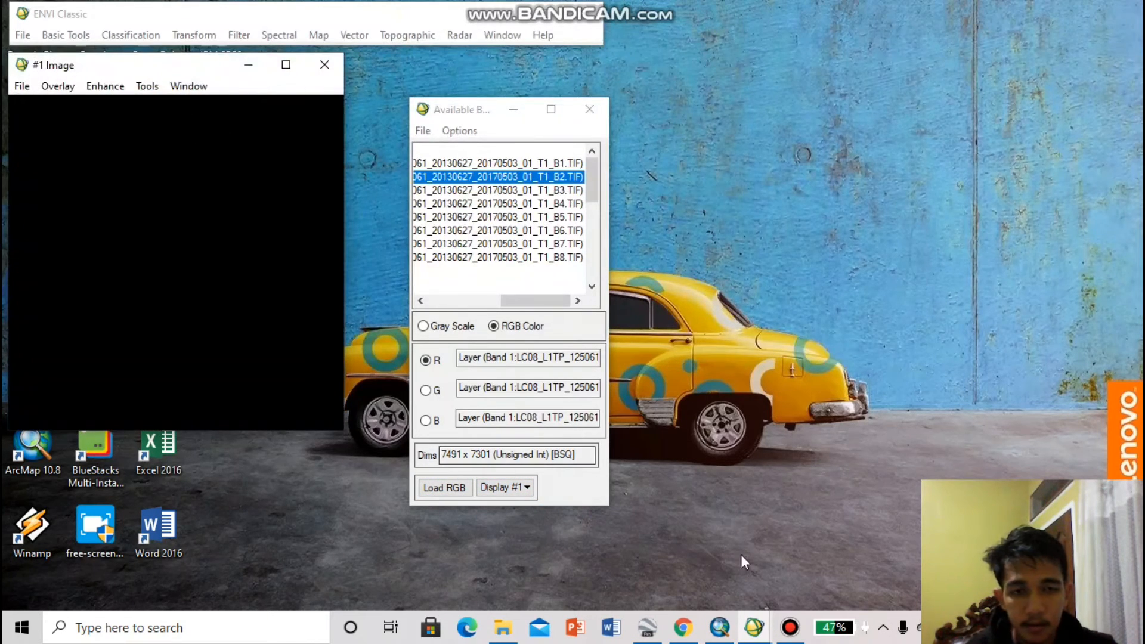
left_click(459, 488)
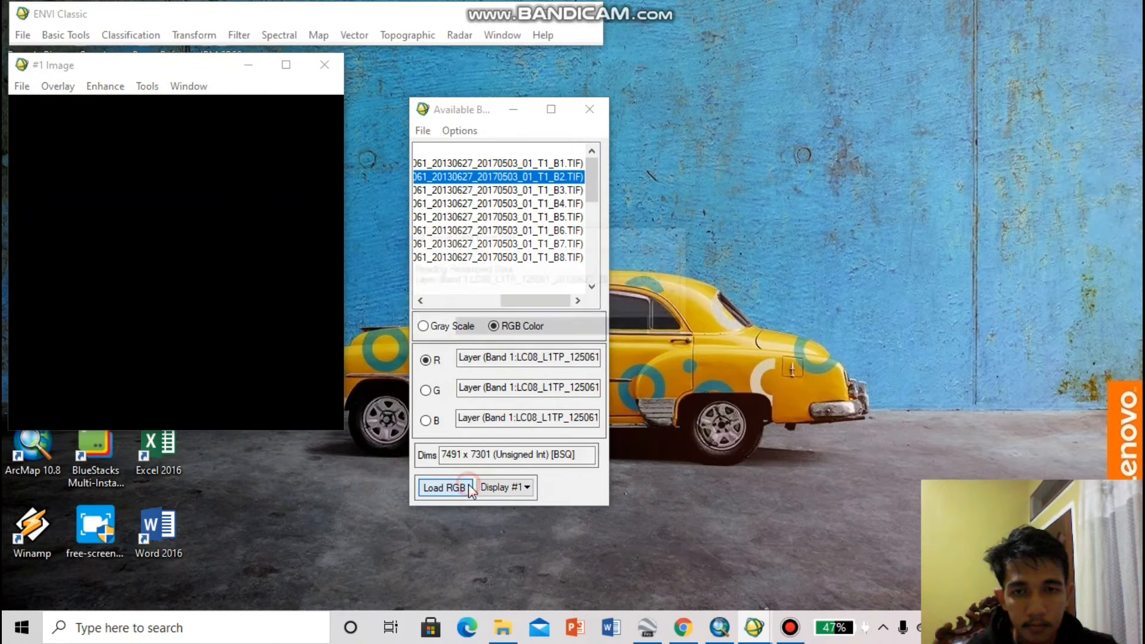
Examine the Landsat 8 composite in Display #1 around the river bend and the built-up area of Jambi
left_click(134, 527)
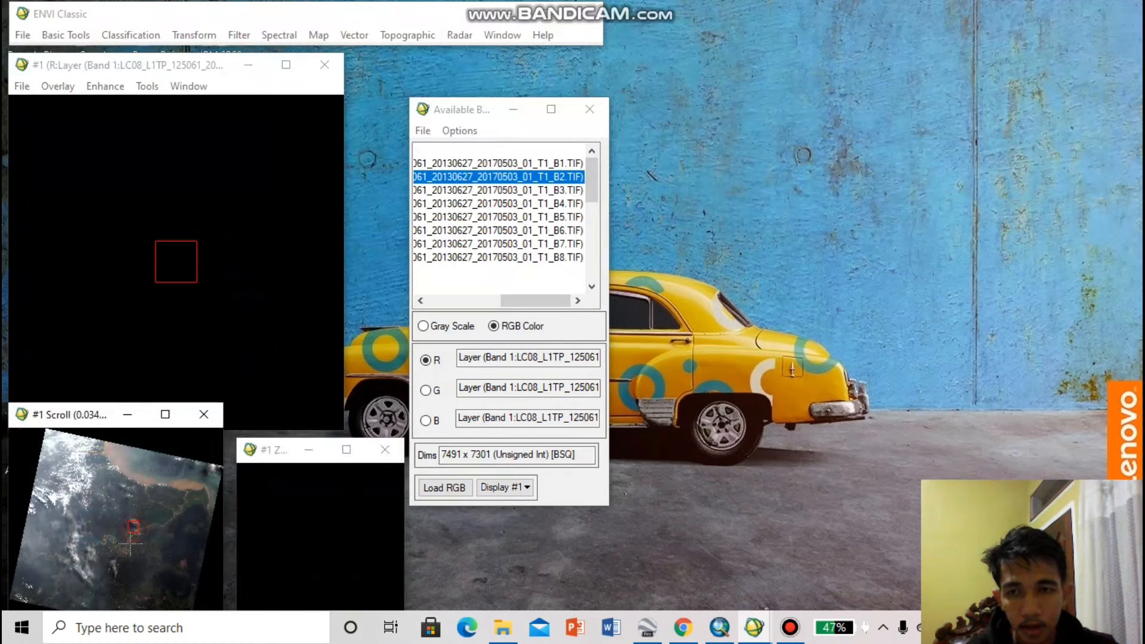
left_click(177, 306)
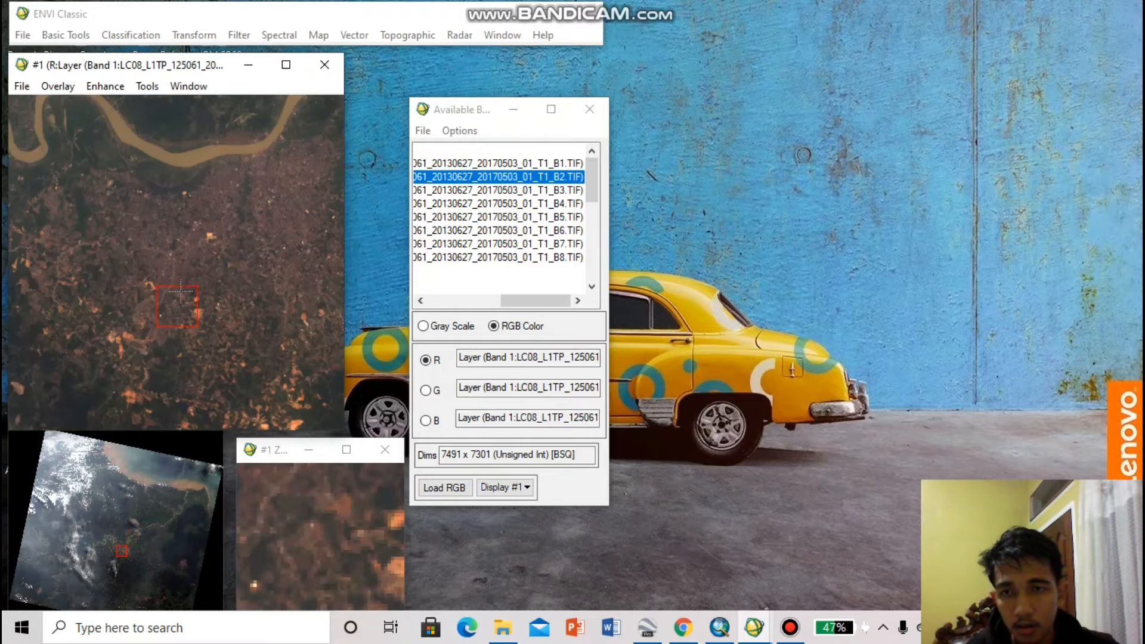
left_click(186, 185)
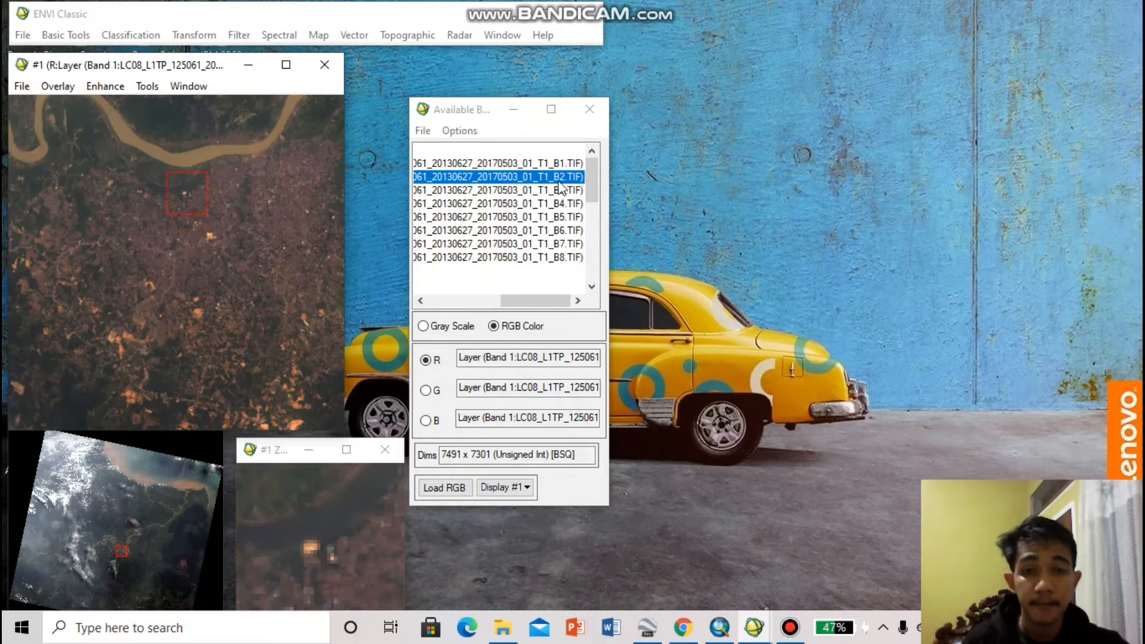
Start opening another image file and browse to the folder L inside Landsaat on drive DATA (E:)
left_click(21, 36)
left_click(36, 51)
left_click(584, 129)
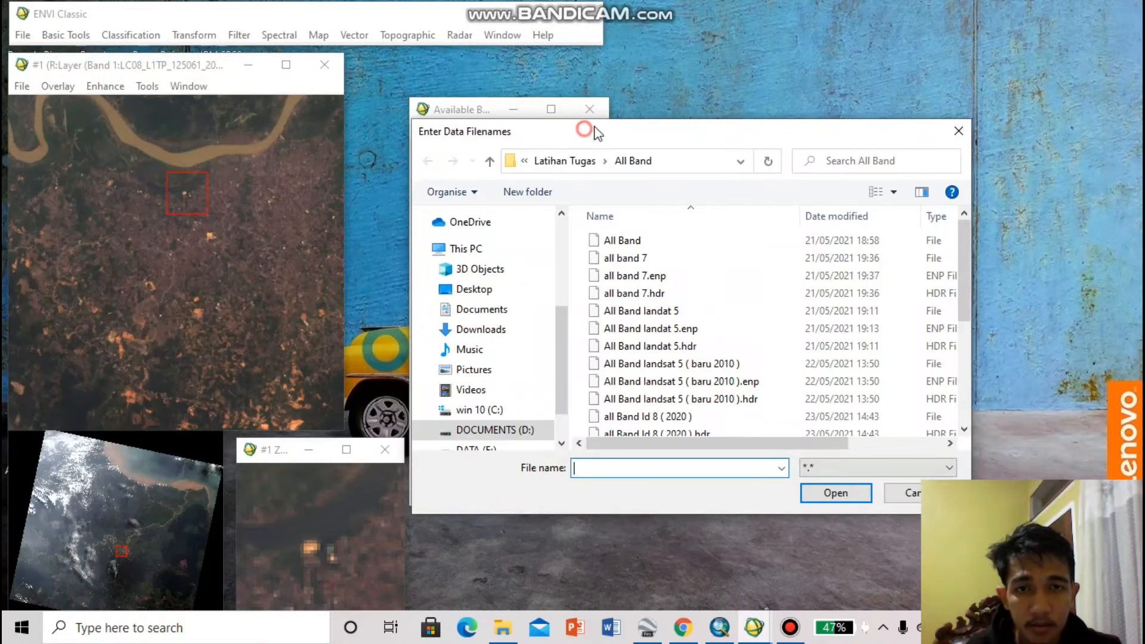
left_click_drag(594, 132, 640, 109)
scroll(547, 395, "down", 2)
left_click(537, 375)
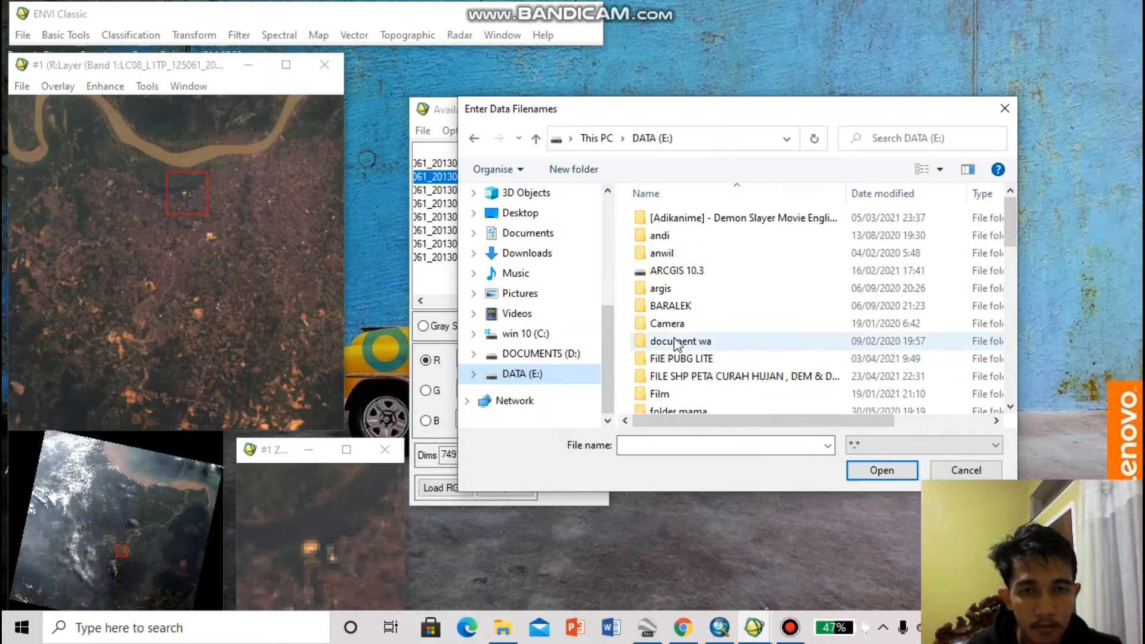
scroll(710, 340, "down", 4)
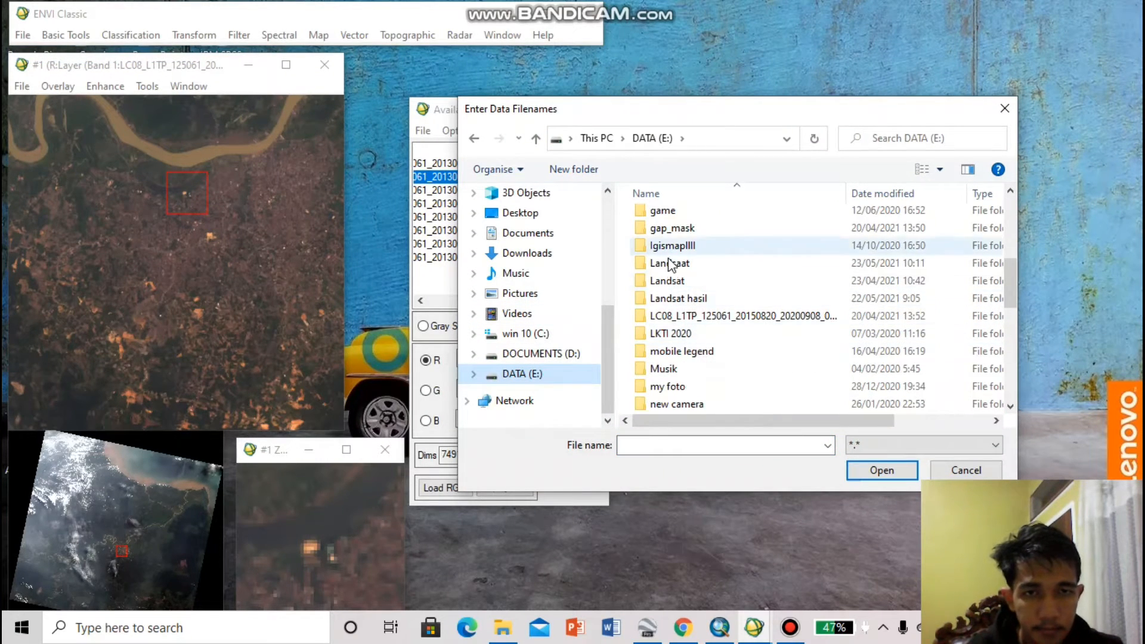
double_click(671, 280)
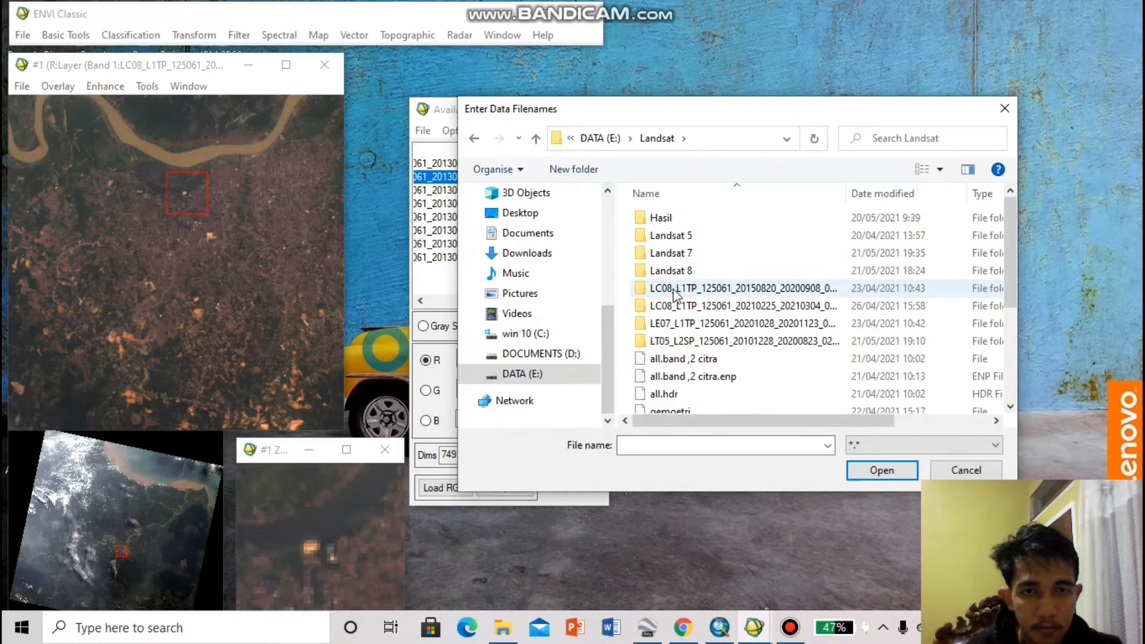
left_click(472, 140)
left_click(689, 385)
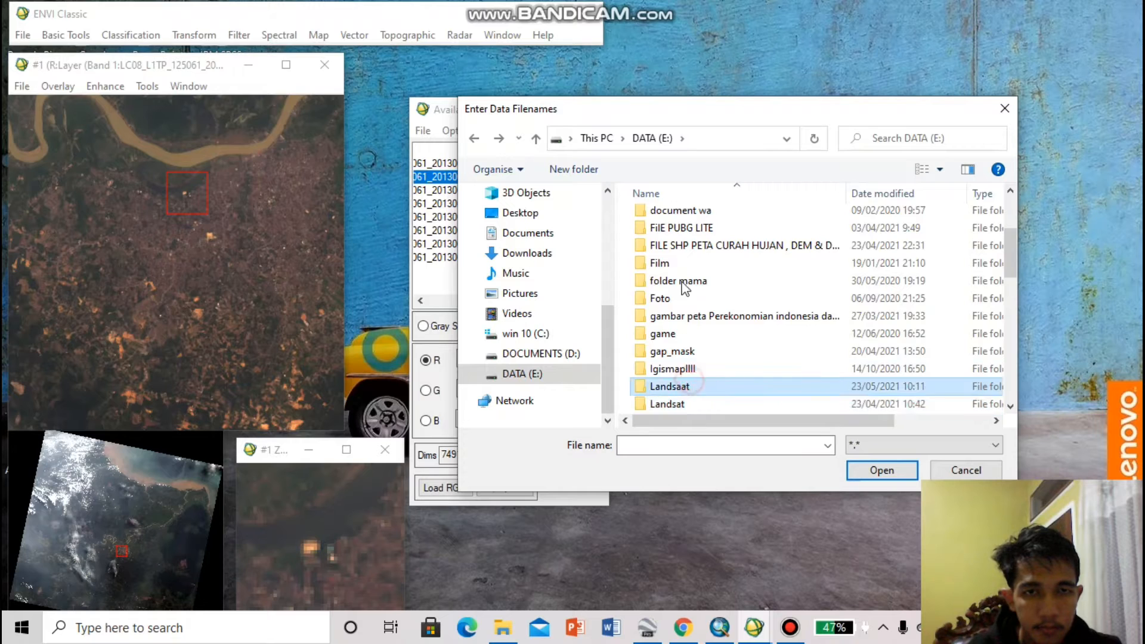
double_click(711, 266)
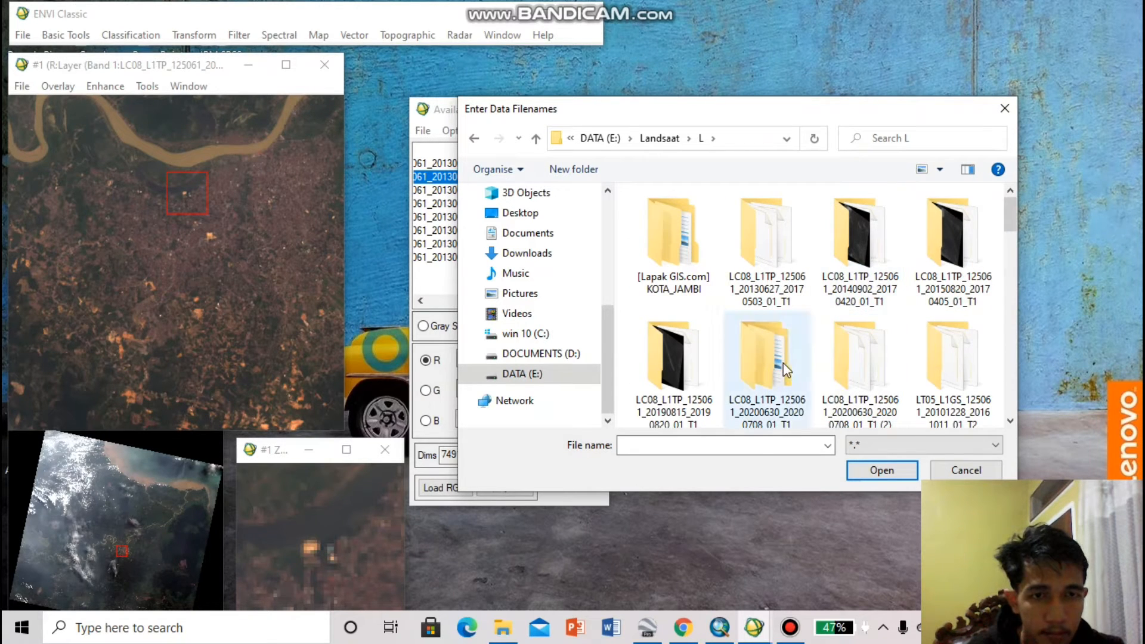
Open the Landsat 5 bands B1 to B7 from the folder LT05_L1TP_125061_20110302_20161009_01_T1
left_click(836, 375)
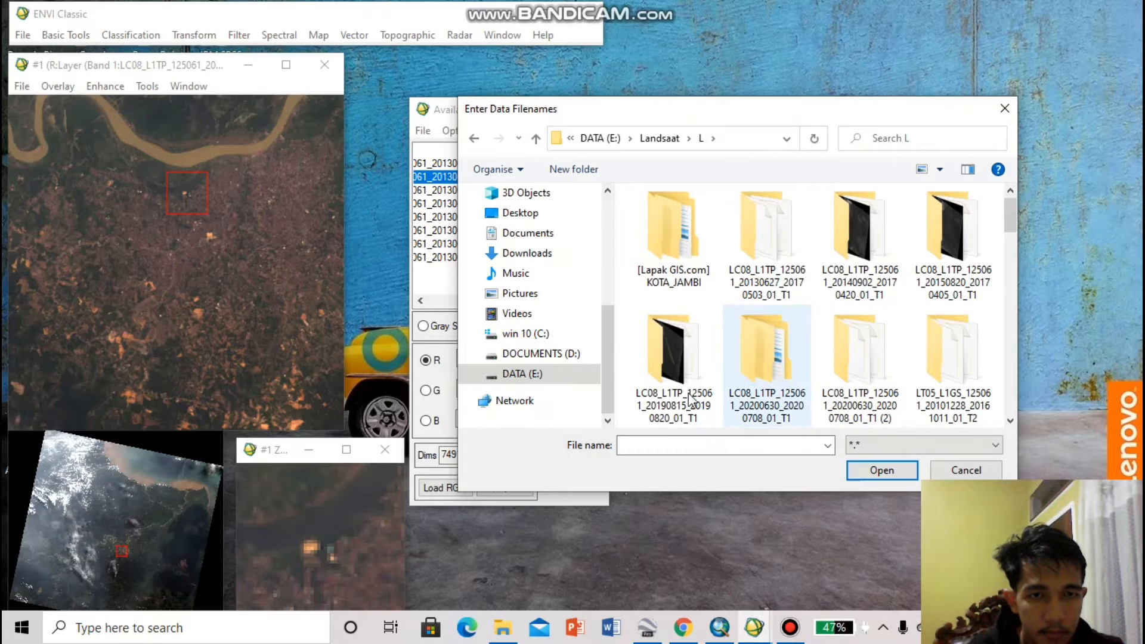
scroll(902, 400, "down", 2)
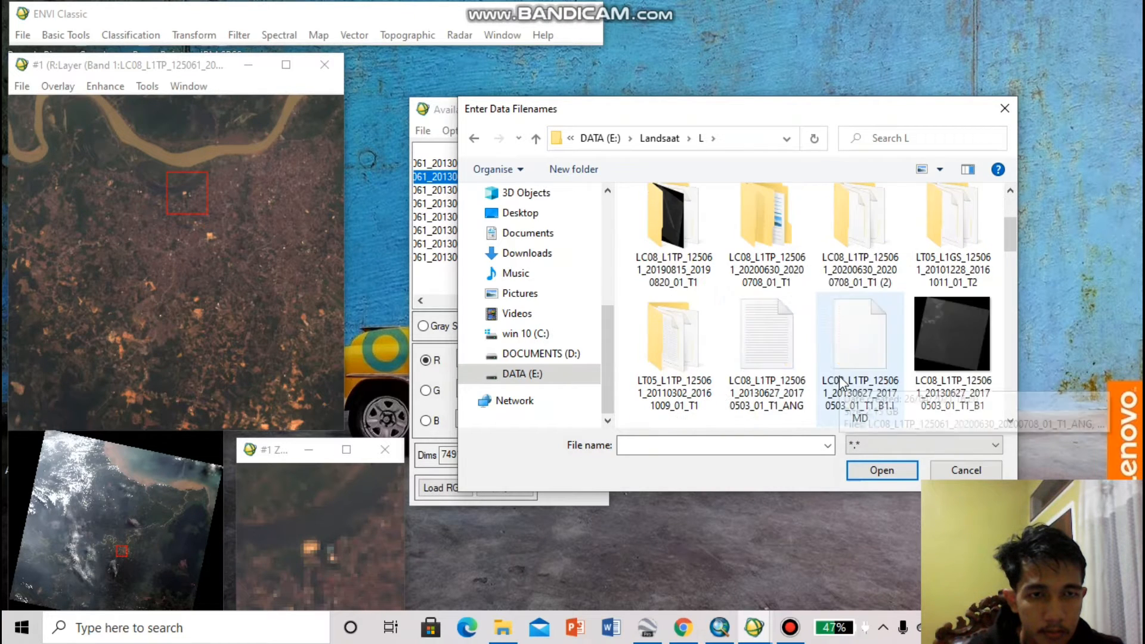
double_click(658, 357)
left_click_drag(624, 234, 811, 241)
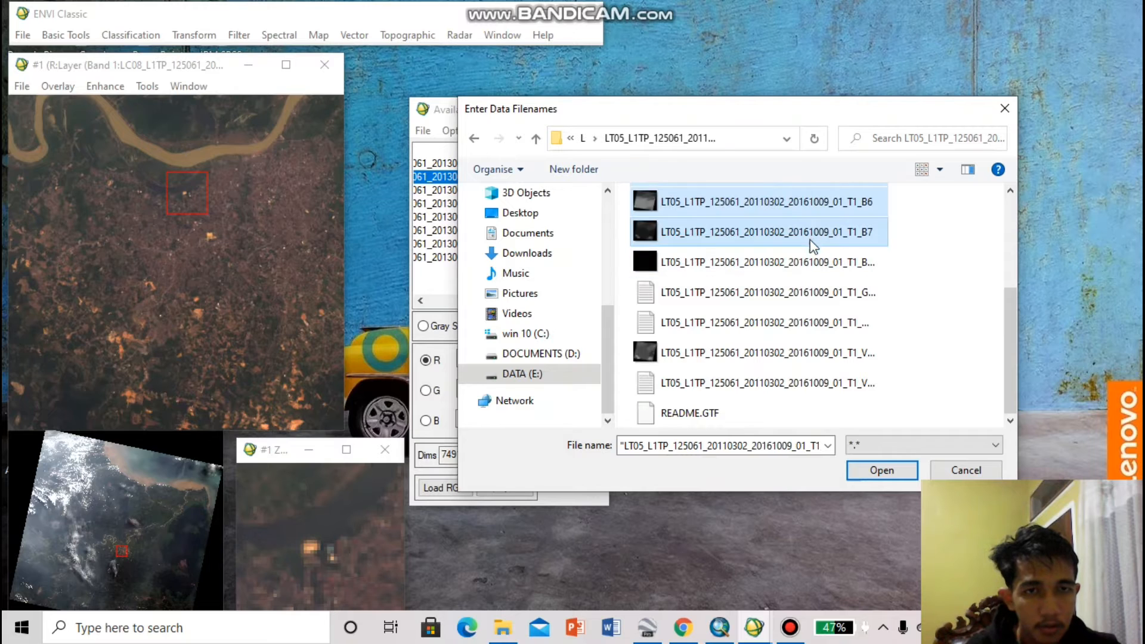
left_click(872, 476)
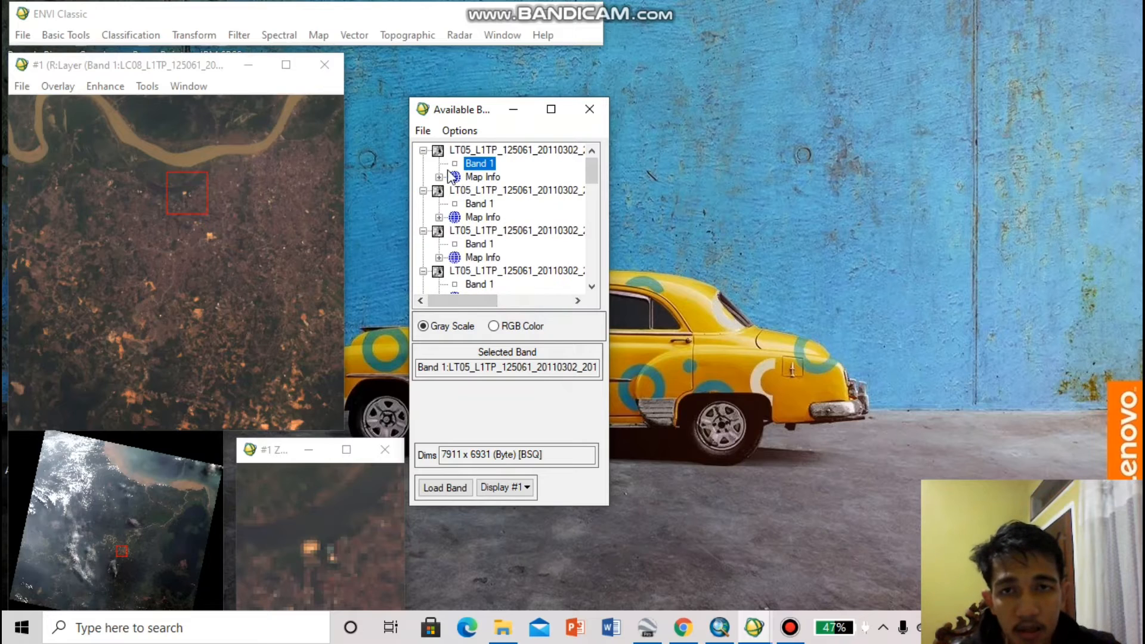
Check the map information of the first LT05 band and switch the band list to RGB Color
left_click(439, 178)
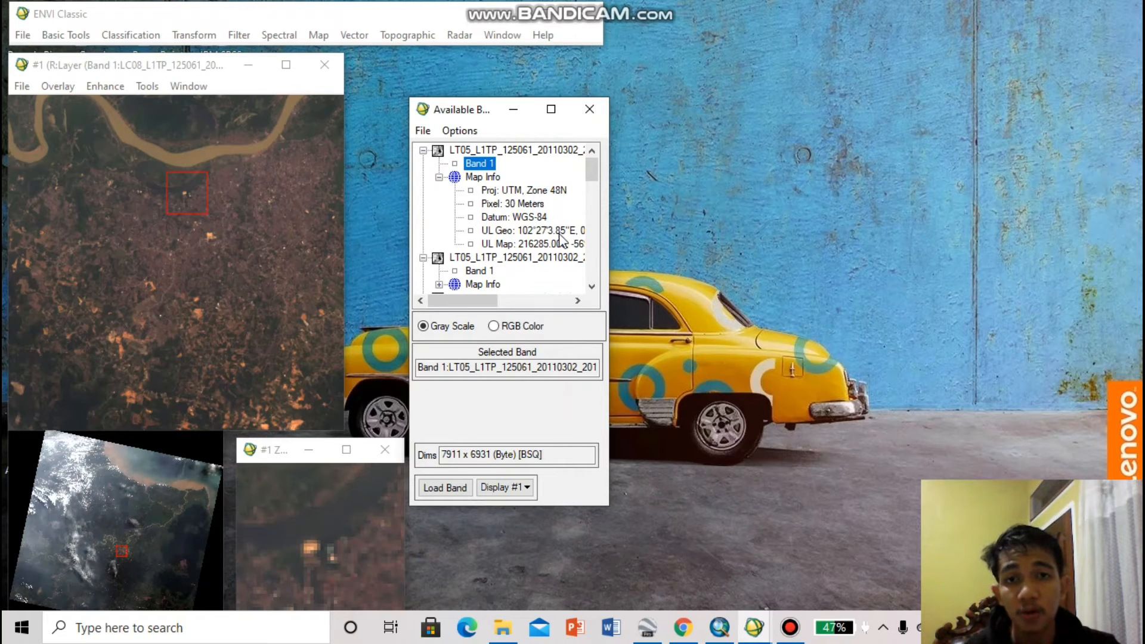
mouse_move(441, 306)
left_mouse_down()
mouse_move(514, 301)
mouse_move(453, 306)
left_mouse_up()
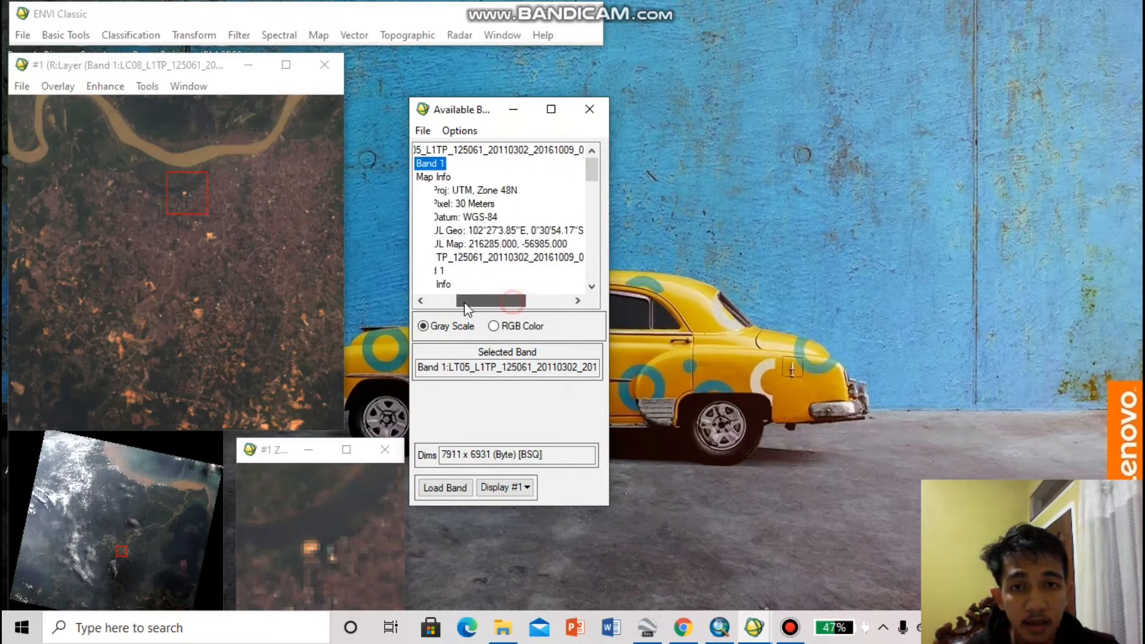
left_click(493, 325)
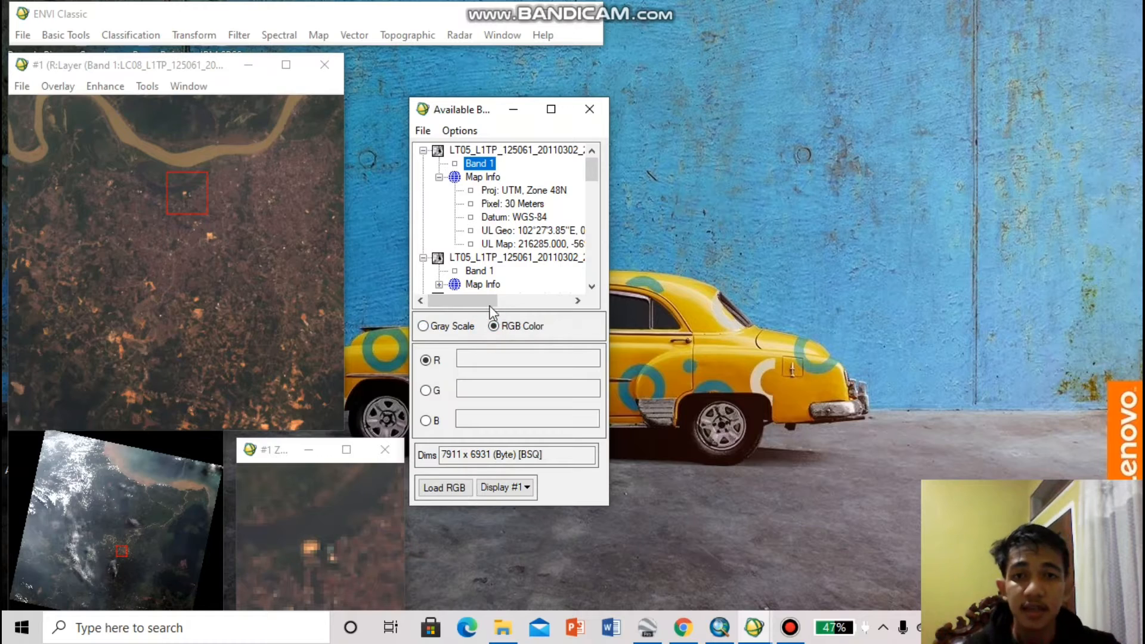
mouse_move(476, 304)
left_mouse_down()
mouse_move(525, 305)
mouse_move(471, 304)
left_mouse_up()
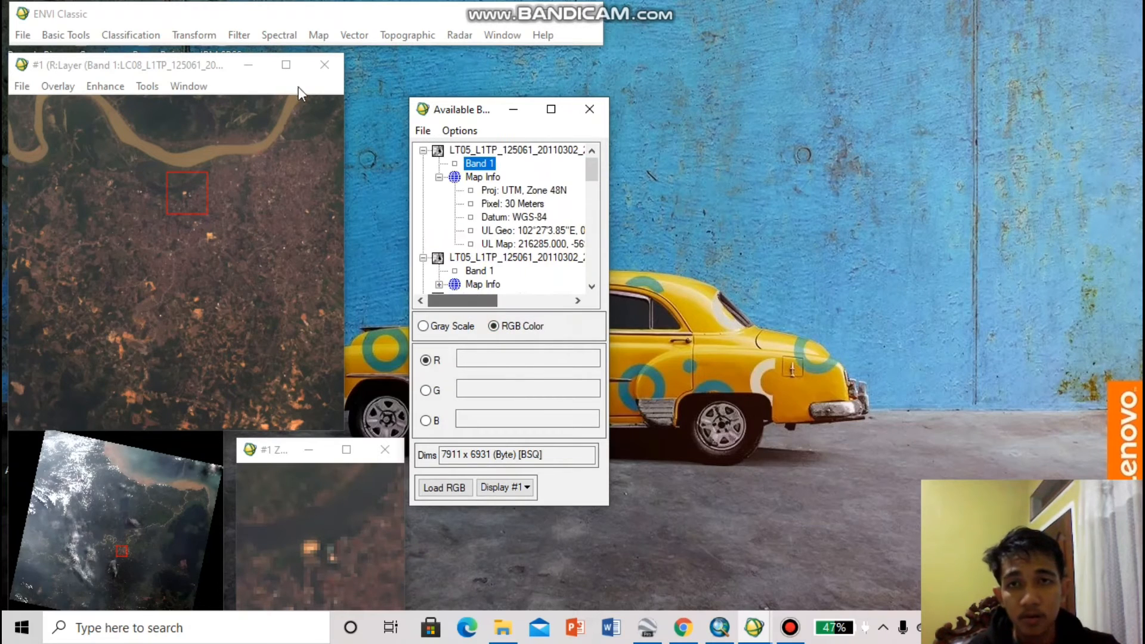
Start layer stacking and import the seven LT05_L1TP_125061_20110302_20161009_01_T1 band files as its input
left_click(319, 35)
left_click(361, 361)
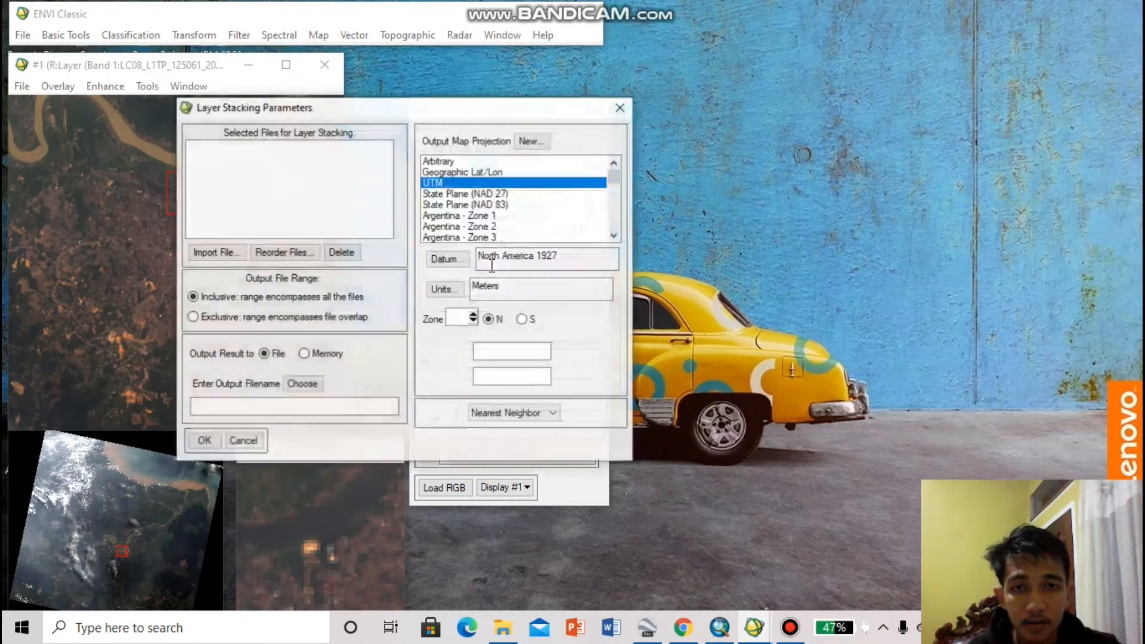
left_click_drag(343, 107, 564, 105)
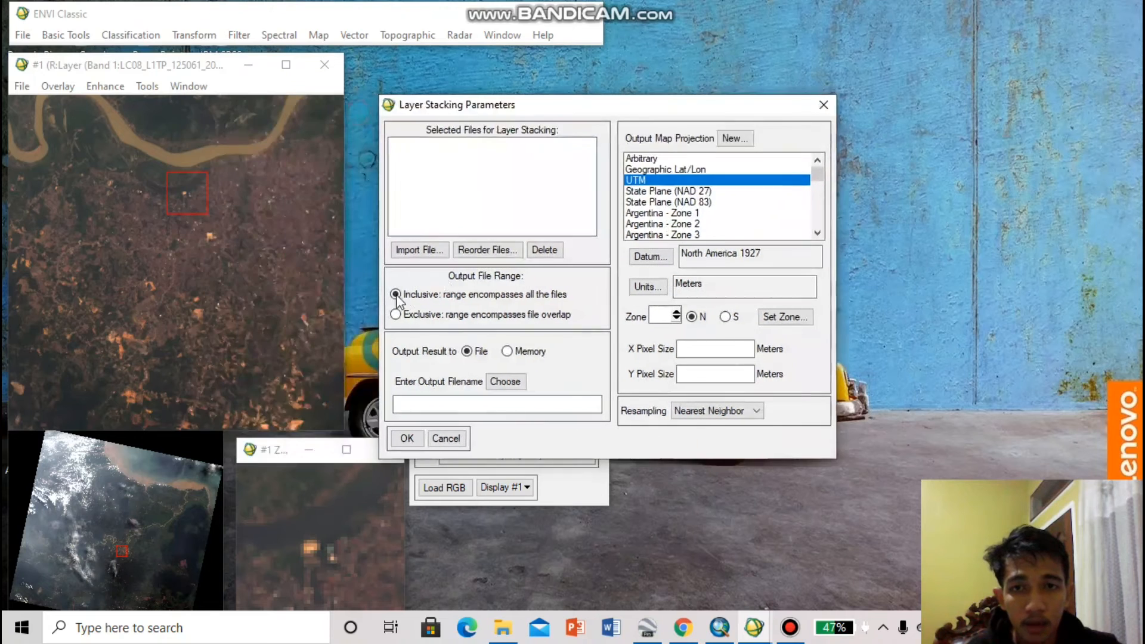
left_click(403, 250)
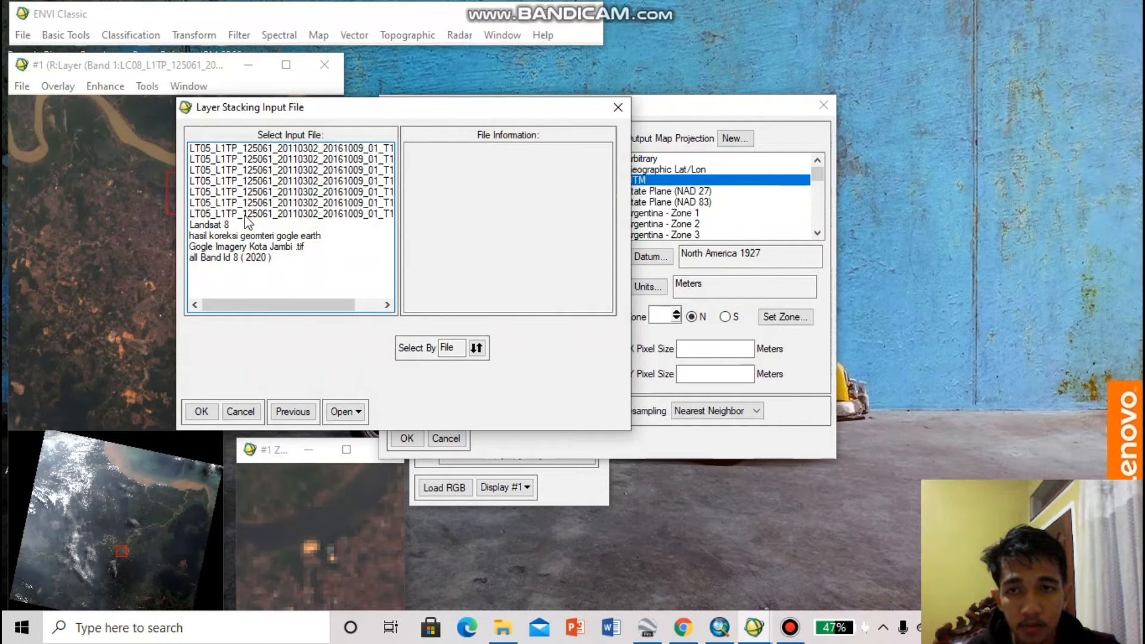
left_click_drag(251, 214, 255, 148)
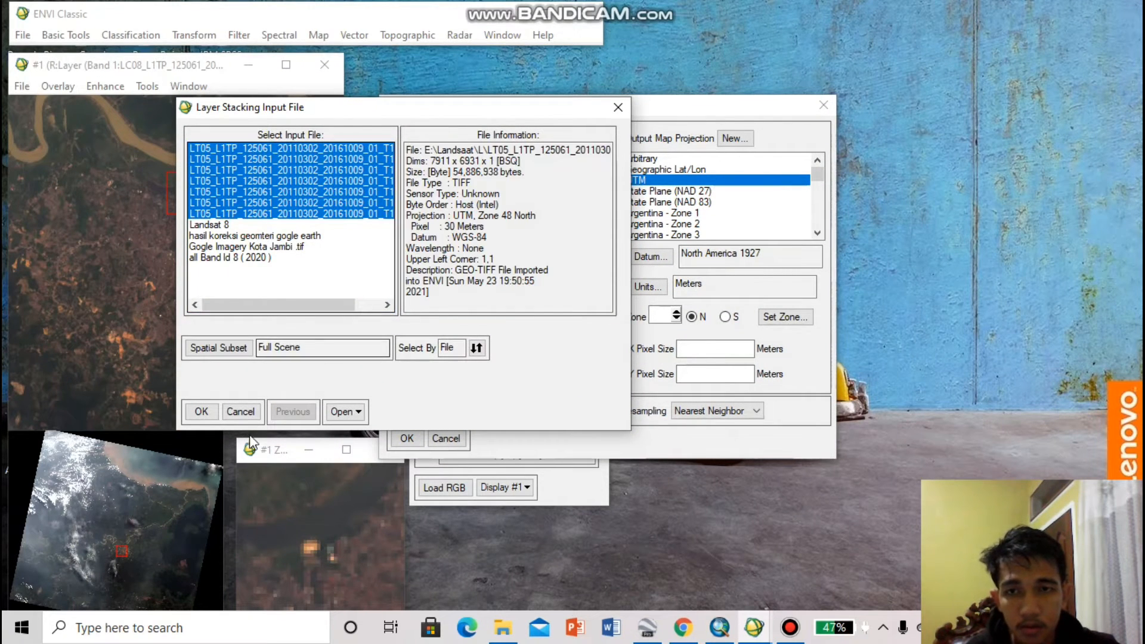
left_click(213, 412)
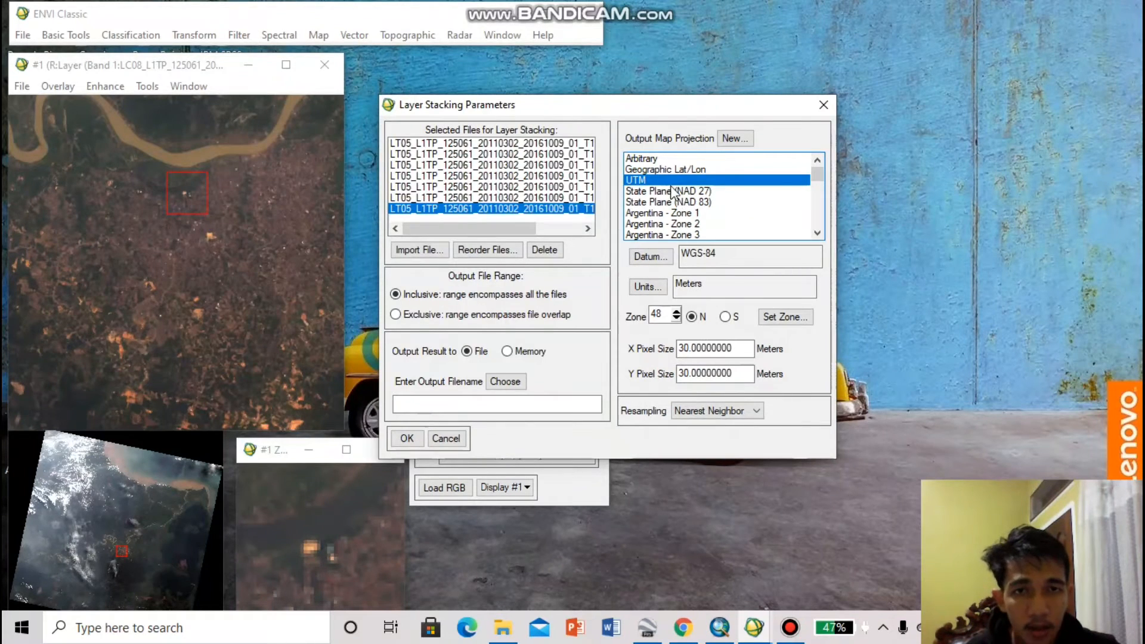
Browse for the output location on DOCUMENTS (D:), reaching Semester 4, Pengolaan Citra Digital, Latihan Tugas, All Band
left_click(500, 382)
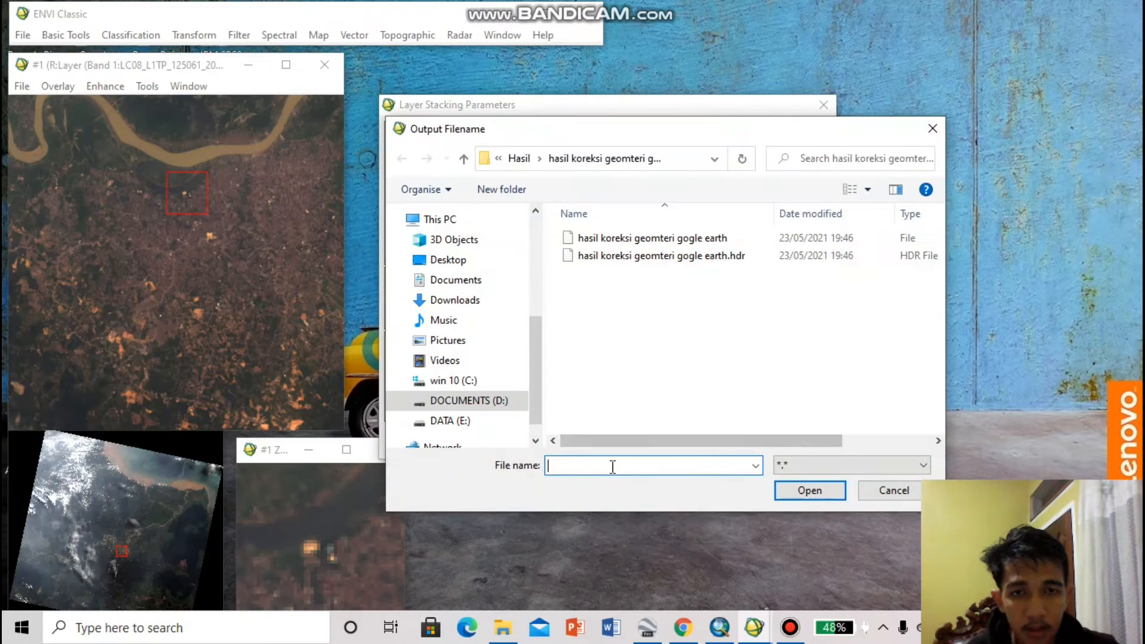
left_click(480, 402)
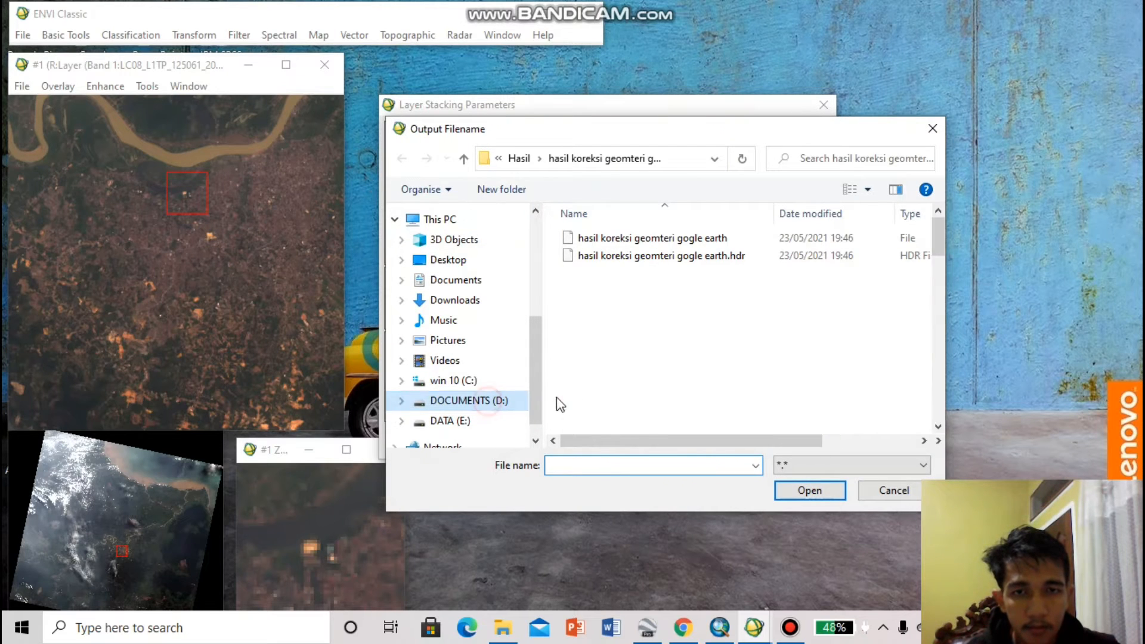
double_click(589, 326)
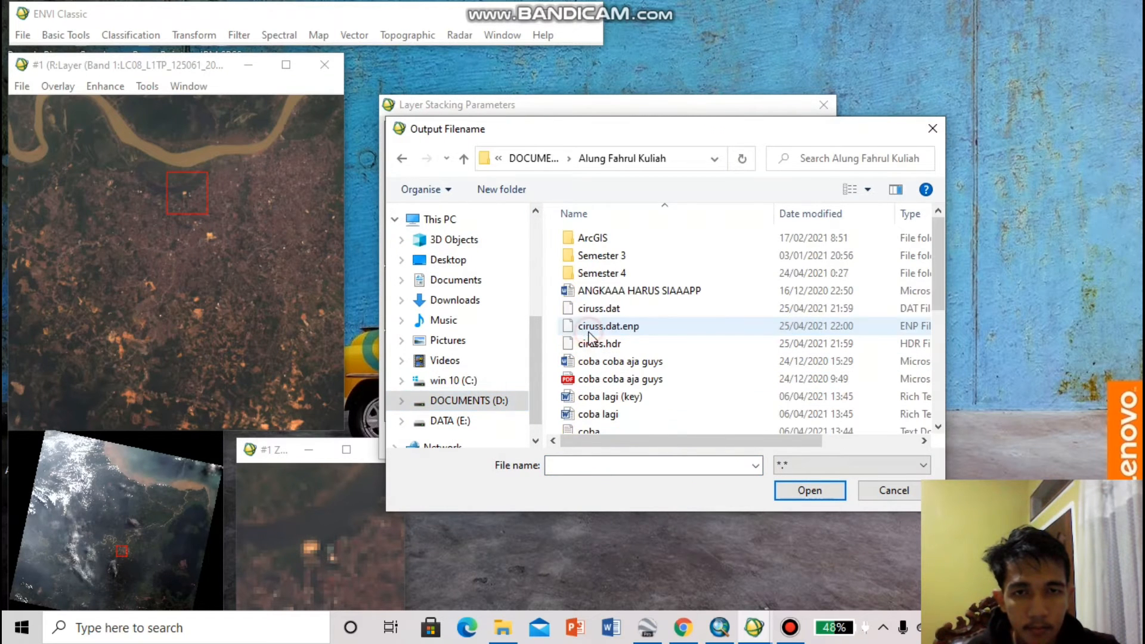
double_click(614, 275)
scroll(627, 331, "down", 2)
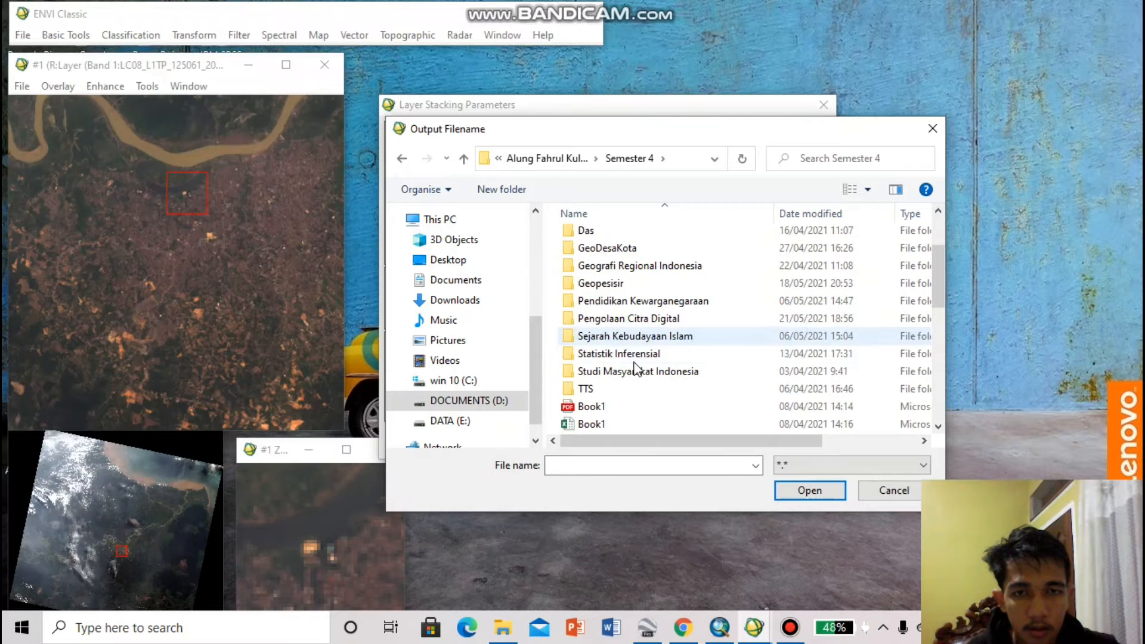
double_click(633, 321)
double_click(609, 308)
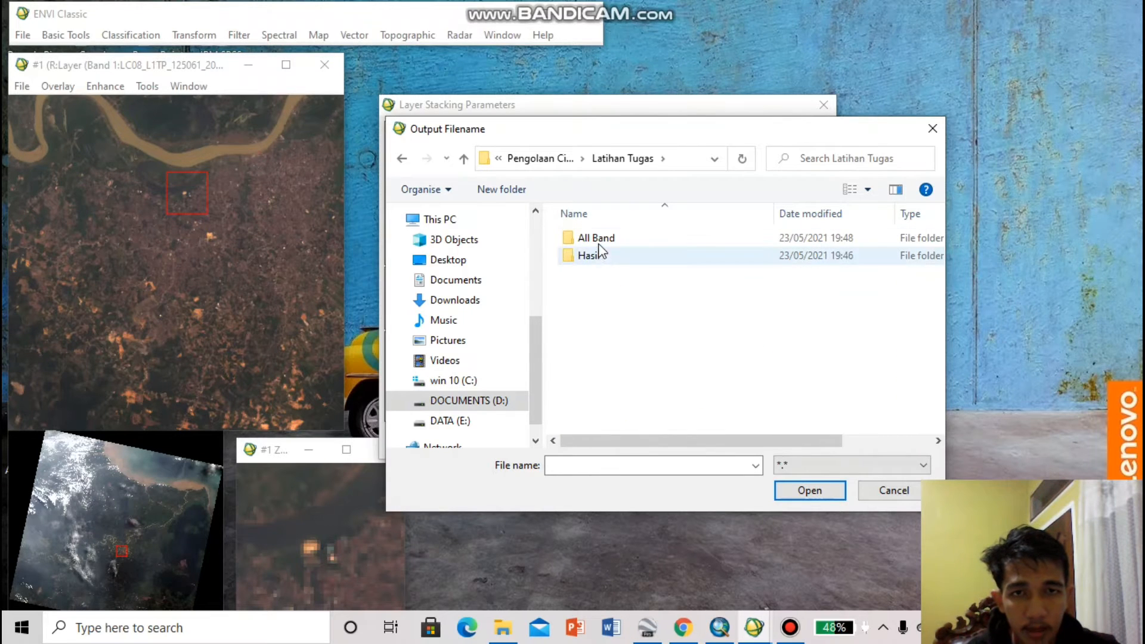
double_click(598, 238)
Name the stacked output file all band landsat 5 and run the layer stacking
left_click(588, 465)
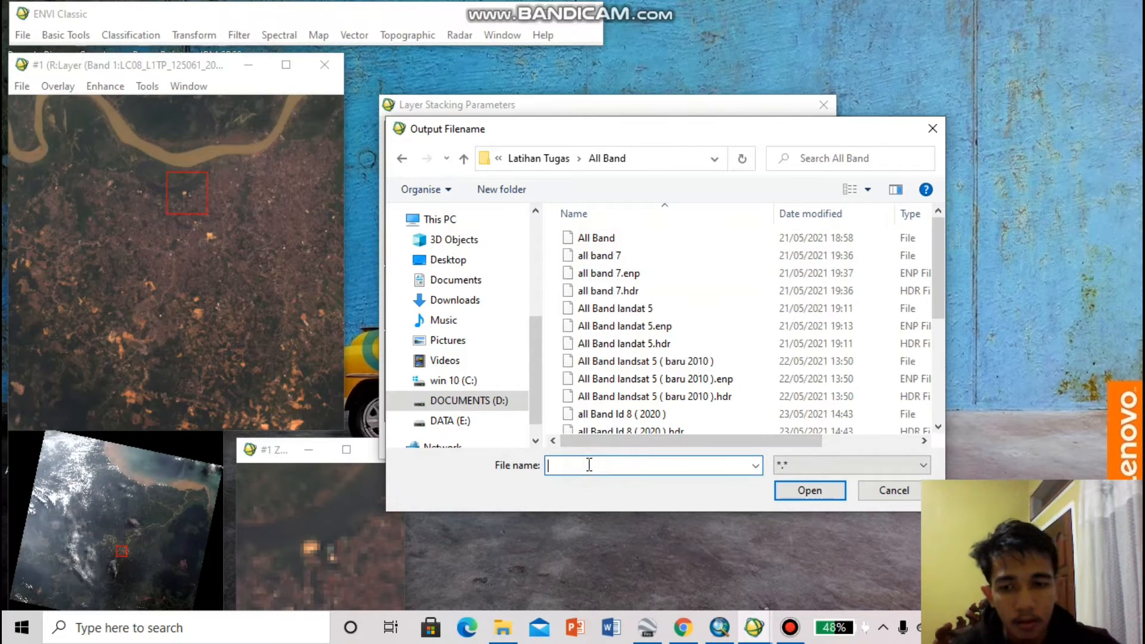
type("all band  landsat 5")
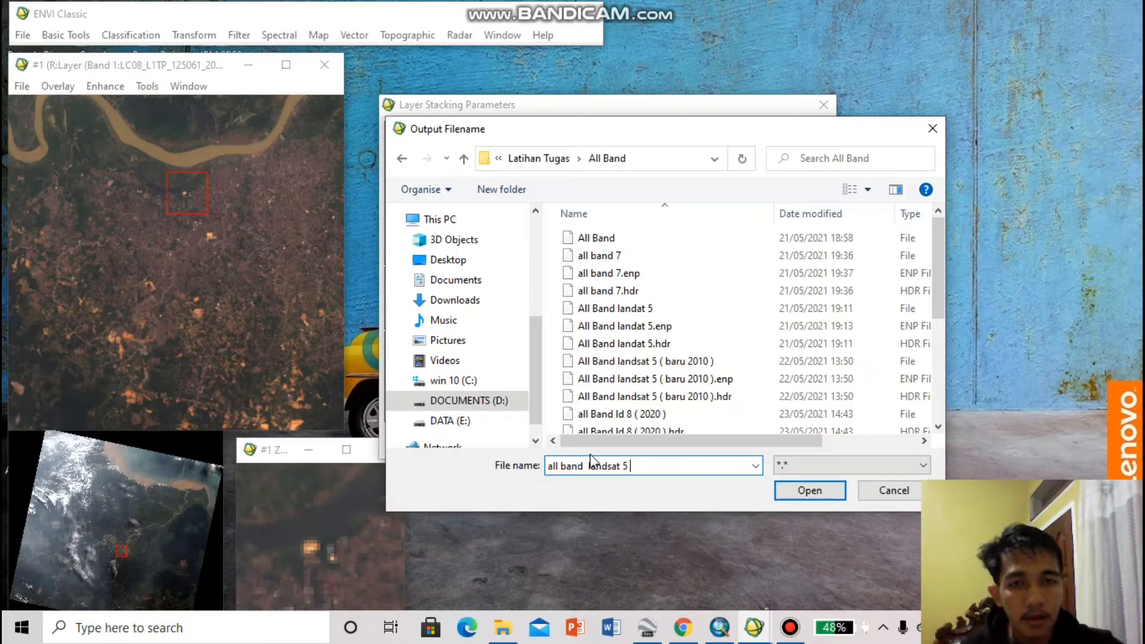
left_click(785, 491)
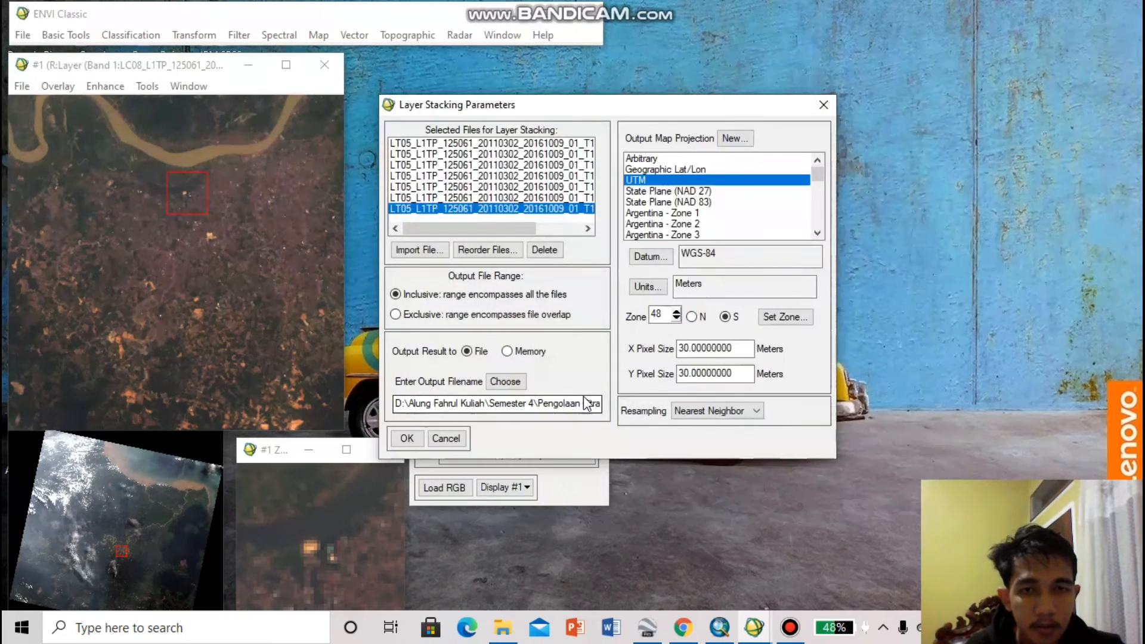
left_click(405, 439)
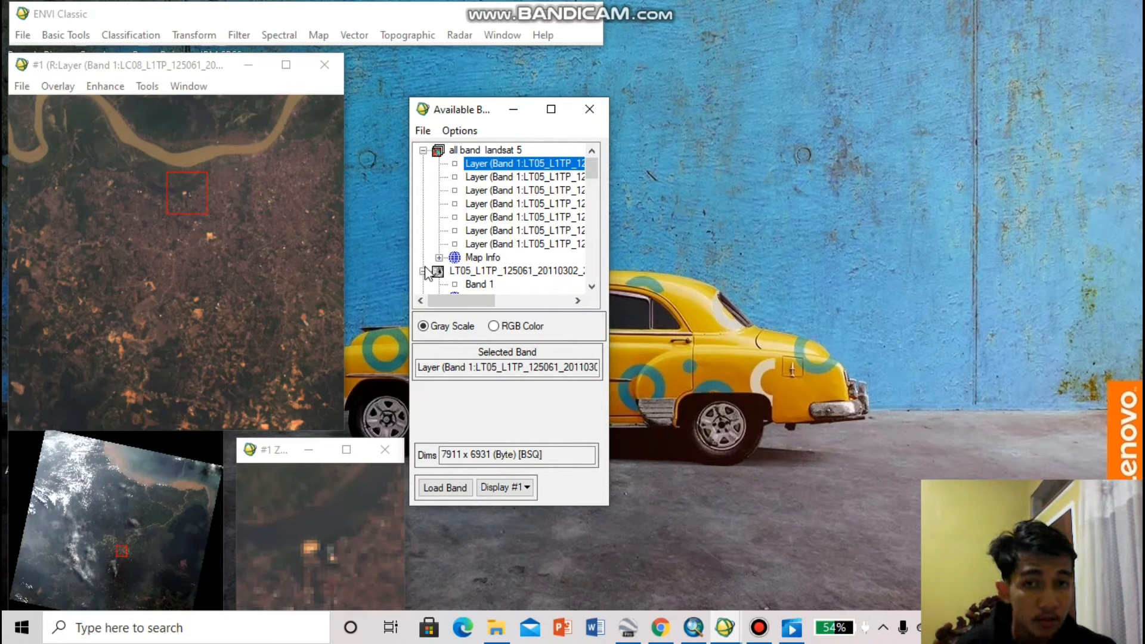
Check the map information and layer names of all band landsat 5 and switch the band list to RGB Color
left_click(436, 258)
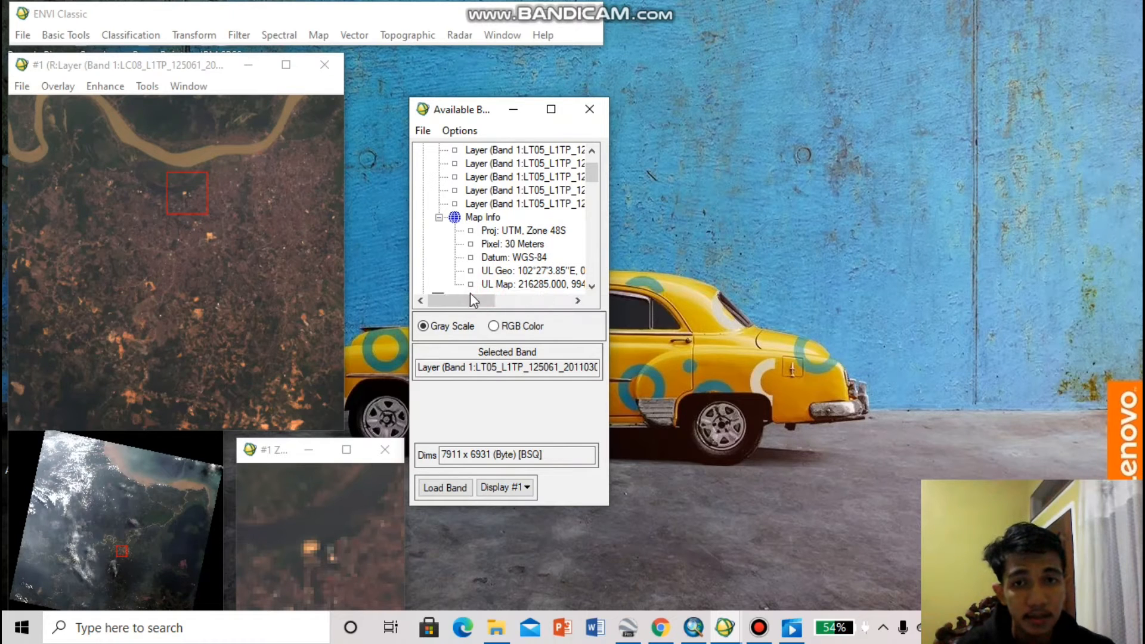
left_click_drag(467, 306, 540, 303)
left_click(493, 325)
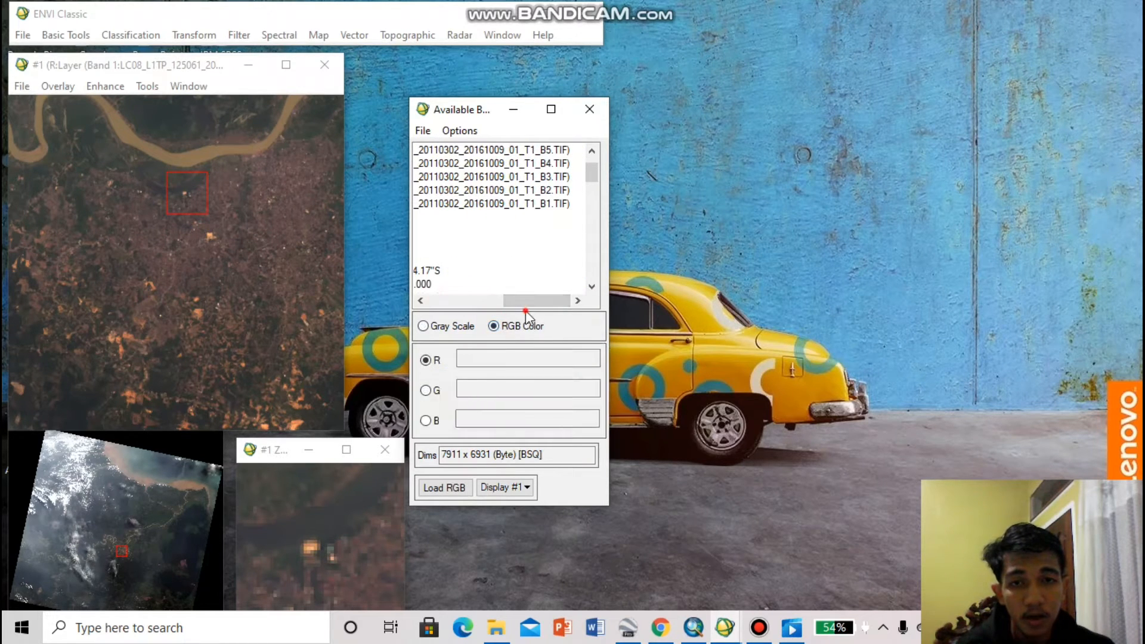
left_click(511, 487)
left_click(519, 506)
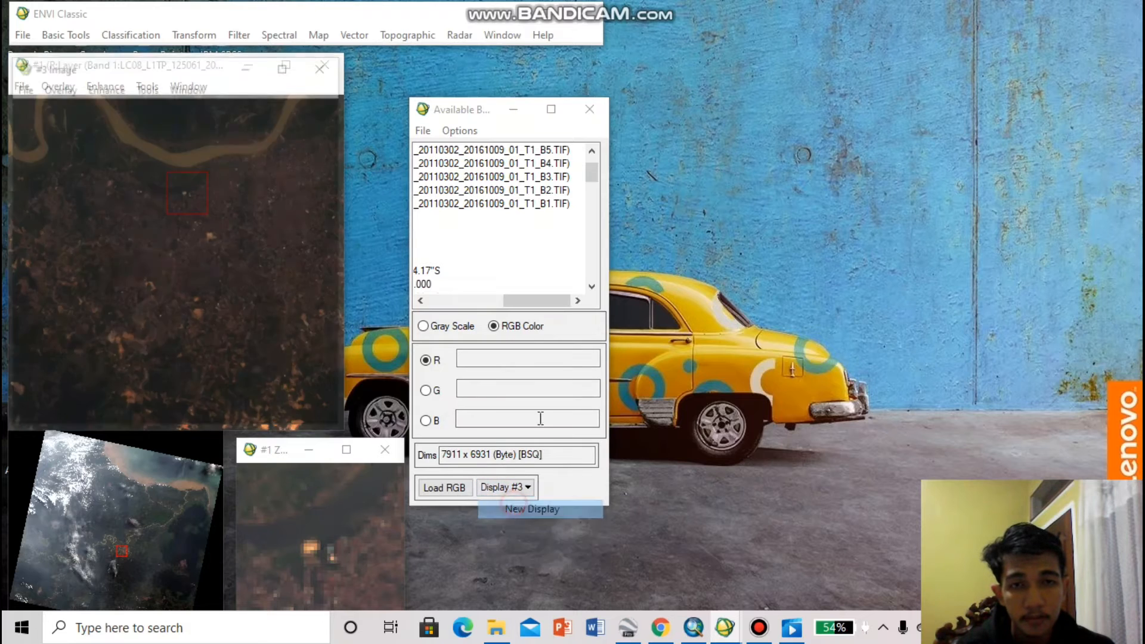
left_click_drag(119, 67, 803, 83)
Close the old Display #2 windows and the empty Display #3
mouse_move(631, 633)
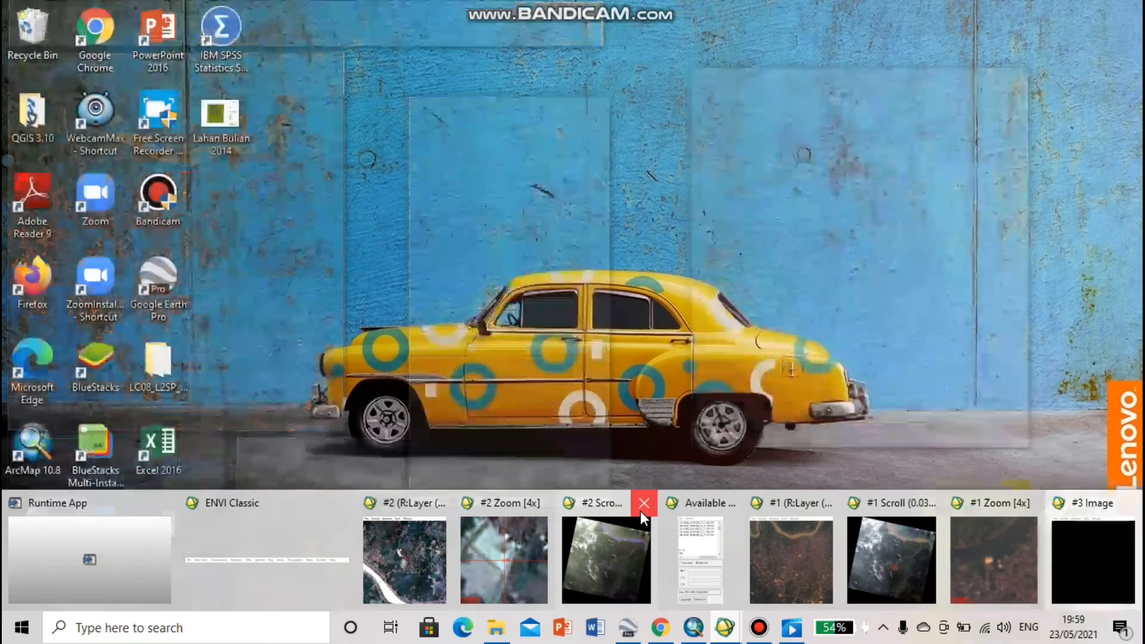
left_click(643, 506)
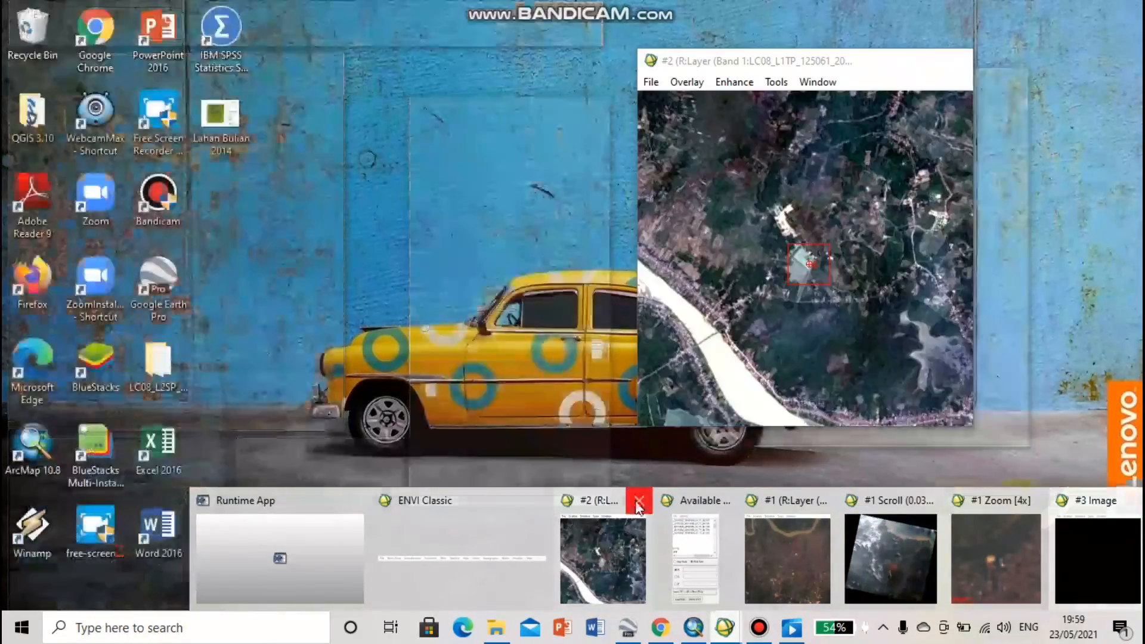
left_click(634, 501)
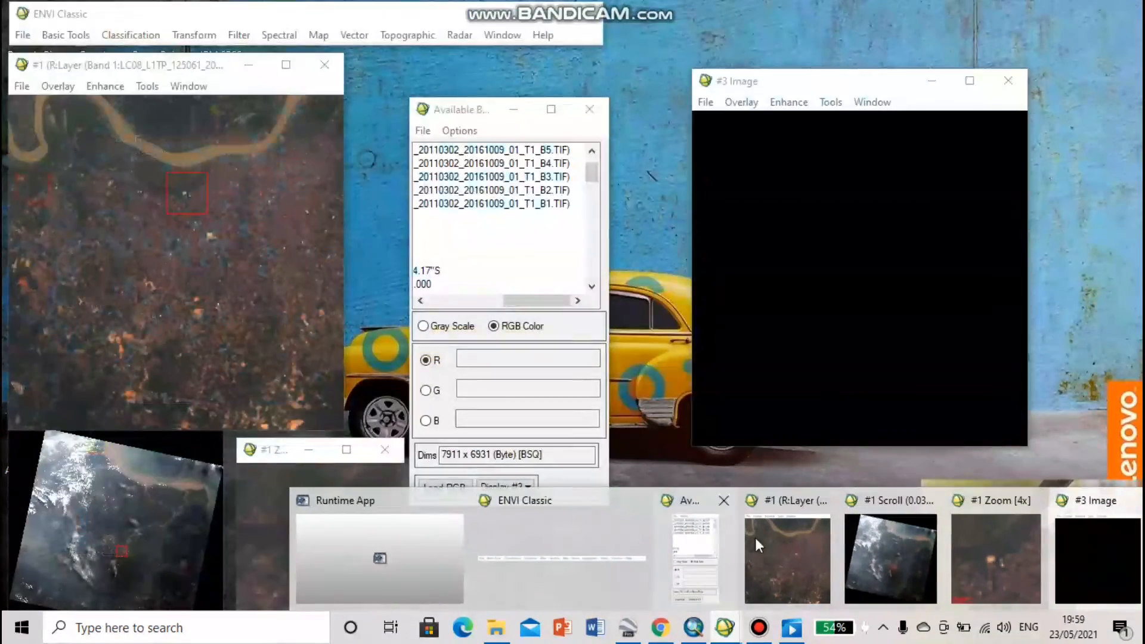
left_click(1008, 80)
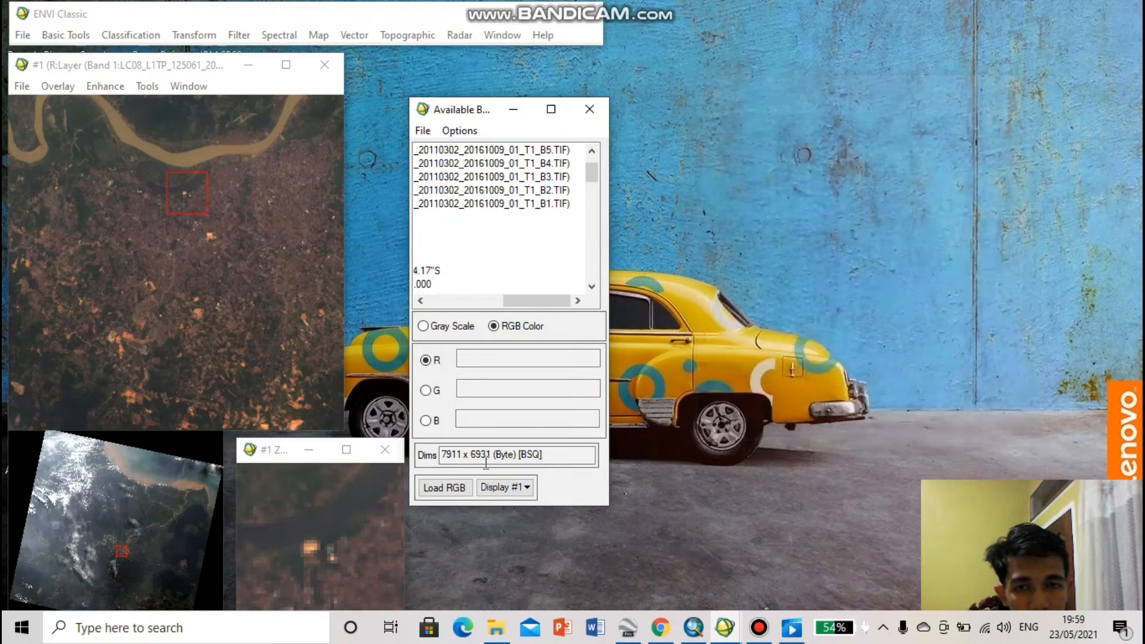
Open a new Display #2 and place its image window clear of the Available Bands List
left_click(501, 487)
left_click(510, 509)
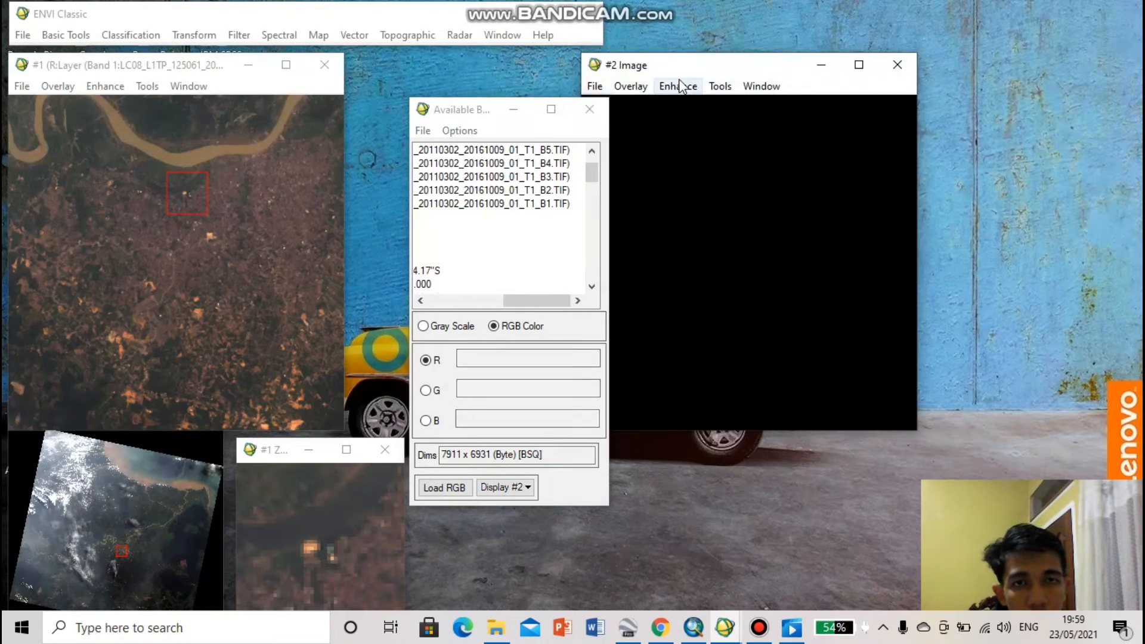
left_click_drag(686, 65, 821, 70)
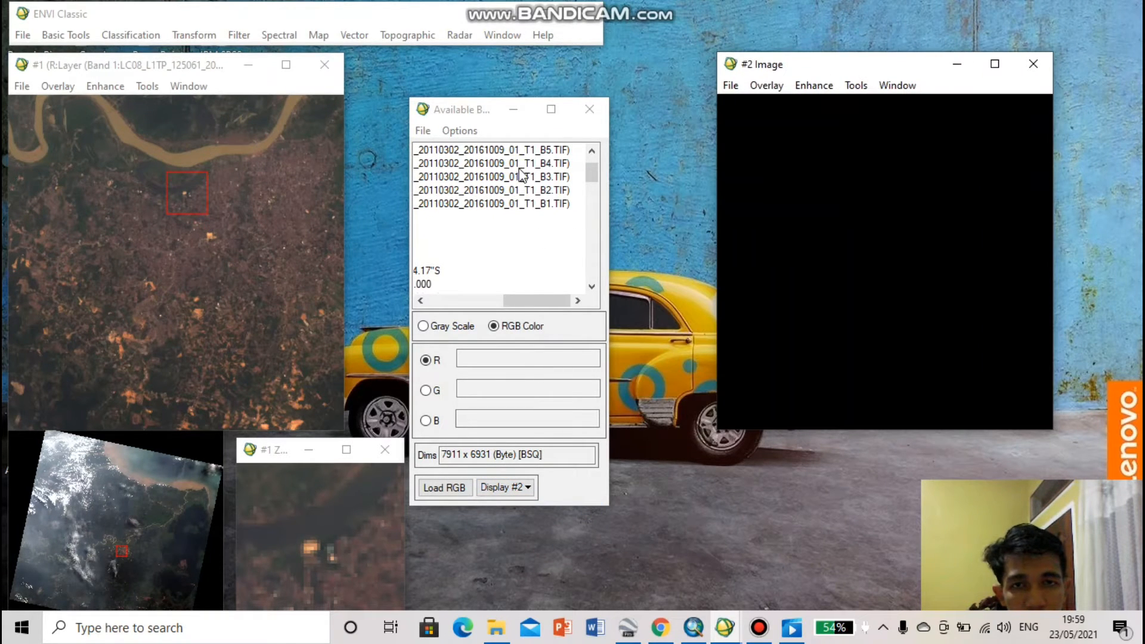
left_click(958, 548)
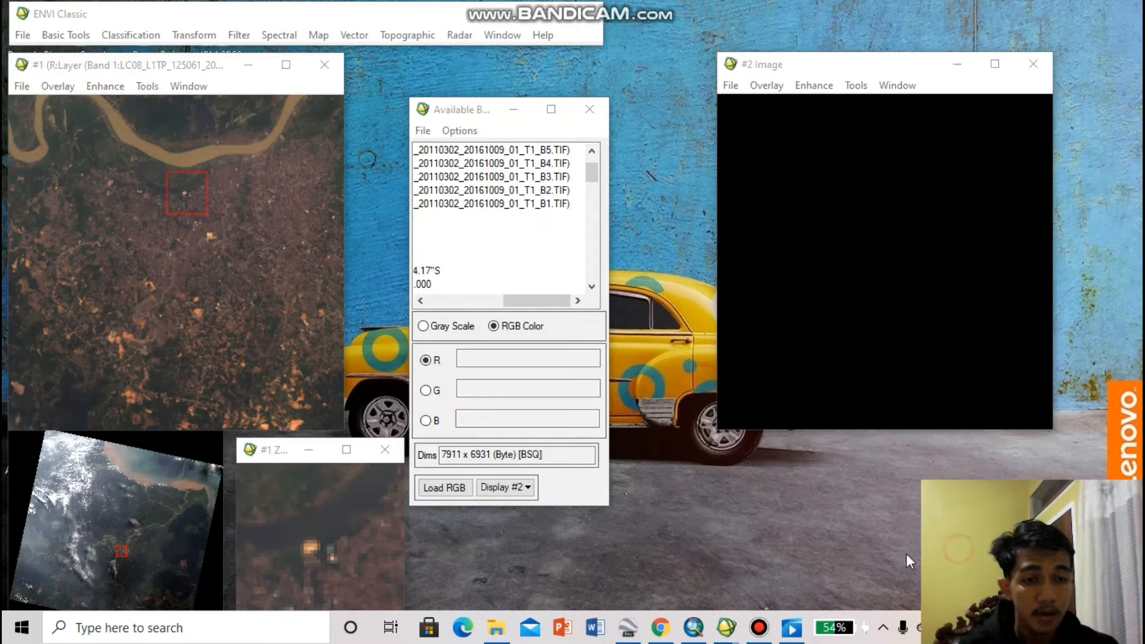
left_click(530, 176)
left_click(530, 189)
left_click(529, 195)
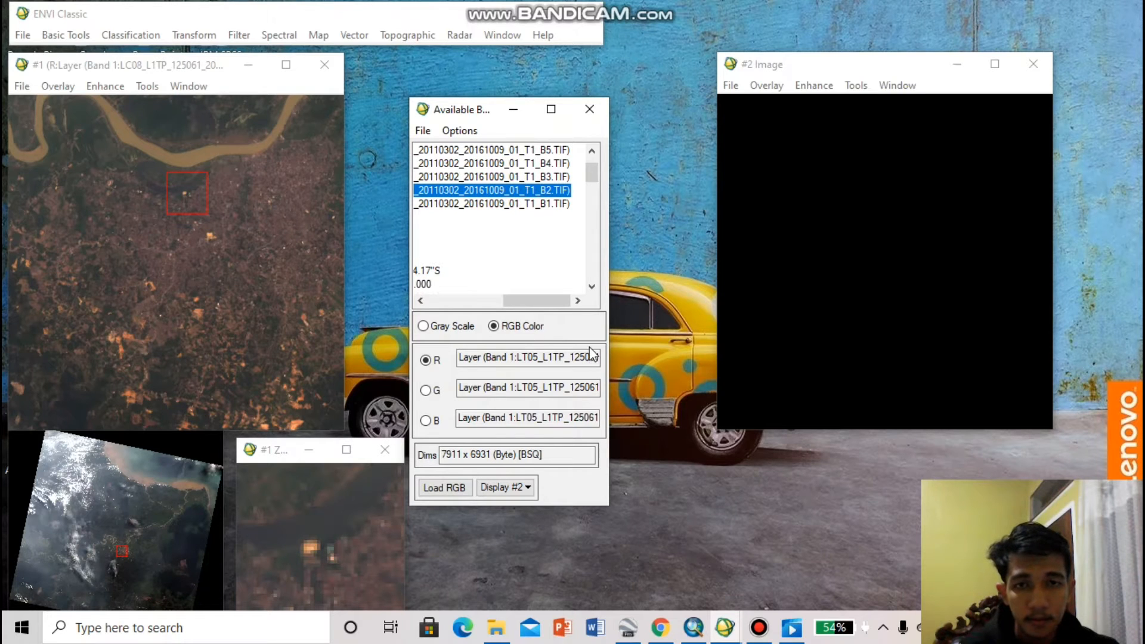
left_click(423, 326)
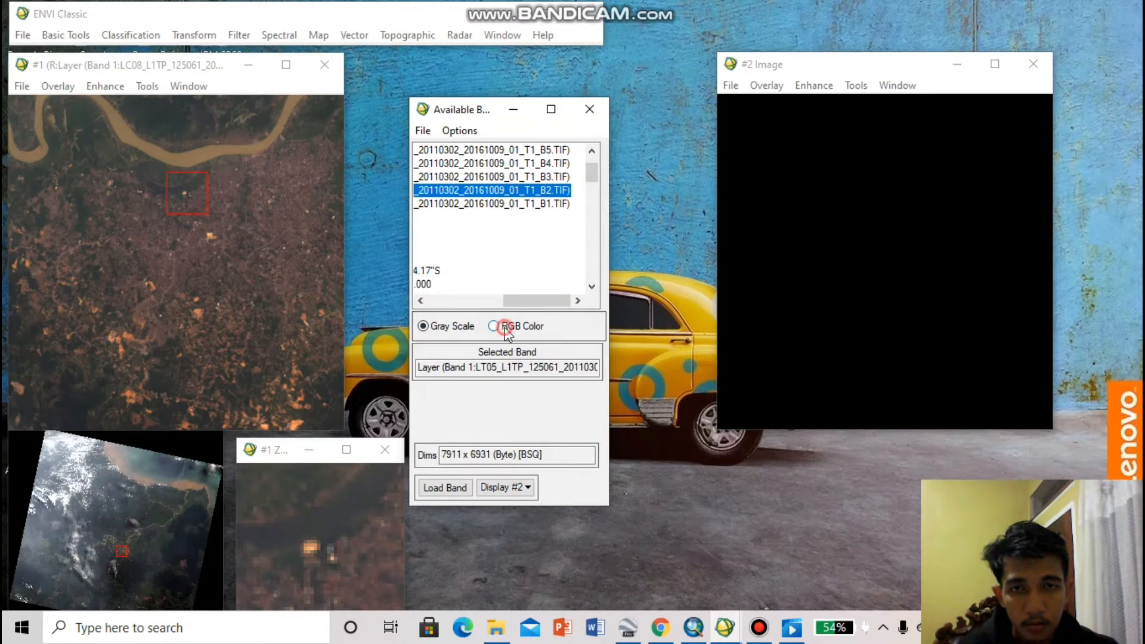
left_click(495, 326)
Assign Landsat 5 layers B3, B2 and B1 to red, green and blue and load the composite into Display #2
left_click(512, 180)
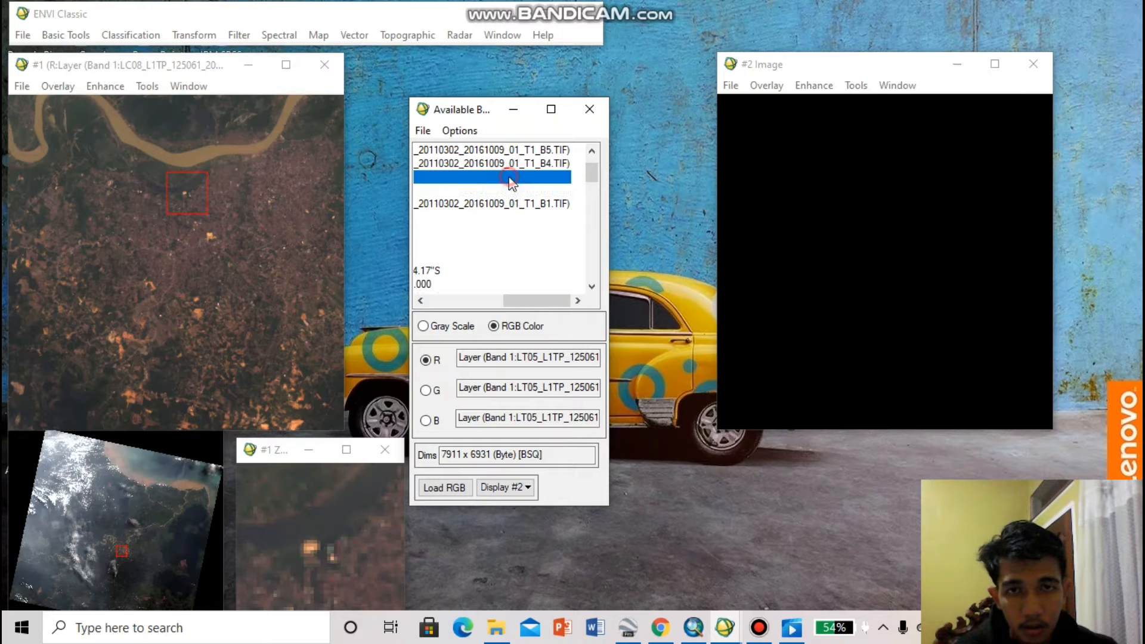
left_click(511, 193)
left_click(512, 204)
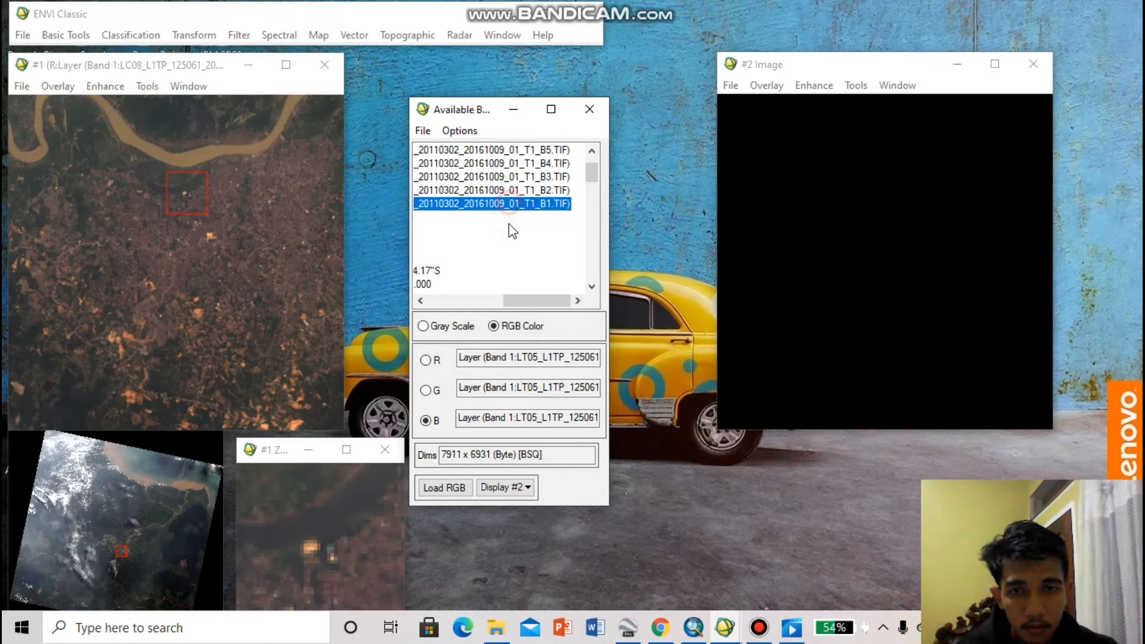
left_click(452, 487)
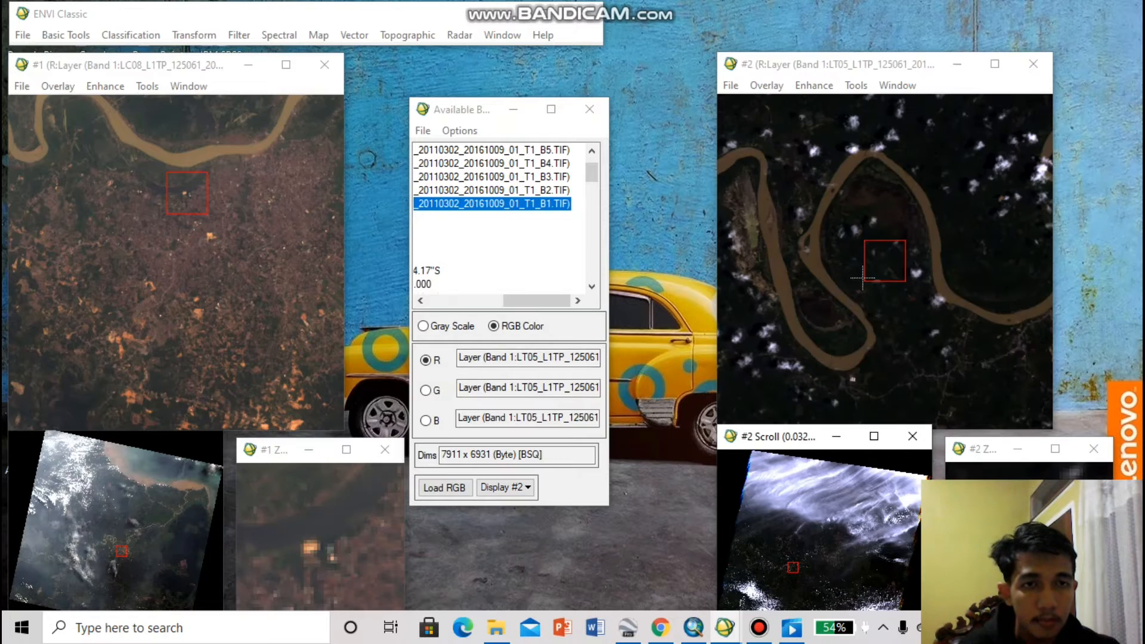
Check the full name of the layer assigned to the red channel of the Landsat 5 composite
left_click(926, 335)
left_click(583, 357)
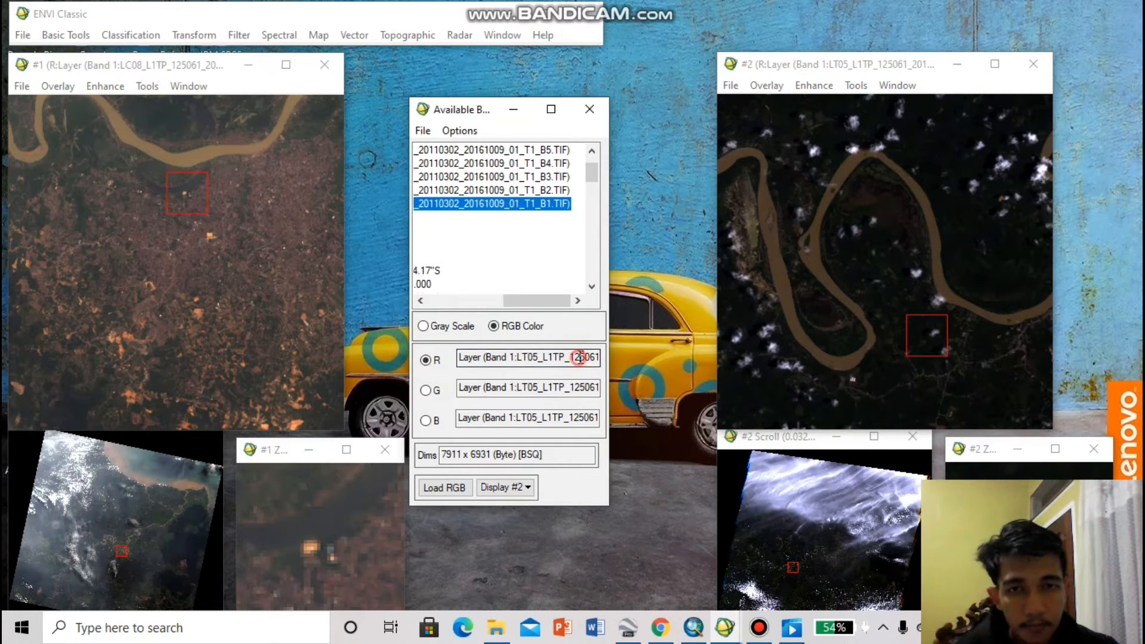
key("Right")
key("Right")
key("Right")
key("Right")
key("Right")
key("Right")
key("Right")
key("Right")
key("Right")
key("Right")
key("Right")
key("Right")
key("Right")
key("Right")
key("Right")
key("Right")
key("Right")
key("Right")
key("Right")
key("Right")
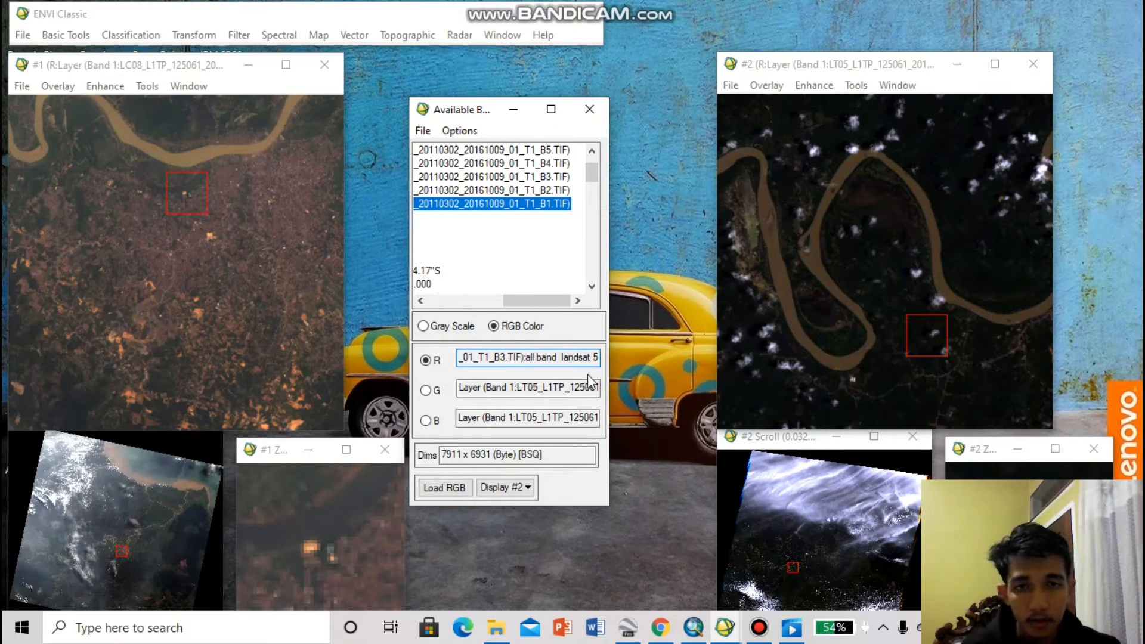
Locate the built-up area of Jambi in the Landsat 5 composite in Display #2
left_click(803, 570)
left_click(834, 309)
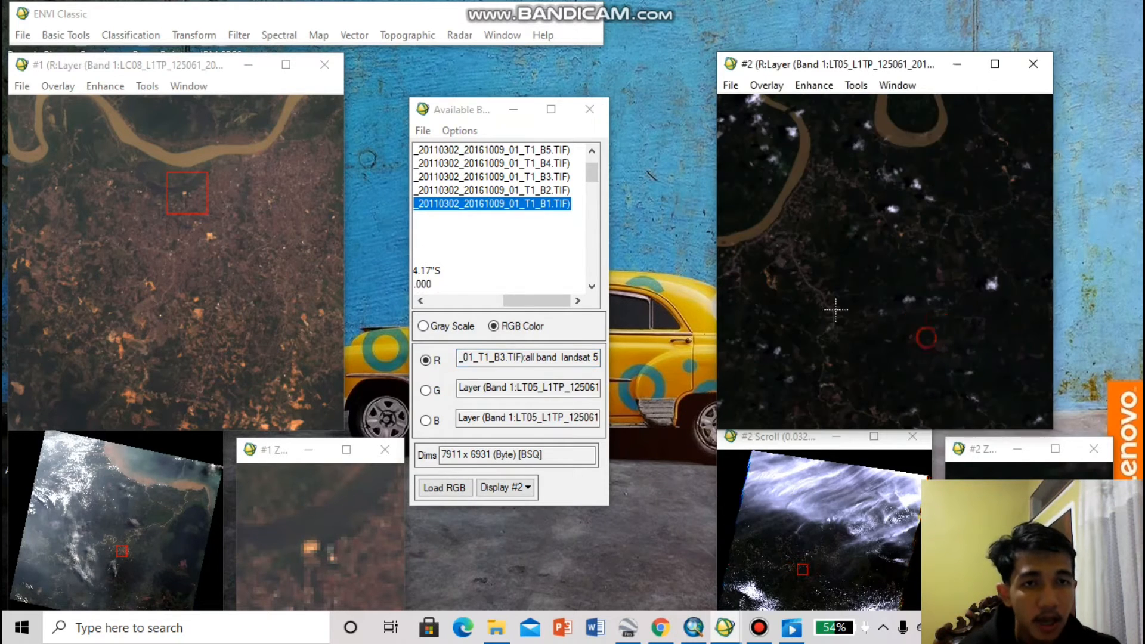
left_click(834, 577)
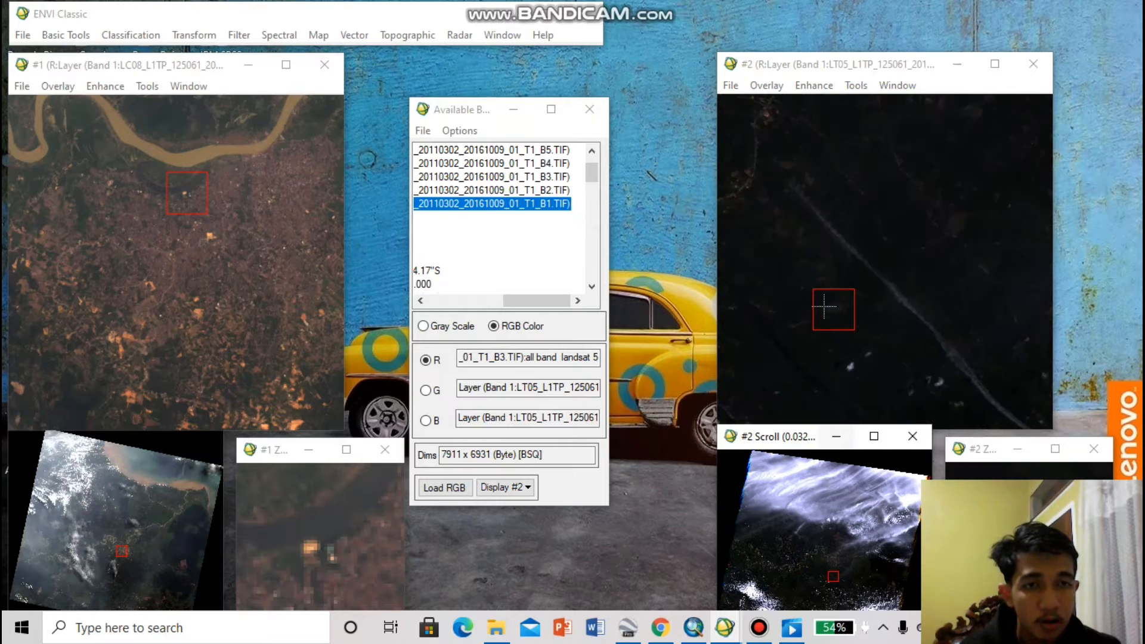
left_click(833, 564)
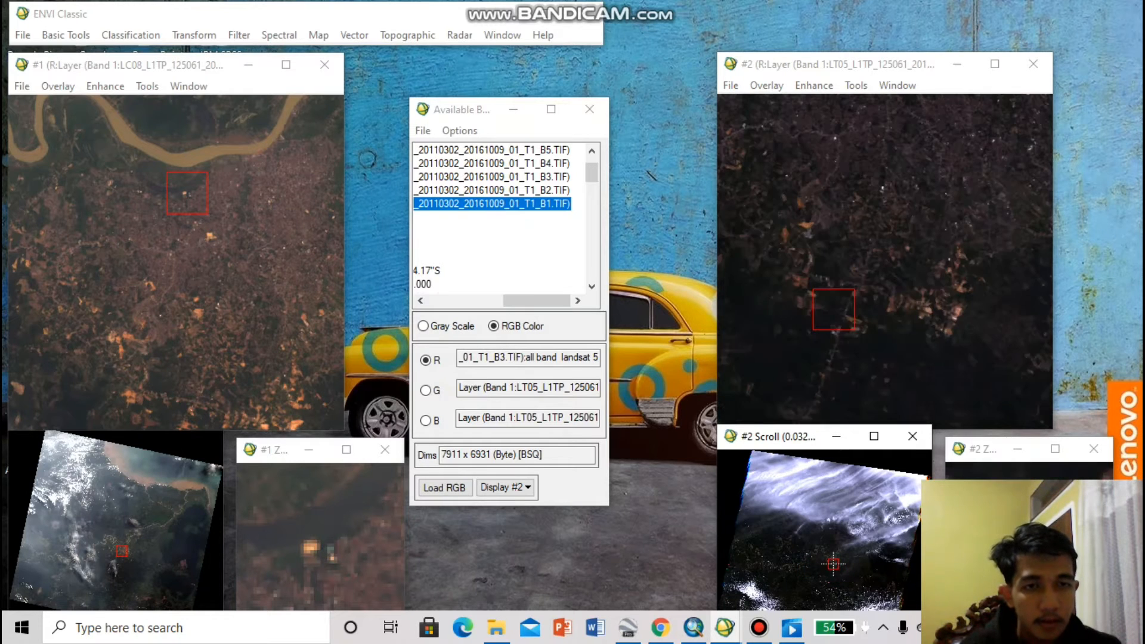
left_click_drag(830, 340, 846, 241)
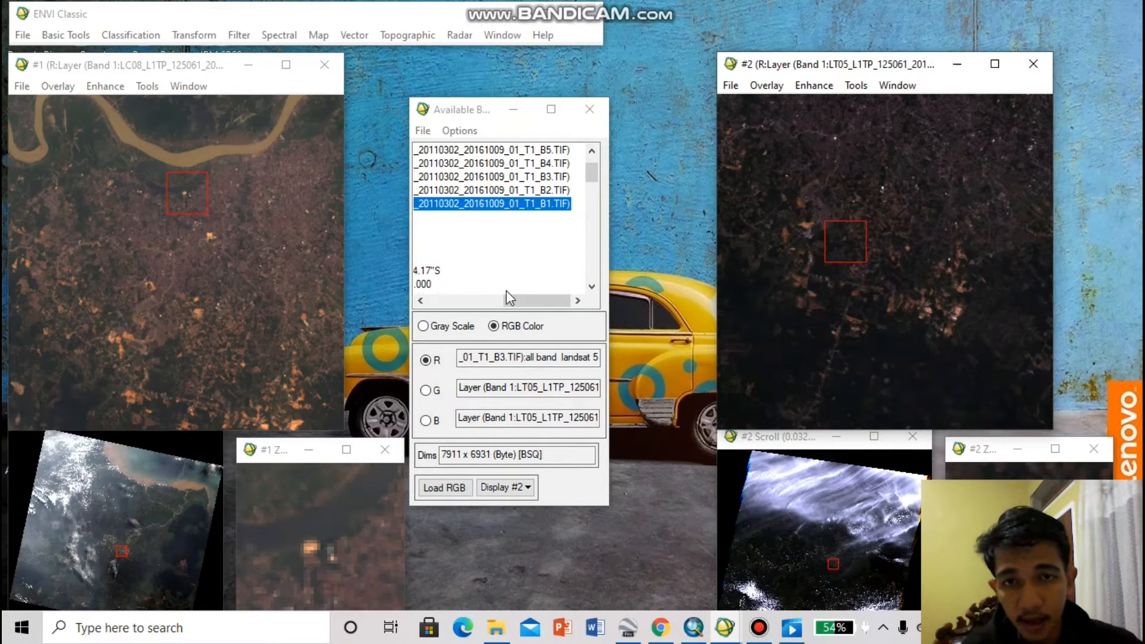
Move the Display #2 windows closer to the Available Bands List and bring the start of the layer names back into view
left_click(520, 302)
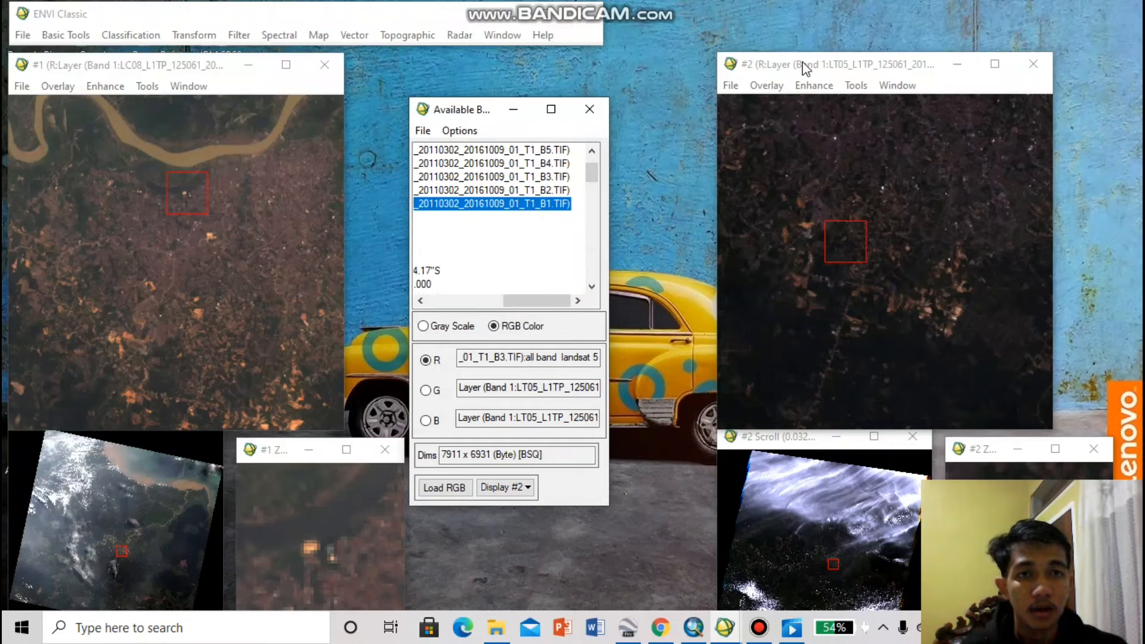
left_click_drag(805, 67, 754, 64)
left_click_drag(523, 300, 394, 315)
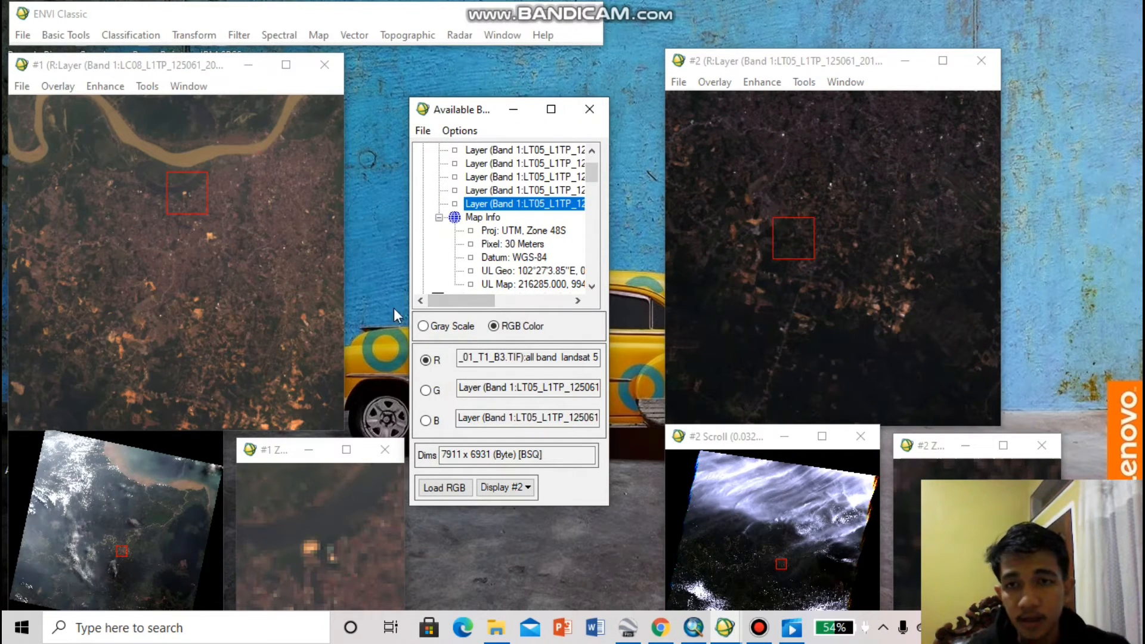
Link Display #1 and Display #2 with dynamic overlay on, using Display #1 for the link size and position
right_click(196, 190)
left_click(217, 200)
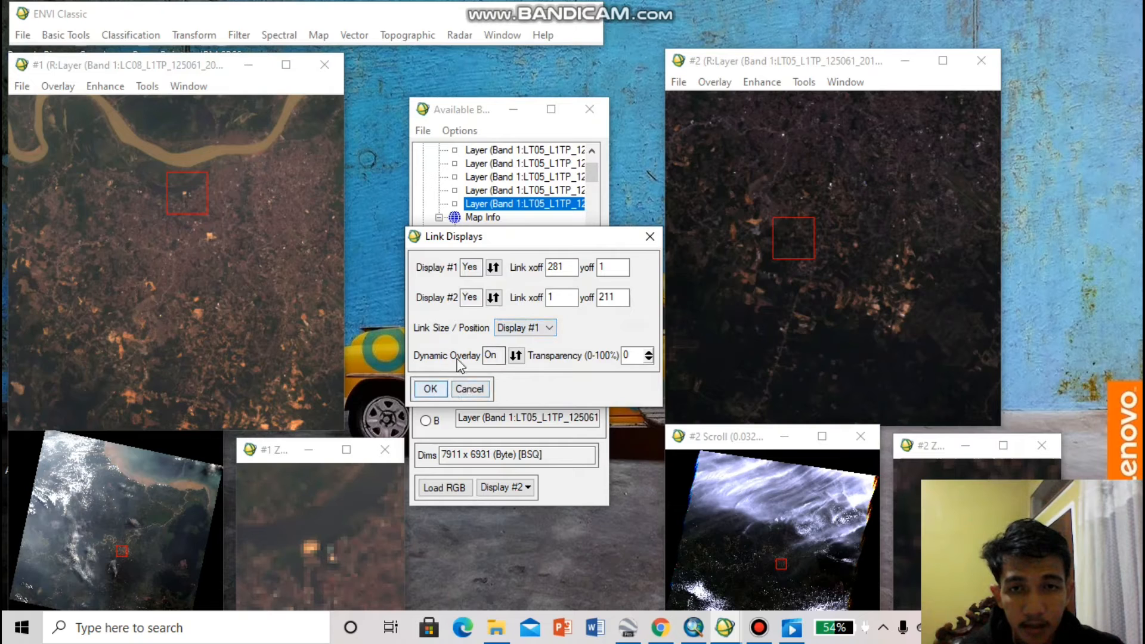
left_click(439, 390)
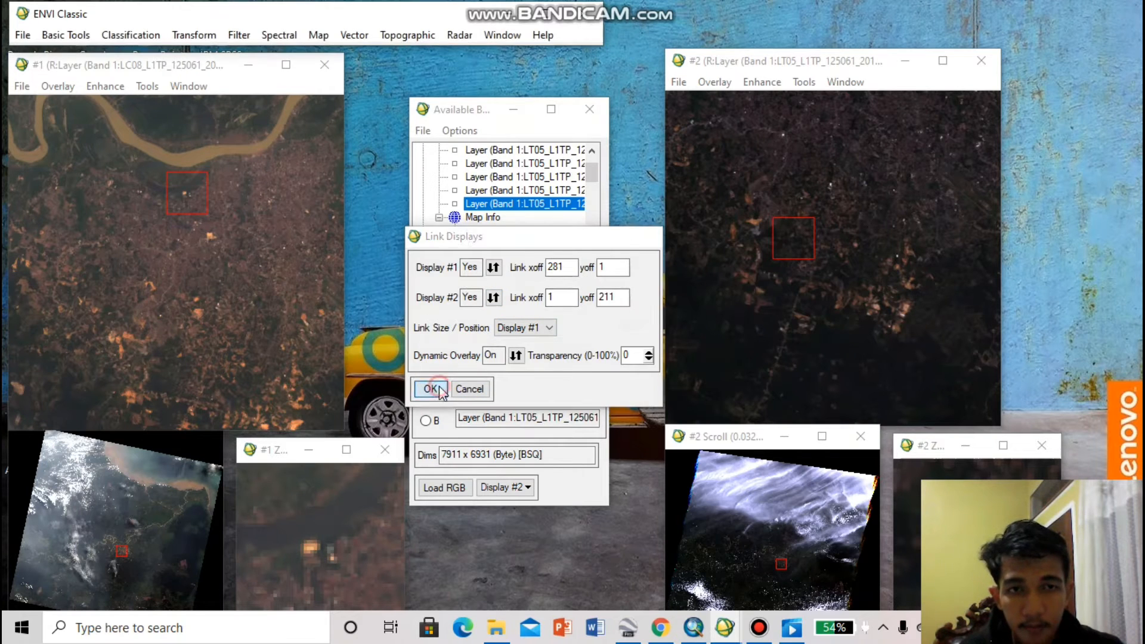
Compare the river bends and city edge in the linked Landsat 8 and Landsat 5 images to check their alignment
left_click(192, 218)
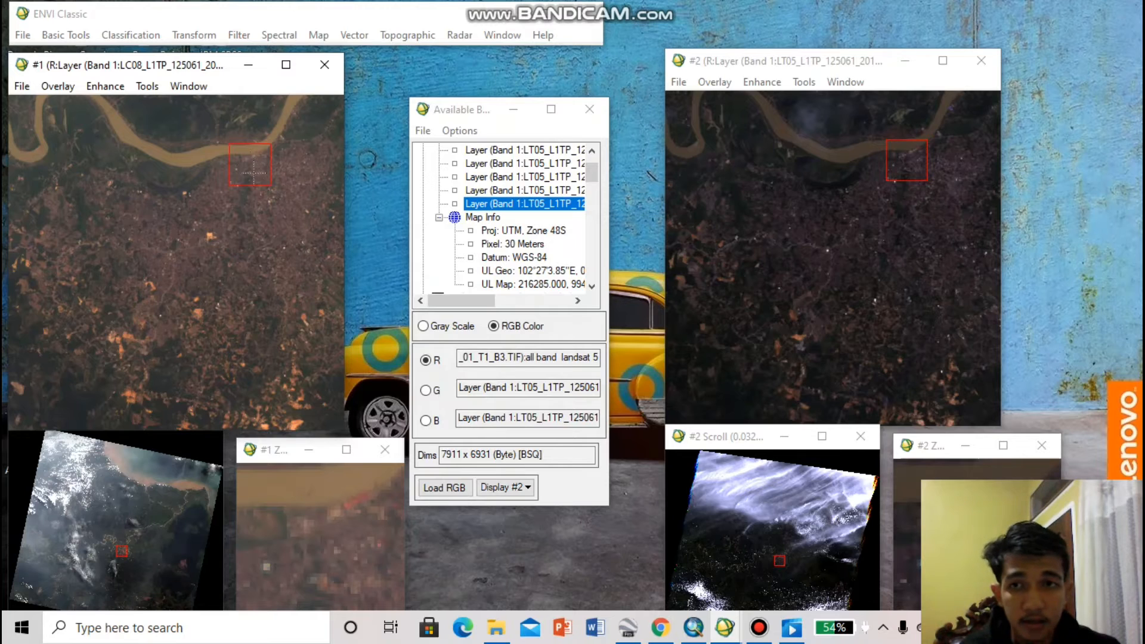
left_click(158, 169)
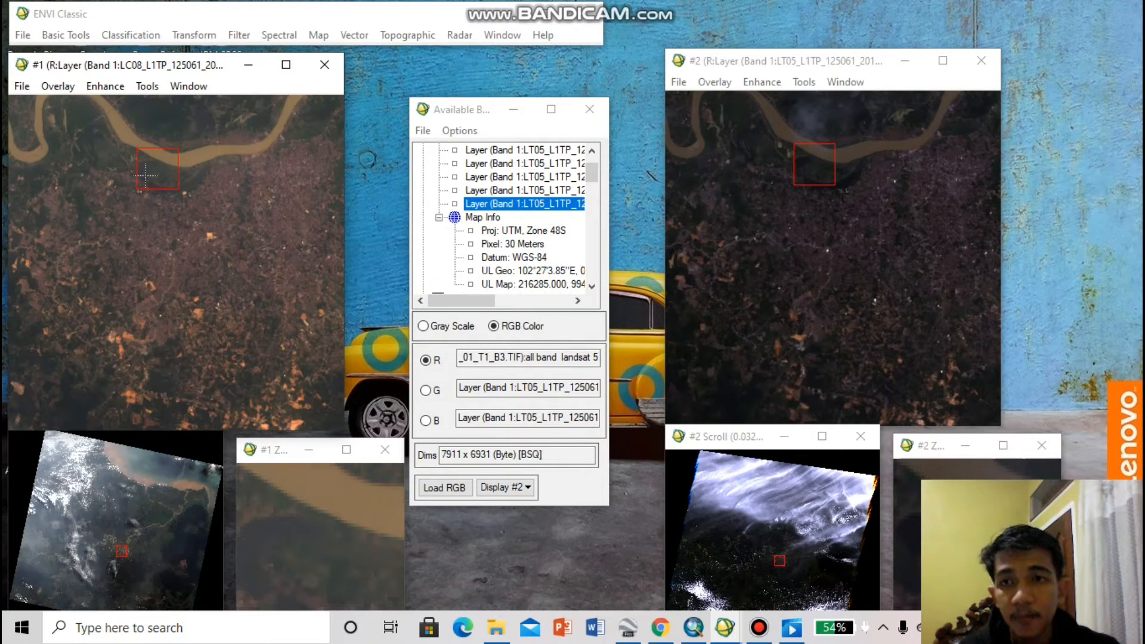
left_click_drag(145, 175, 112, 156)
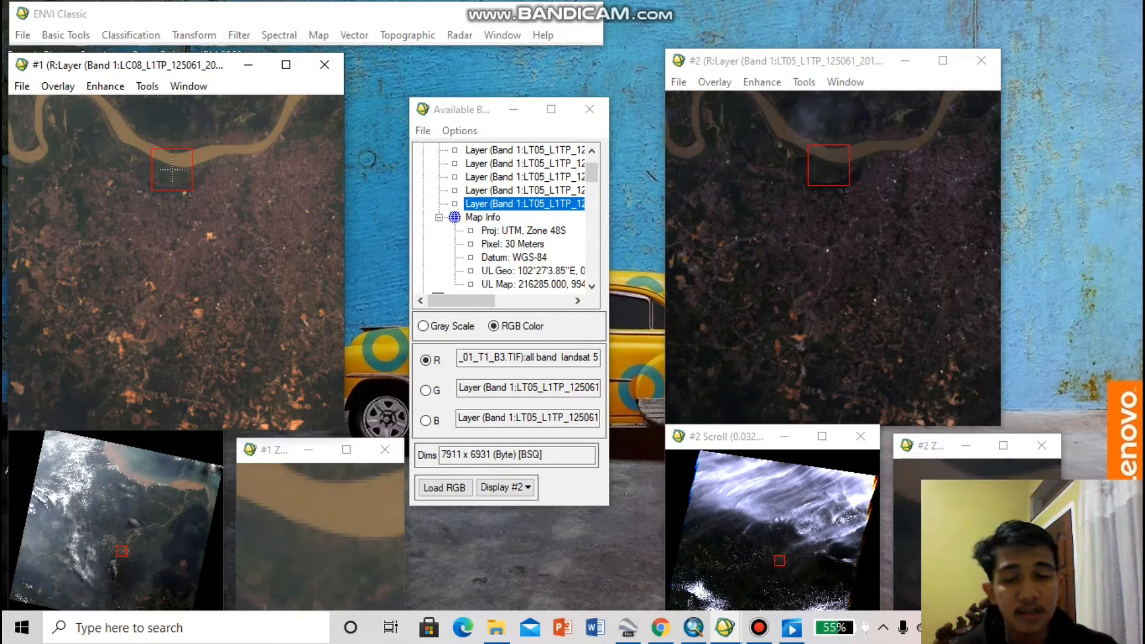
left_click(814, 172)
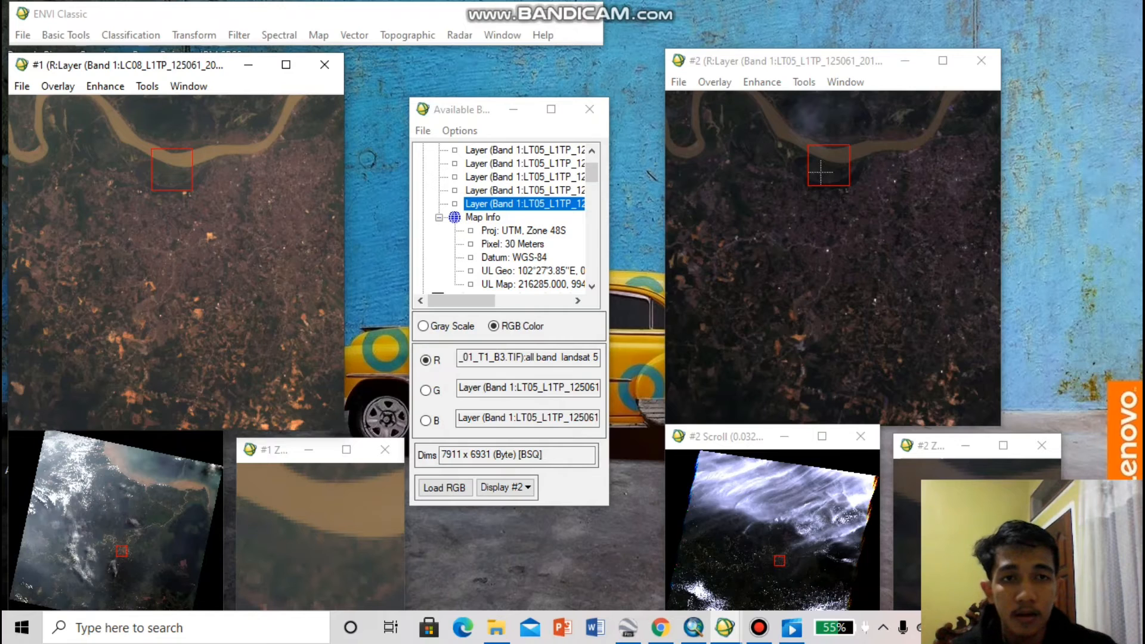
left_click(146, 177)
left_click(158, 177)
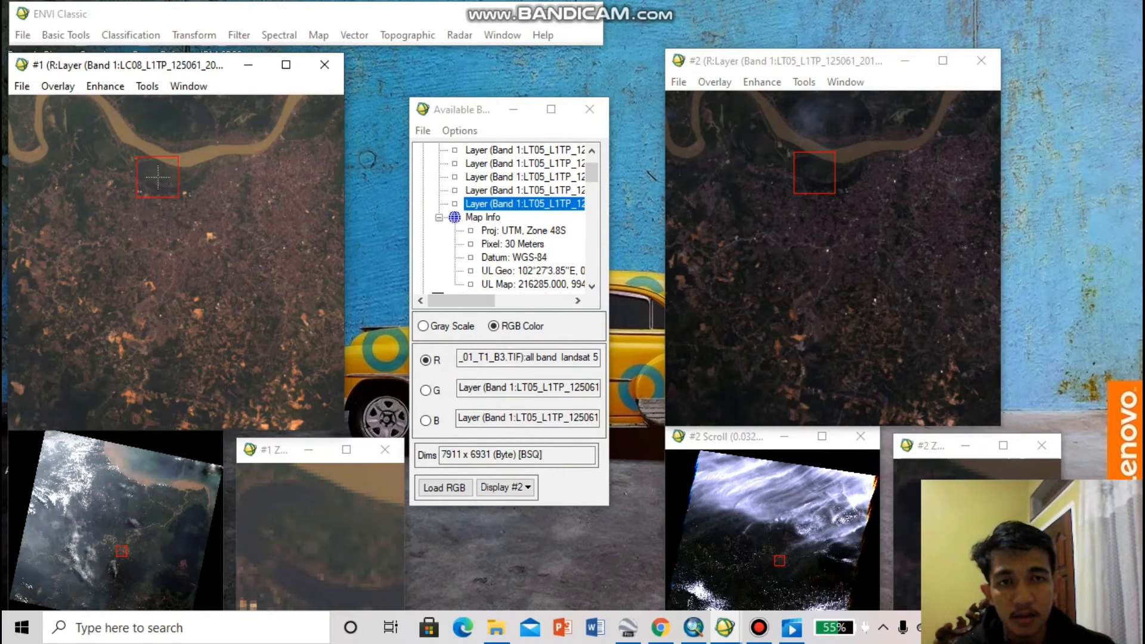
left_click_drag(163, 174, 92, 143)
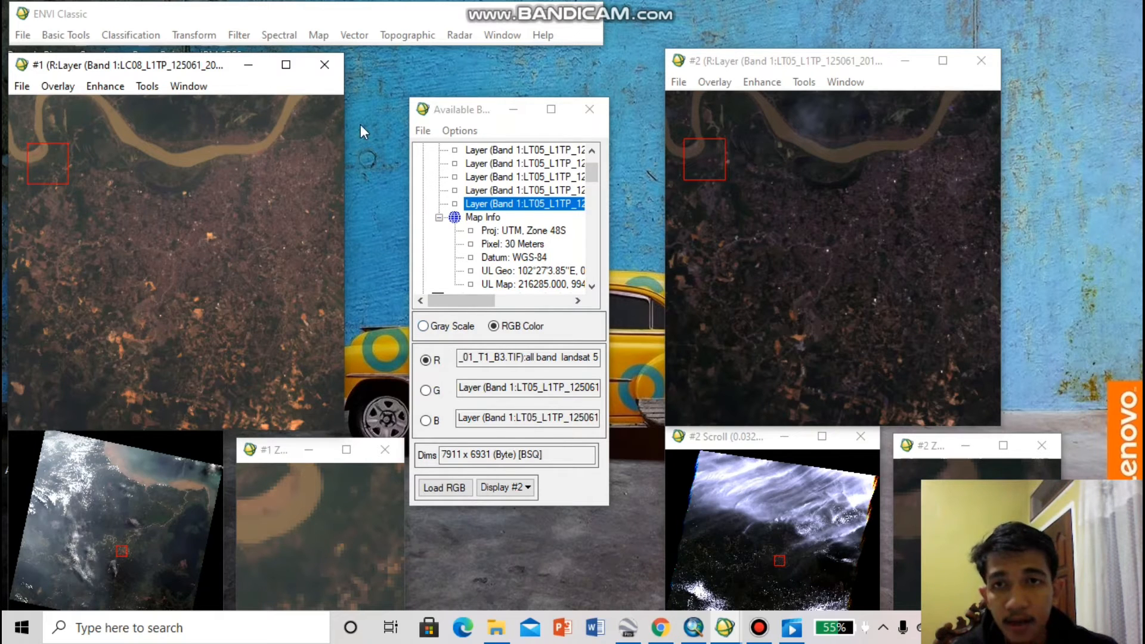
Start image-to-image registration by selecting GCPs, with Display #1 as the base image and Display #2 as the warp image
left_click(325, 35)
mouse_move(342, 57)
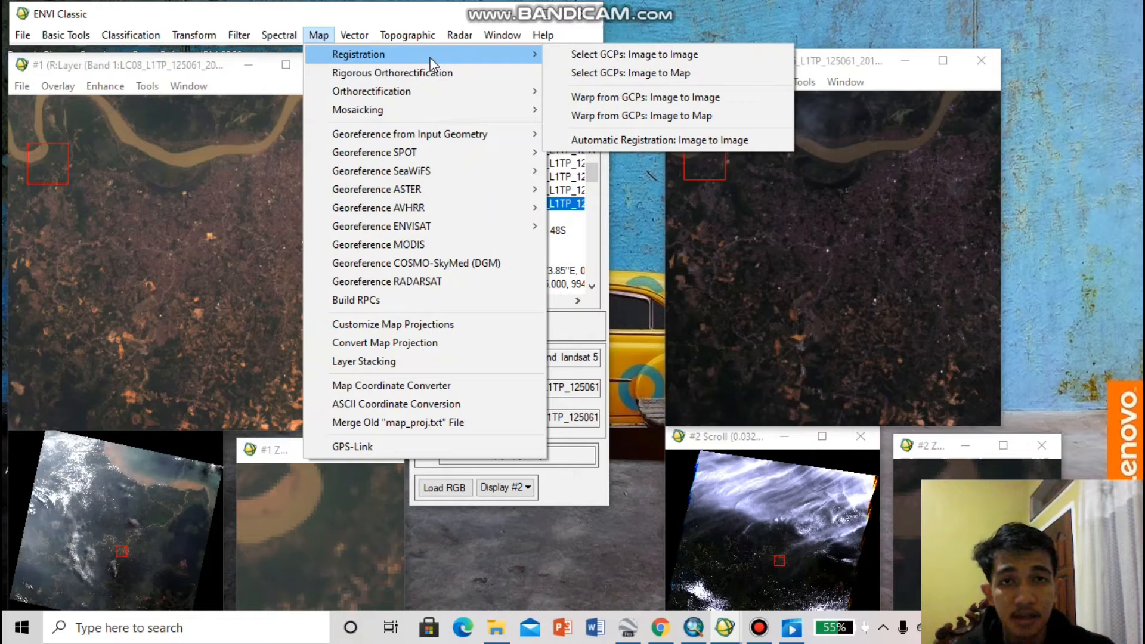
left_click(627, 52)
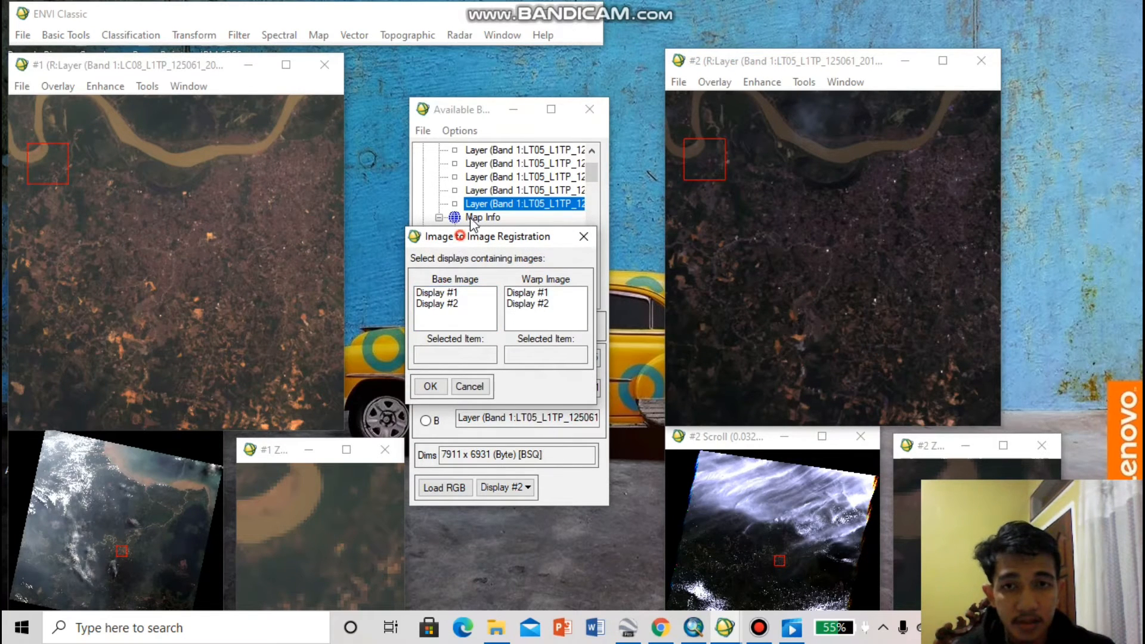
left_click_drag(471, 233, 489, 175)
left_click(472, 236)
left_click(544, 246)
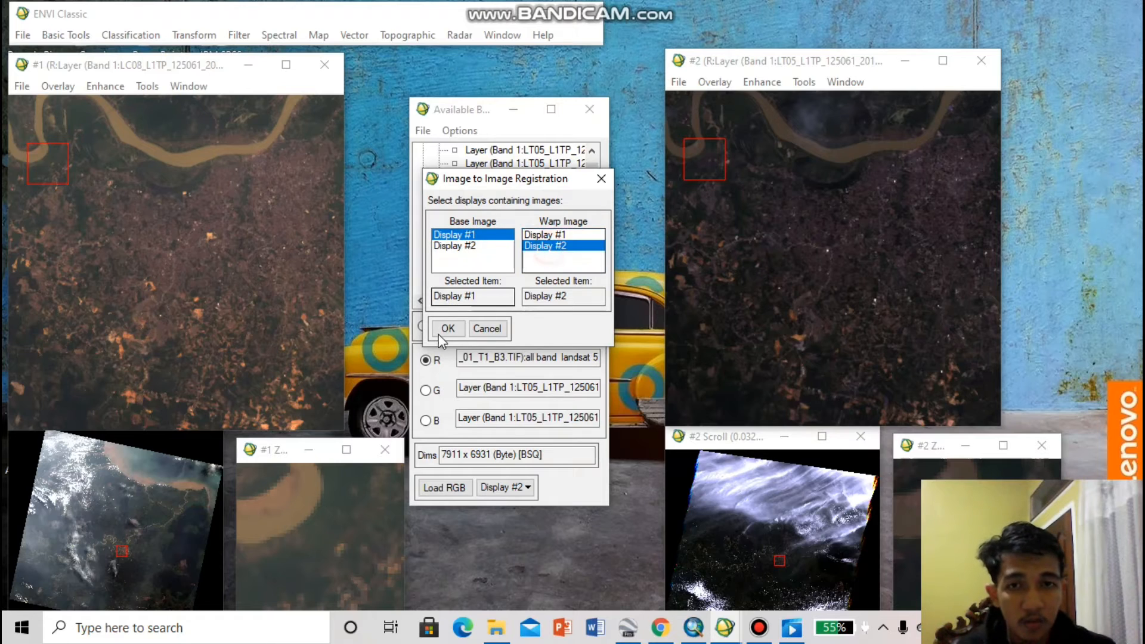
left_click(447, 328)
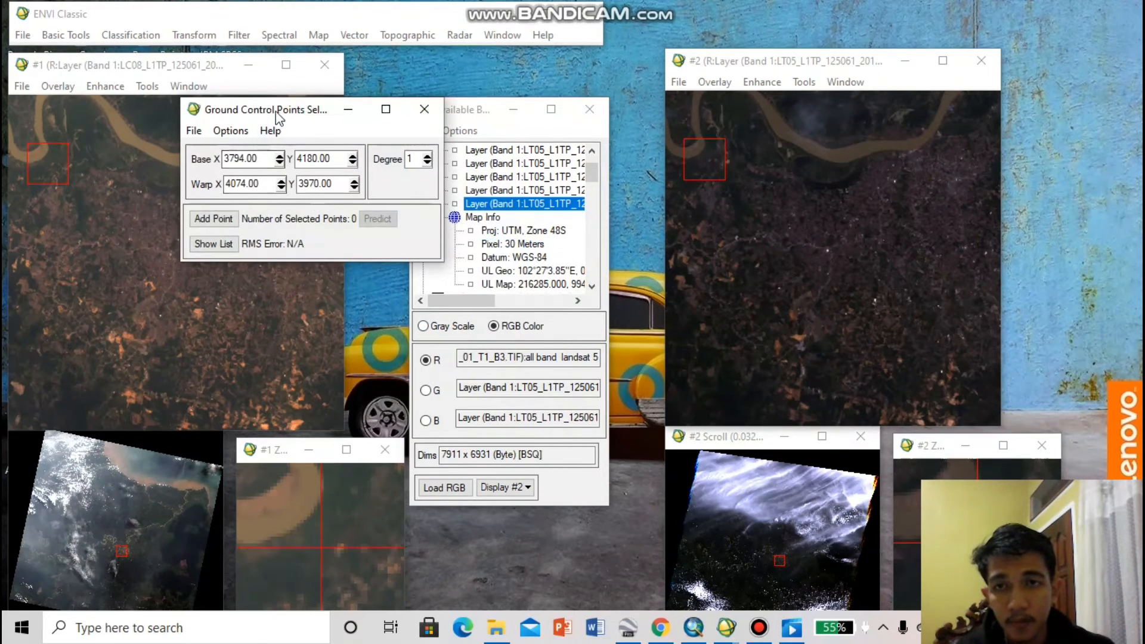
Add ground control points at base (3794, 4180) by the western river bend and base (3890, 4456) on the bright patch south of the city
left_click_drag(278, 116, 422, 136)
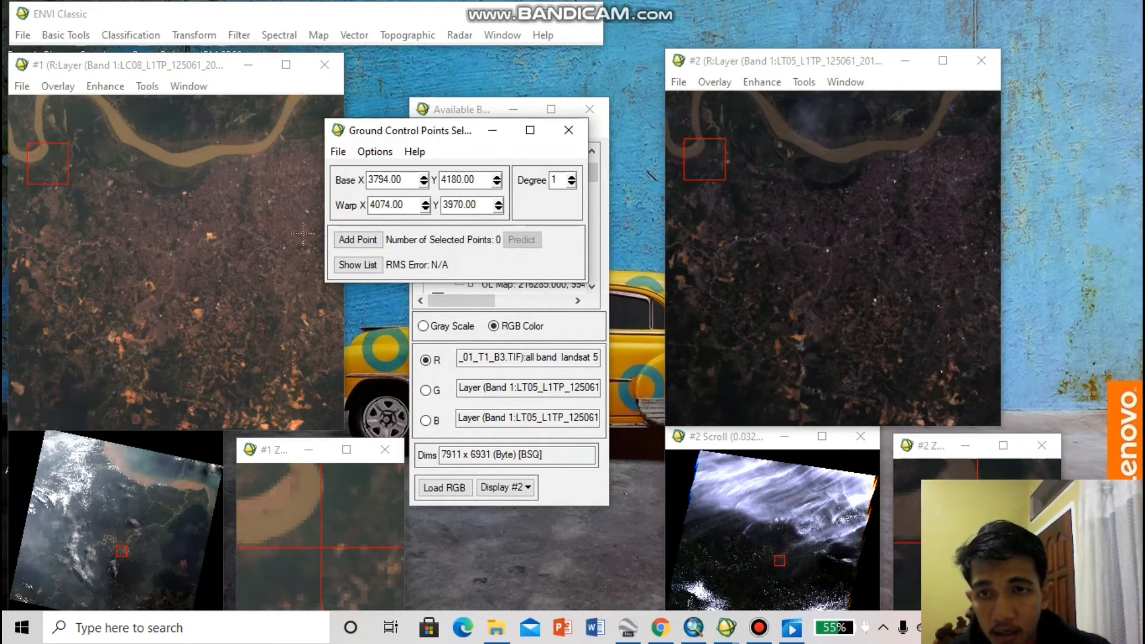
left_click(357, 239)
left_click(51, 198)
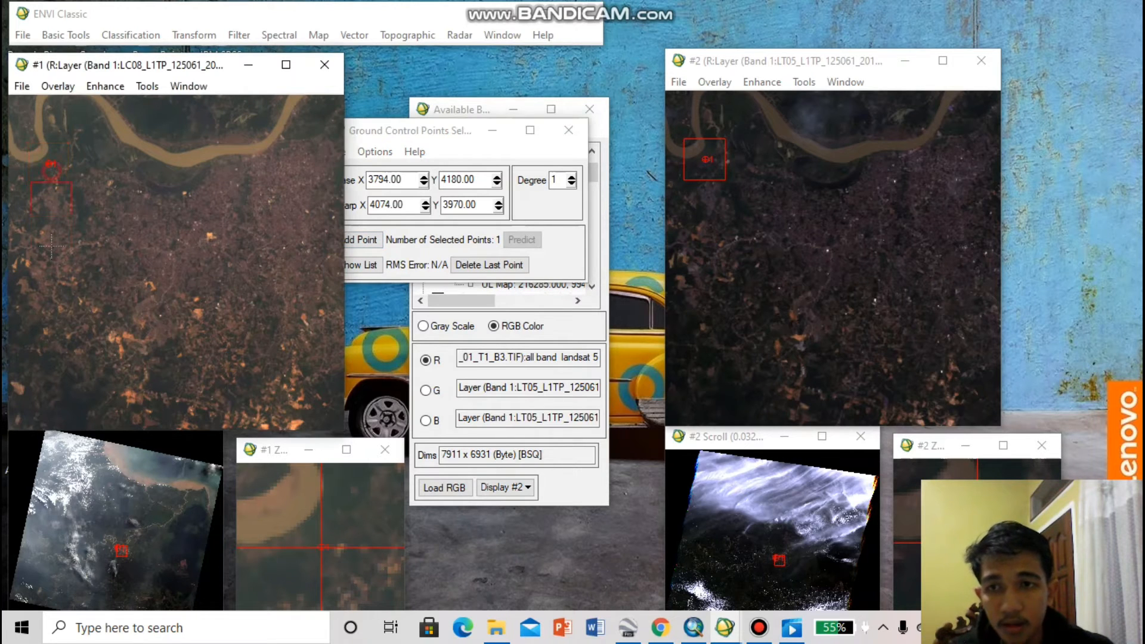
left_click_drag(56, 373, 50, 396)
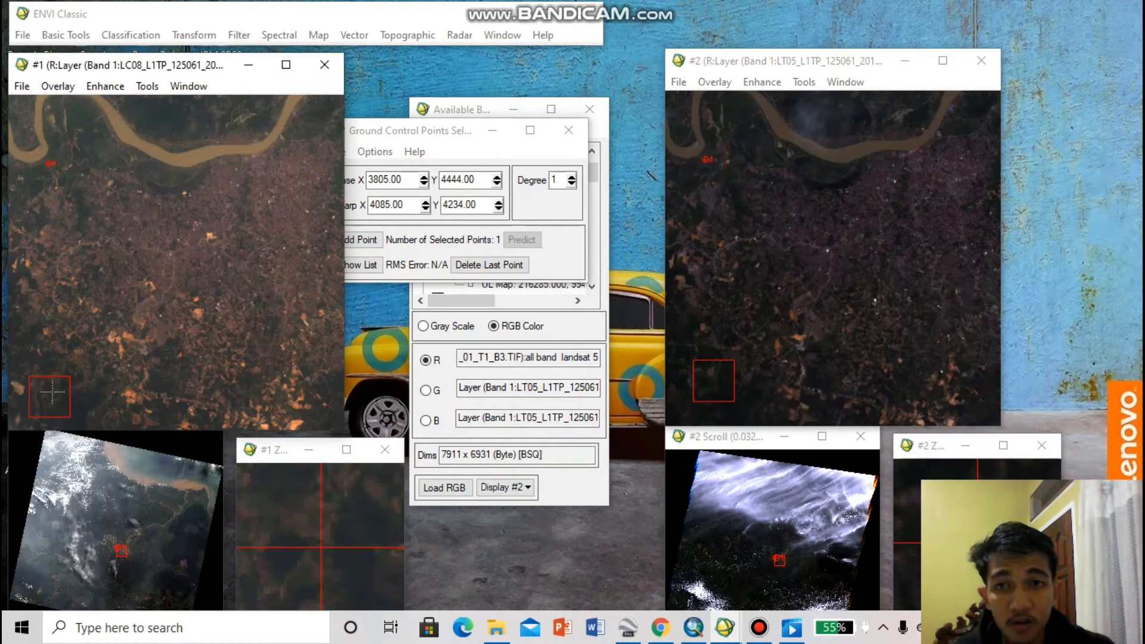
left_click_drag(428, 120, 481, 135)
left_click_drag(59, 394, 125, 395)
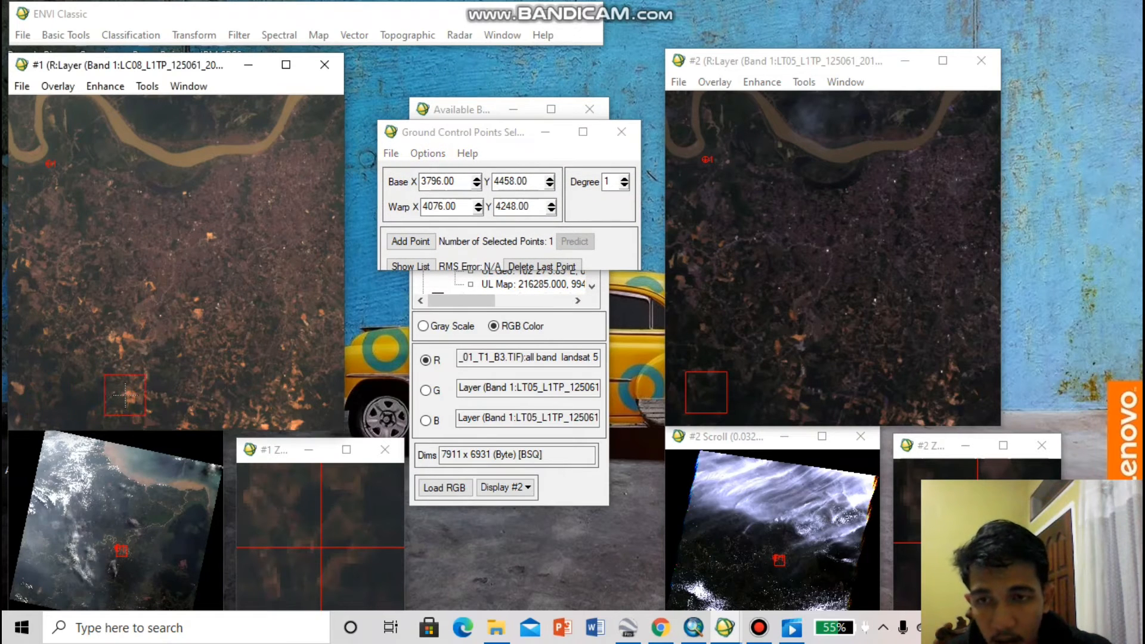
left_click(410, 241)
Add a third ground control point southeast of the city at base (4190, 4378) and warp (4470, 4168)
left_click_drag(125, 399, 264, 412)
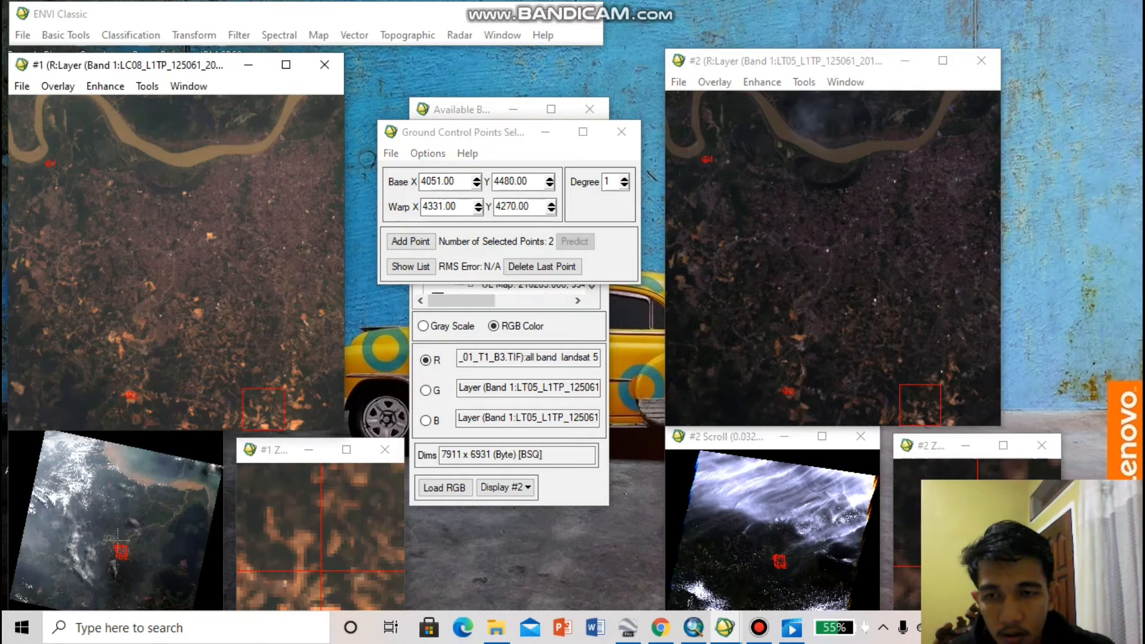
left_click(122, 550)
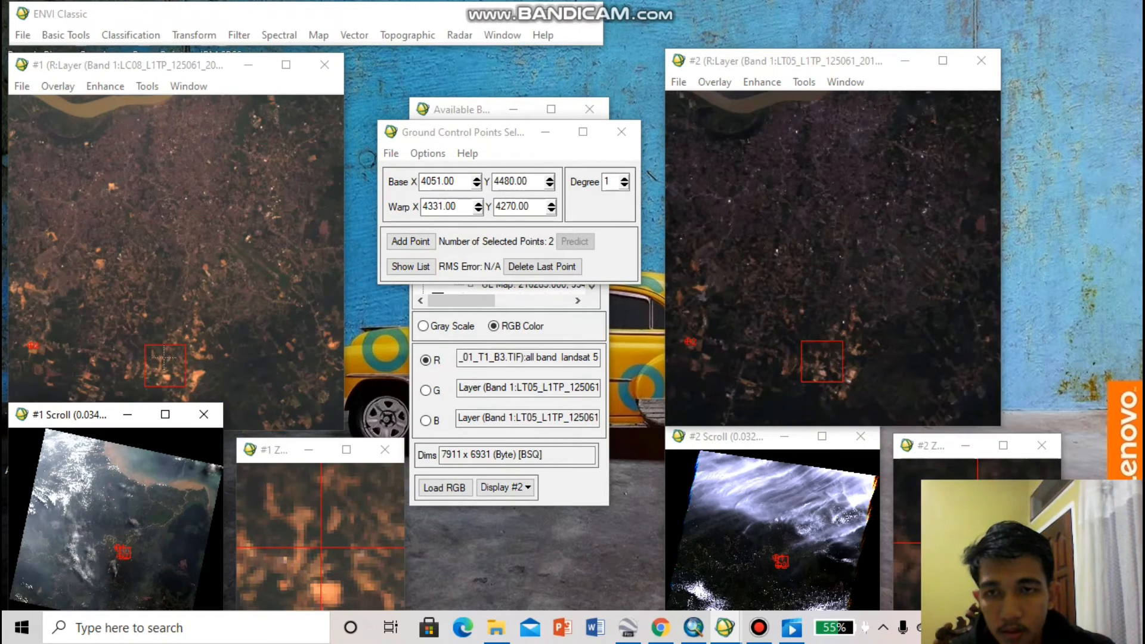
left_click_drag(171, 359, 279, 279)
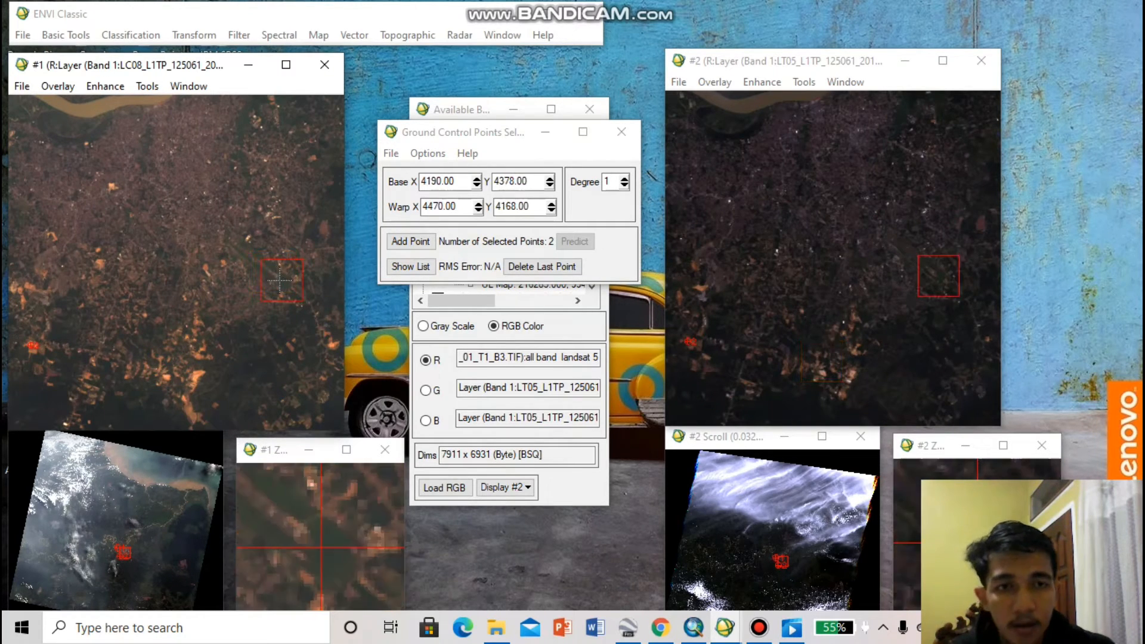
left_click(411, 245)
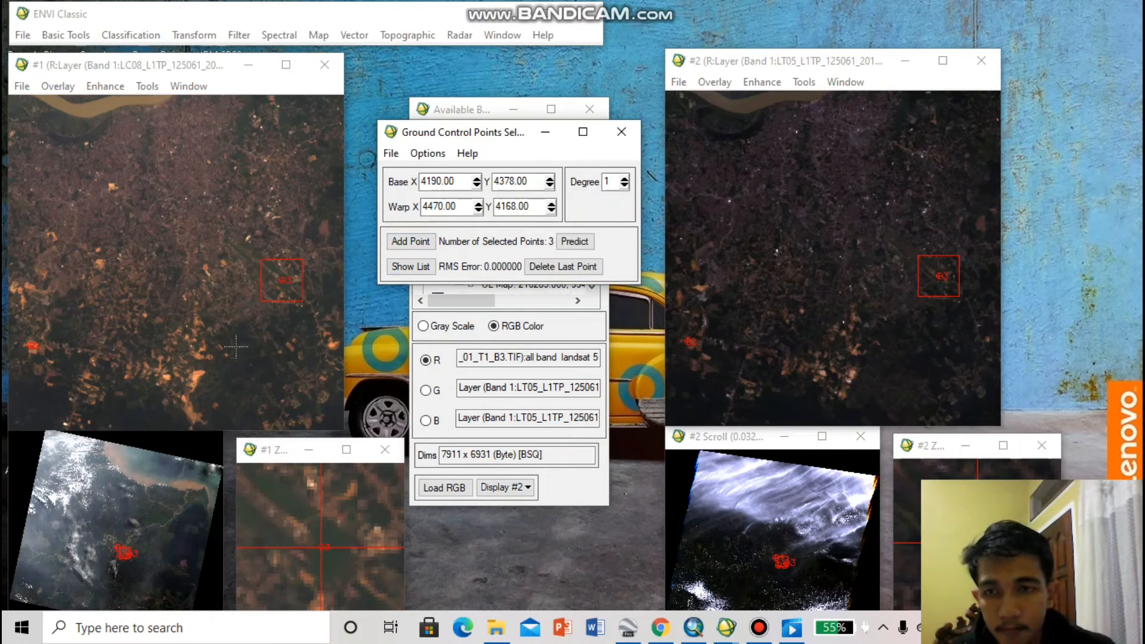
Add ground control points at base (4146, 4067) beside the northeastern river bend and base (4382, 4303) on the straight strip farther southeast
left_click(127, 548)
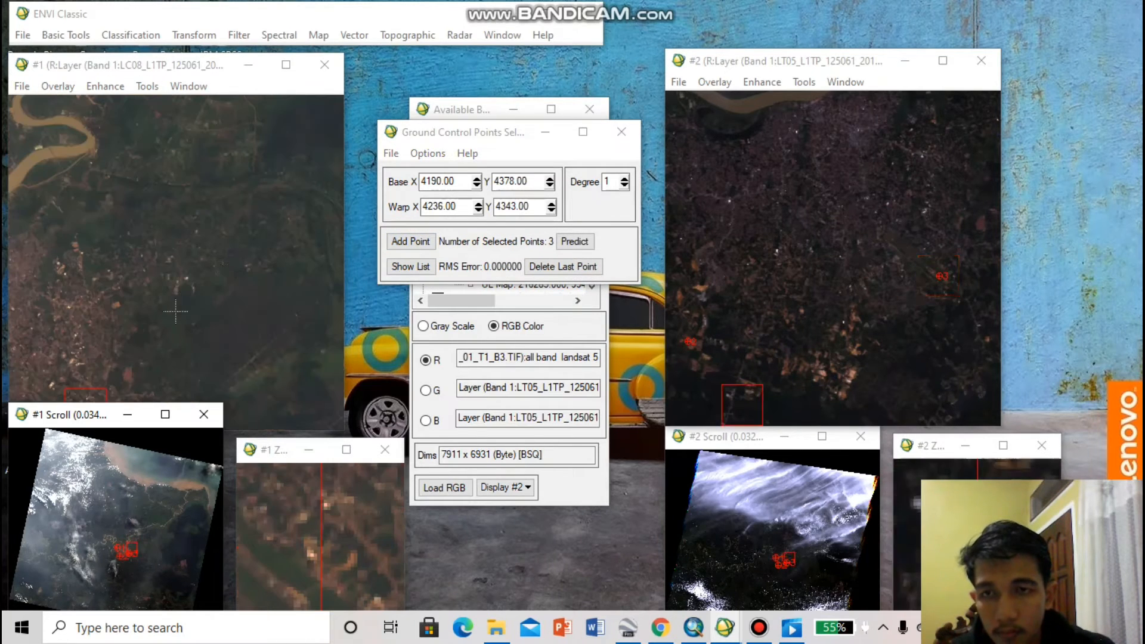
left_click(85, 356)
left_click(49, 166)
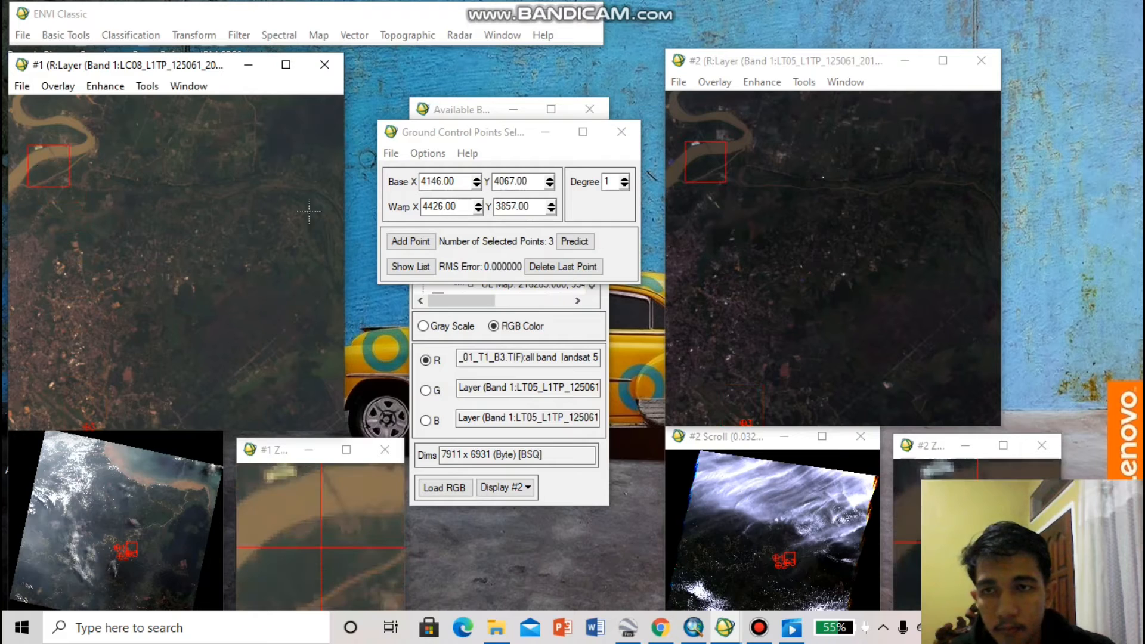
left_click(410, 243)
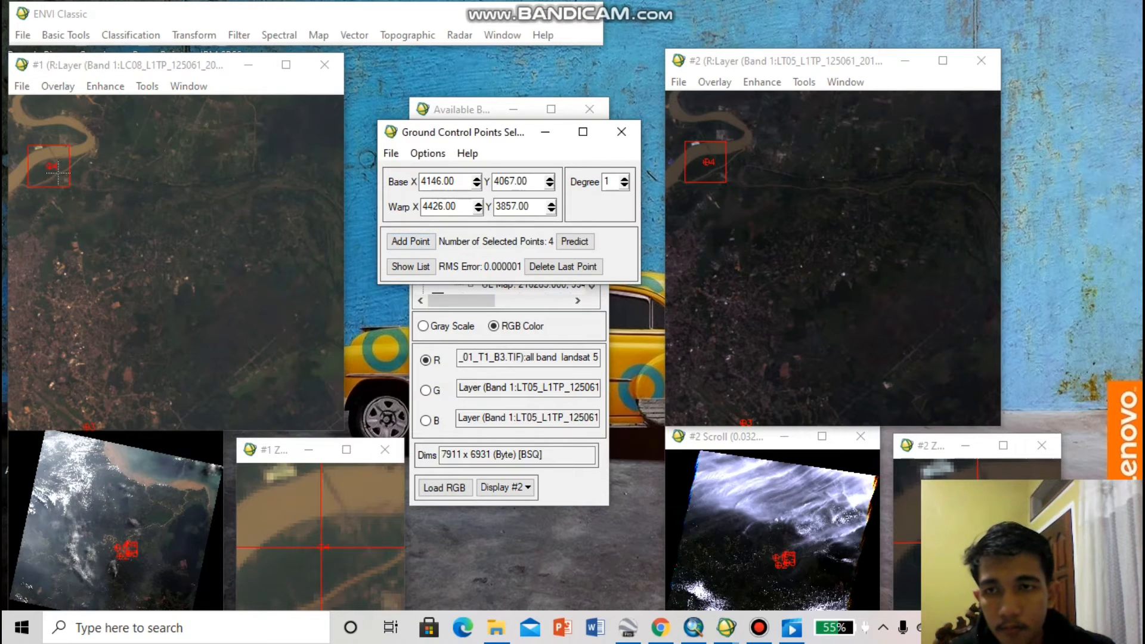
left_click_drag(58, 173, 255, 371)
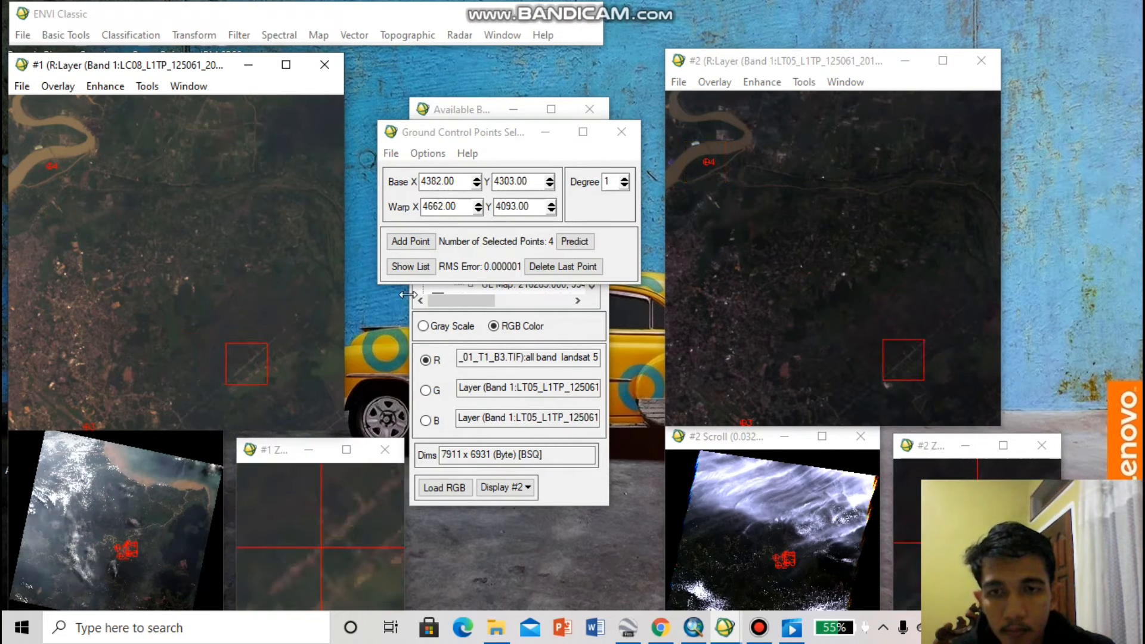
left_click(402, 245)
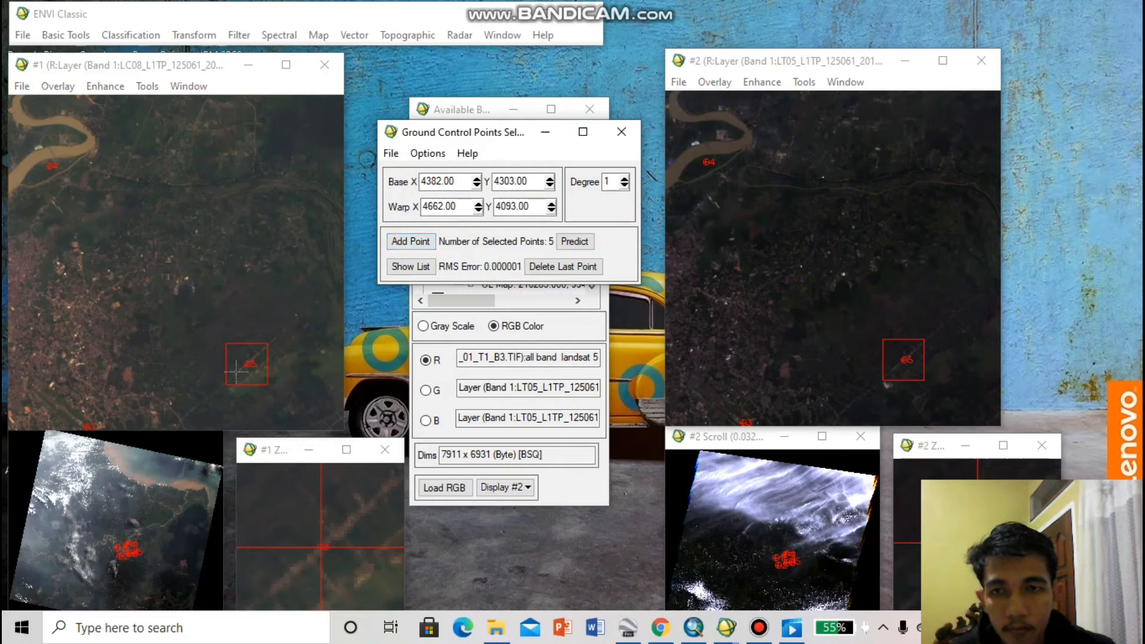
left_click_drag(236, 371, 178, 223)
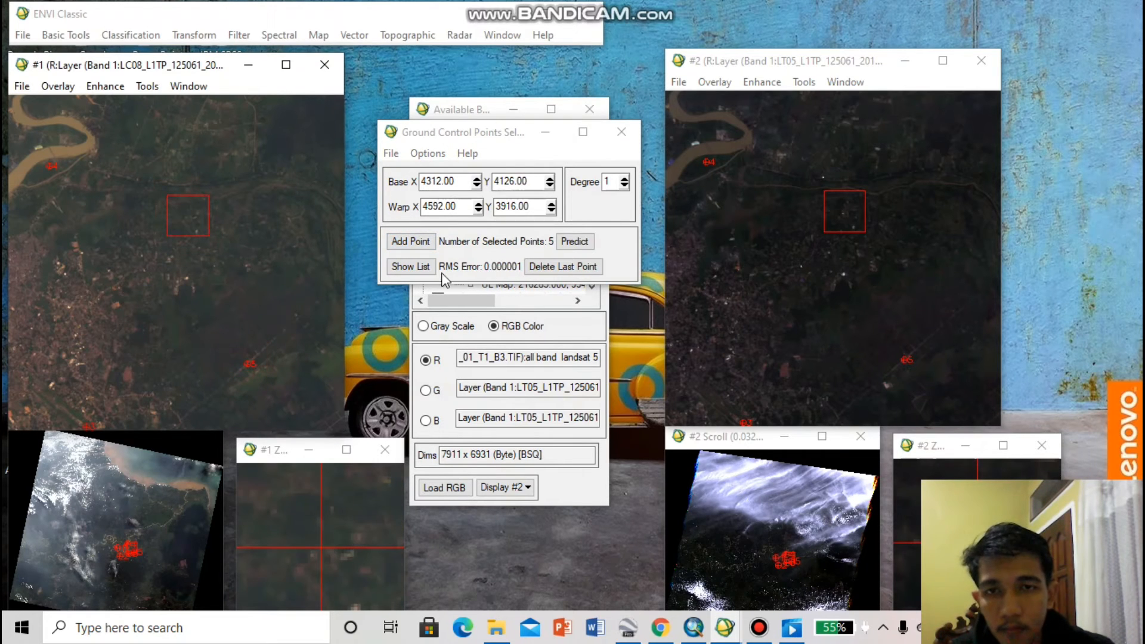
left_click(393, 242)
left_click(552, 263)
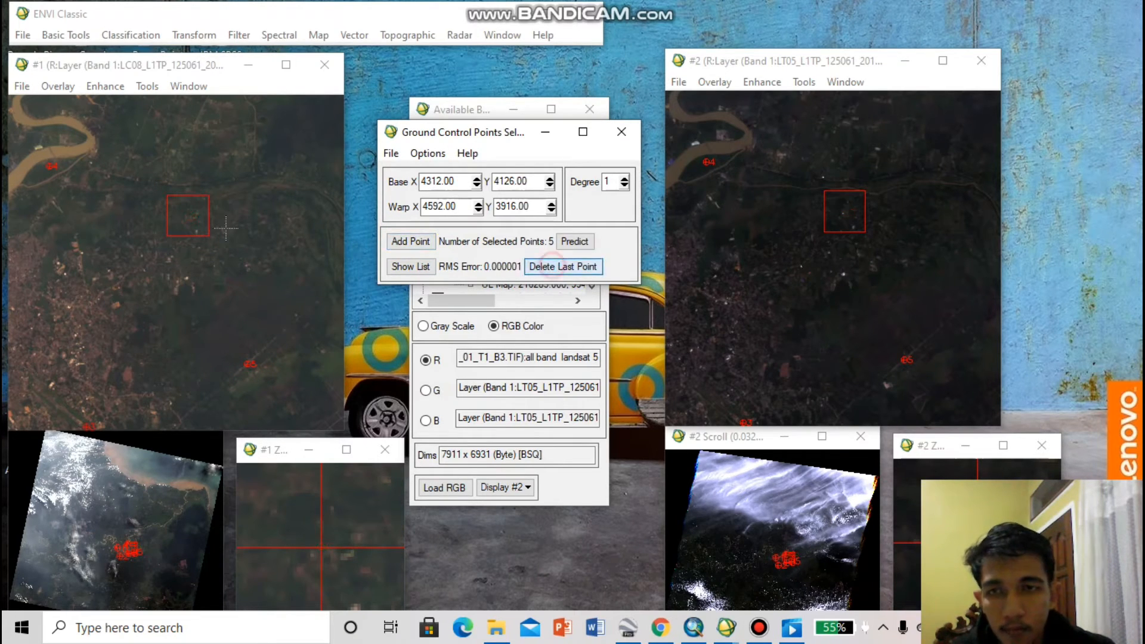
Add a sixth ground control point inside the northeastern river bend at base (4181, 4033) and warp (4461, 3823)
left_click_drag(171, 216, 72, 171)
left_click(78, 137)
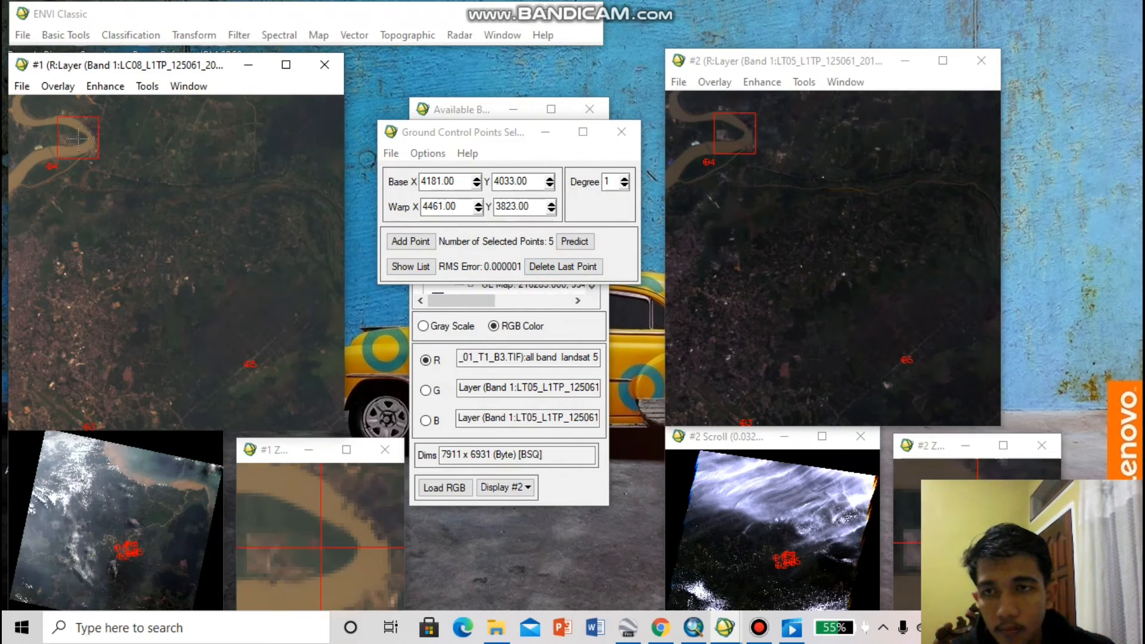
left_click(415, 242)
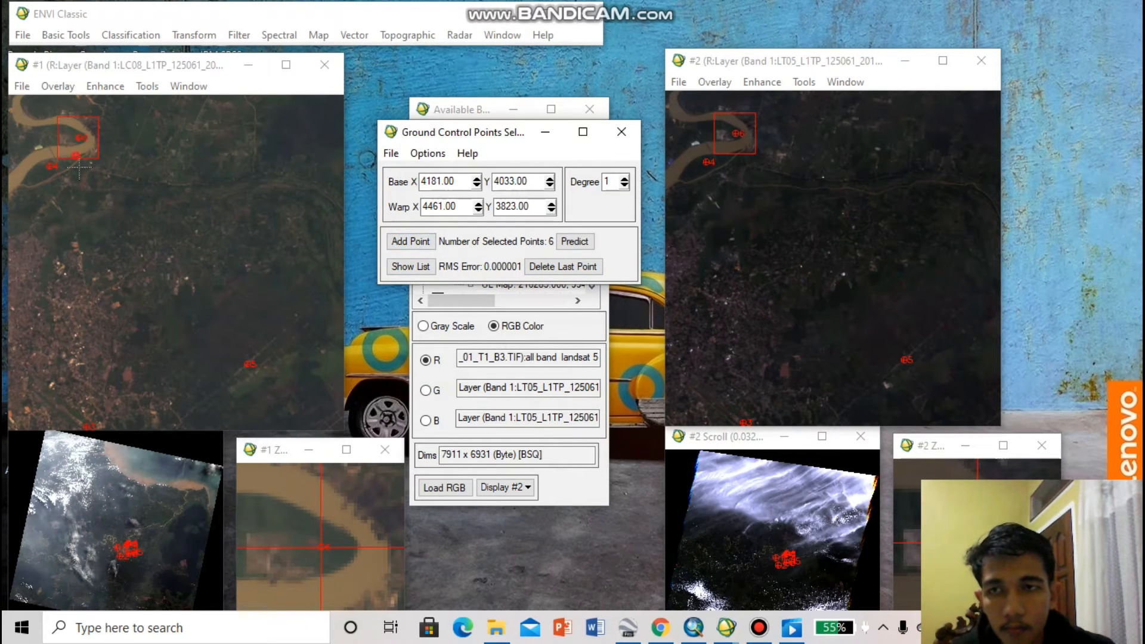
left_click(85, 324)
left_click(129, 546)
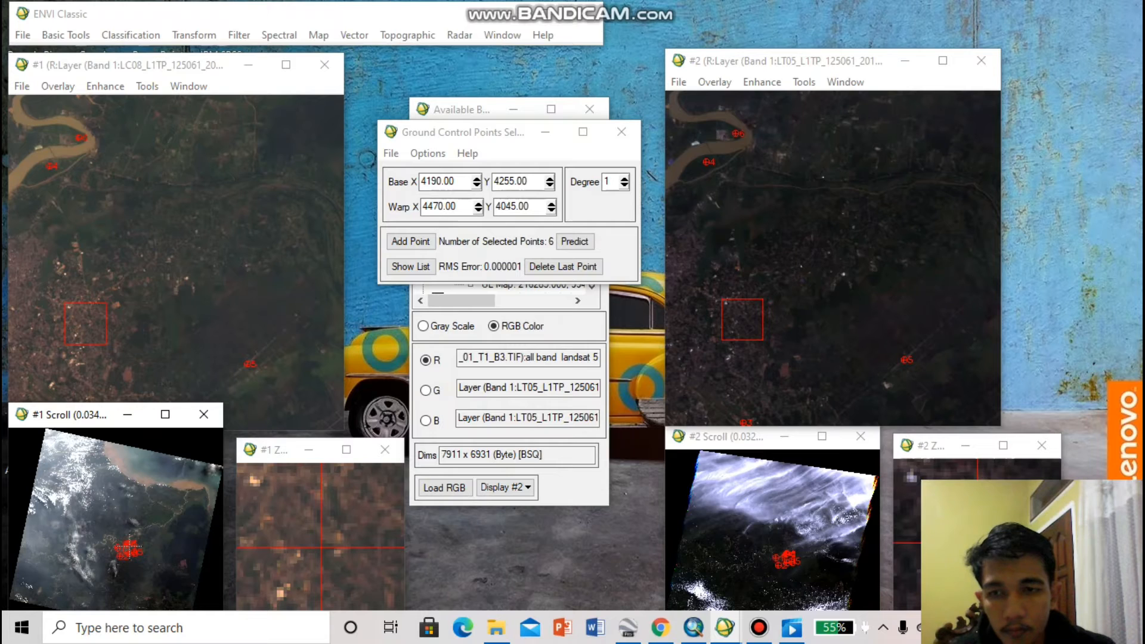
left_click_drag(130, 546, 125, 548)
left_click_drag(217, 274, 122, 212)
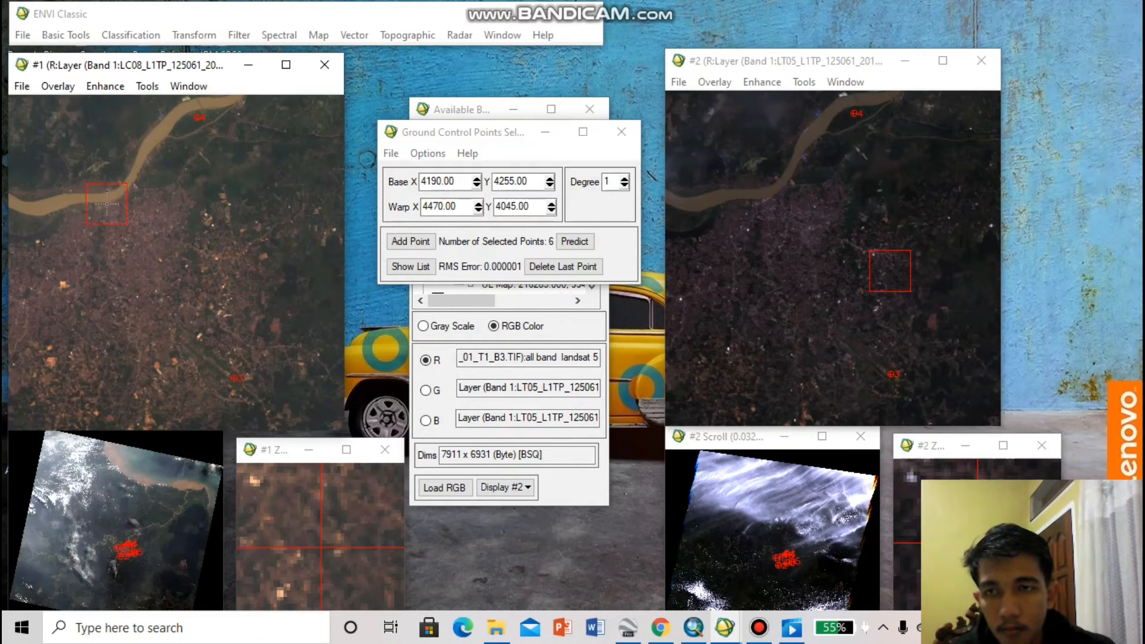
left_click(411, 242)
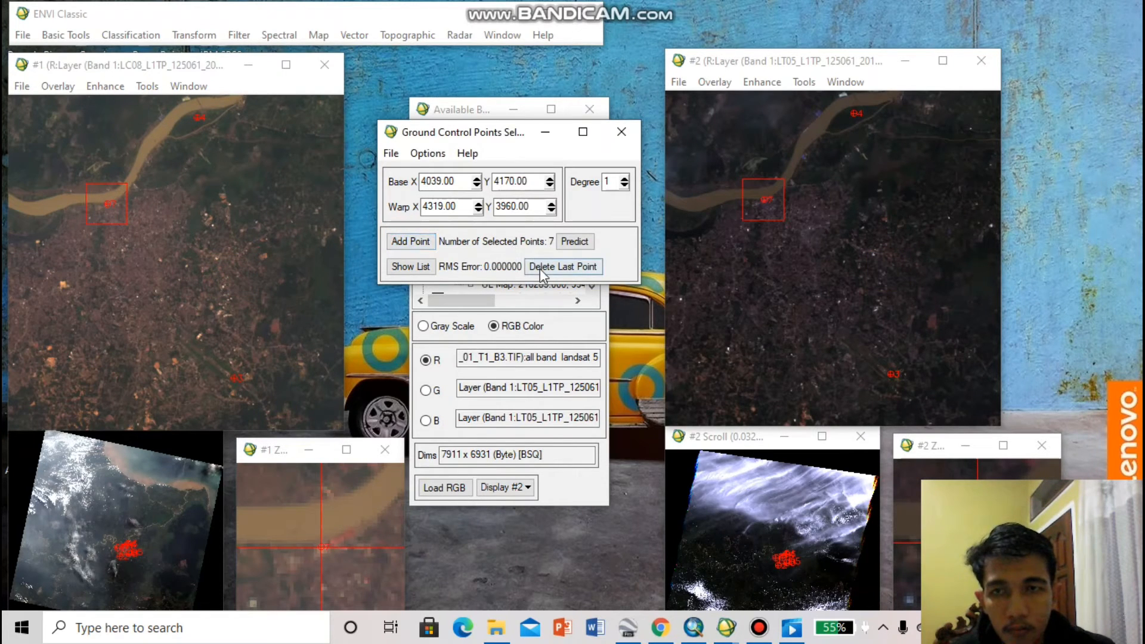
left_click(539, 268)
Add a seventh ground control point just south of the river at base (3973, 4193) and warp (4253, 3983)
left_click_drag(85, 211, 51, 224)
left_click(419, 249)
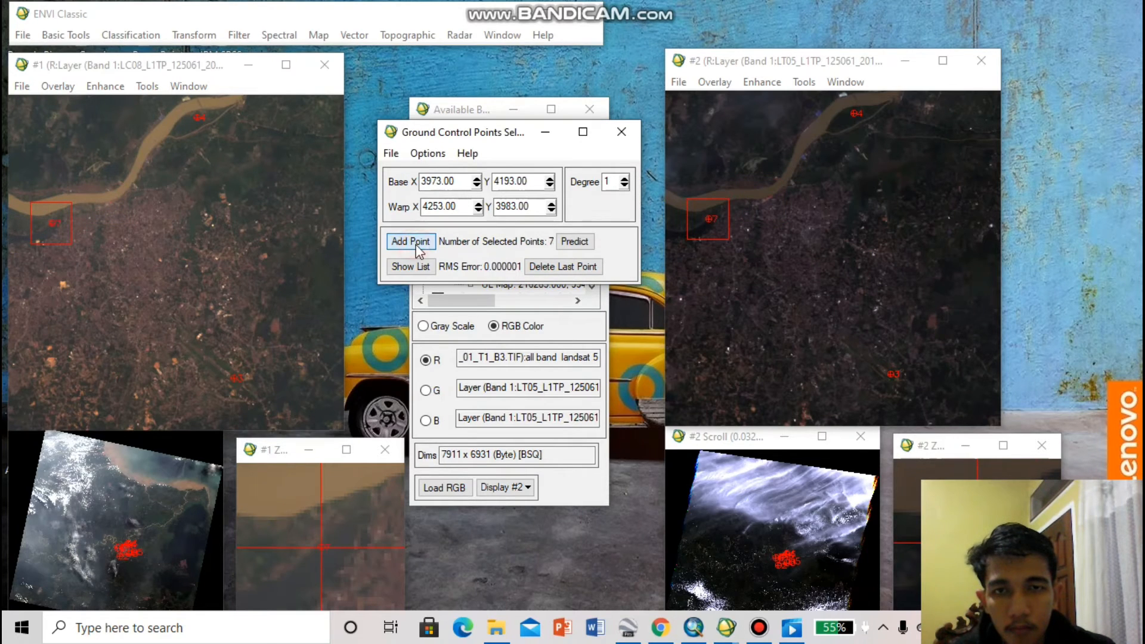
Minimize the Available Bands List so the Ground Control Points Selection window stands clear between the two image displays
left_click_drag(462, 138, 455, 112)
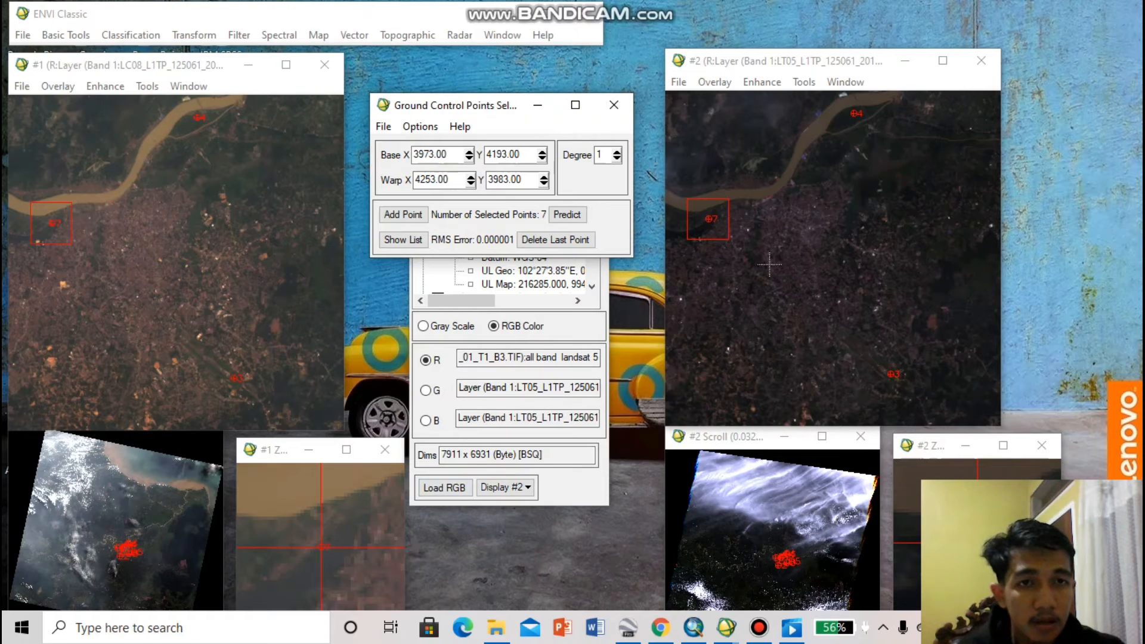
left_click(458, 288)
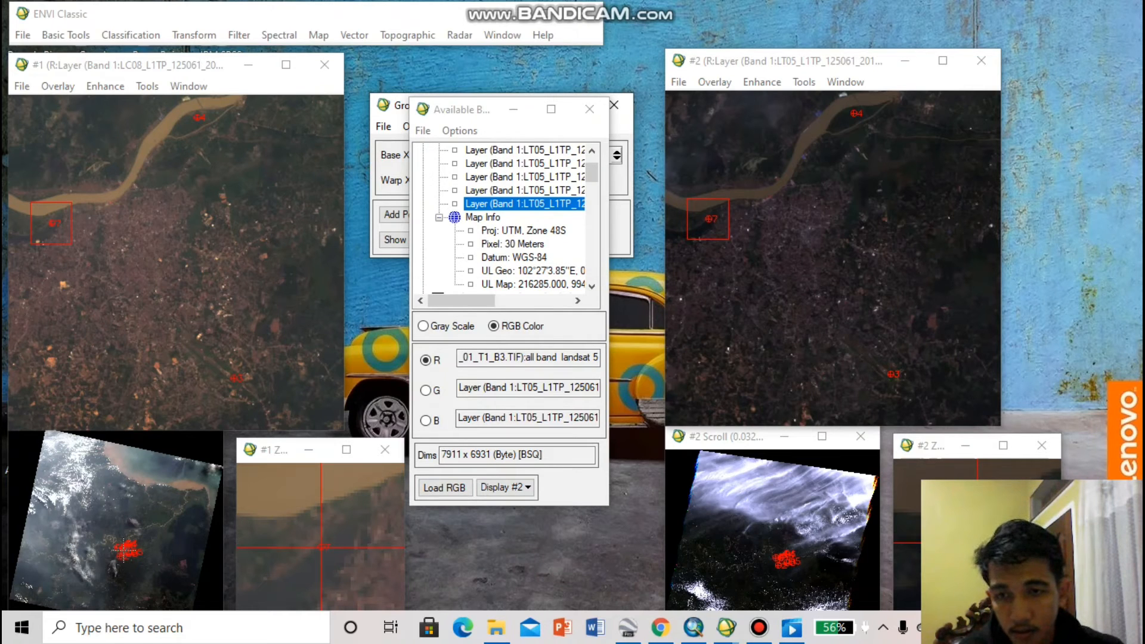
left_click(504, 114)
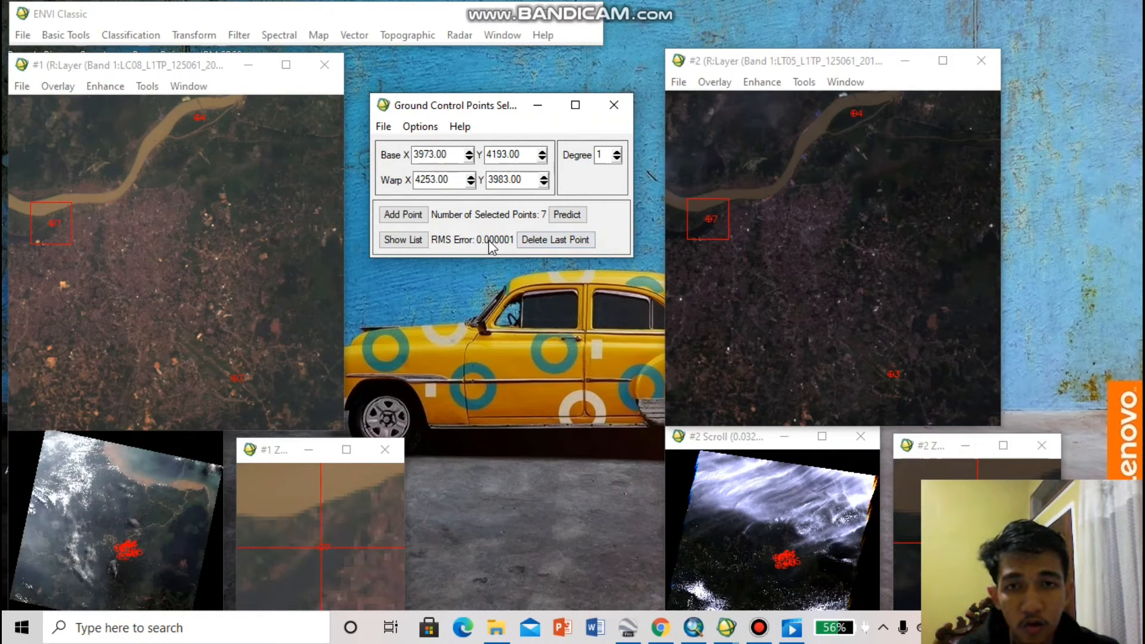
Examine the predicted coordinates, X/Y errors and RMS of every point in the image-to-image GCP list, and minimize the list
left_click(403, 239)
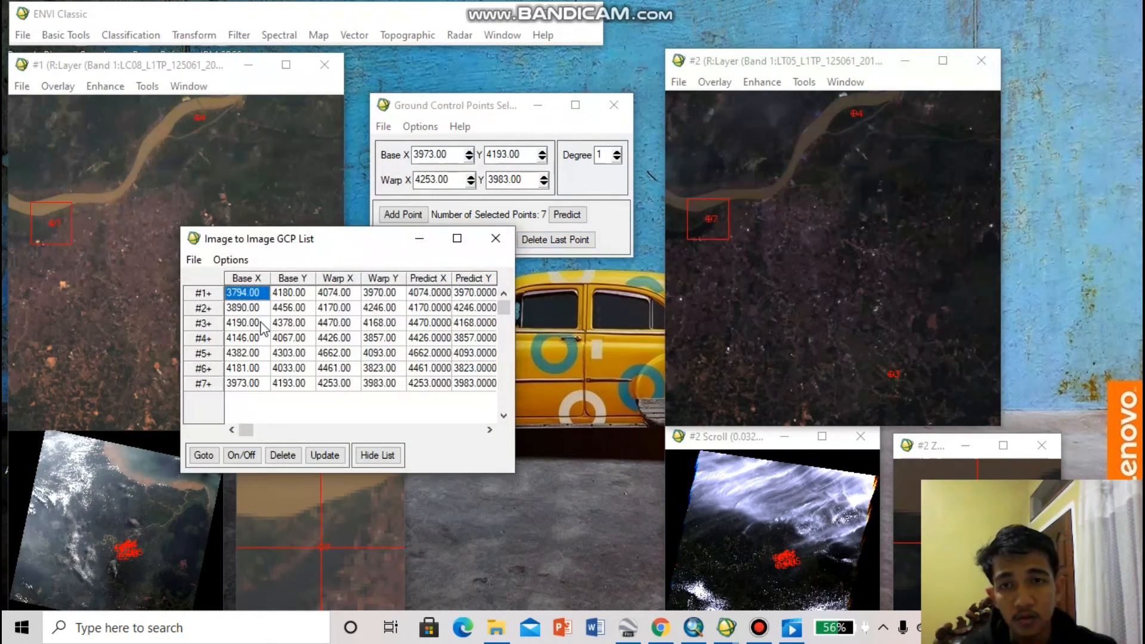
left_click_drag(266, 428, 395, 427)
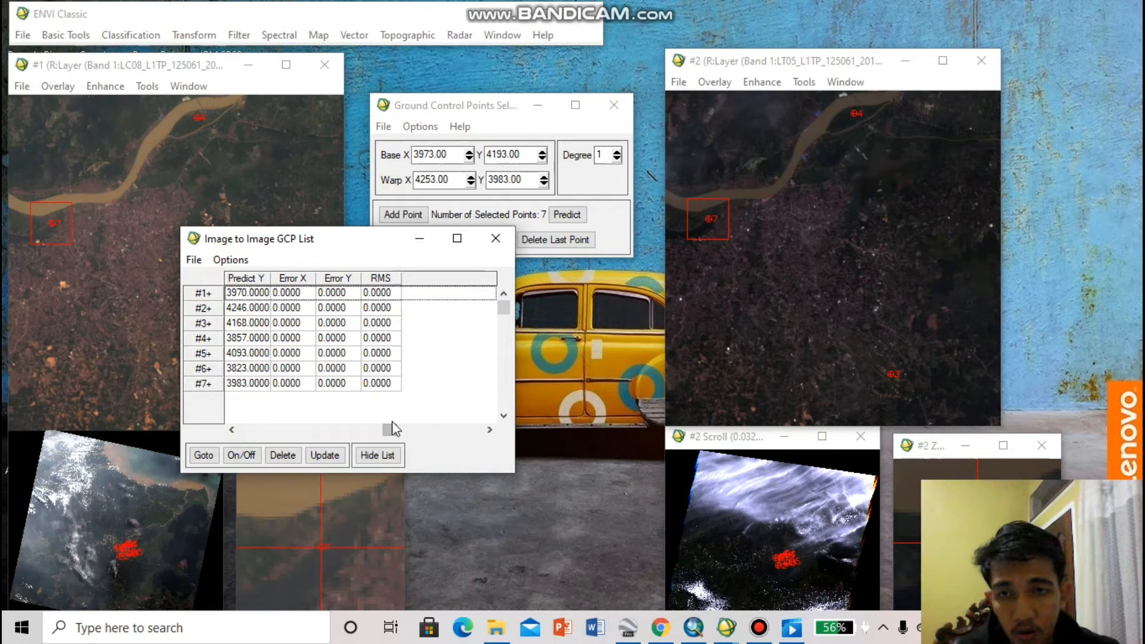
left_click_drag(392, 428, 212, 397)
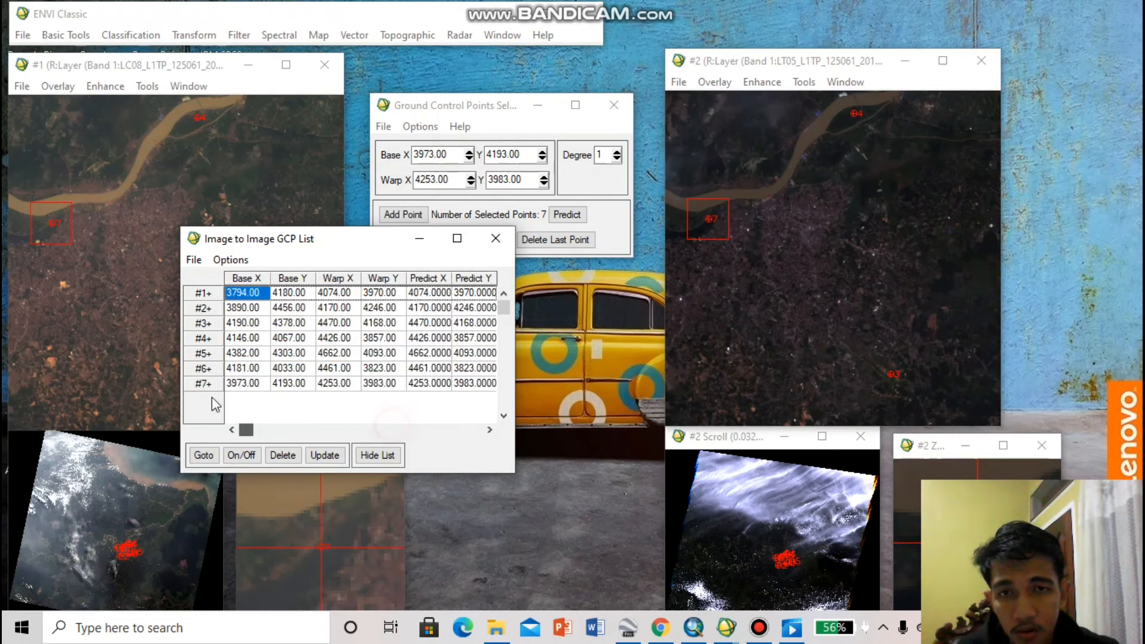
left_click(419, 238)
Save the ground control points to an ASCII .pts file in the All Band folder, with a name beginning "hasil gpc landsa"
left_click_drag(463, 112, 467, 94)
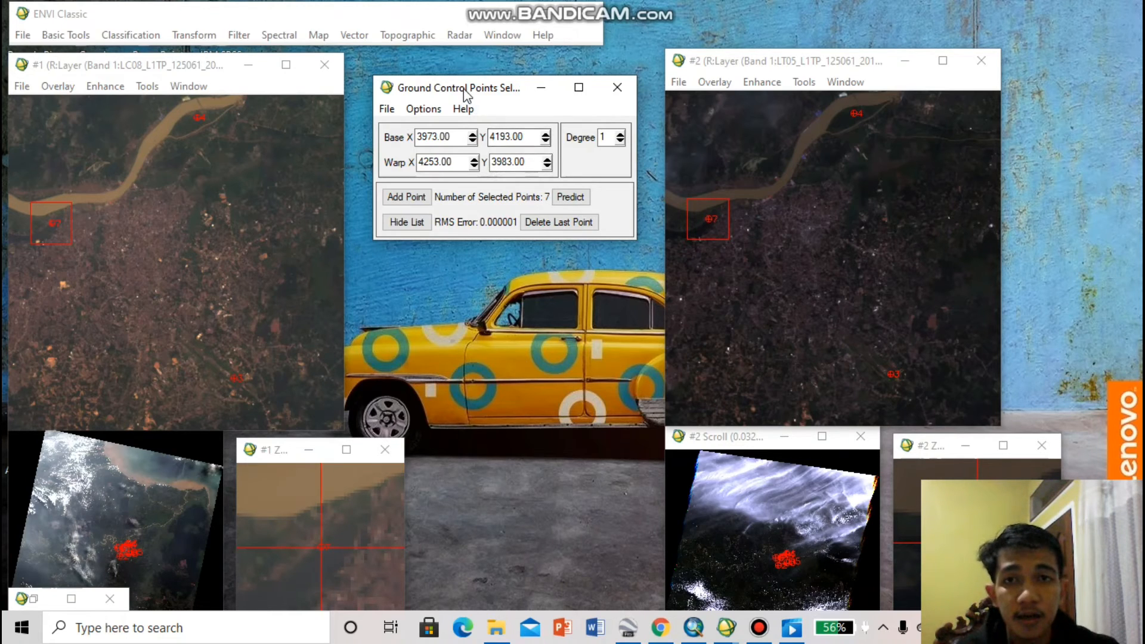
left_click(386, 109)
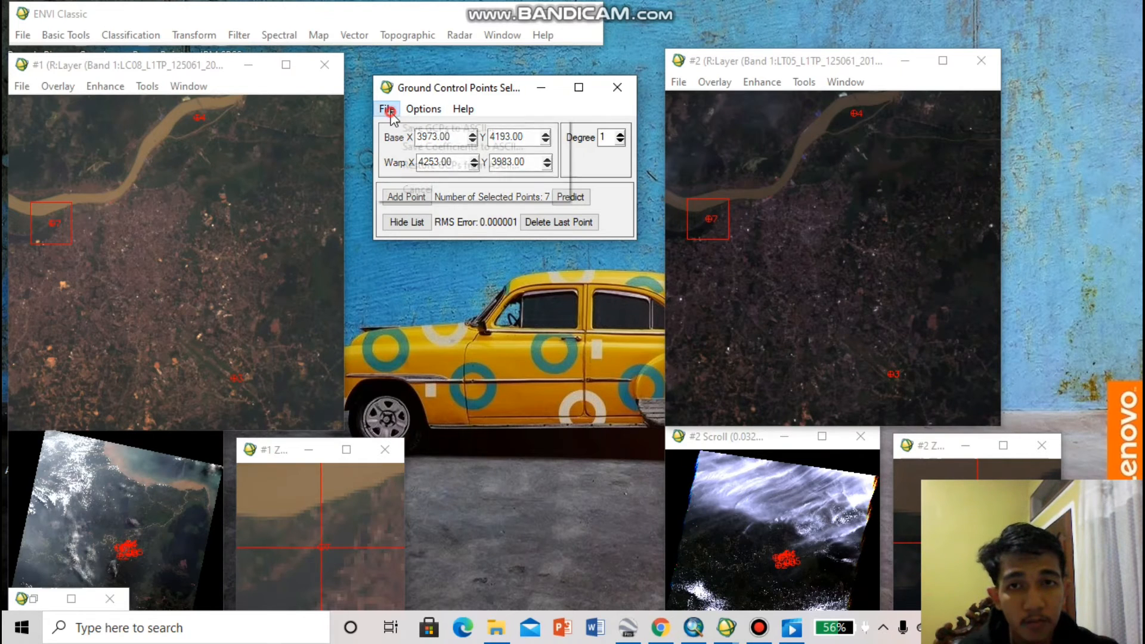
left_click(411, 132)
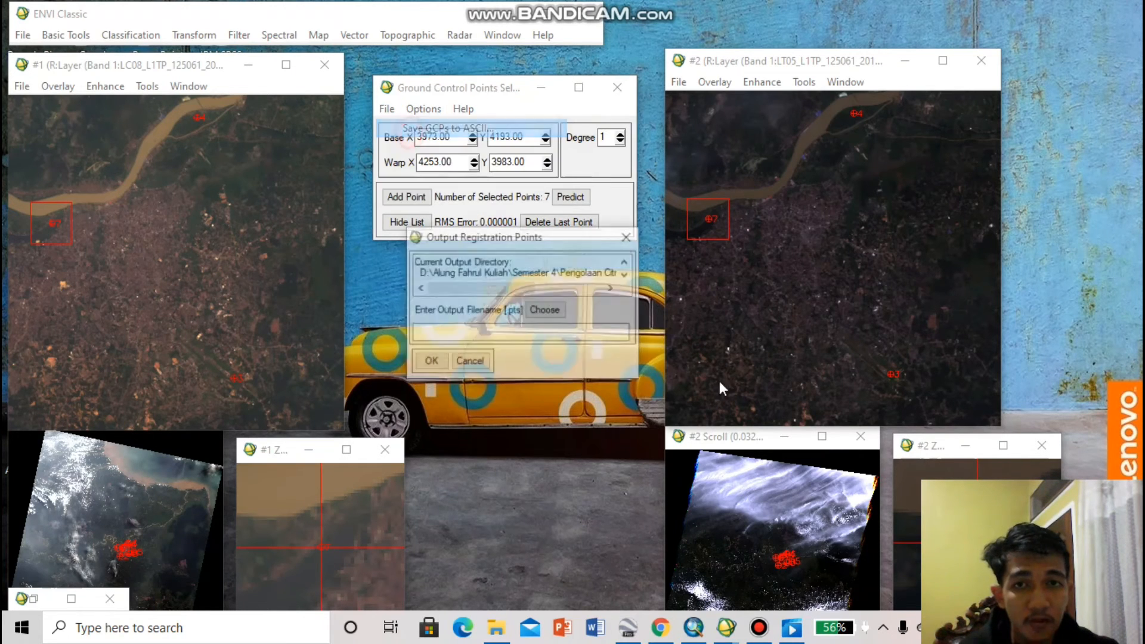
left_click(553, 306)
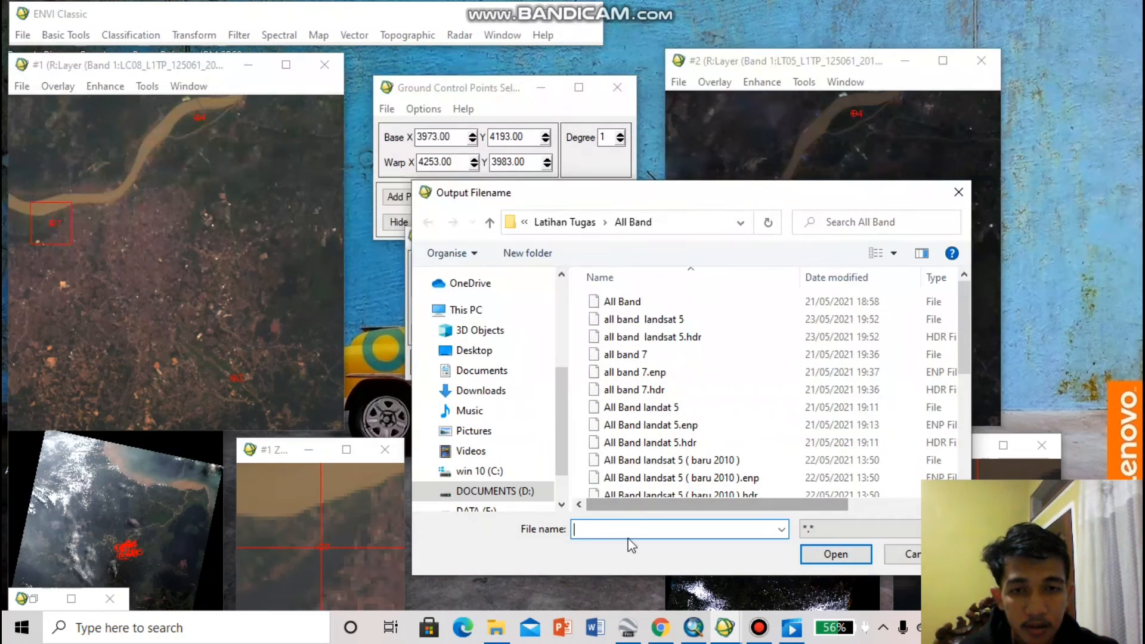
left_click(629, 529)
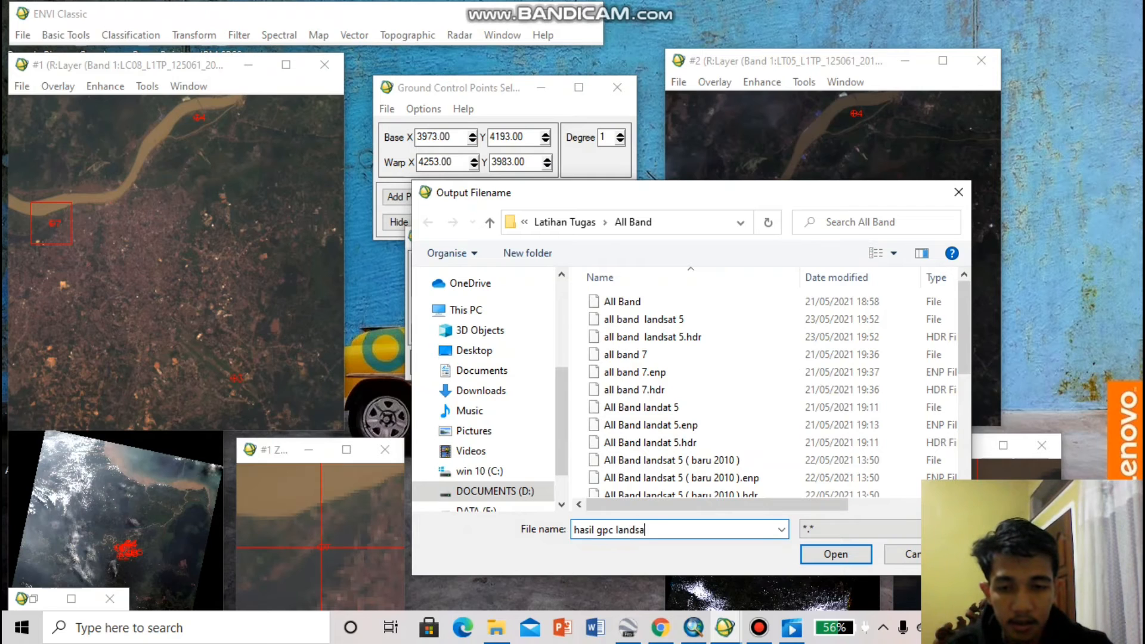
left_click(836, 555)
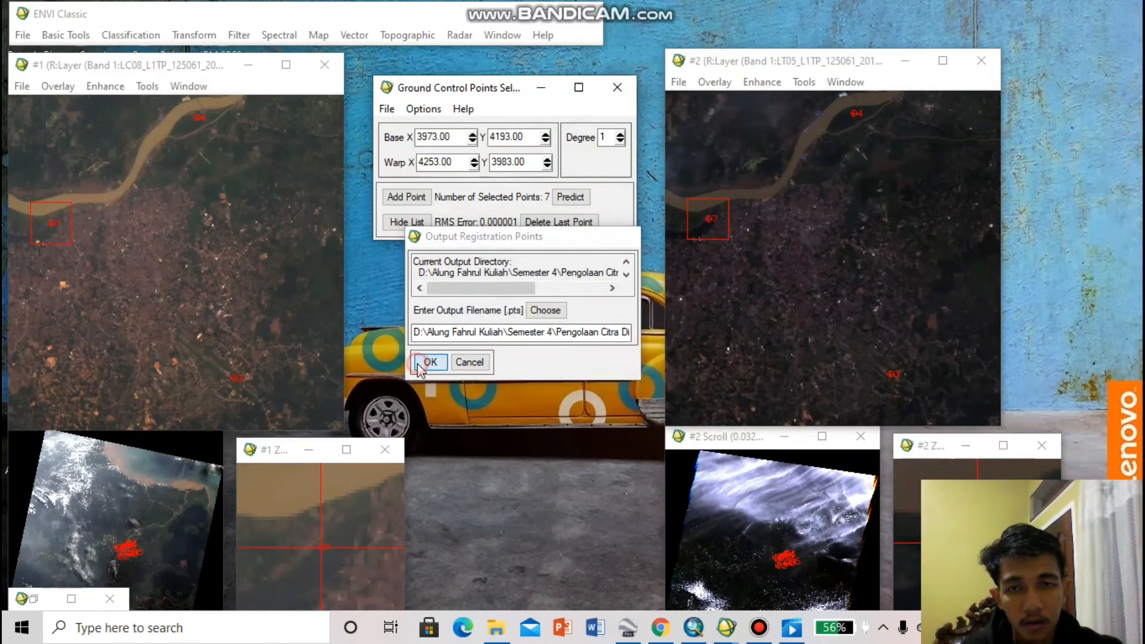
left_click(425, 362)
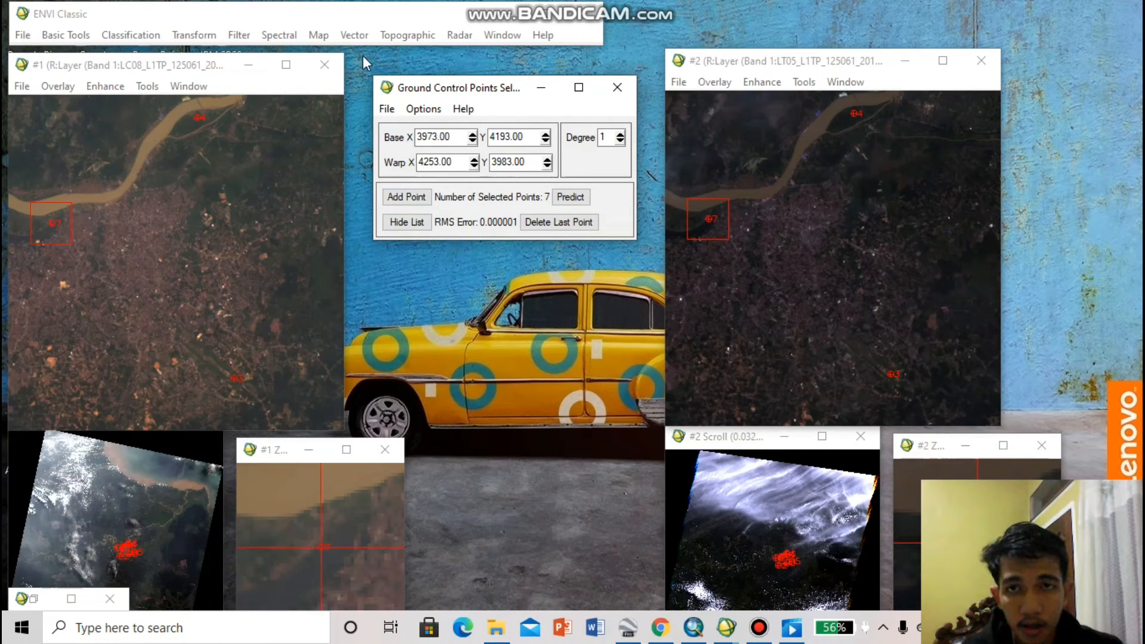
left_click(319, 34)
mouse_move(332, 56)
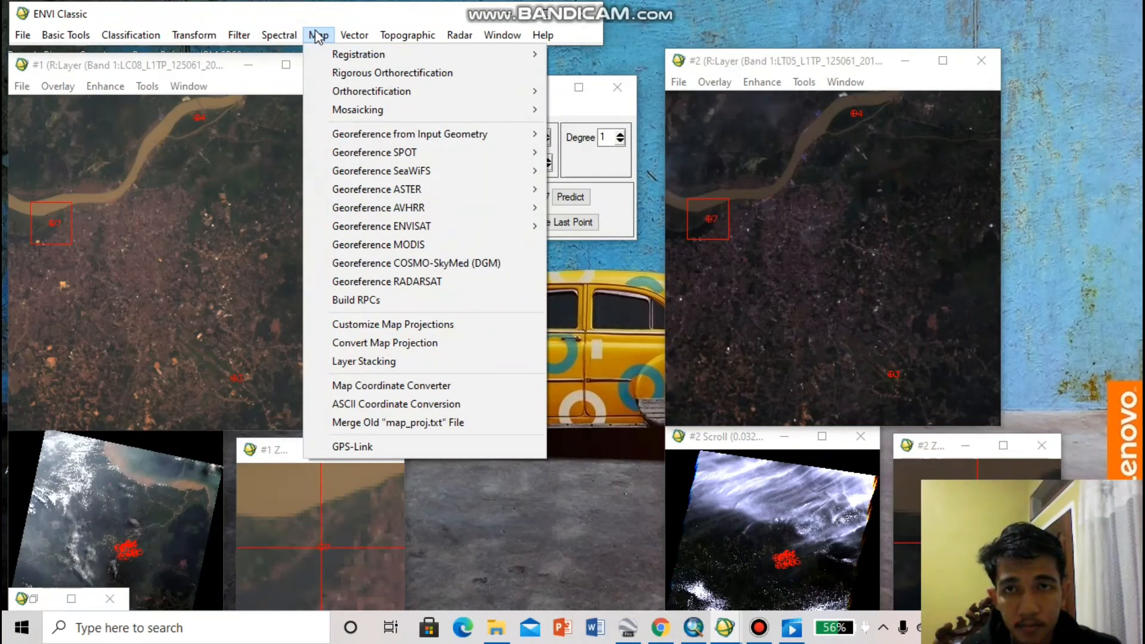
left_click(318, 35)
Start warping a file with the collected points, using the full scene and all seven bands of "all band landsat 5" as input
left_click(422, 108)
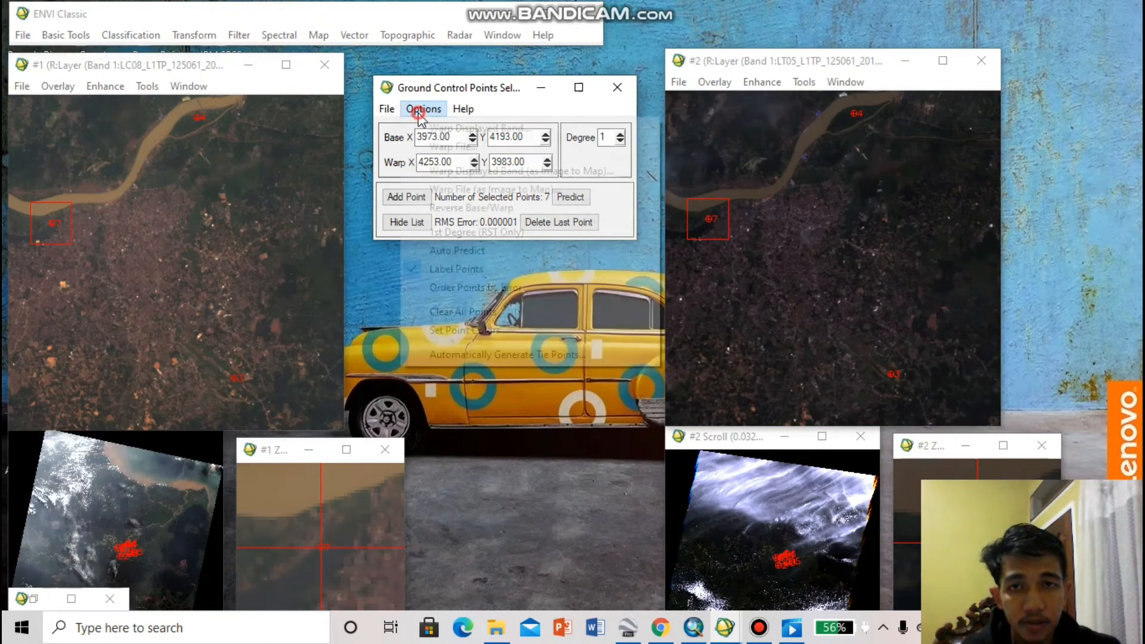
left_click(430, 149)
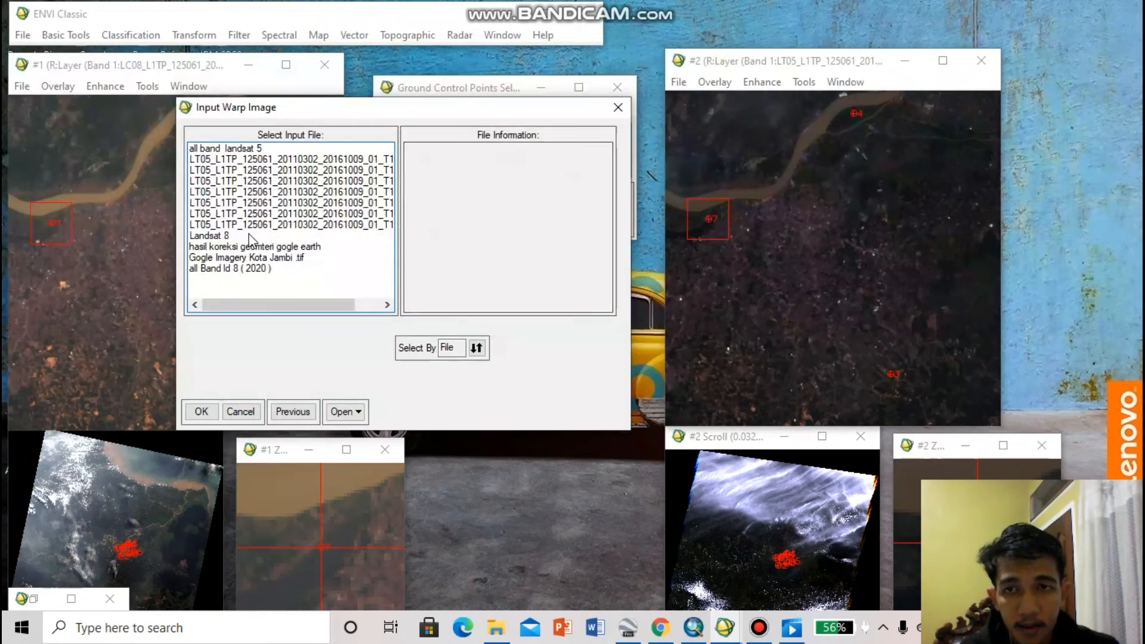
left_click(219, 148)
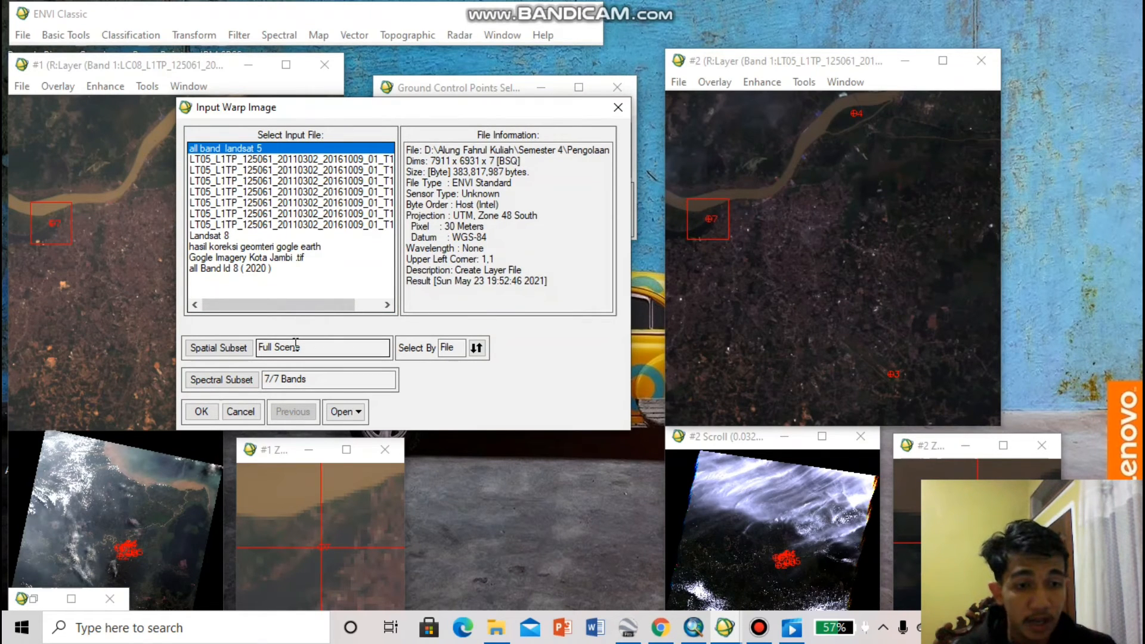
left_click(203, 410)
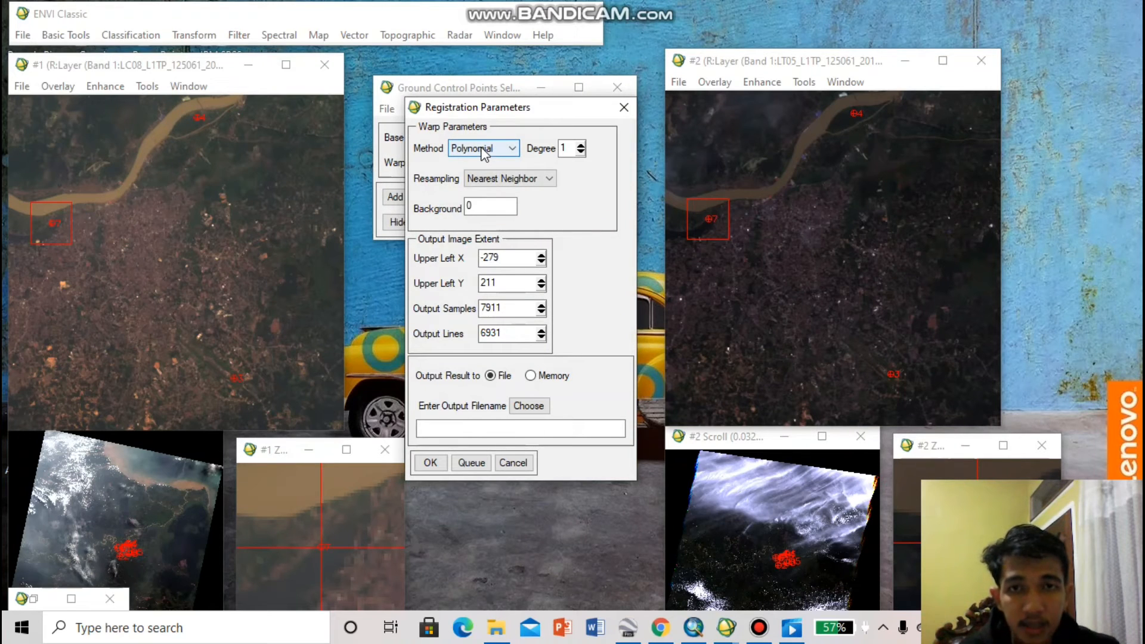
Choose the warp output location by browsing on drive D: through Semester 4, Pengolaan Citra Digital and Latihan Tugas to the Hasil folder
left_click(528, 406)
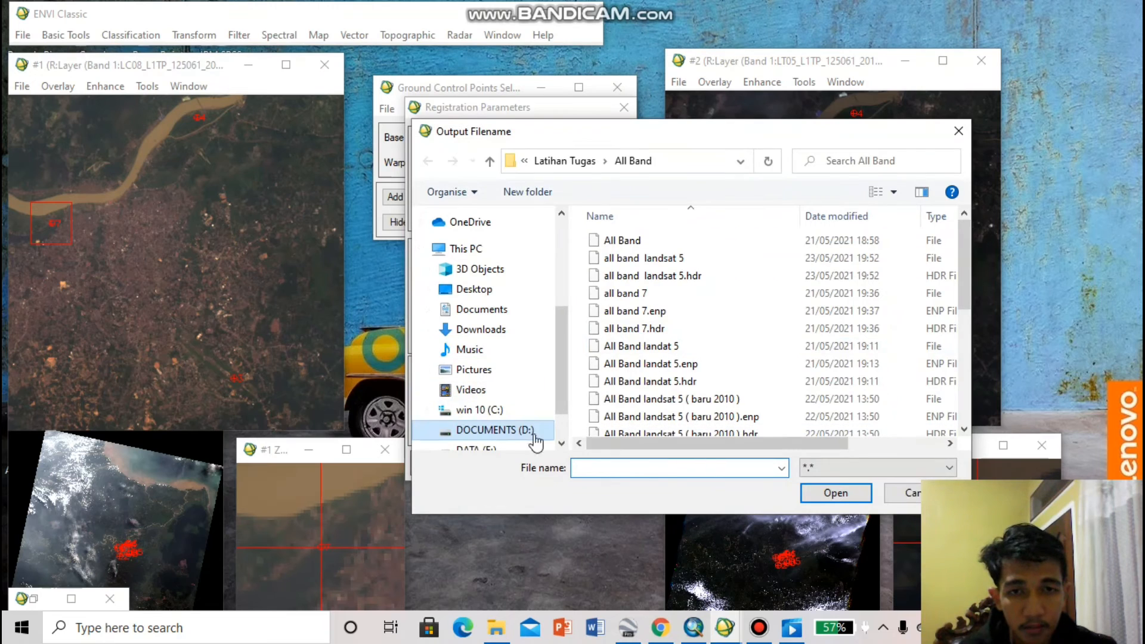
left_click(534, 437)
double_click(629, 328)
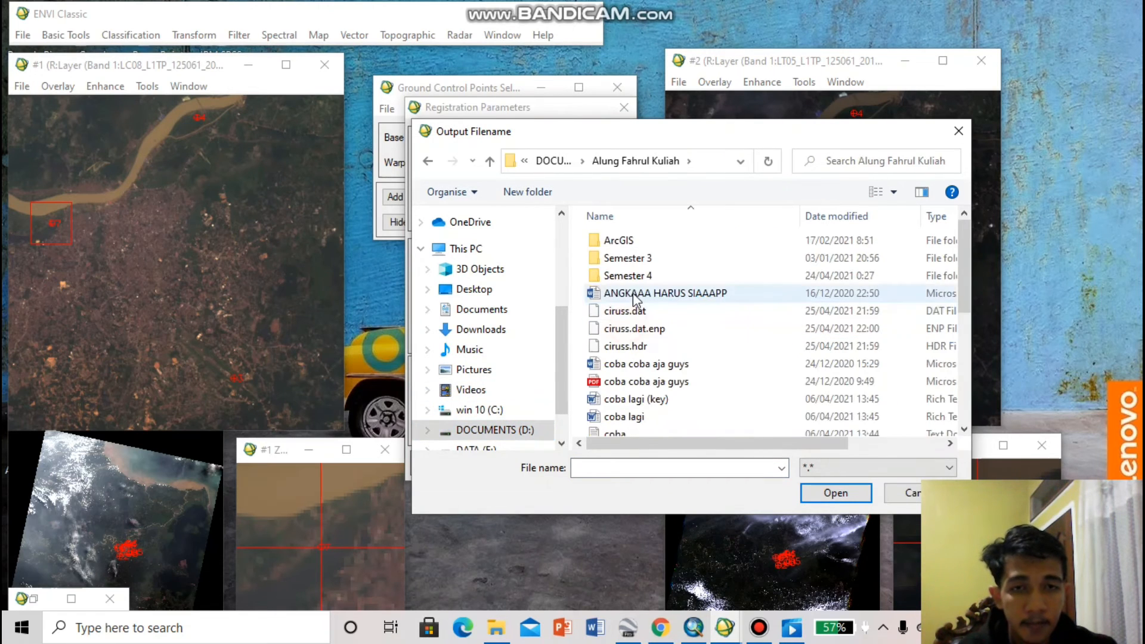
double_click(626, 275)
scroll(656, 335, "down", 1)
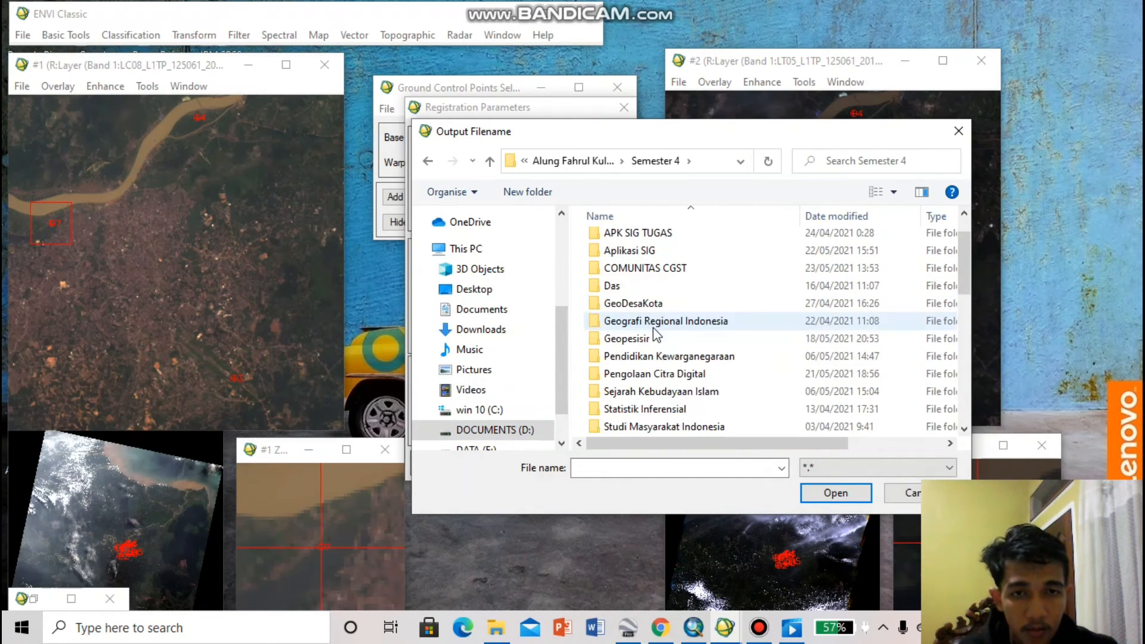
double_click(671, 375)
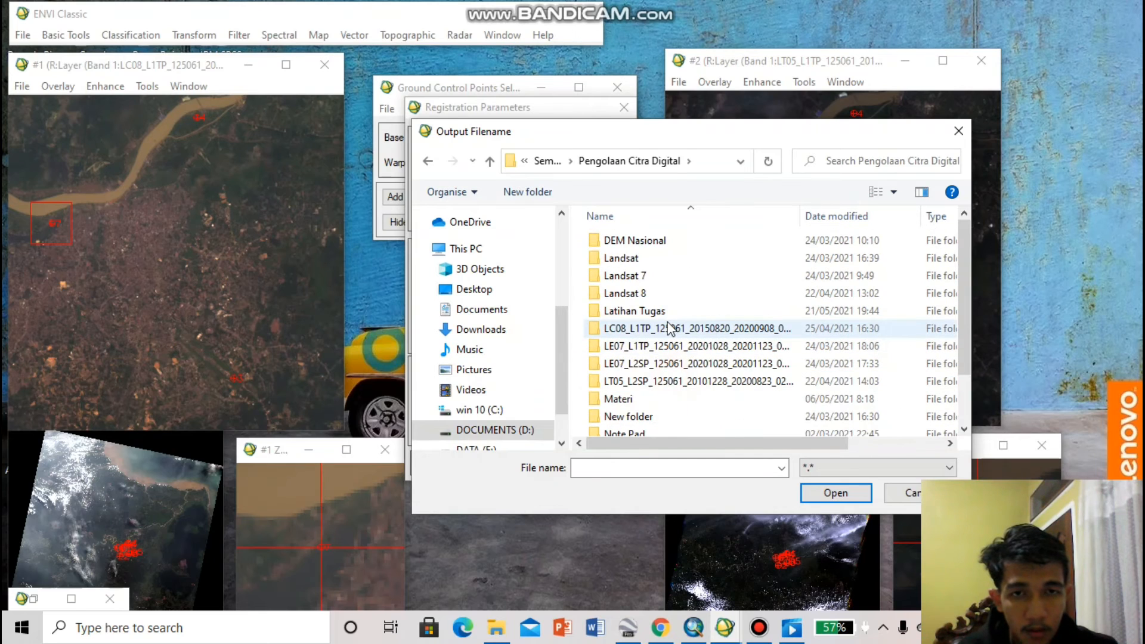
double_click(638, 310)
double_click(620, 258)
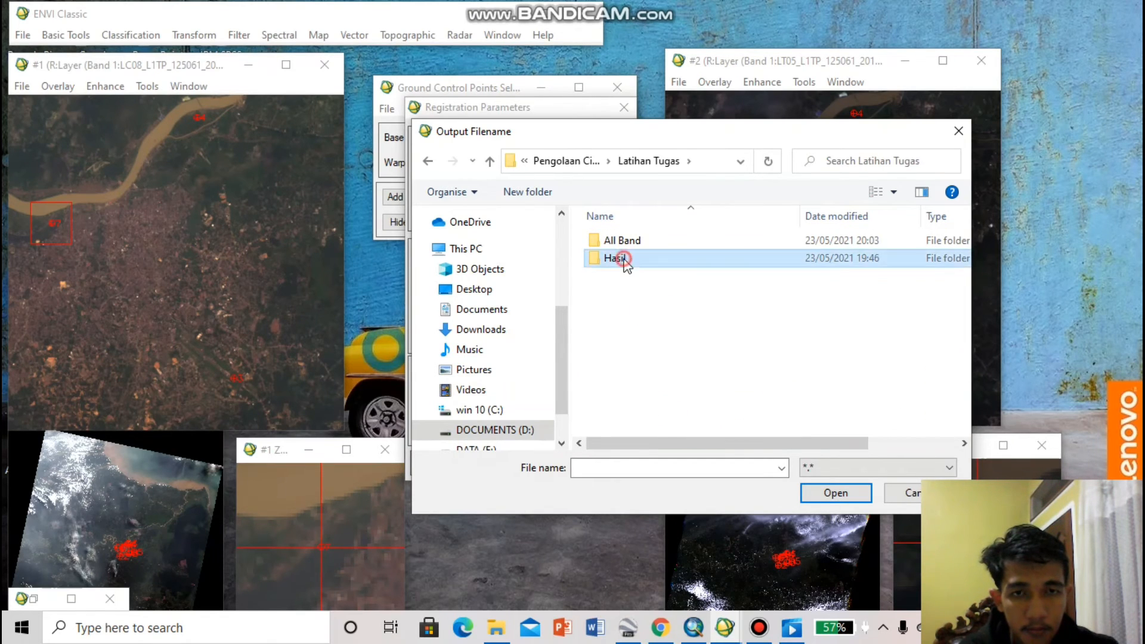
Create a folder named "Hasil koreksi geomteri Landsat 8 ke 5" inside Hasil and open it
left_click(536, 190)
type("Hasi")
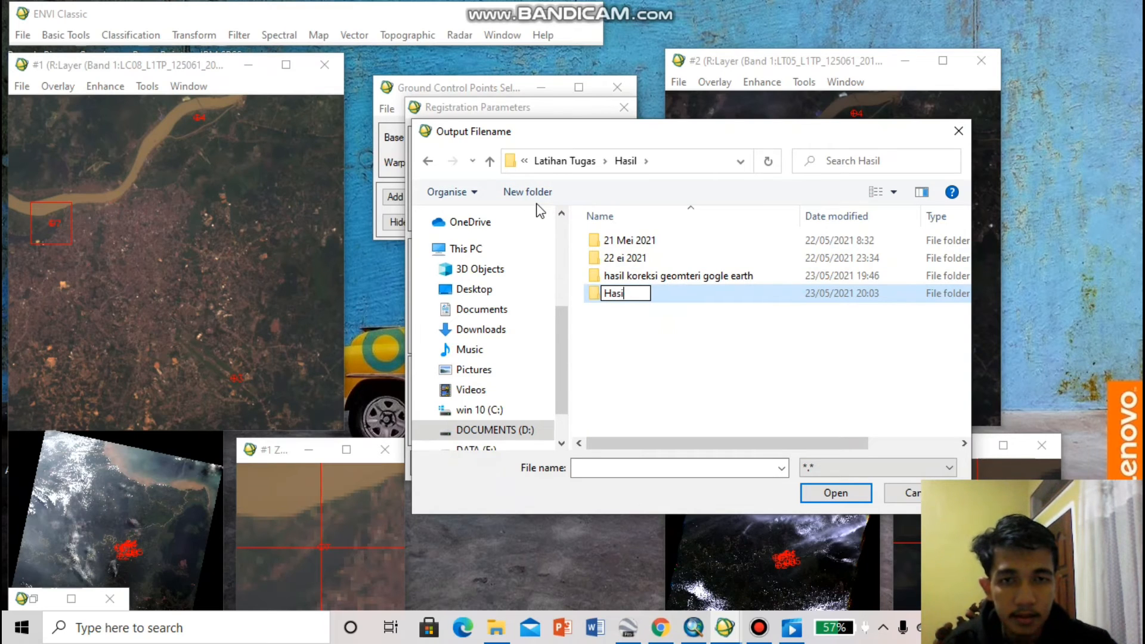
type("l Geom")
key("BackSpace")
key("BackSpace")
key("BackSpace")
key("BackSpace")
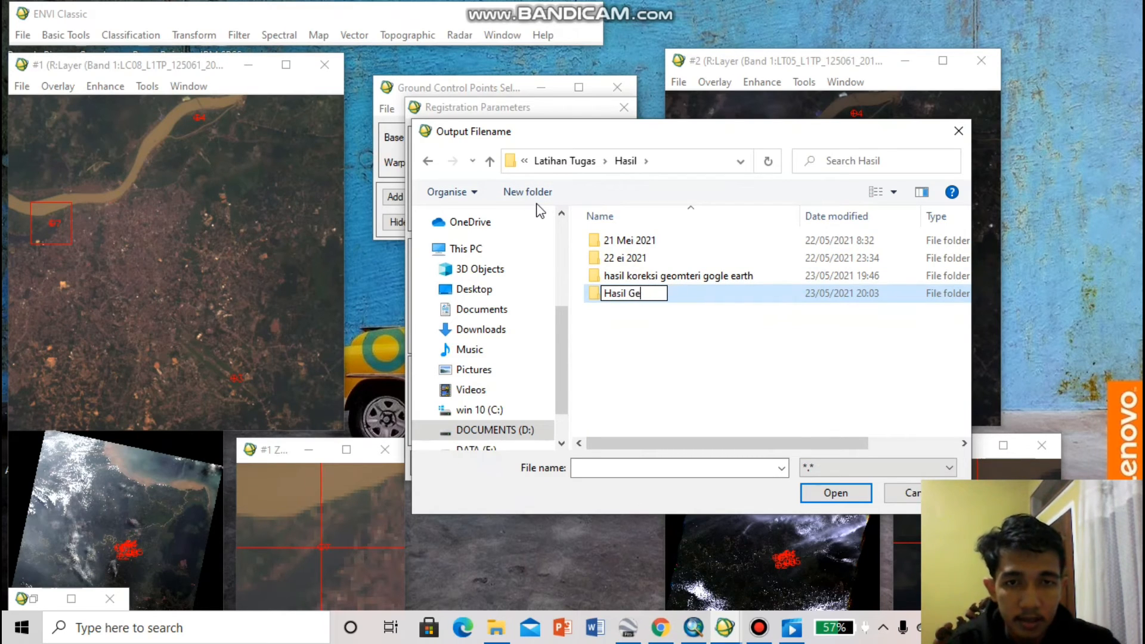
type("koteksi g")
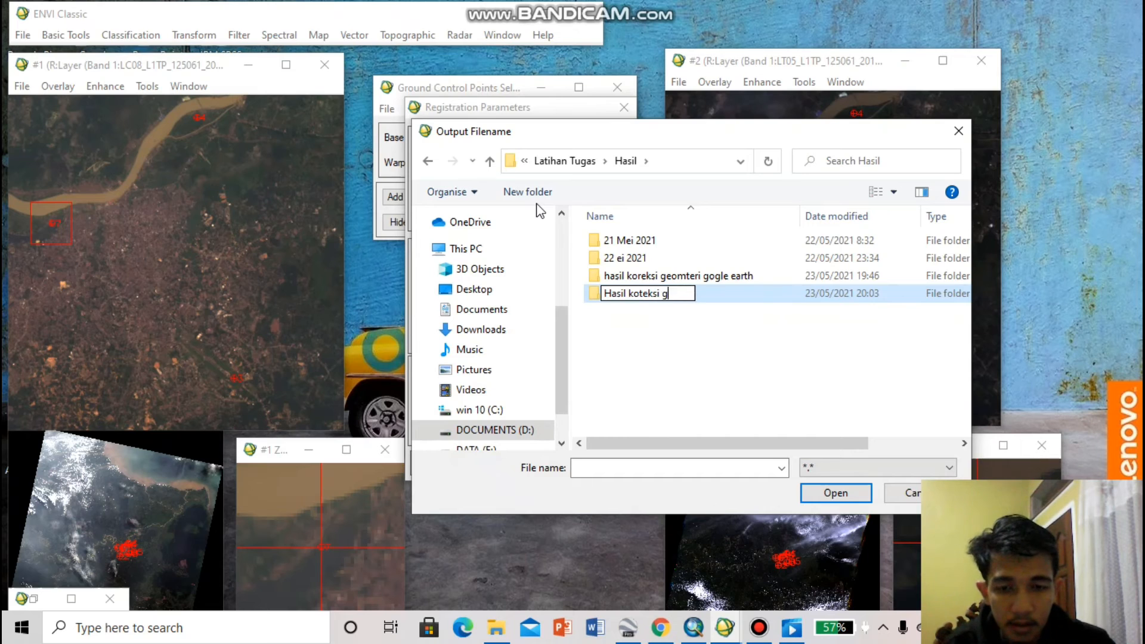
key("BackSpace")
key("BackSpace")
key("BackSpace")
key("BackSpace")
key("BackSpace")
key("BackSpace")
key("BackSpace")
type("reksi geomteri")
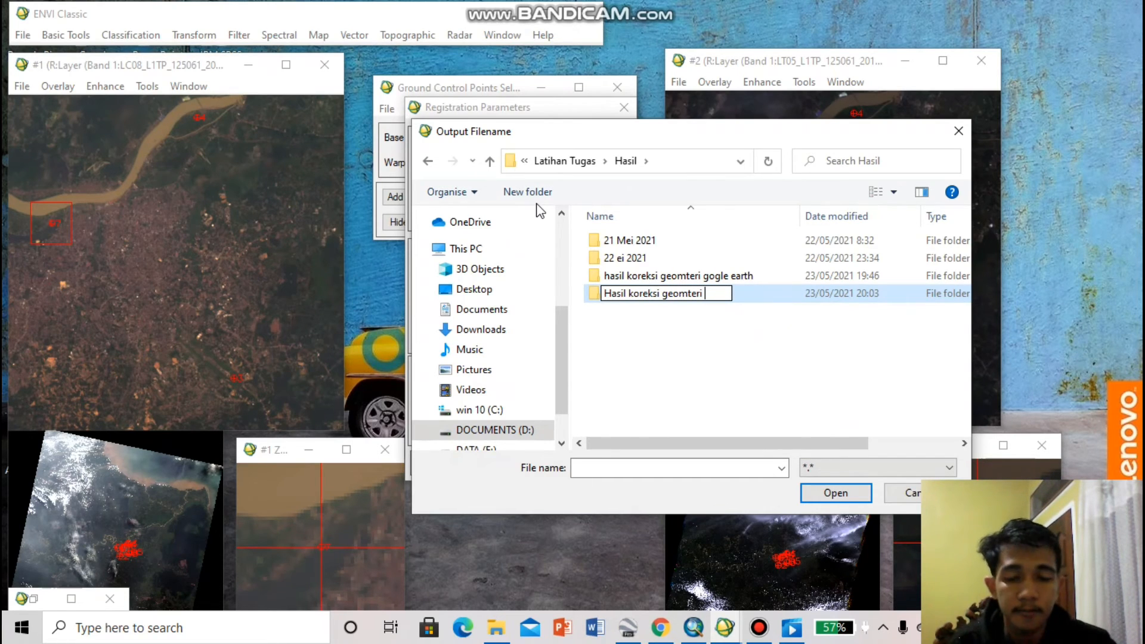
type(" Landsat 8")
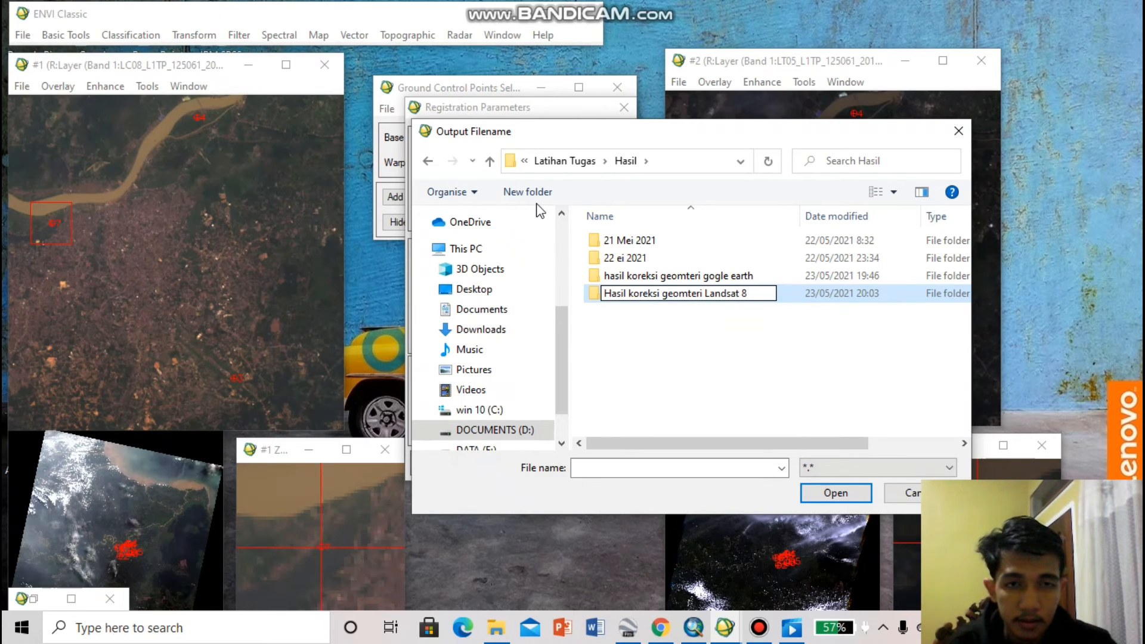
type("ke 5")
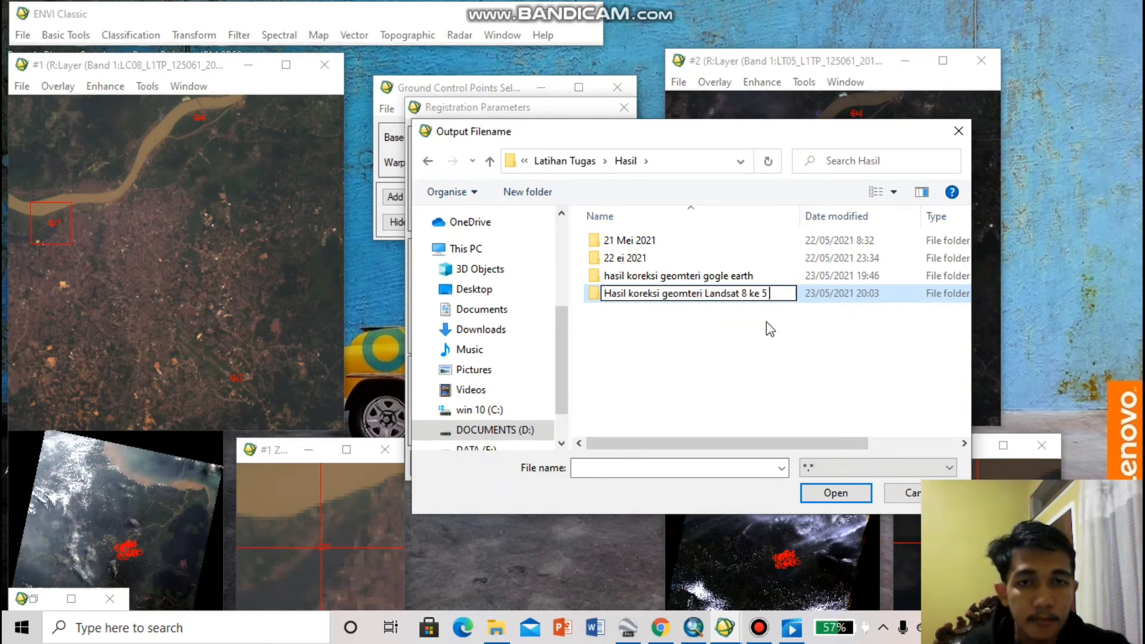
double_click(808, 299)
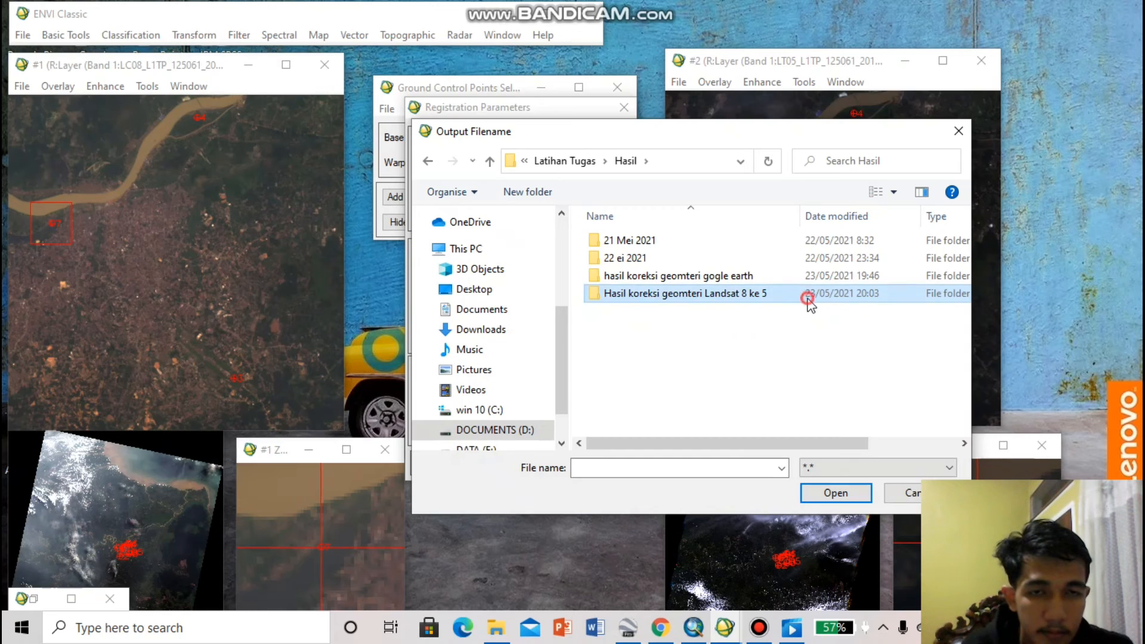
Name the warp output file "hasil koreksi geomterik landsat 5" in the new results folder and run the registration
left_click(654, 467)
type("hasu")
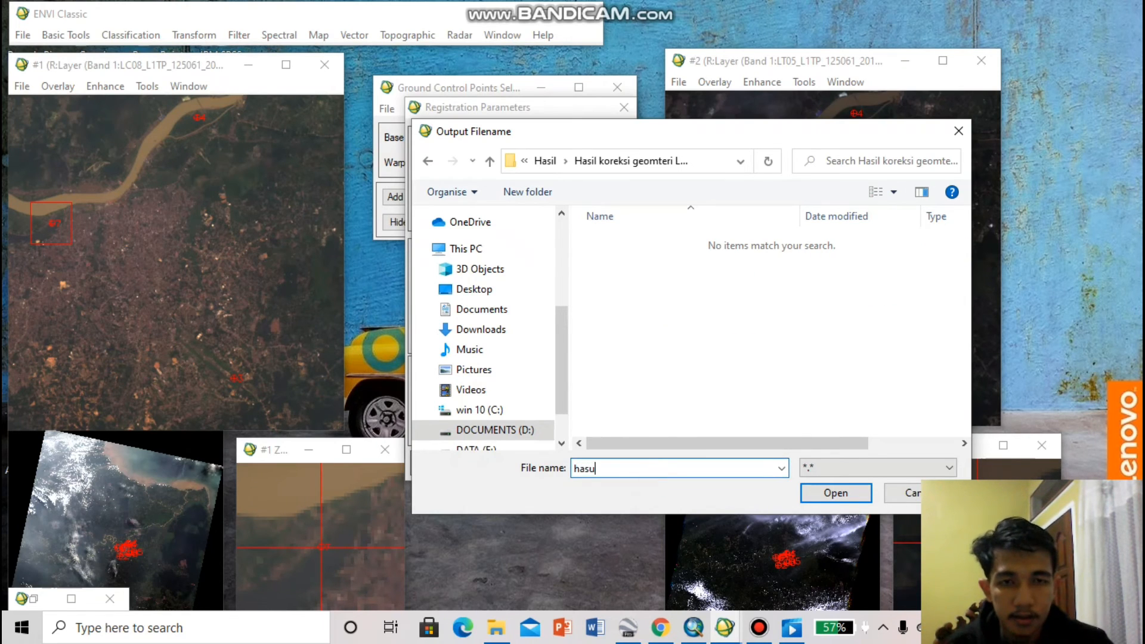
key("BackSpace")
type("il ")
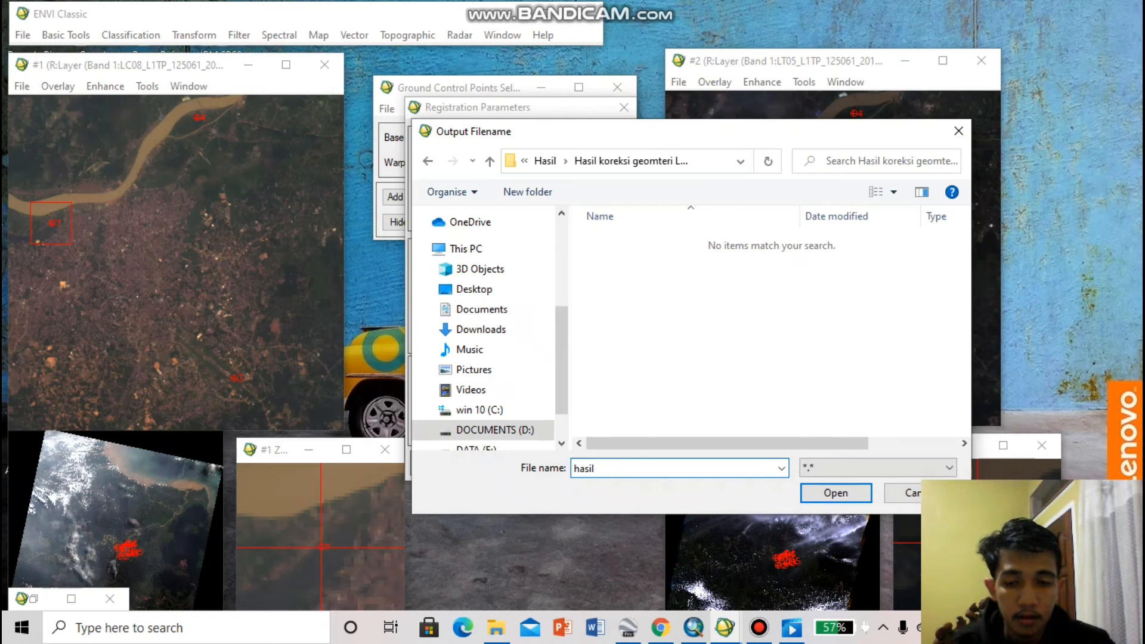
type("koreksi geomte")
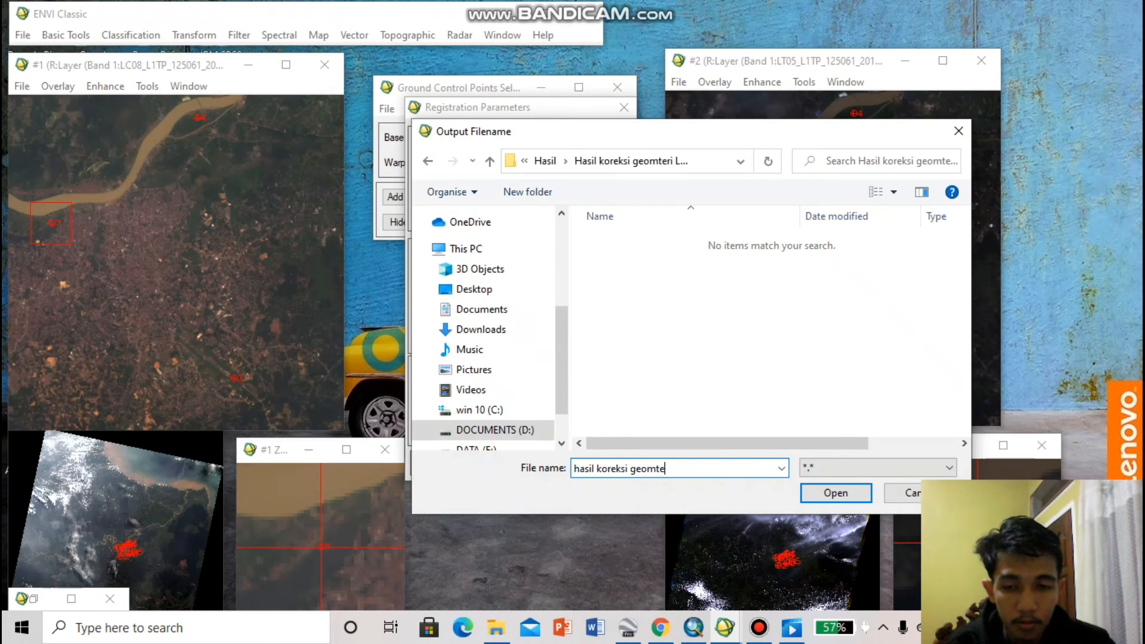
type("rik landasat")
key("BackSpace")
key("BackSpace")
key("BackSpace")
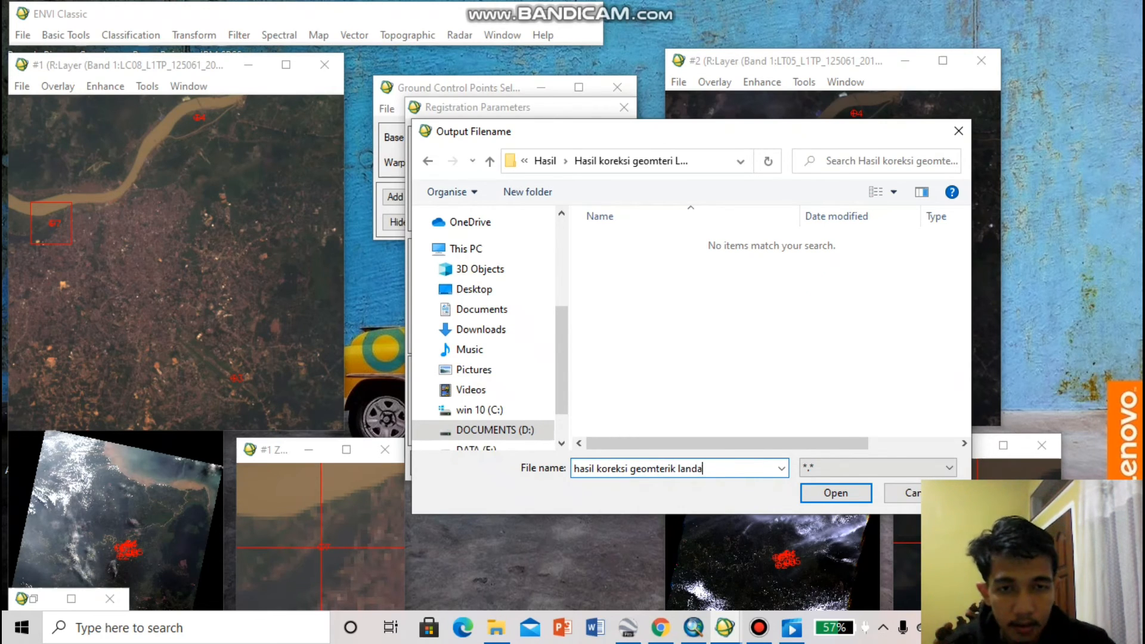
key("BackSpace")
type("sat 5")
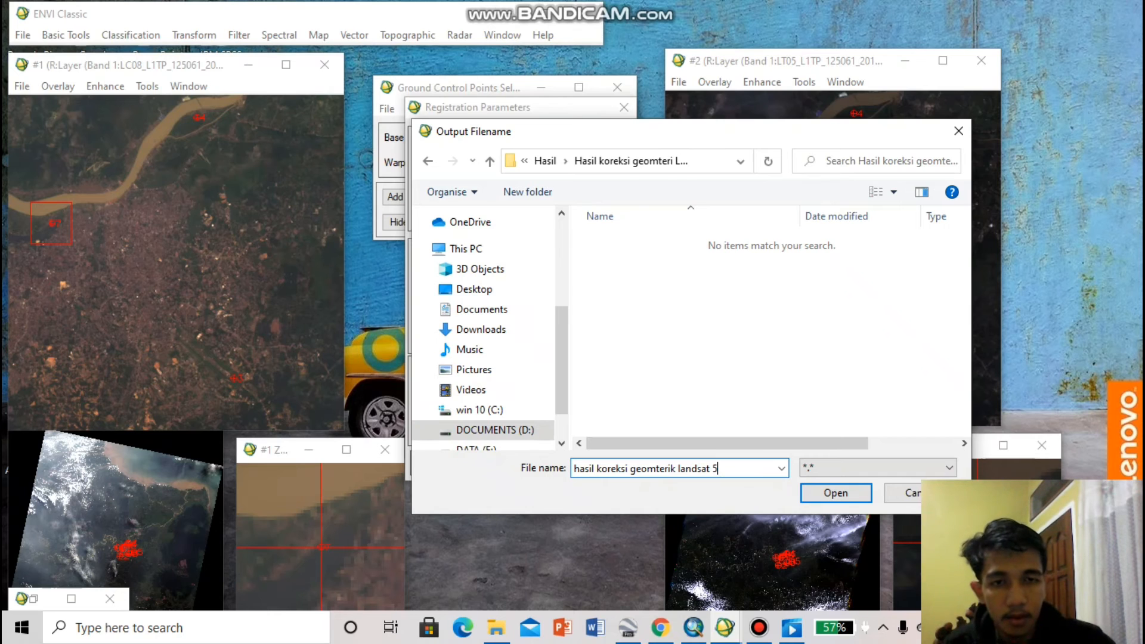
left_click(832, 493)
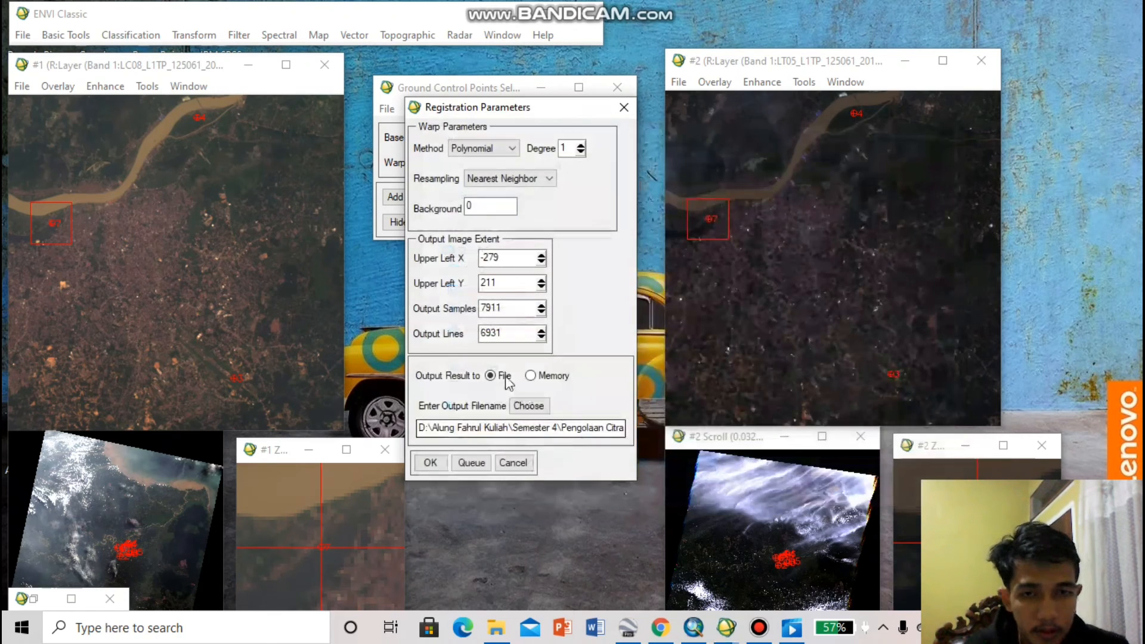
left_click(437, 470)
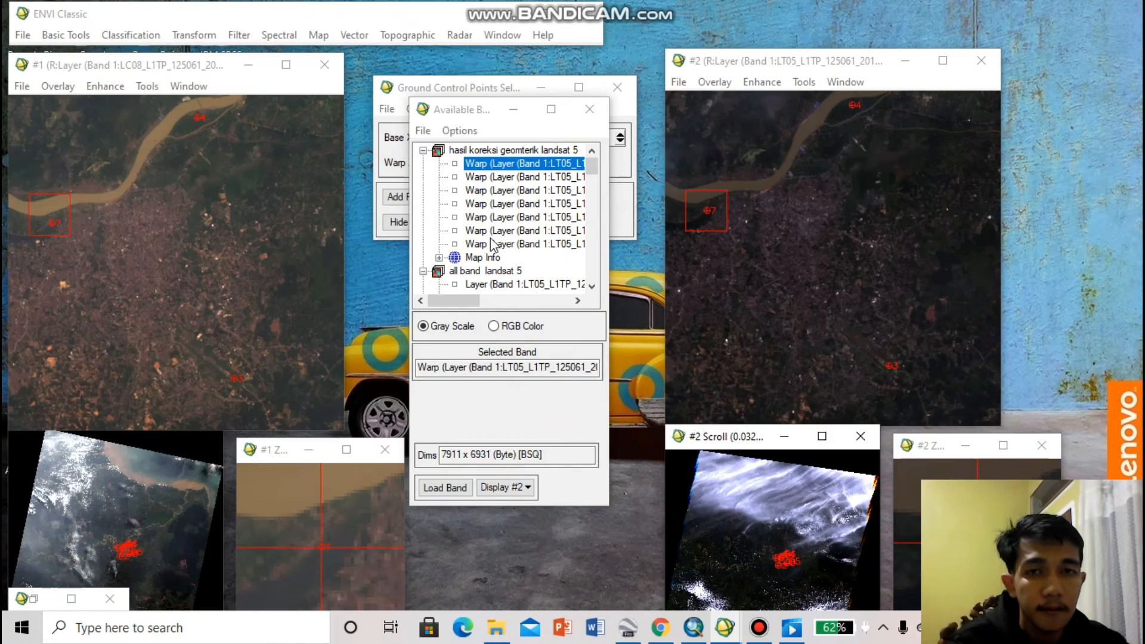
Minimize the three Display #2 windows and open a new Display #3, placing its image window beside the Landsat 8 reference image
mouse_move(471, 305)
left_mouse_down()
mouse_move(504, 303)
mouse_move(453, 298)
left_mouse_up()
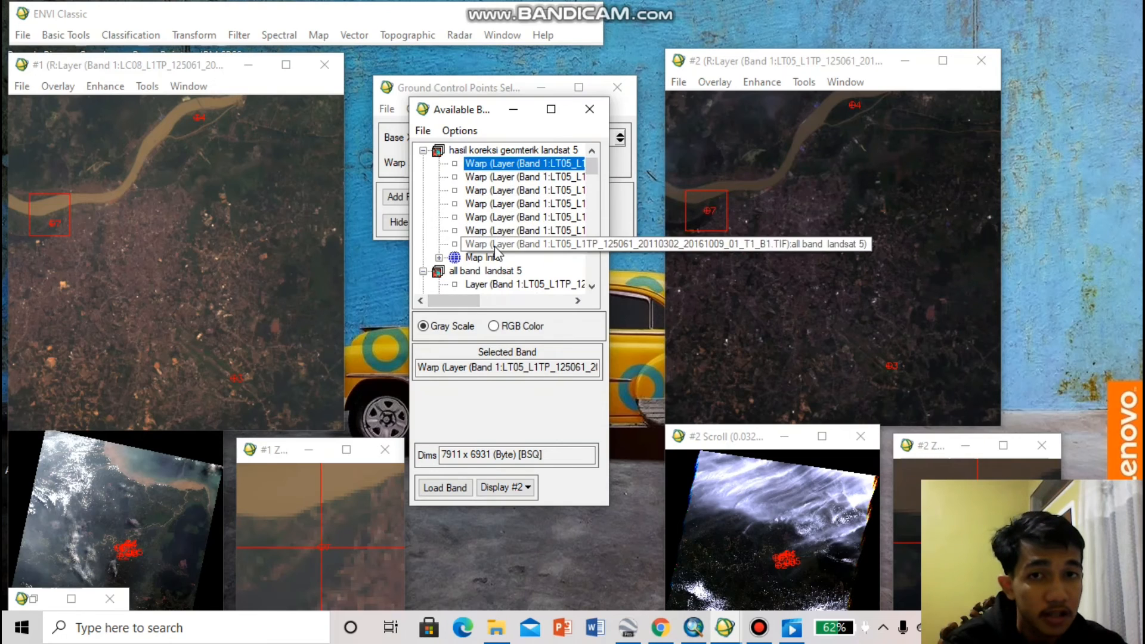
left_click(905, 60)
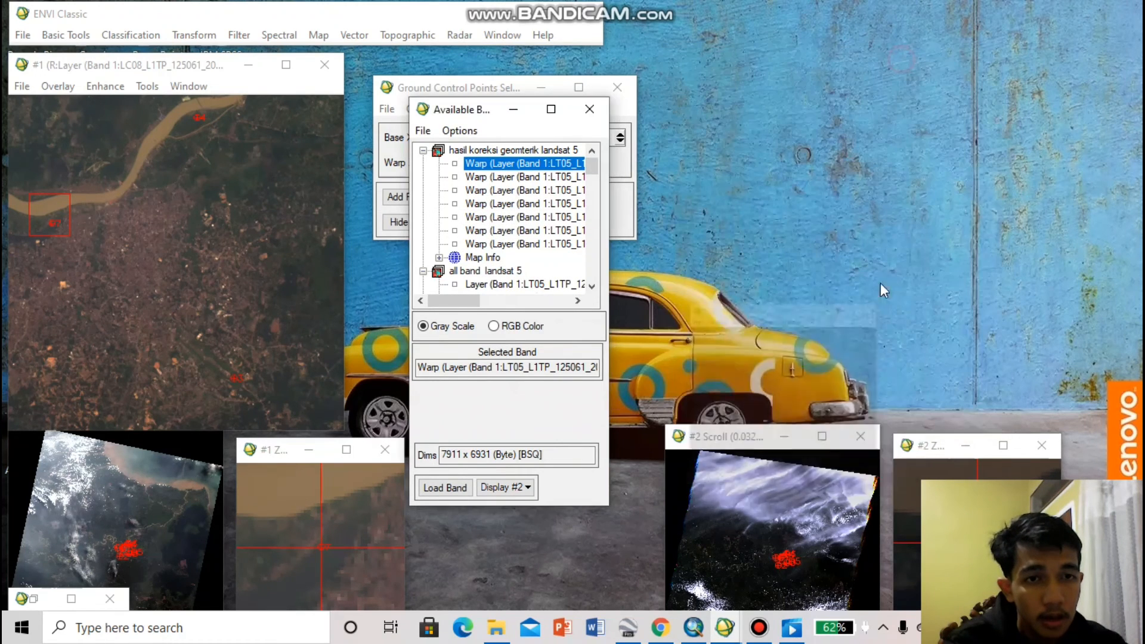
left_click(785, 446)
left_click(955, 449)
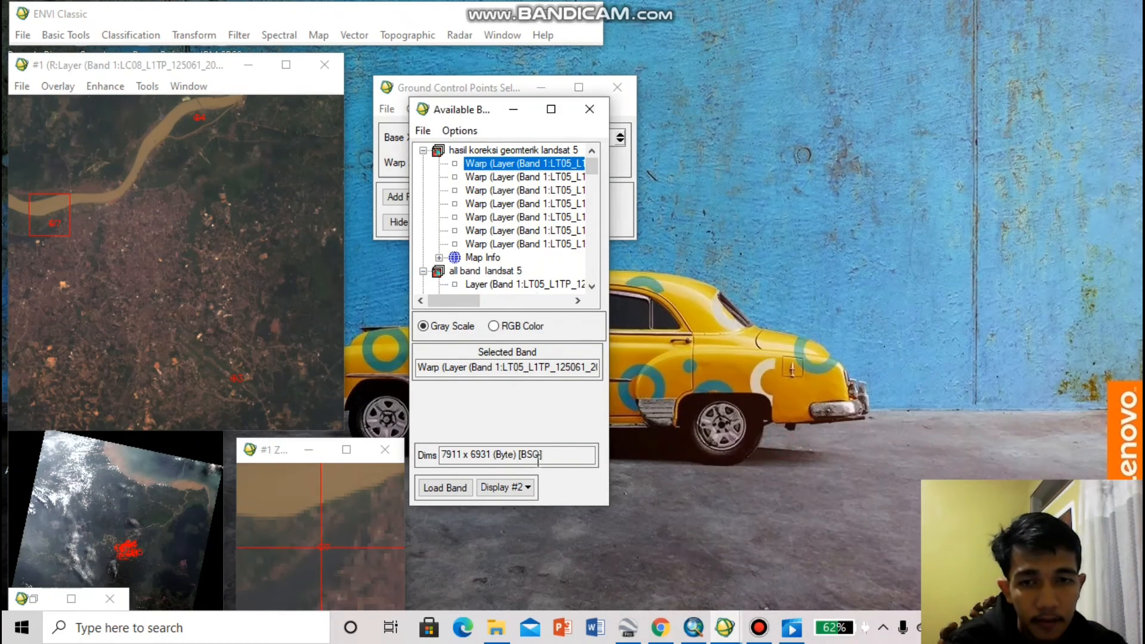
left_click(507, 488)
left_click(513, 509)
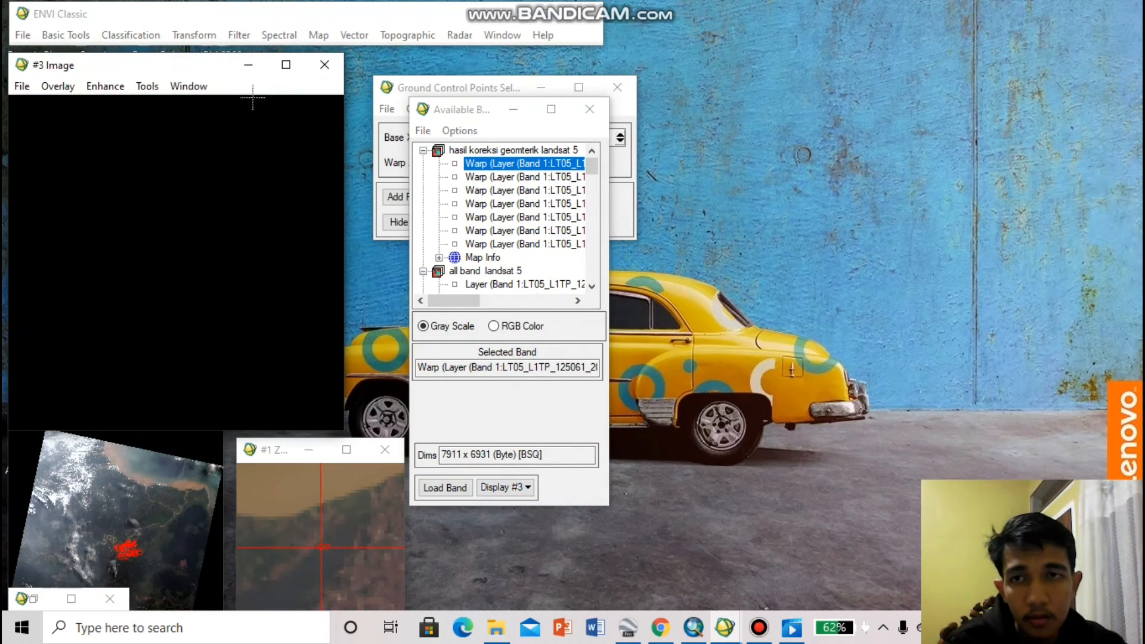
left_click_drag(197, 73, 848, 61)
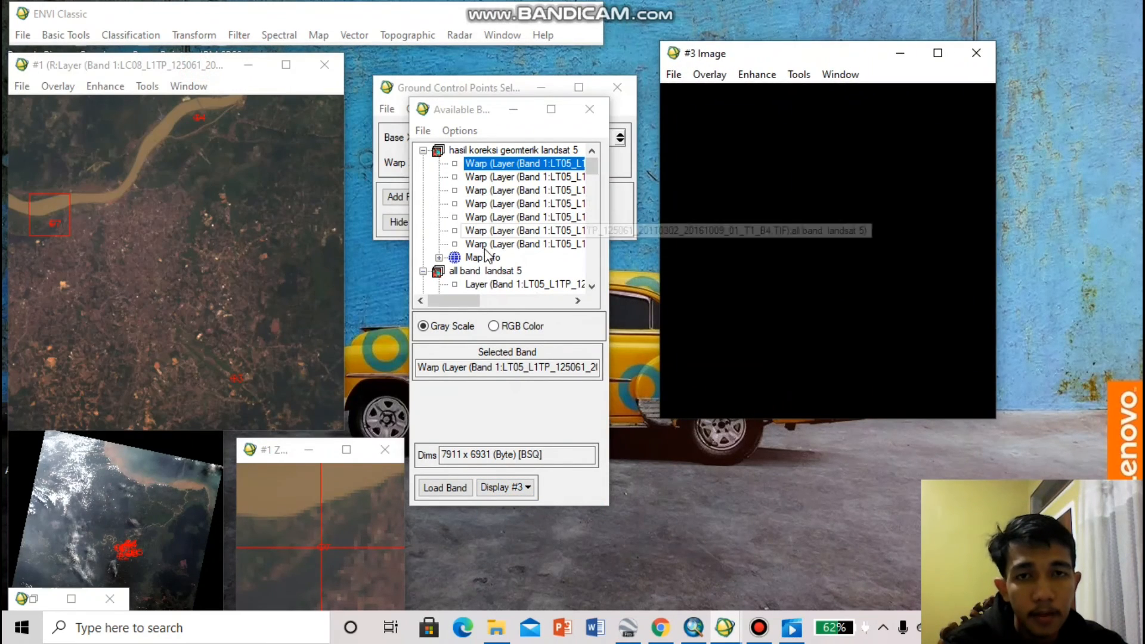
Load the warped Landsat 5 image into Display #3 as an RGB composite with B3 as red, B2 as green and B1 as blue
left_click_drag(457, 304, 560, 306)
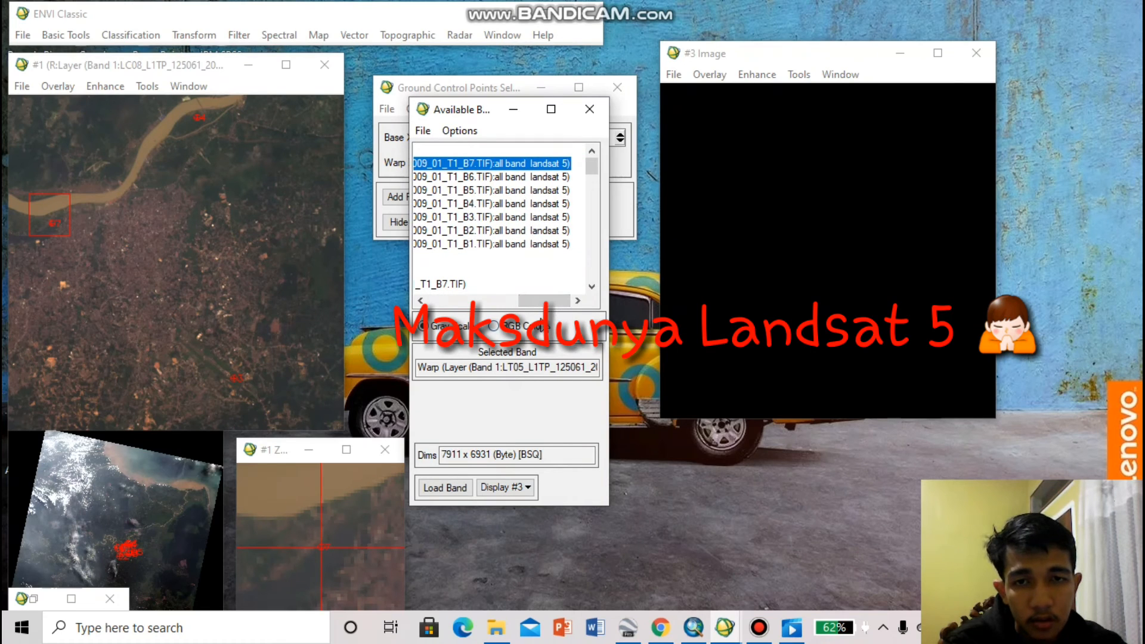
left_click(494, 325)
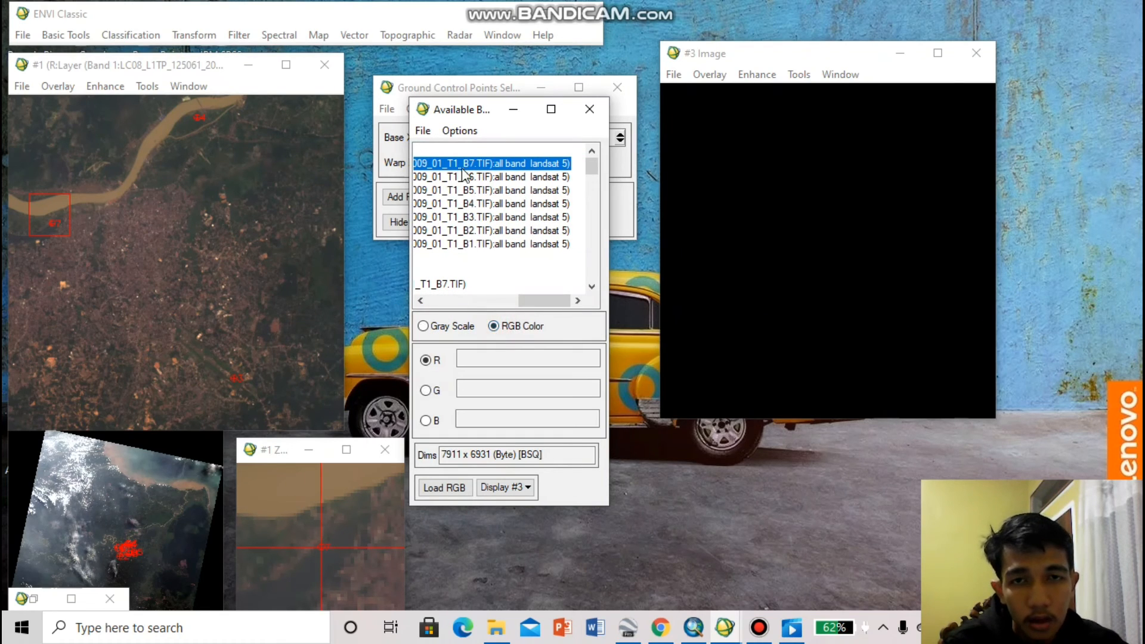
left_click(475, 218)
left_click(477, 230)
left_click(478, 244)
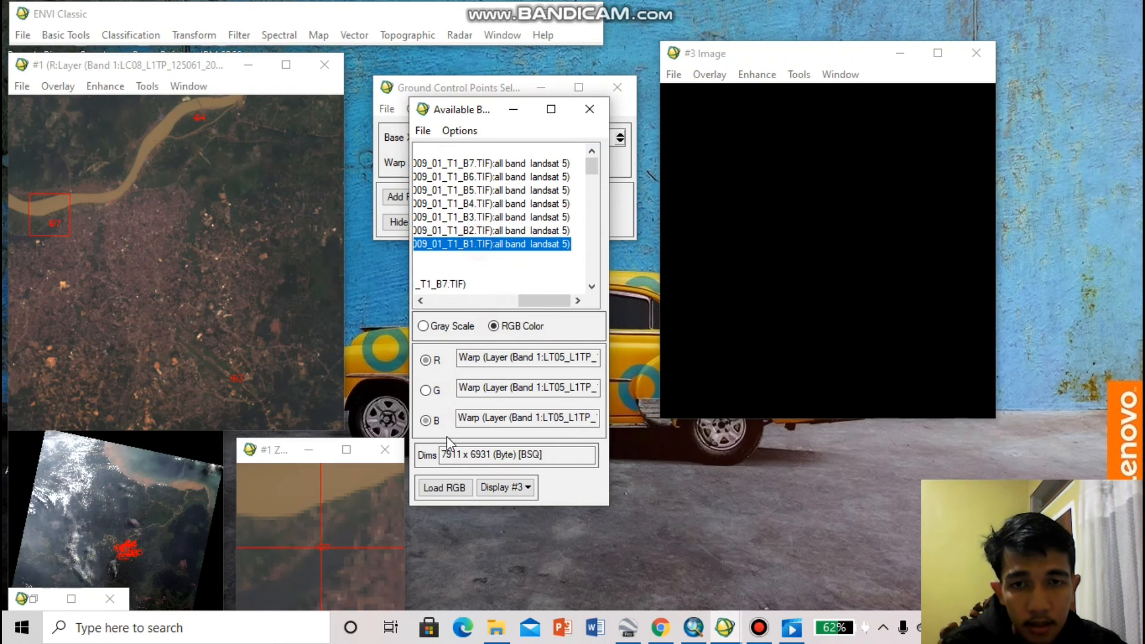
left_click(451, 491)
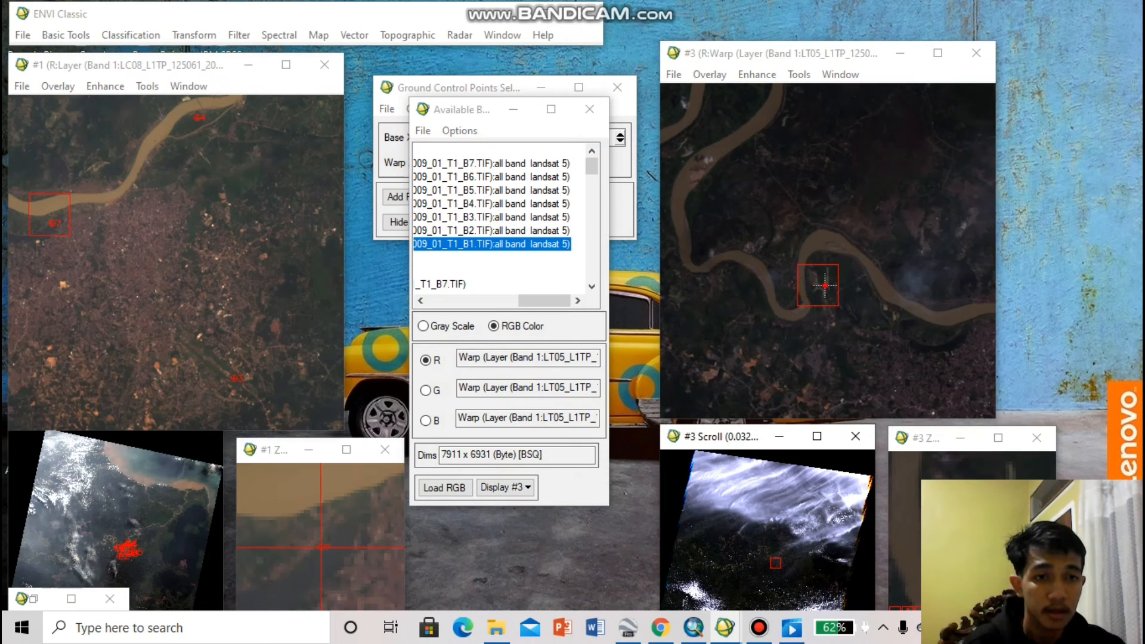
Examine the warped Landsat 5 image around the river and the city area in Display #3, comparing it with the Landsat 8 reference
left_click(843, 303)
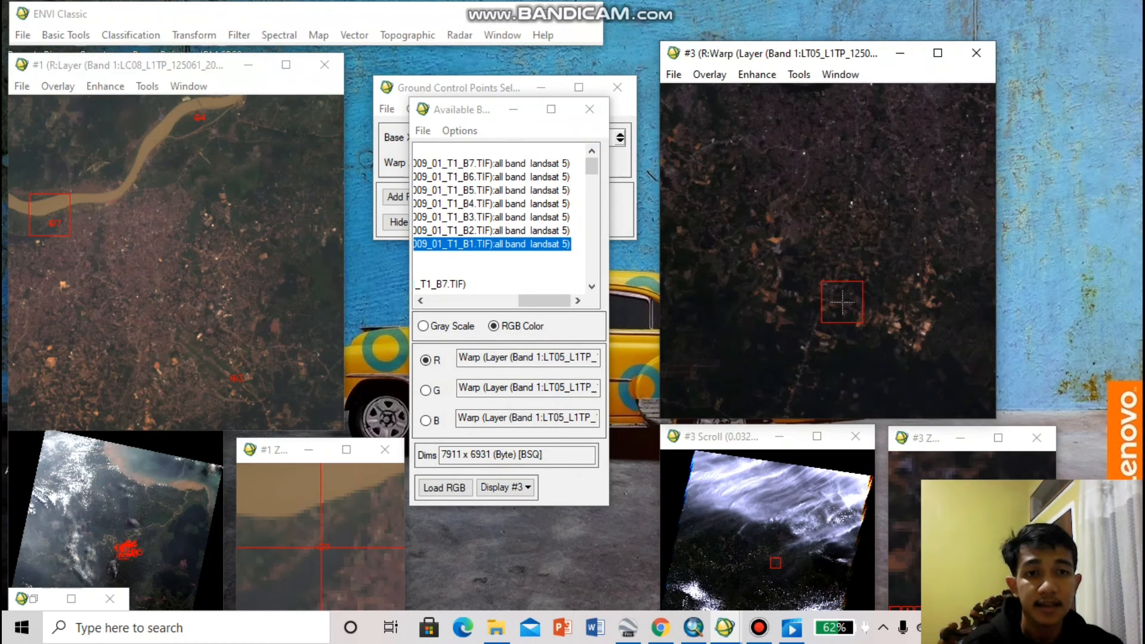
left_click(706, 270)
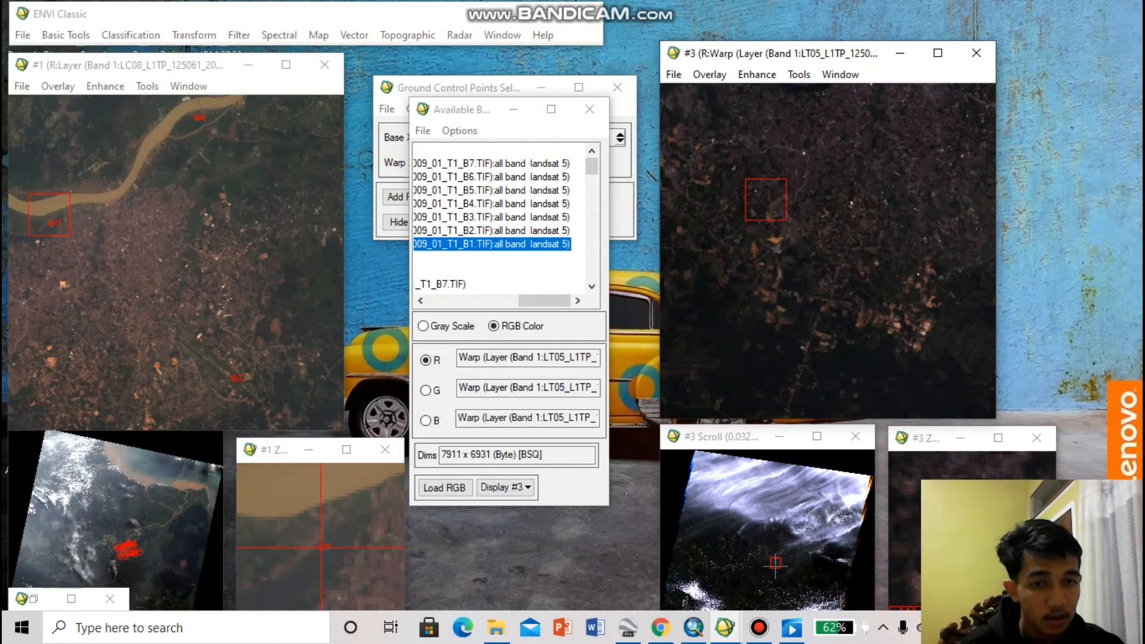
left_click(770, 559)
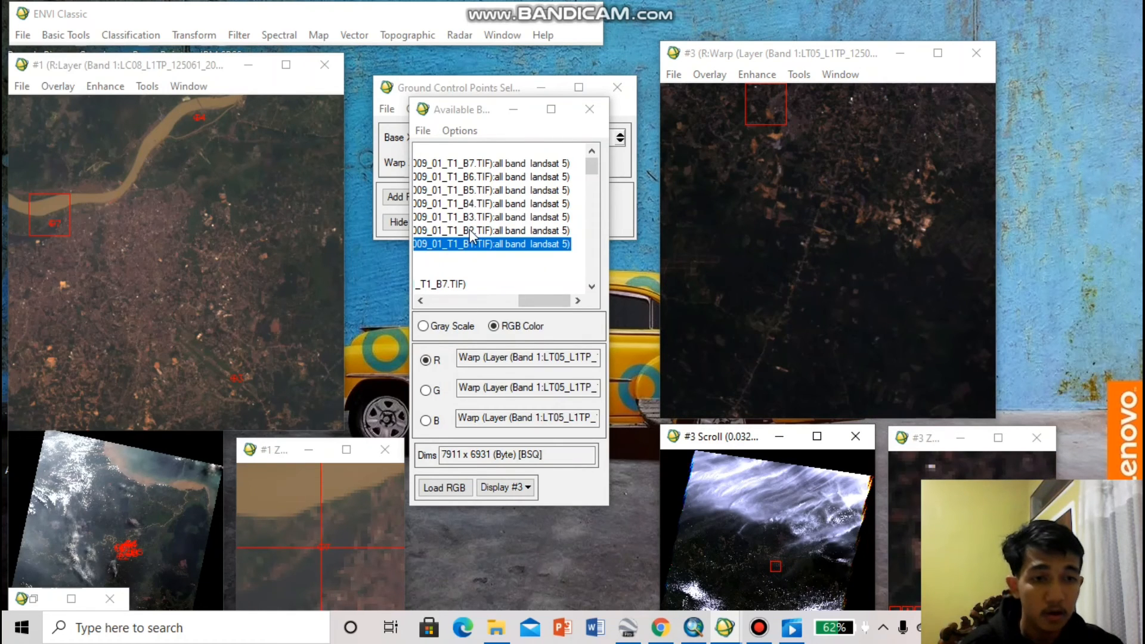
left_click(770, 212)
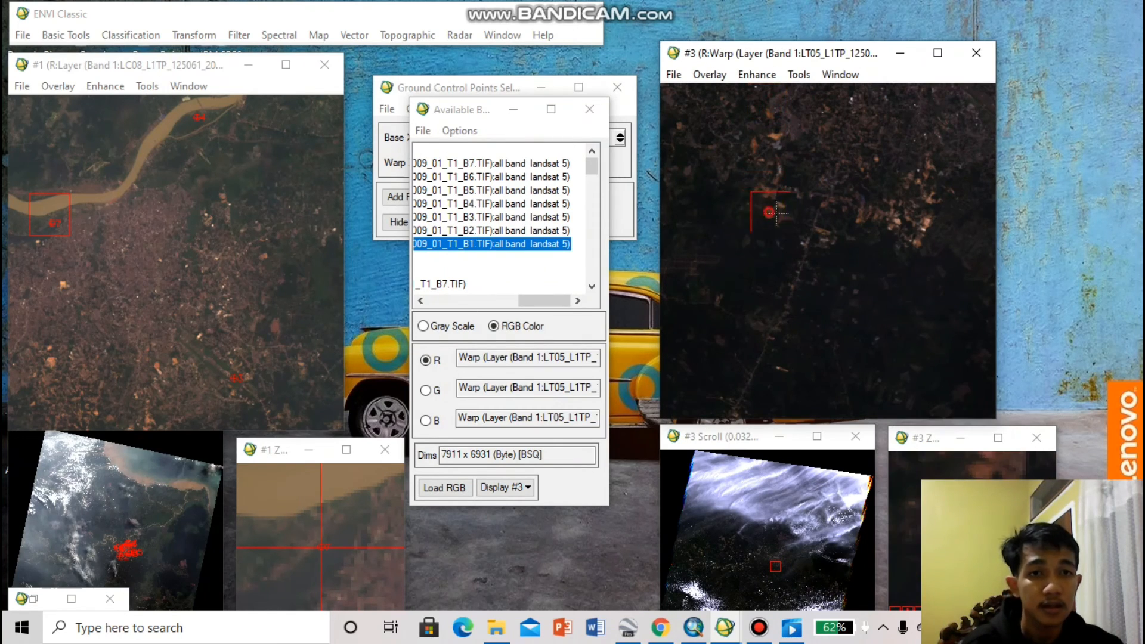
left_click_drag(776, 212, 816, 232)
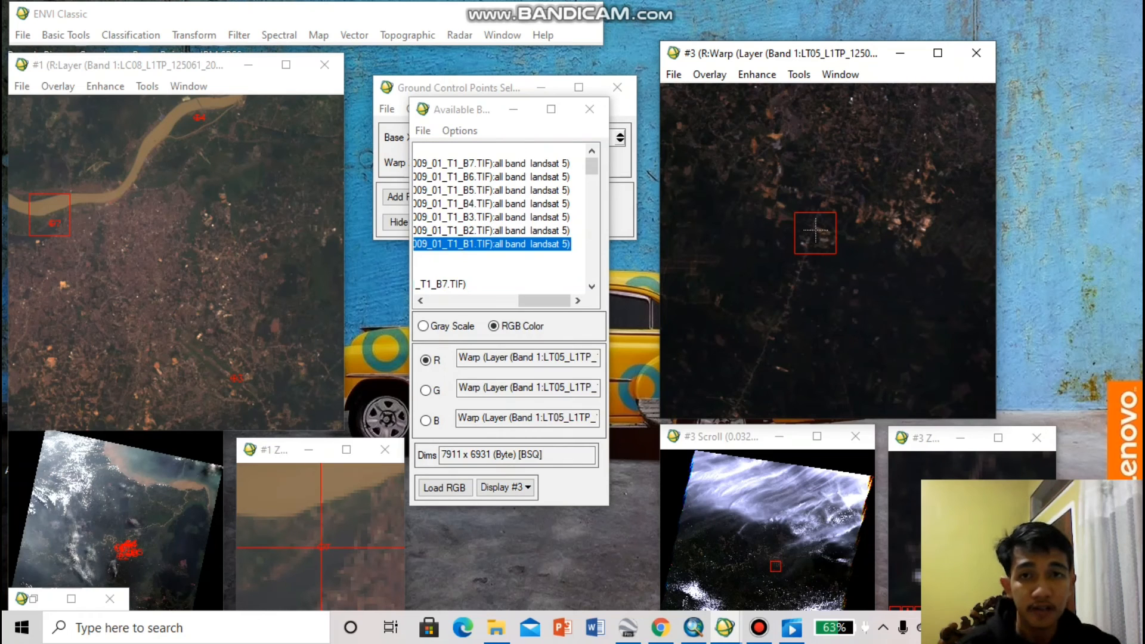
left_click(811, 254)
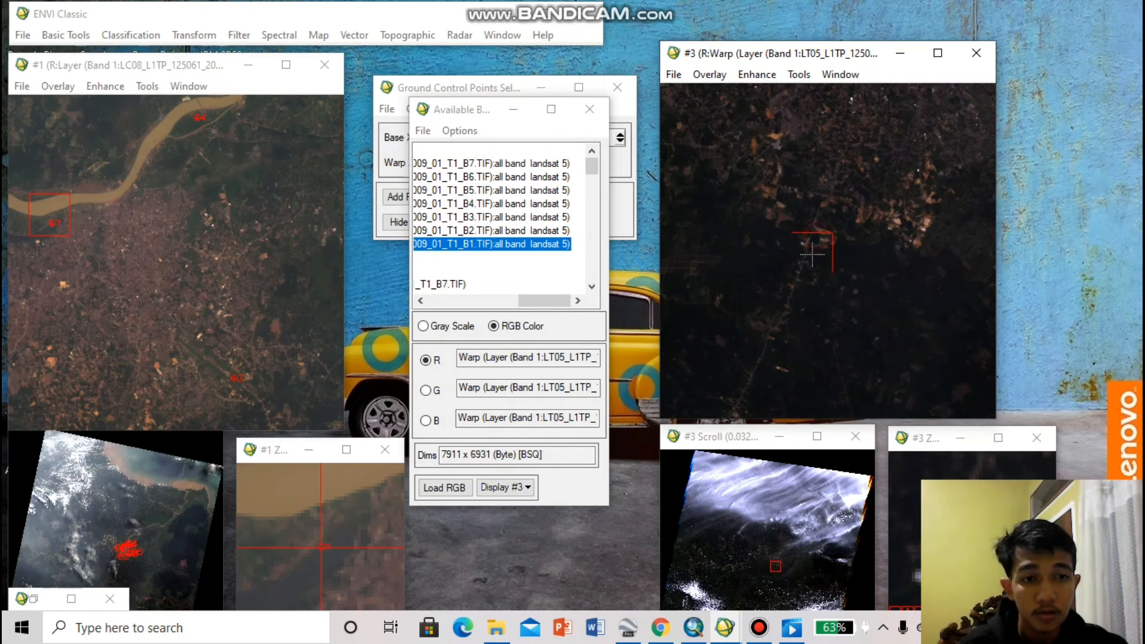
left_click(801, 291)
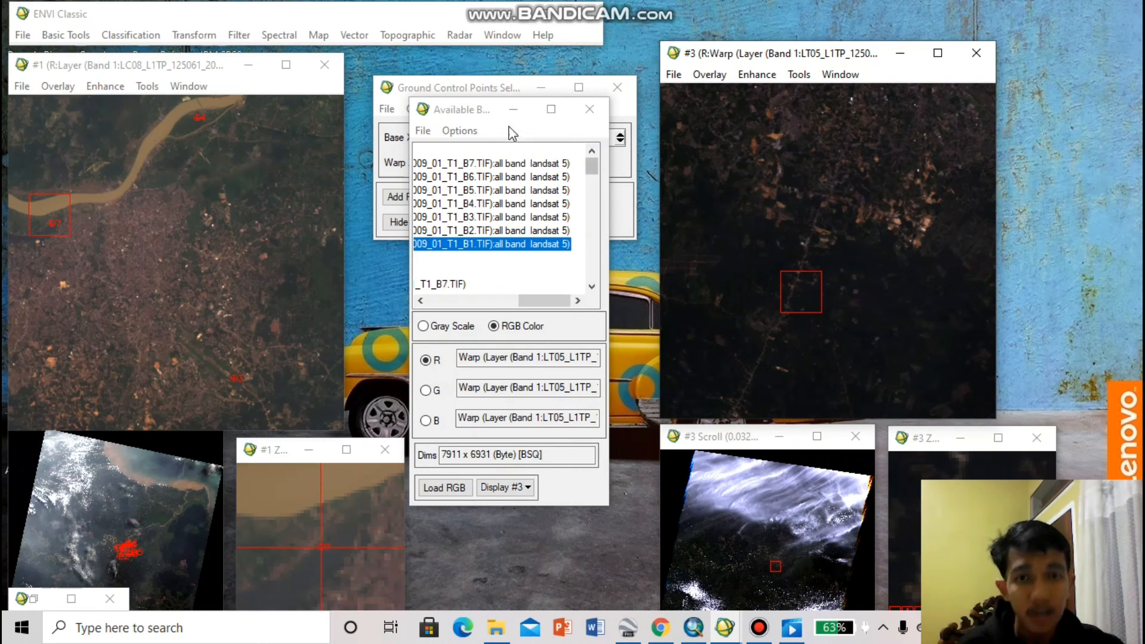
left_click_drag(479, 112, 301, 148)
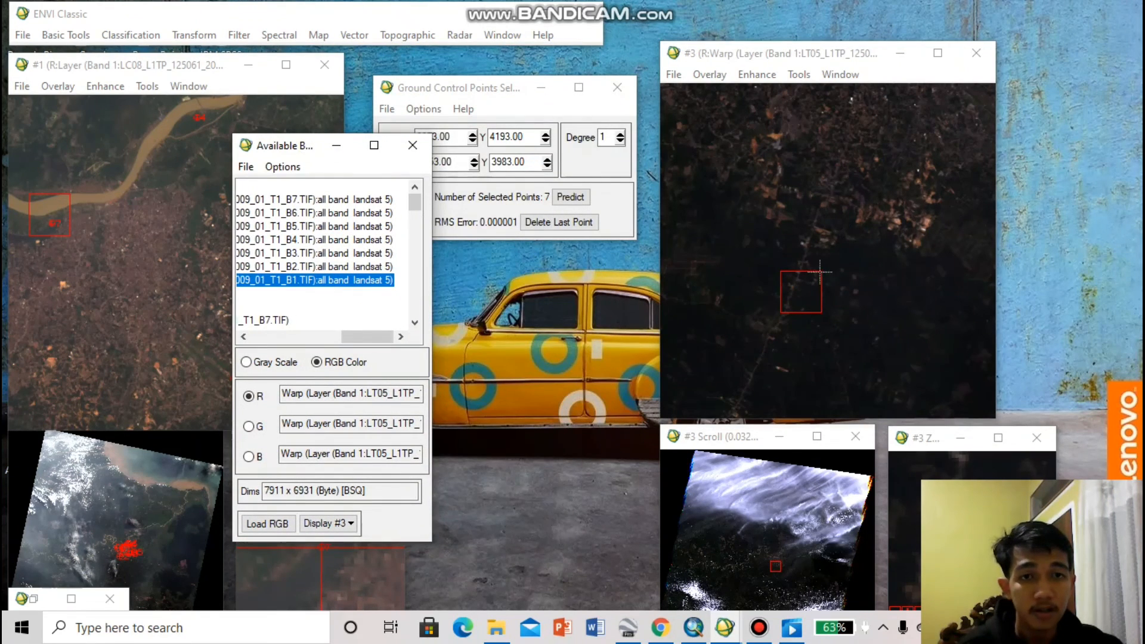
left_click(769, 564)
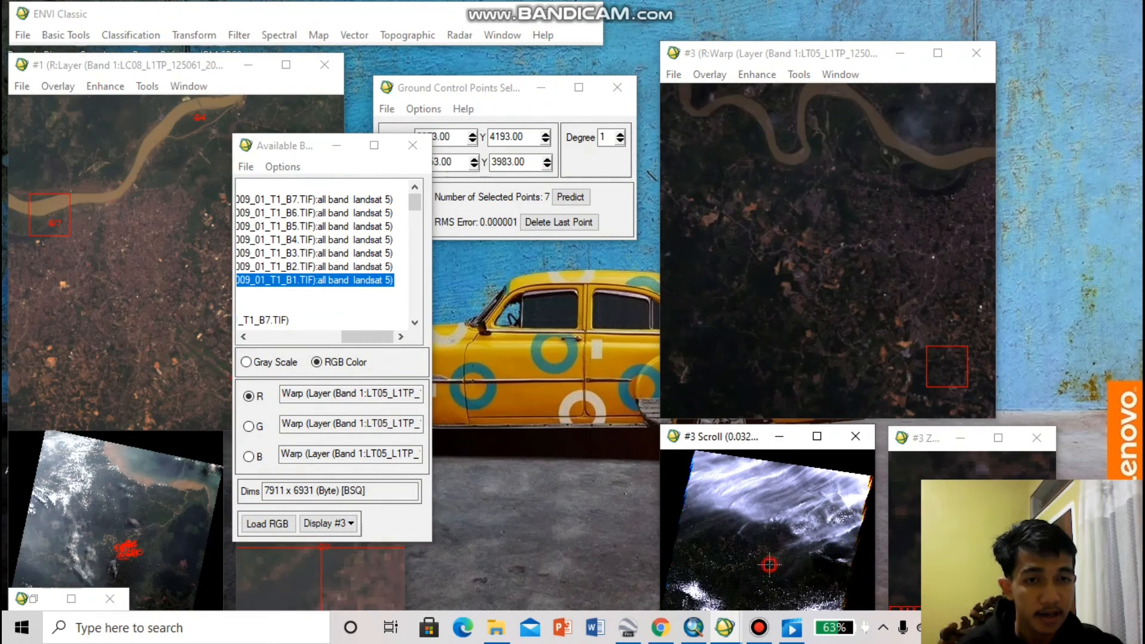
left_click_drag(934, 377, 849, 198)
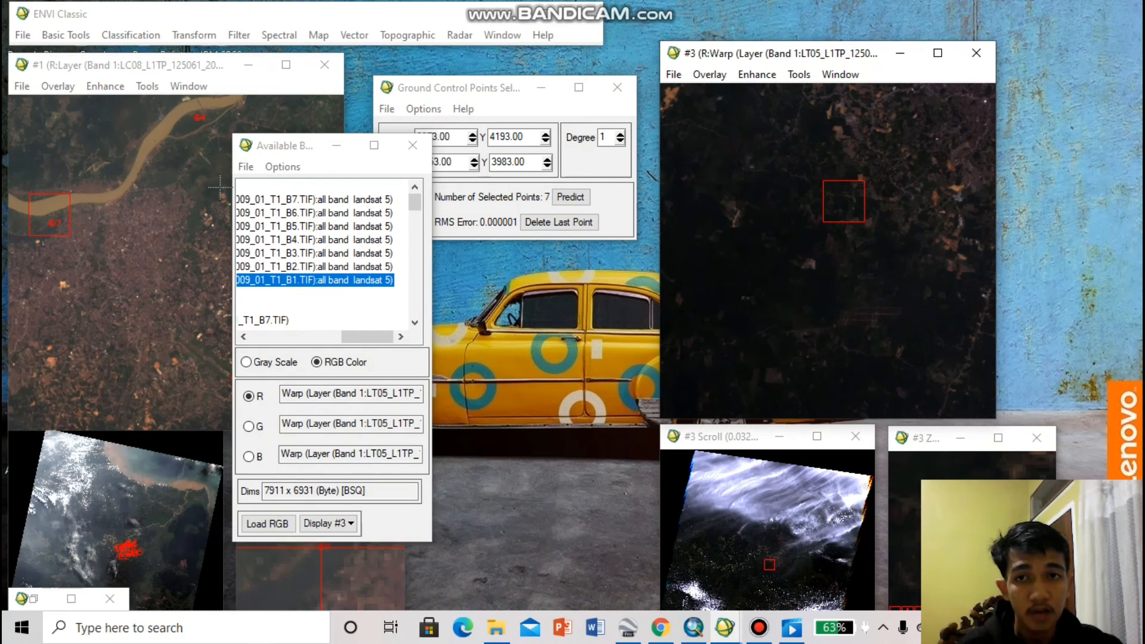
left_click_drag(288, 149, 530, 93)
left_click_drag(842, 201, 824, 155)
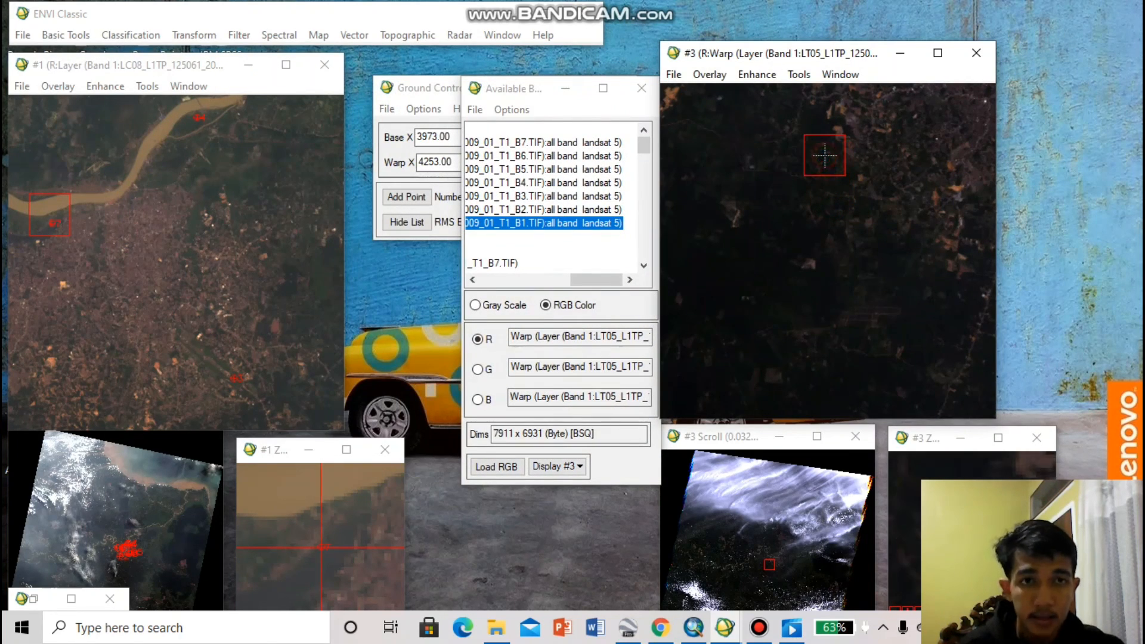